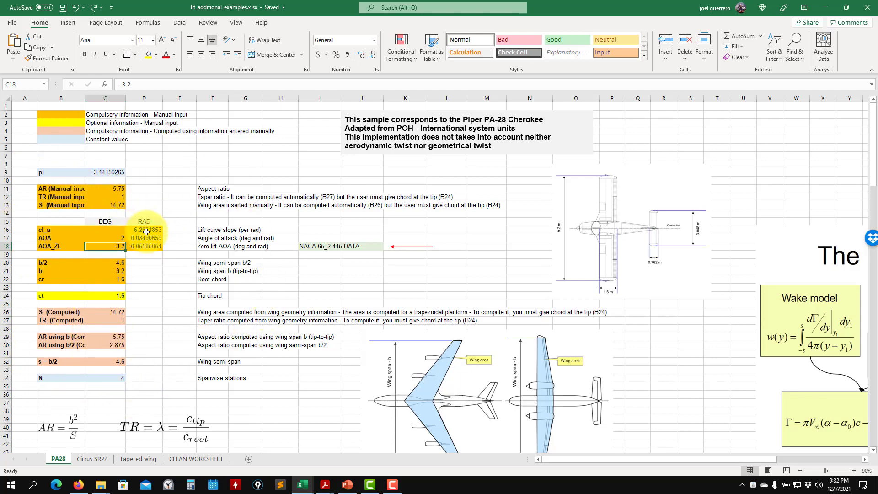
Step: Examine the PA28 worksheet's spanwise station table, coefficient equations and the Ax = b matrix solution
{"action": "scroll", "coordinate": [151, 233], "scroll_direction": "down", "scroll_amount": 10}
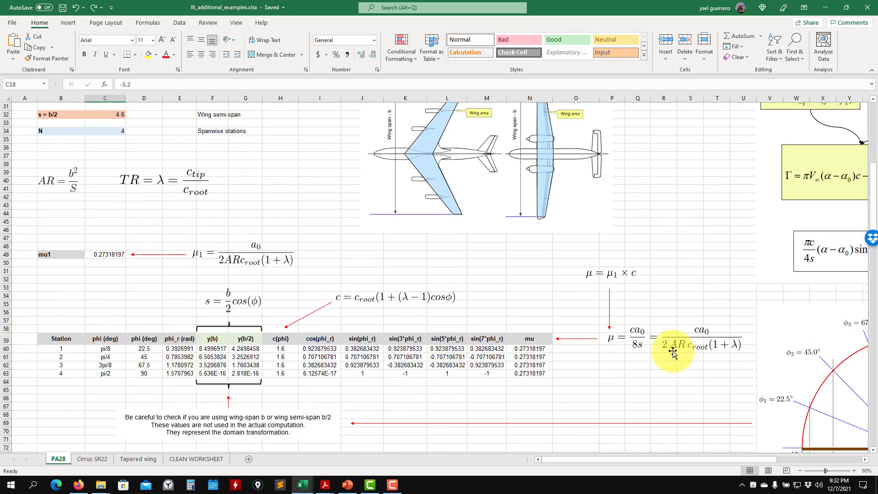
{"action": "scroll", "coordinate": [613, 319], "scroll_direction": "down", "scroll_amount": 2}
{"action": "scroll", "coordinate": [613, 319], "scroll_direction": "down", "scroll_amount": 4}
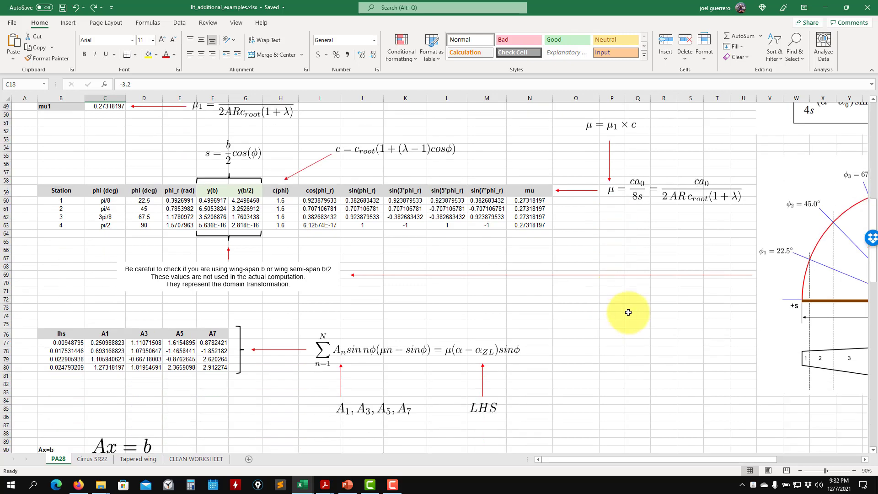
{"action": "scroll", "coordinate": [588, 317], "scroll_direction": "down", "scroll_amount": 2}
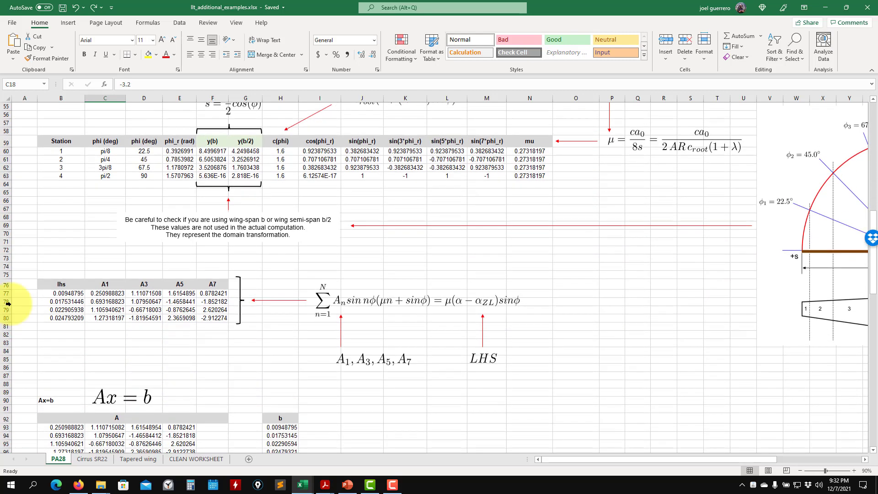
{"action": "scroll", "coordinate": [254, 293], "scroll_direction": "down", "scroll_amount": 4}
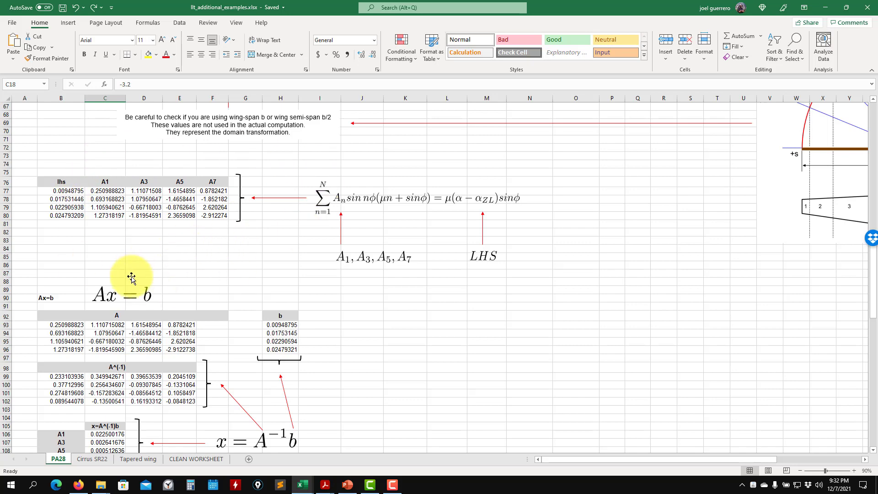
{"action": "scroll", "coordinate": [126, 384], "scroll_direction": "down", "scroll_amount": 4}
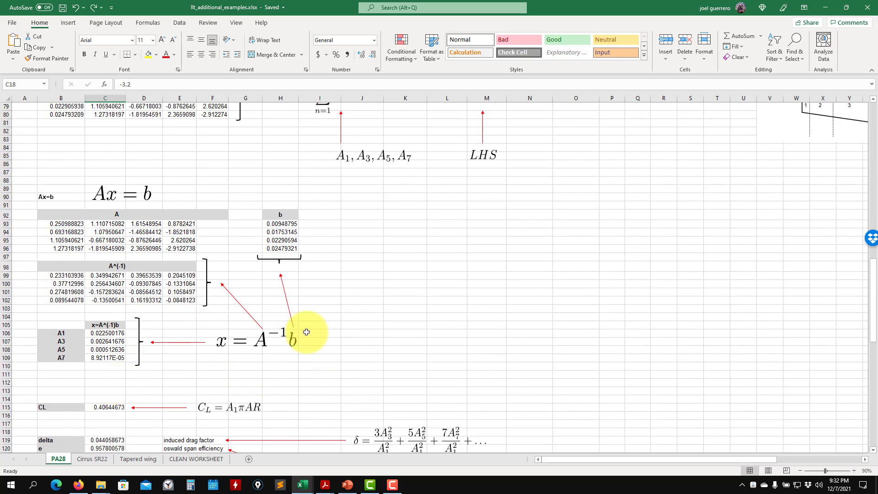
Step: Examine the CL, induced drag factor, span efficiency, CD_i and CL_alfa formulas down to the lift and level-flight velocity calculations
{"action": "scroll", "coordinate": [137, 377], "scroll_direction": "down", "scroll_amount": 2}
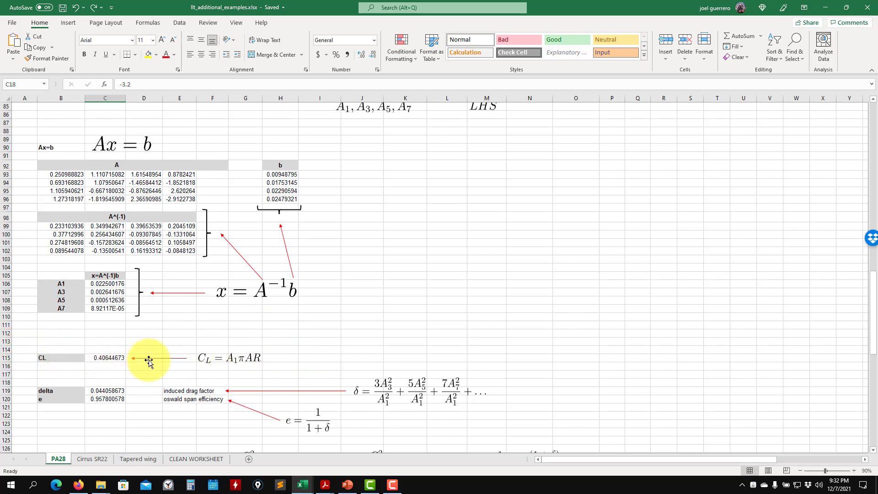
{"action": "scroll", "coordinate": [119, 383], "scroll_direction": "down", "scroll_amount": 3}
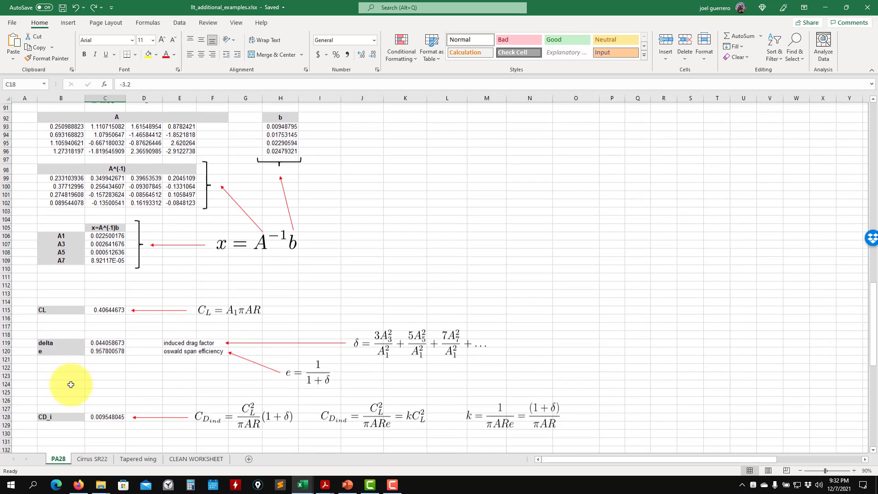
{"action": "scroll", "coordinate": [71, 385], "scroll_direction": "down", "scroll_amount": 2}
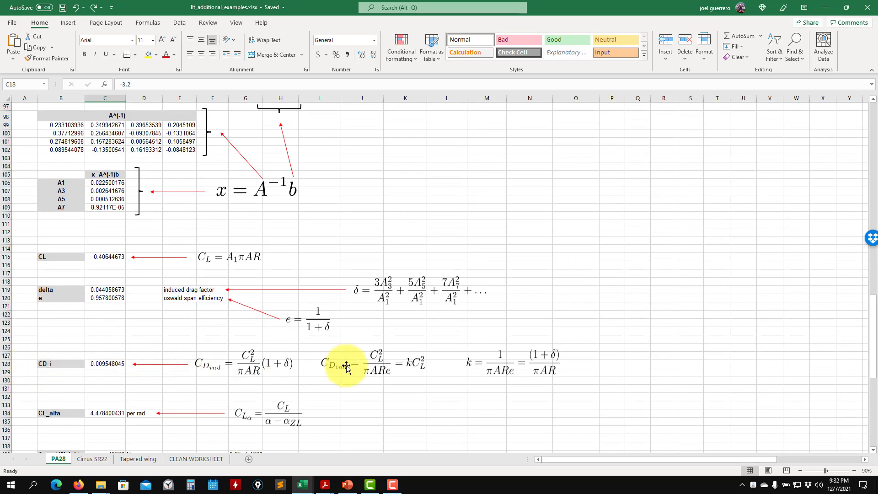
{"action": "scroll", "coordinate": [182, 402], "scroll_direction": "down", "scroll_amount": 1}
{"action": "scroll", "coordinate": [137, 382], "scroll_direction": "down", "scroll_amount": 2}
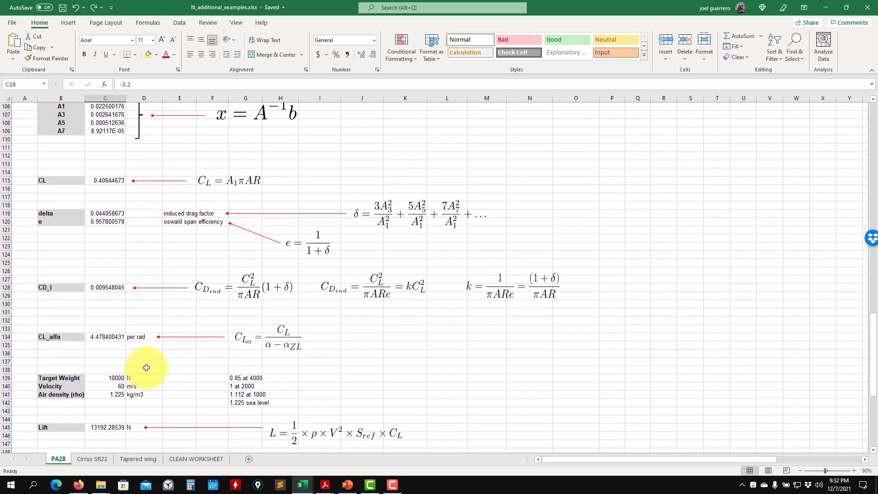
{"action": "scroll", "coordinate": [217, 351], "scroll_direction": "up", "scroll_amount": 1}
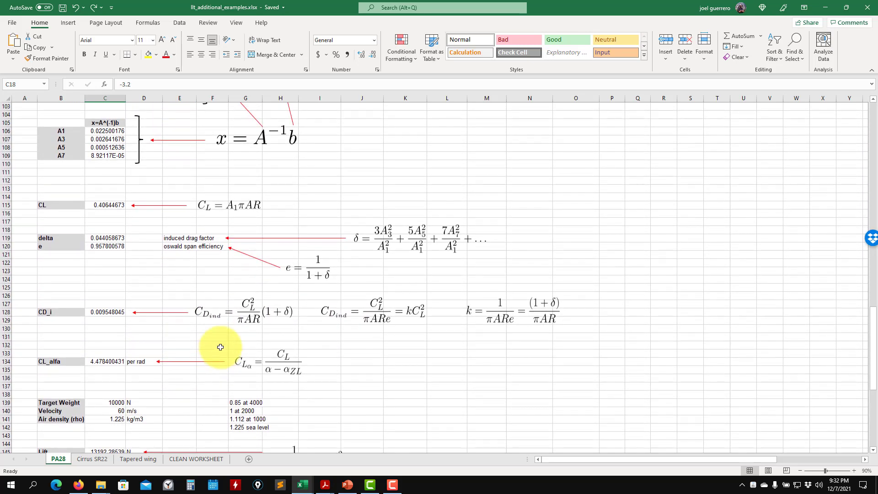
{"action": "scroll", "coordinate": [221, 347], "scroll_direction": "up", "scroll_amount": 10}
{"action": "scroll", "coordinate": [337, 261], "scroll_direction": "down", "scroll_amount": 5}
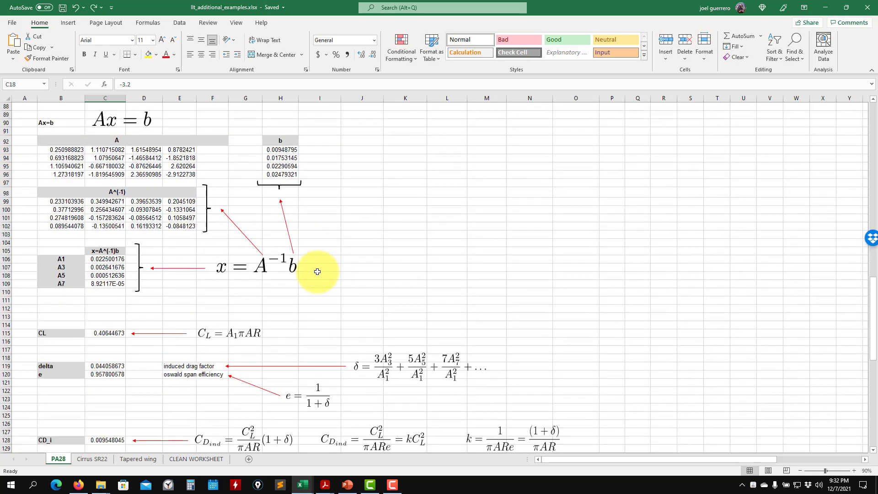
{"action": "scroll", "coordinate": [315, 270], "scroll_direction": "down", "scroll_amount": 5}
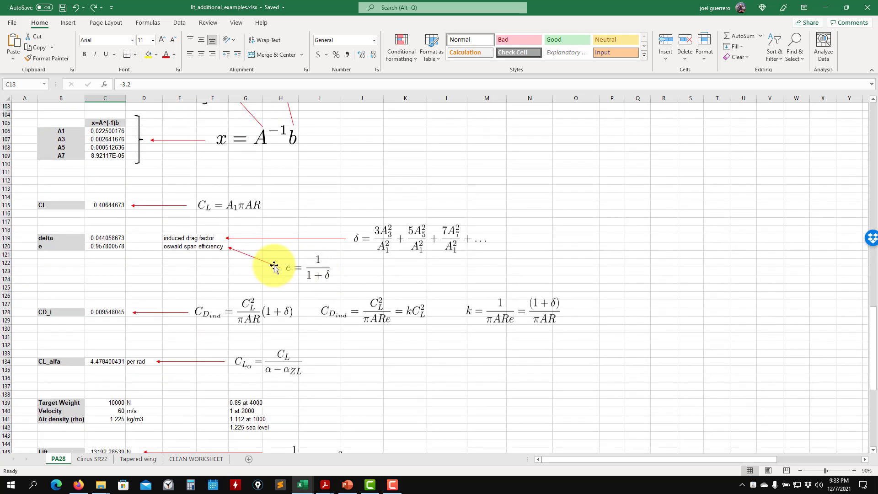
{"action": "scroll", "coordinate": [279, 265], "scroll_direction": "down", "scroll_amount": 3}
{"action": "scroll", "coordinate": [258, 283], "scroll_direction": "down", "scroll_amount": 2}
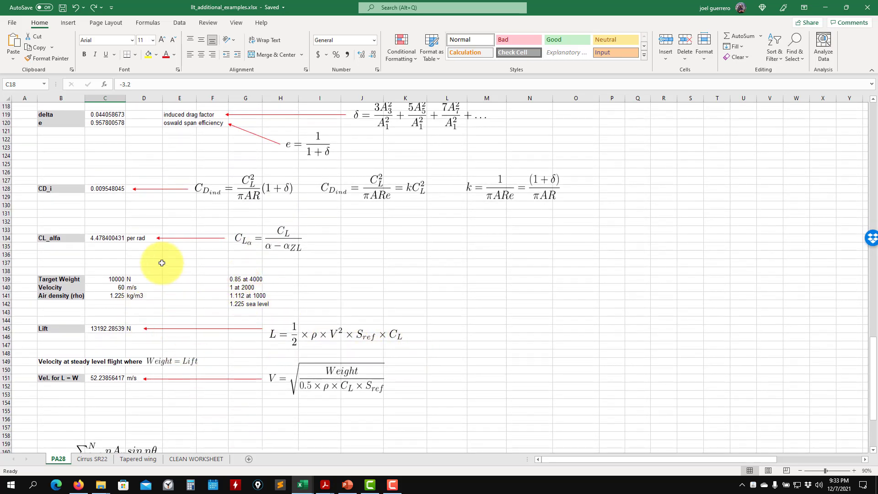
Step: Set the air density (rho) for 1000 m altitude to 1.112 kg/m3
{"action": "left_click", "coordinate": [118, 280]}
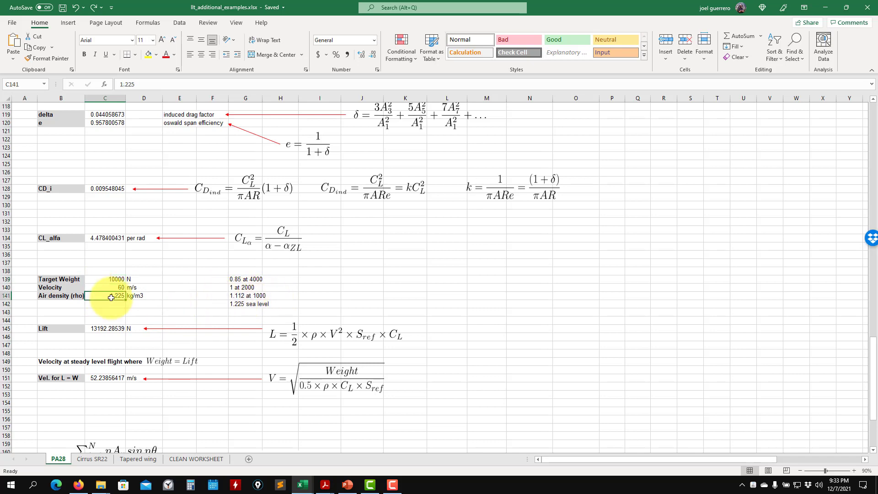
{"action": "type", "text": "11"}
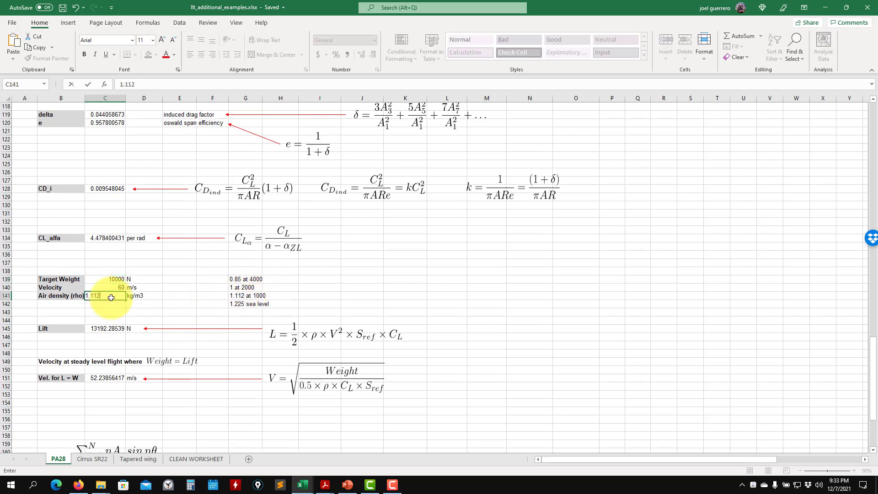
{"action": "key", "text": "Return"}
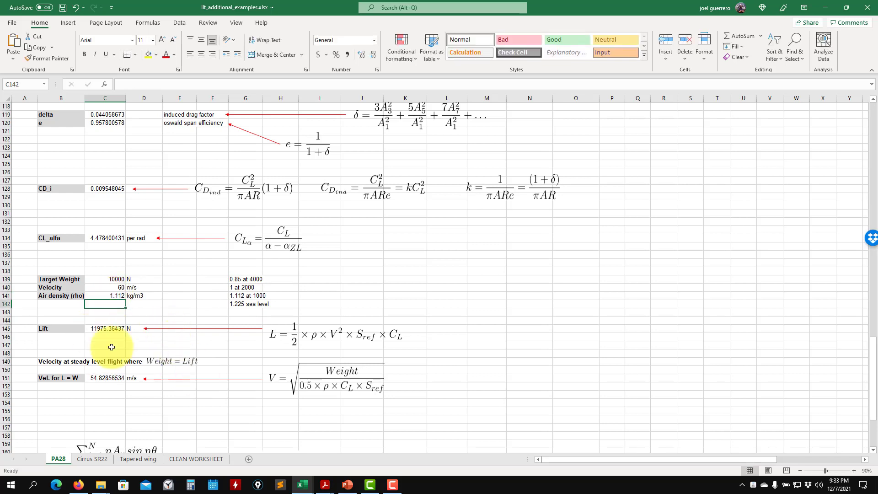
Step: Switch to the PowerPoint exercise to check the cruise speed data and wing geometry on slides 1 and 2, and return to Excel
{"action": "left_click", "coordinate": [348, 484]}
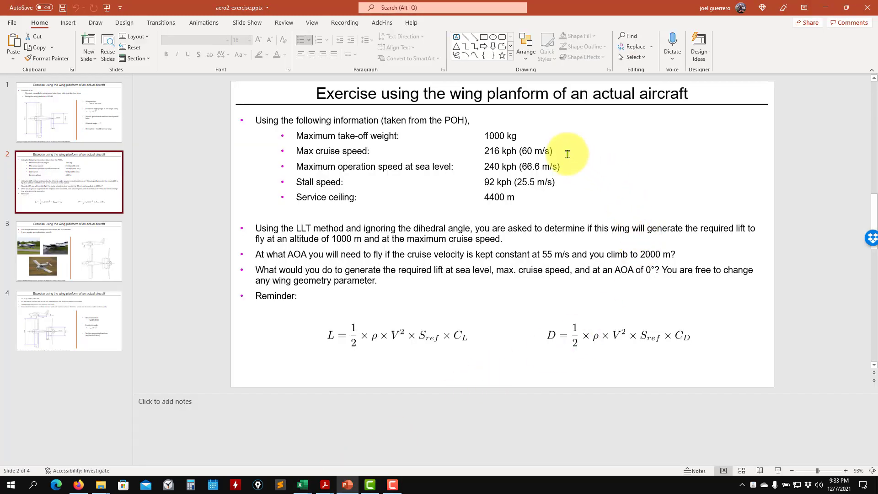
{"action": "left_click", "coordinate": [826, 10]}
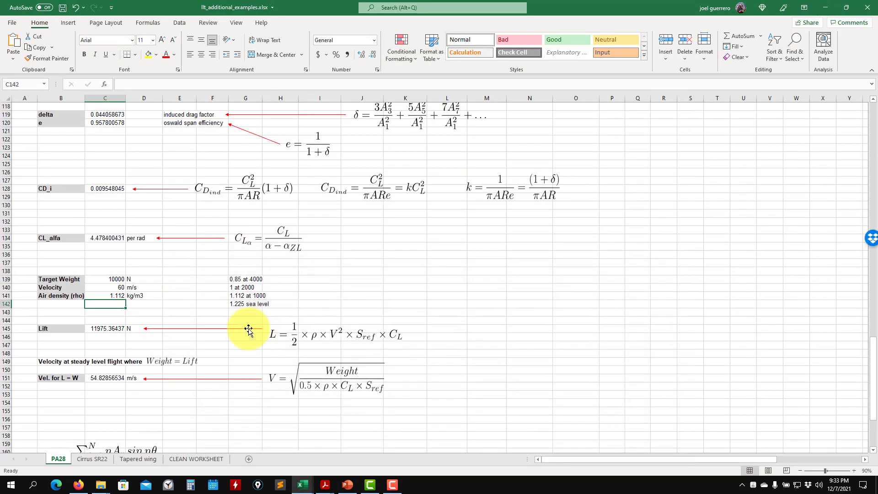
{"action": "left_click", "coordinate": [108, 304]}
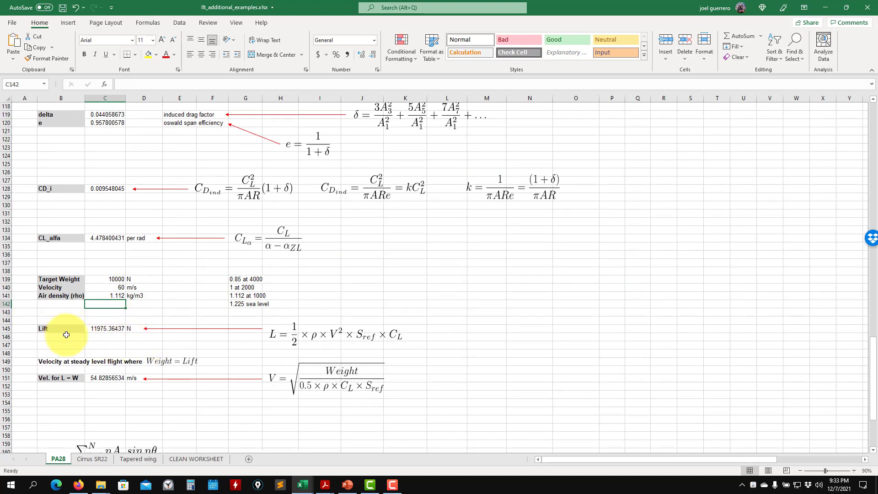
{"action": "left_click", "coordinate": [347, 484]}
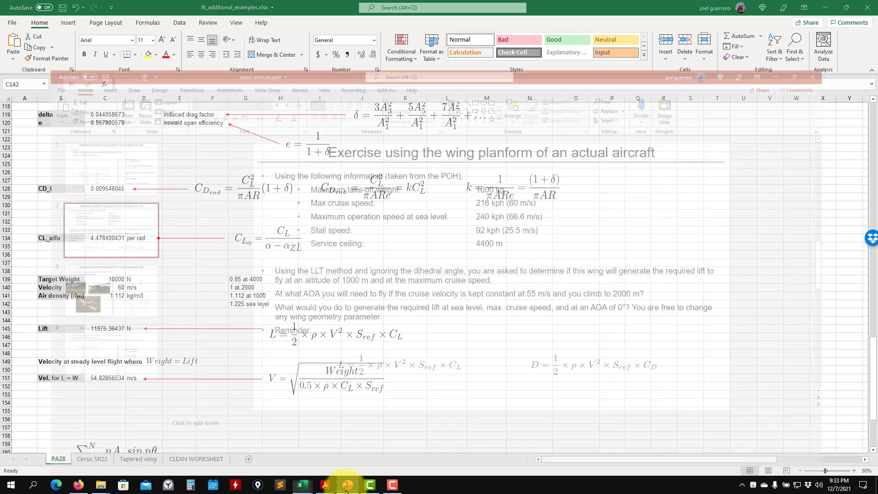
{"action": "left_click", "coordinate": [60, 92]}
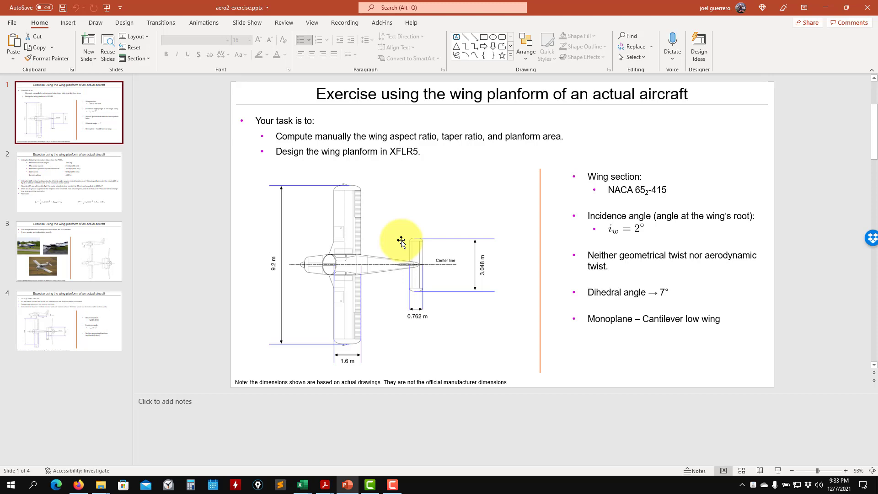
{"action": "left_click", "coordinate": [825, 7]}
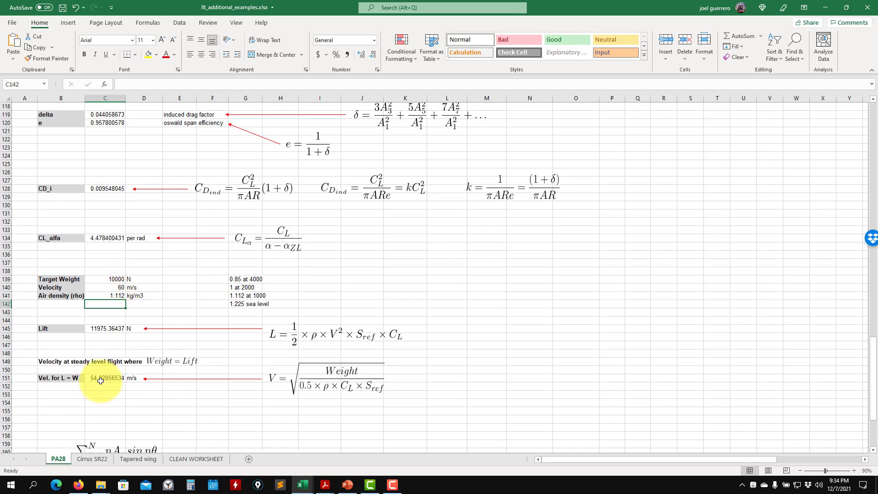
Step: Look over the downwash and induced angle formulas, and read the PowerPoint question about flying at 55 m/s and 2000 m before returning to Excel
{"action": "scroll", "coordinate": [175, 398], "scroll_direction": "down", "scroll_amount": 5}
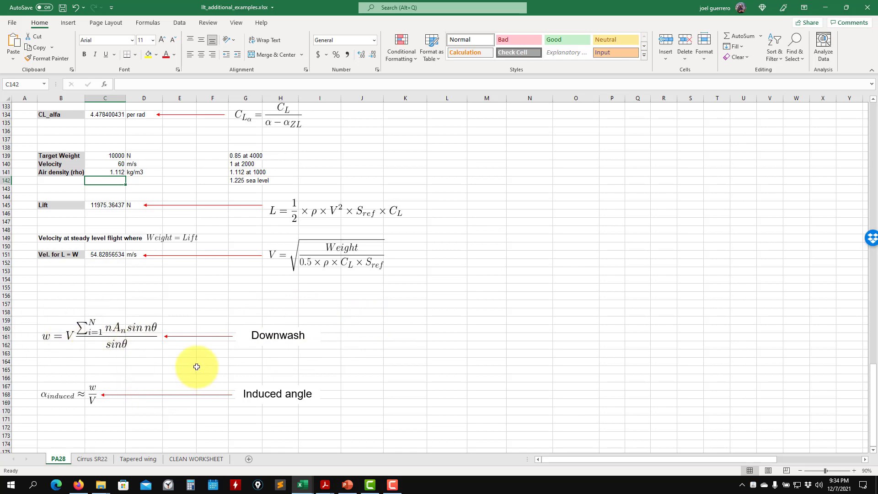
{"action": "scroll", "coordinate": [229, 348], "scroll_direction": "up", "scroll_amount": 3}
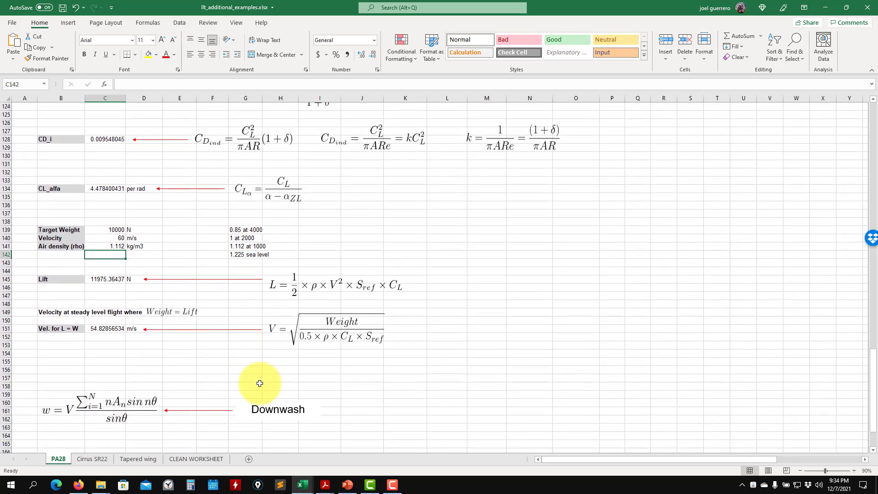
{"action": "left_click", "coordinate": [348, 484]}
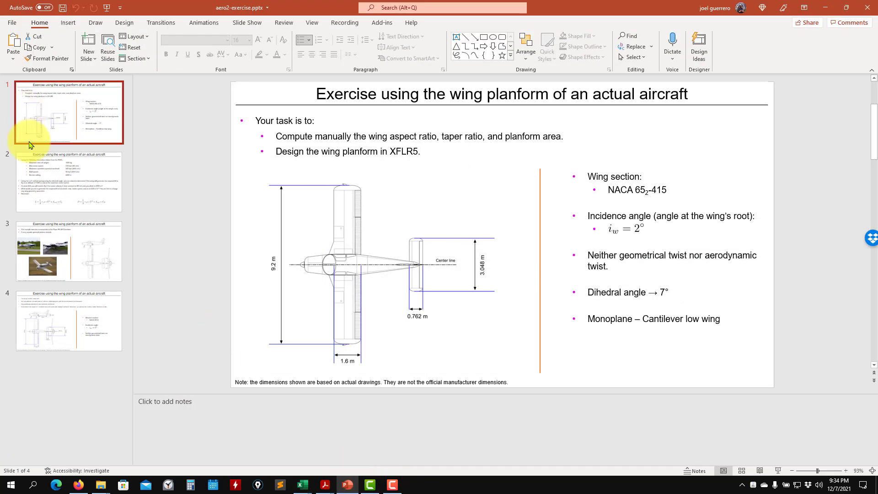
{"action": "left_click", "coordinate": [47, 178]}
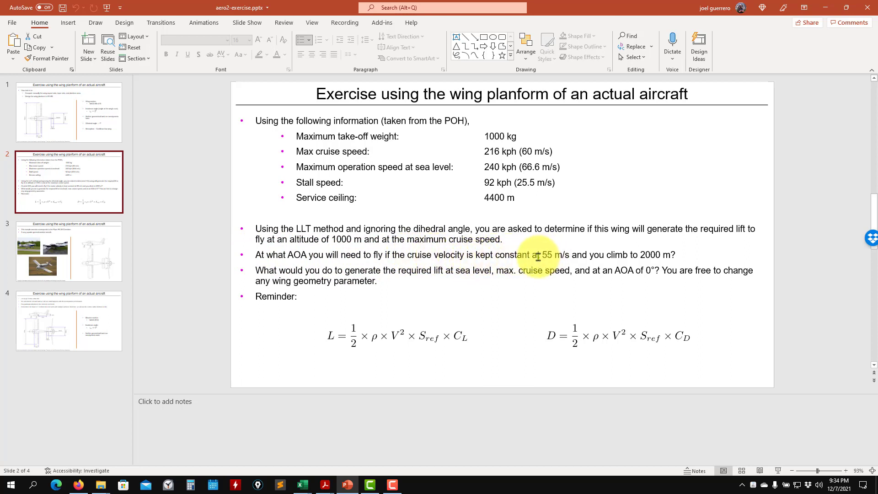
{"action": "left_click_drag", "start_coordinate": [543, 255], "coordinate": [664, 255]}
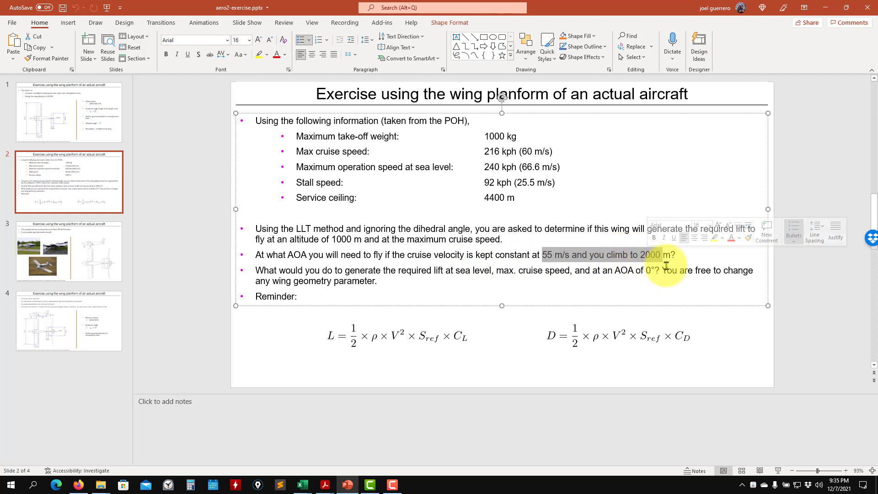
{"action": "left_click", "coordinate": [826, 7]}
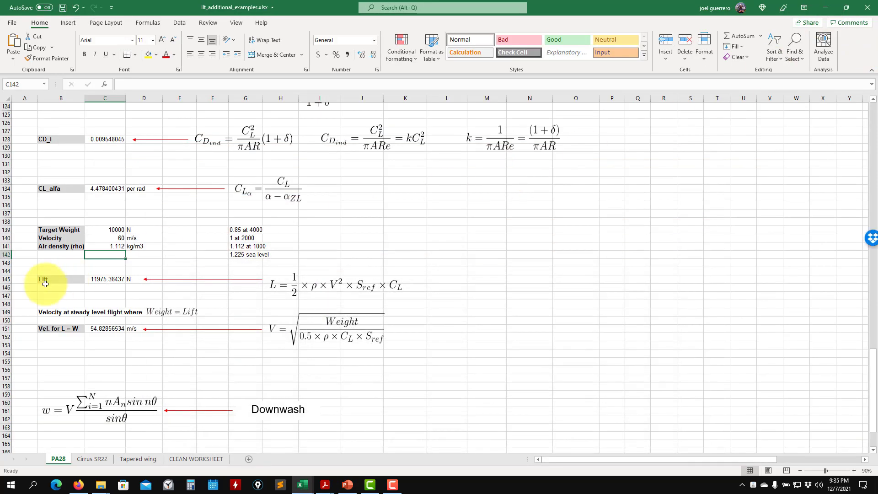
Step: Set the velocity to 55 m/s and the air density to 1 kg/m3 for 2000 m altitude
{"action": "type", "text": "5"}
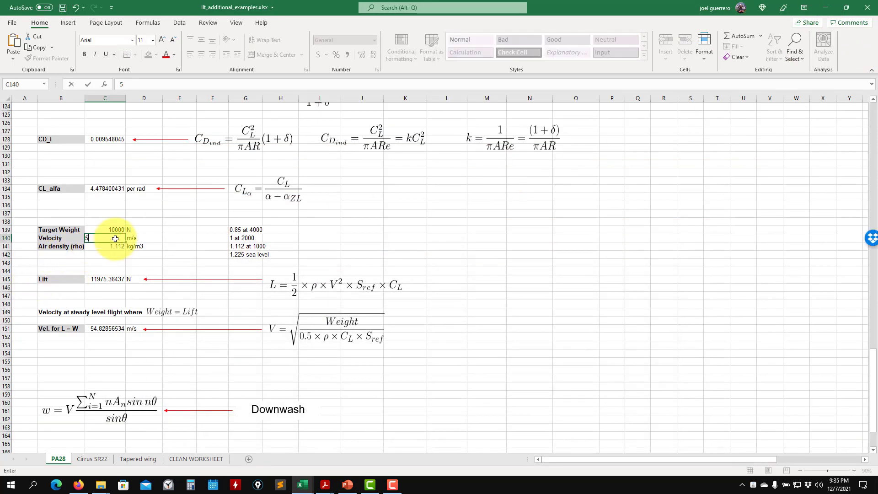
{"action": "type", "text": "5"}
{"action": "key", "text": "Return"}
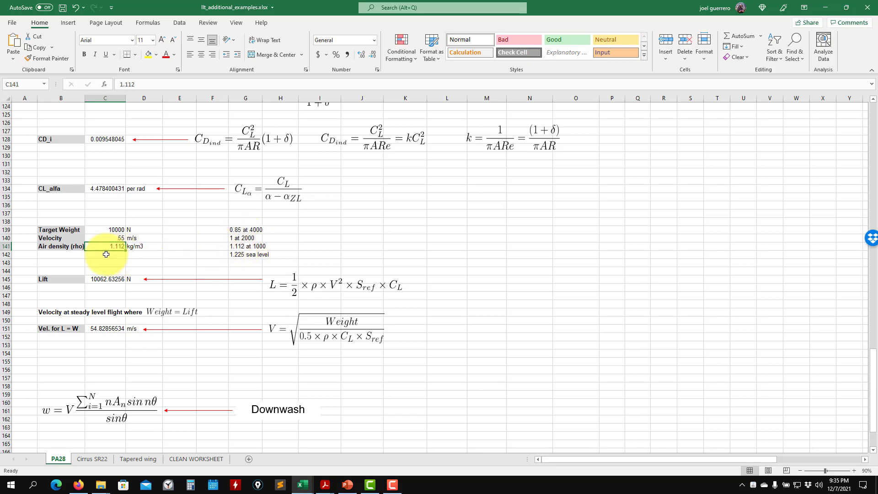
{"action": "type", "text": "1"}
{"action": "key", "text": "Return"}
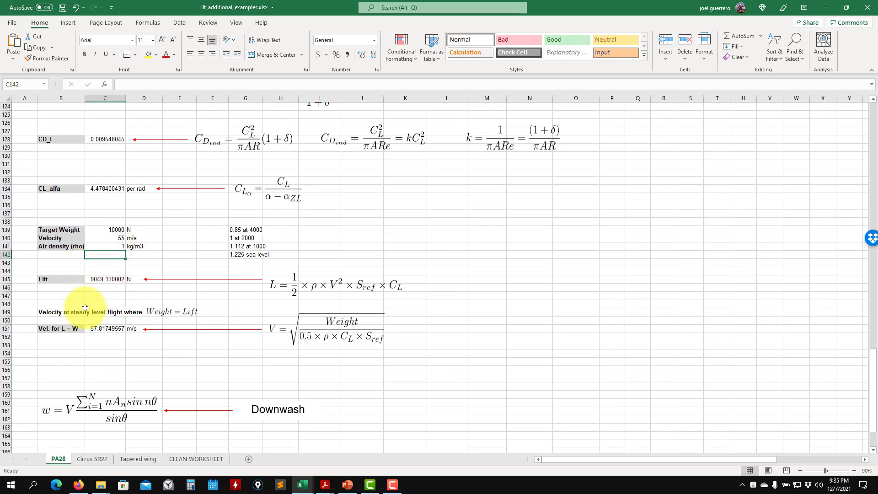
Step: Set the angle of attack (AOA) in the wing input data to 4 degrees
{"action": "scroll", "coordinate": [110, 302], "scroll_direction": "up", "scroll_amount": 20}
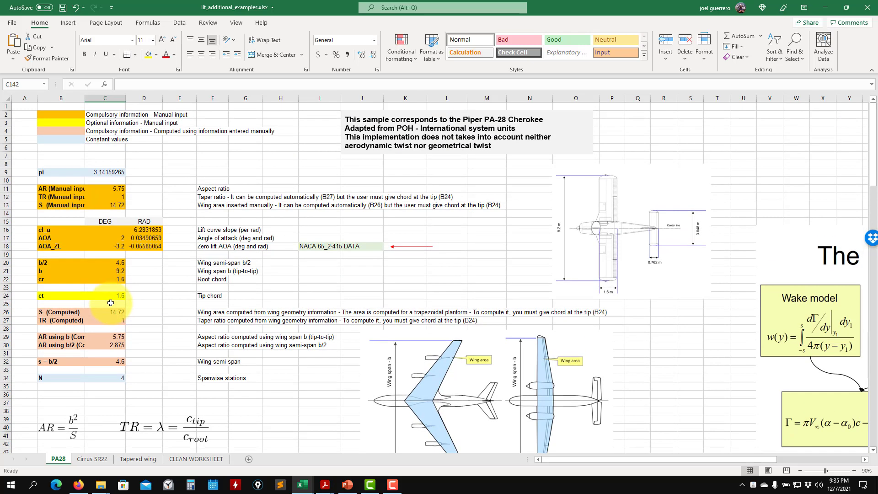
{"action": "left_click", "coordinate": [115, 238]}
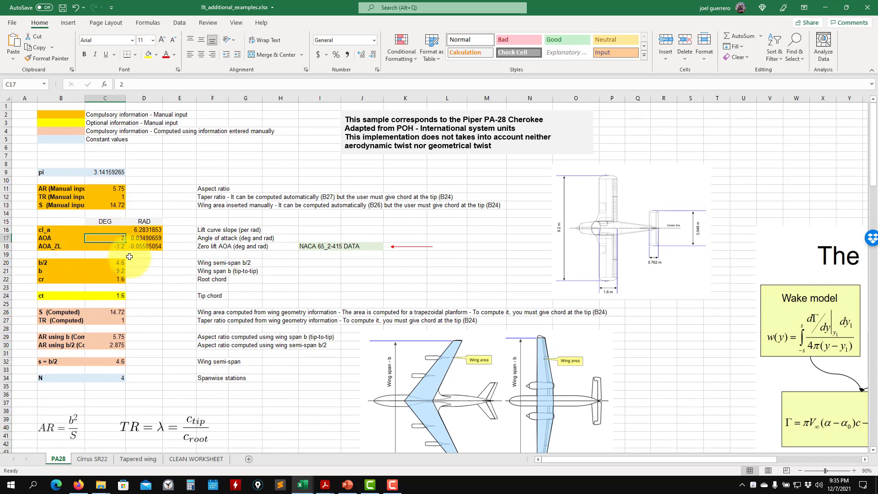
{"action": "type", "text": "4"}
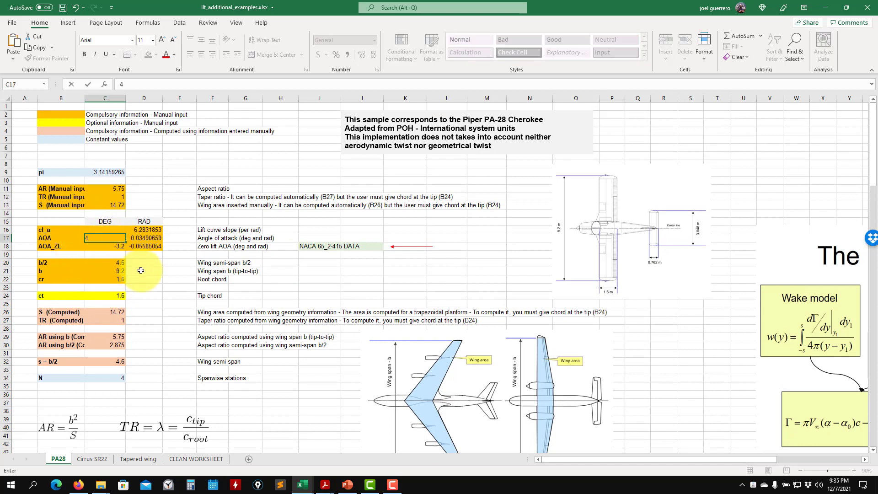
{"action": "key", "text": "Return"}
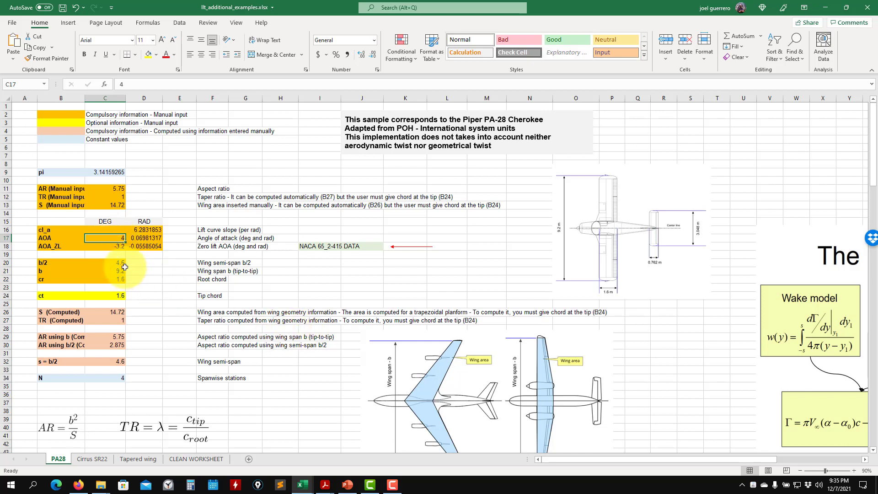
Step: Try an angle of attack (AOA) of 2 degrees in the wing input data, and set it back to 4 degrees
{"action": "type", "text": "2"}
{"action": "key", "text": "Return"}
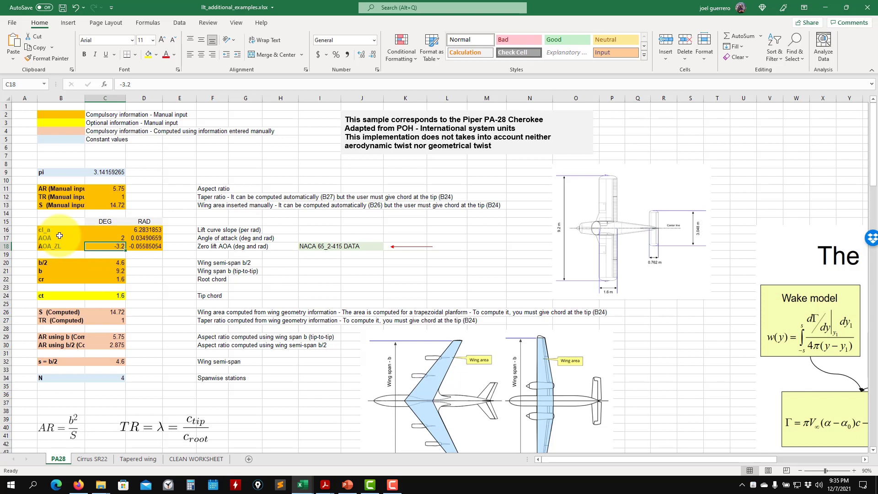
{"action": "left_click", "coordinate": [110, 240]}
{"action": "type", "text": "4"}
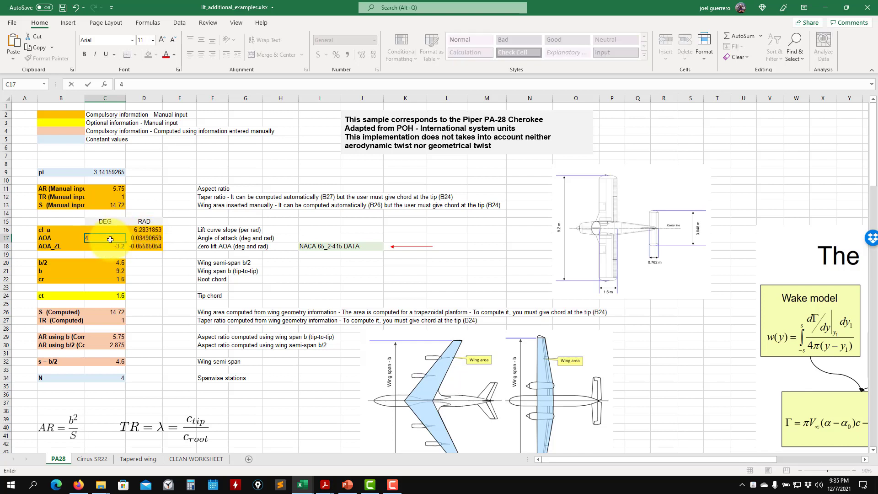
{"action": "key", "text": "Return"}
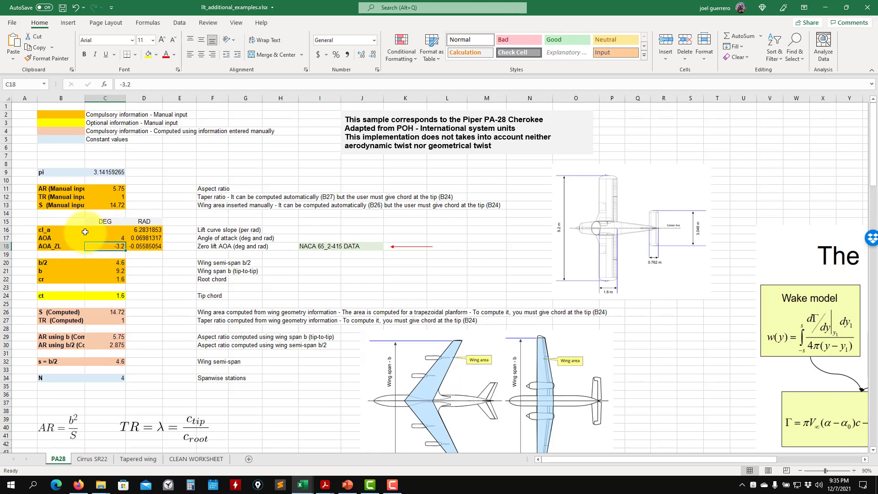
Step: Check the computed lift for the 4-degree case against the target weight, and set the angle of attack (AOA) to 3 degrees
{"action": "scroll", "coordinate": [171, 244], "scroll_direction": "down", "scroll_amount": 11}
{"action": "scroll", "coordinate": [171, 245], "scroll_direction": "down", "scroll_amount": 20}
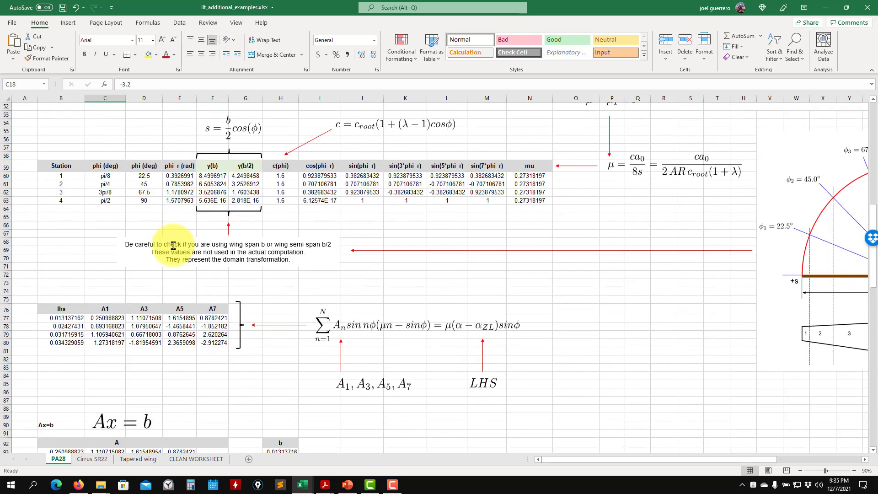
{"action": "scroll", "coordinate": [175, 248], "scroll_direction": "down", "scroll_amount": 16}
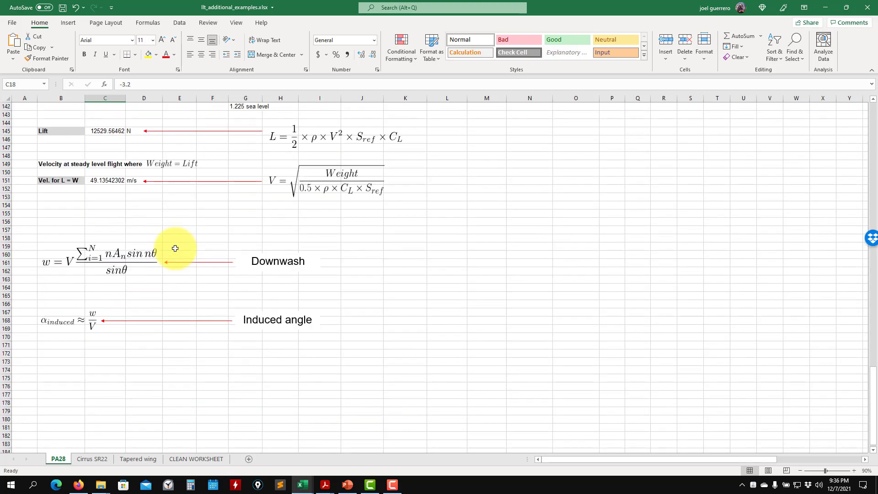
{"action": "scroll", "coordinate": [175, 248], "scroll_direction": "up", "scroll_amount": 10}
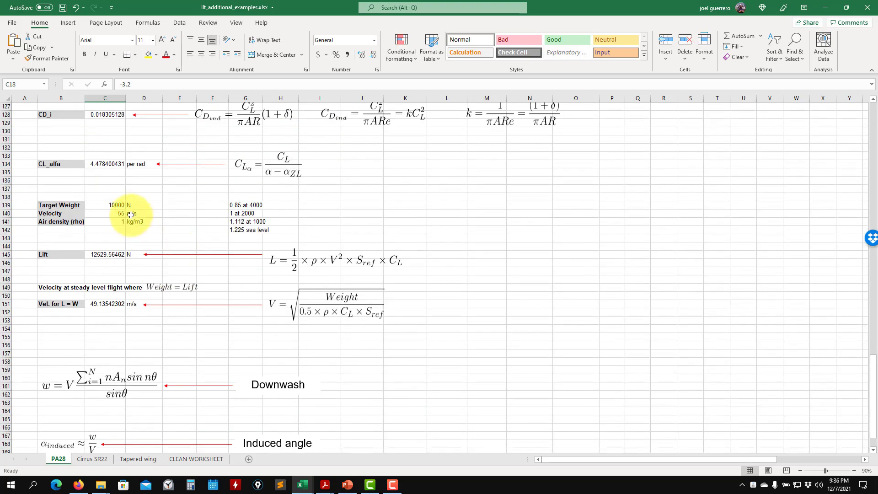
{"action": "scroll", "coordinate": [146, 247], "scroll_direction": "up", "scroll_amount": 20}
{"action": "scroll", "coordinate": [147, 244], "scroll_direction": "up", "scroll_amount": 6}
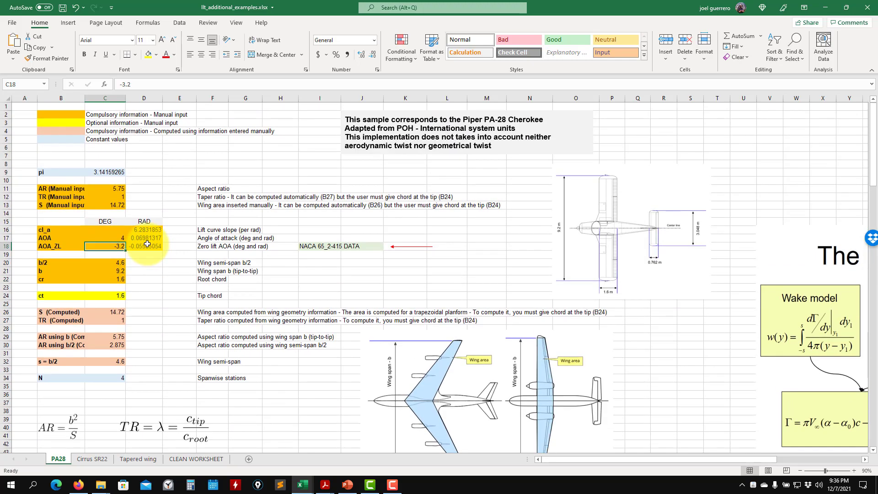
{"action": "left_click", "coordinate": [115, 238]}
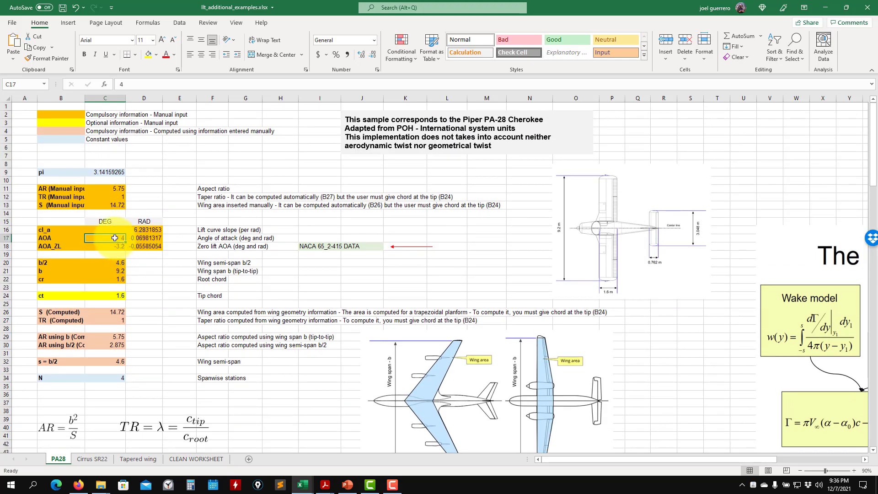
{"action": "type", "text": "3"}
{"action": "key", "text": "Return"}
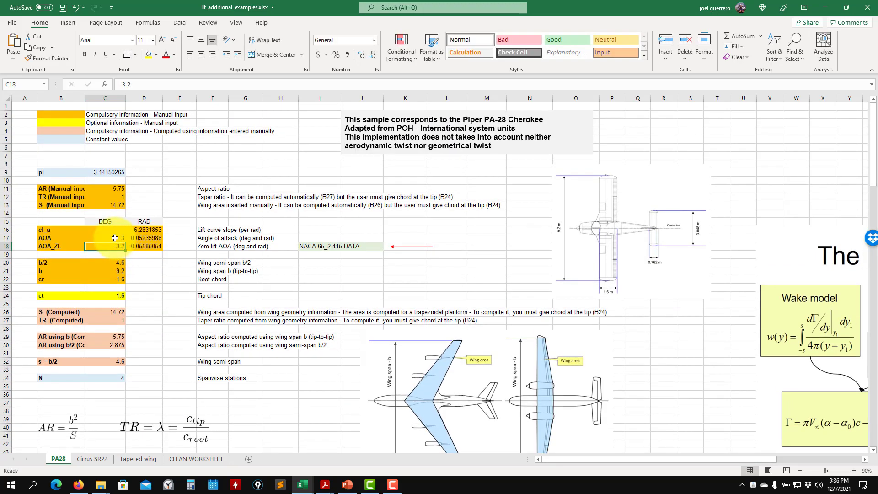
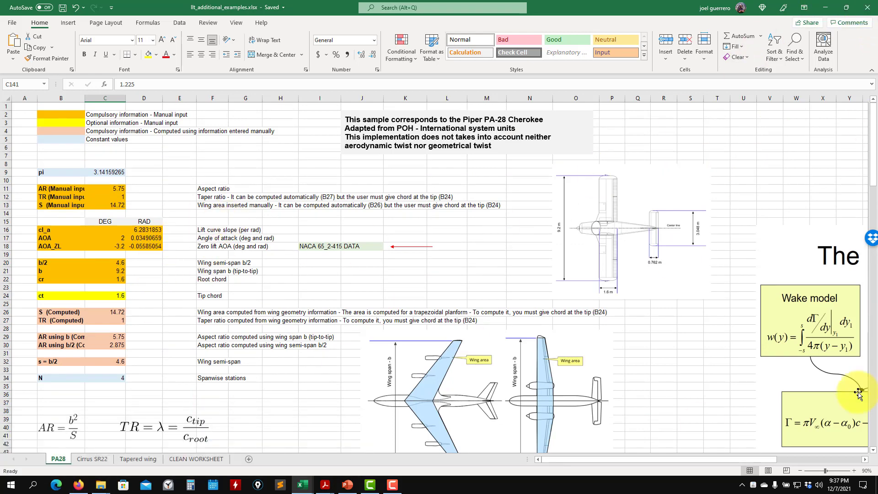
Step: Leave Excel, bring up the CFD and Aero folder and launch xflr5-653 from it
{"action": "left_click", "coordinate": [826, 7]}
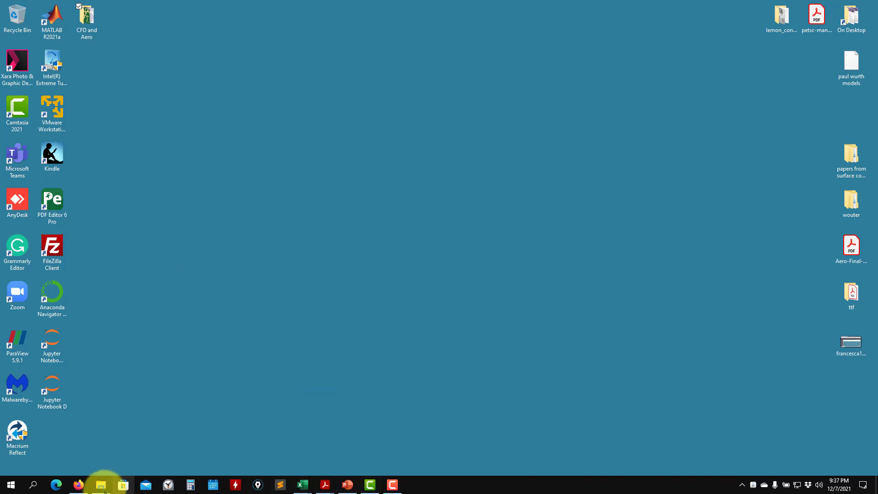
{"action": "mouse_move", "coordinate": [104, 492]}
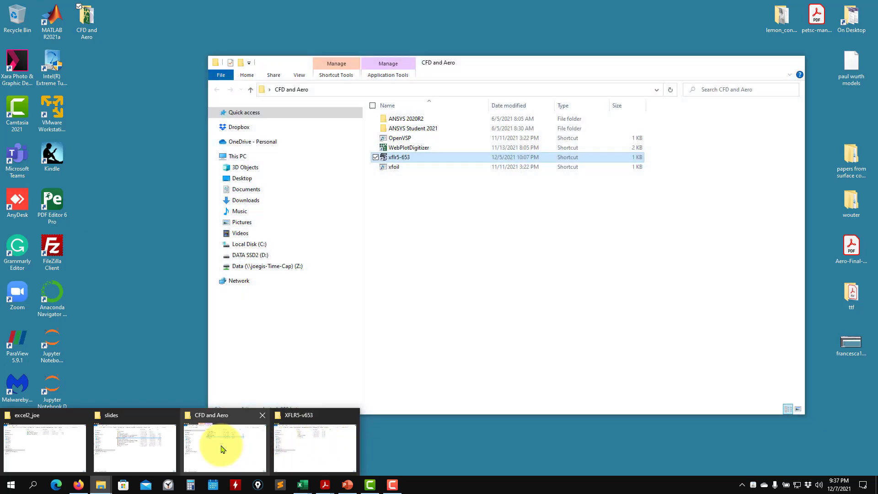
{"action": "left_click", "coordinate": [222, 447]}
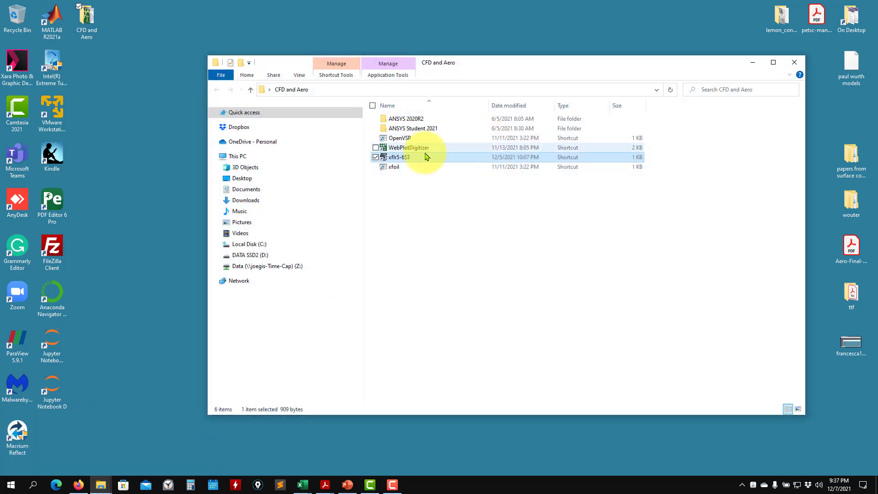
{"action": "double_click", "coordinate": [409, 158]}
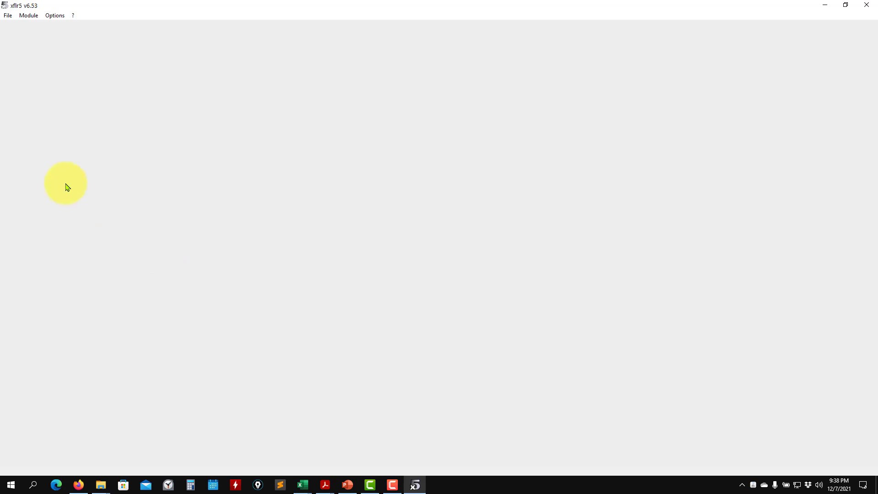
Step: Open the Wing and Plane Design module in XFLR5 and switch to its 3D view
{"action": "left_click", "coordinate": [13, 17]}
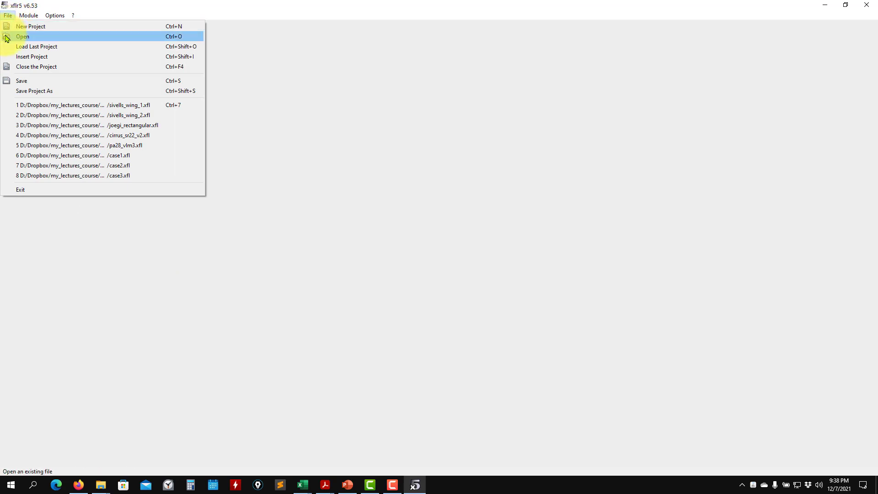
{"action": "left_click", "coordinate": [27, 16]}
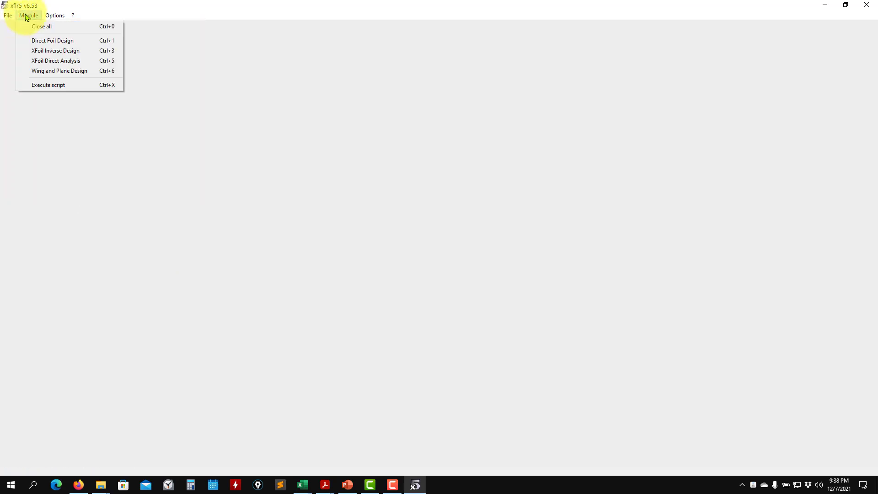
{"action": "left_click", "coordinate": [51, 73]}
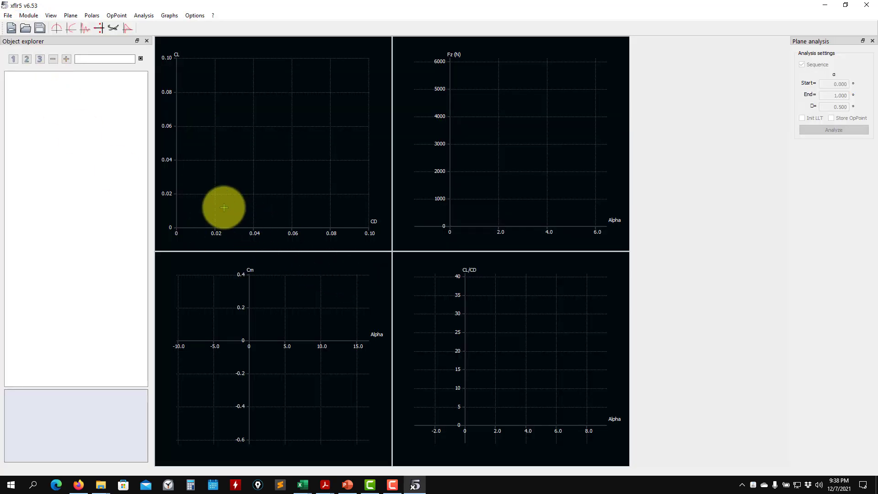
{"action": "left_click", "coordinate": [113, 28]}
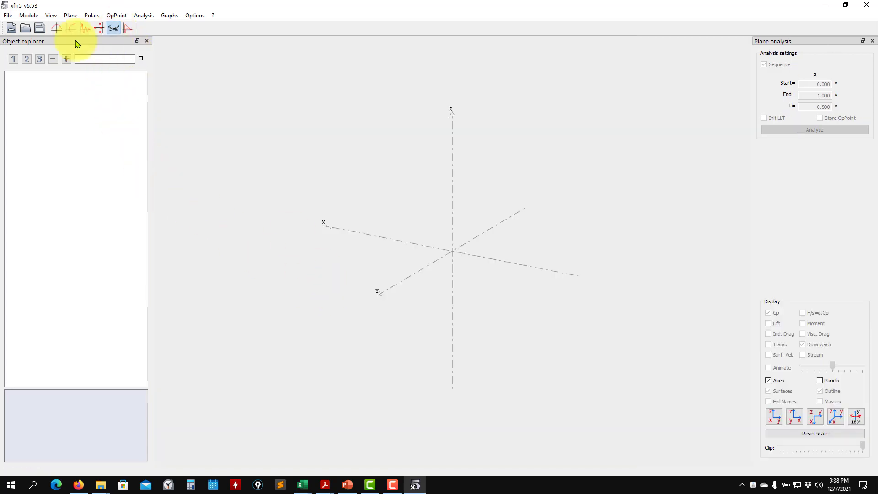
Step: Define a new plane named pa28-v1, excluding the fin and the elevator so that it has only a main wing
{"action": "left_click", "coordinate": [71, 17]}
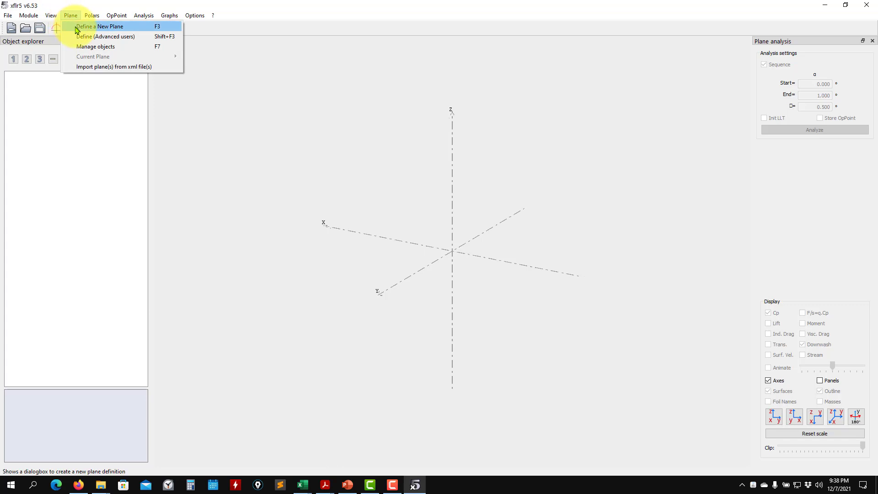
{"action": "left_click", "coordinate": [98, 26]}
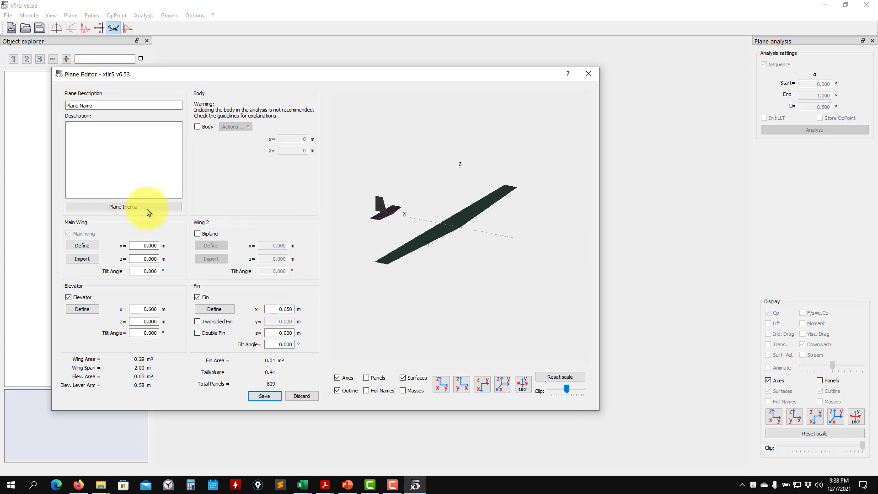
{"action": "left_click", "coordinate": [198, 234]}
{"action": "left_click", "coordinate": [198, 235]}
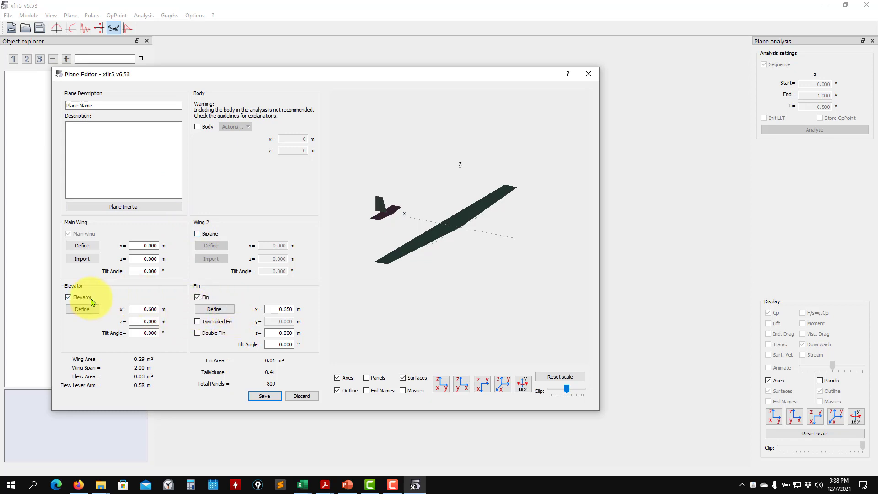
{"action": "left_click", "coordinate": [206, 301]}
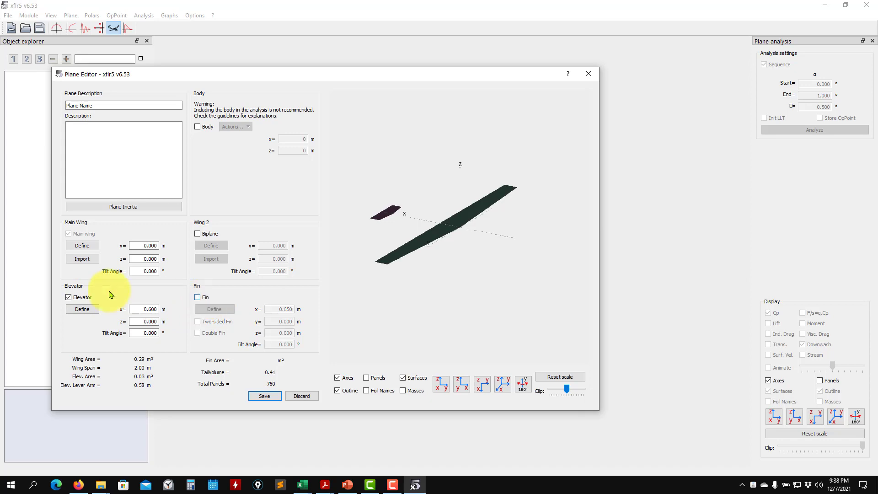
{"action": "left_click", "coordinate": [75, 298]}
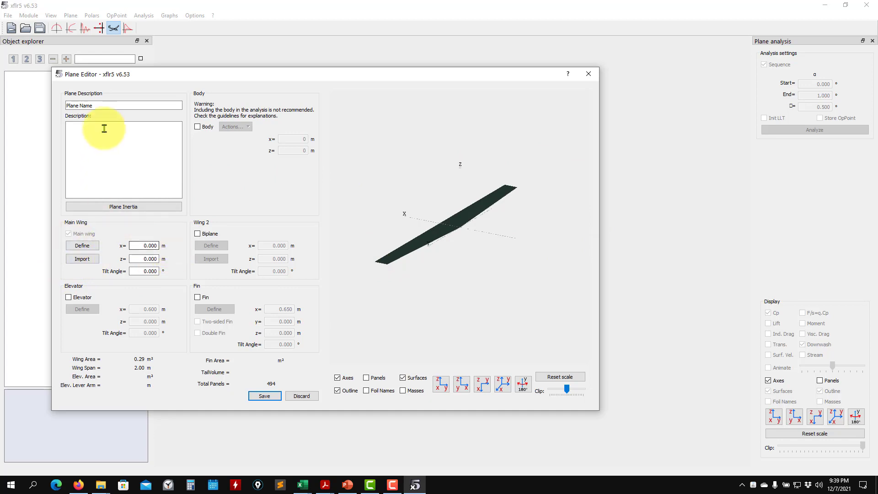
{"action": "left_click_drag", "start_coordinate": [106, 108], "coordinate": [22, 107]}
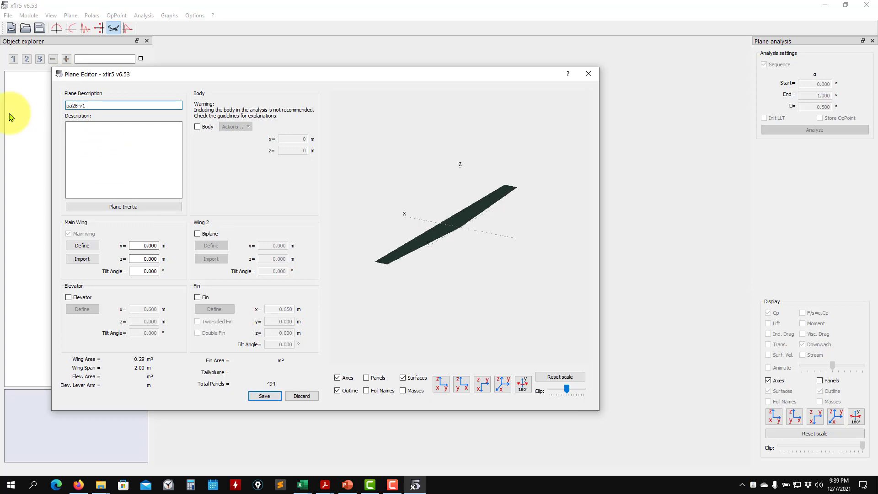
Step: Open the main wing definition, check the span on slide 1 in PowerPoint, and set section 2's y position to 46 in XFLR5
{"action": "left_click", "coordinate": [83, 247]}
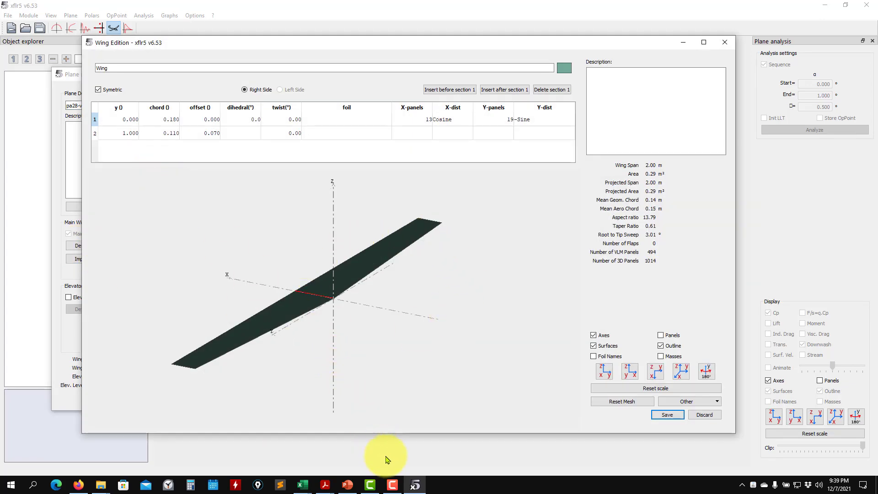
{"action": "left_click", "coordinate": [347, 485]}
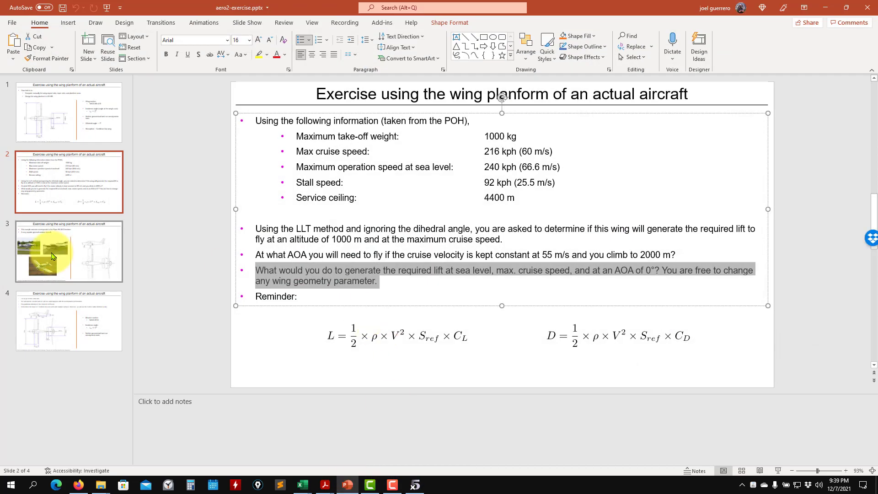
{"action": "left_click", "coordinate": [52, 253]}
{"action": "left_click", "coordinate": [69, 125]}
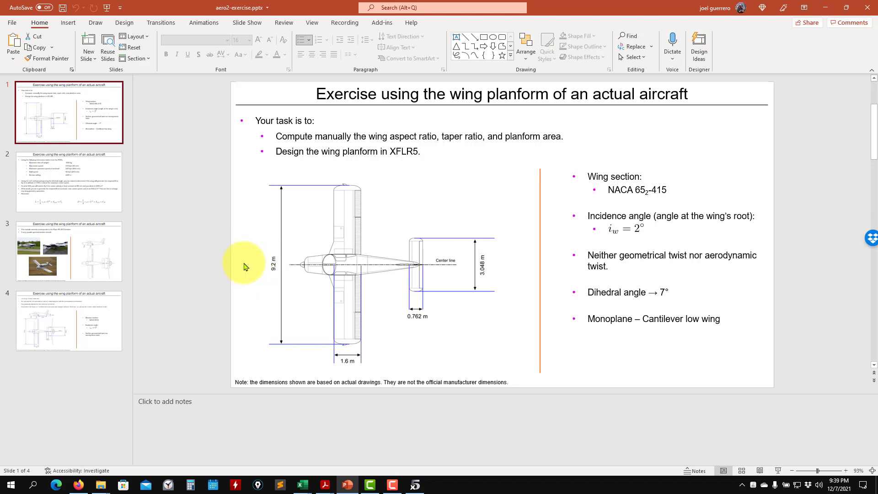
{"action": "left_click", "coordinate": [826, 7]}
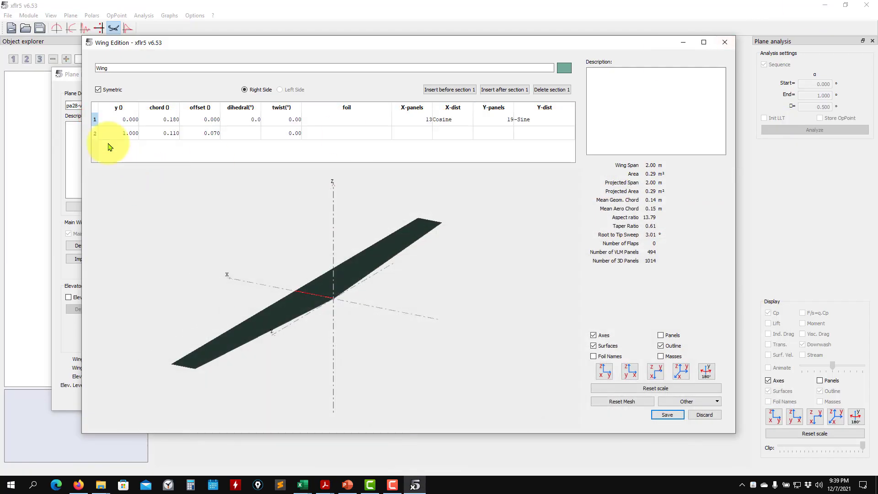
{"action": "double_click", "coordinate": [121, 133]}
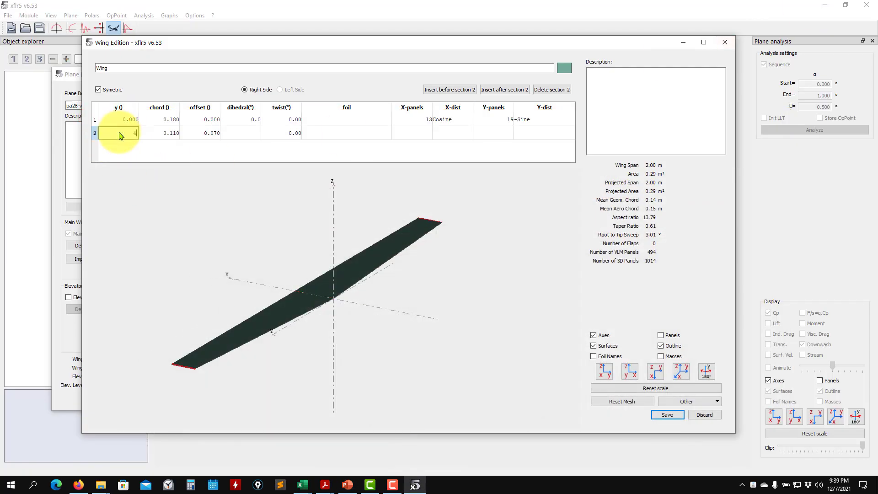
{"action": "key", "text": "Return"}
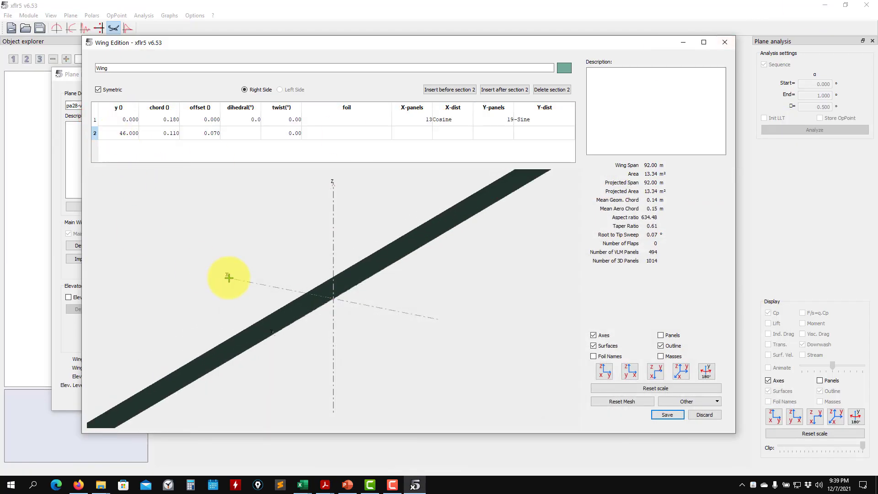
Step: Check the chord on the PowerPoint slide and set the chord of both wing sections to 1.6 m in XFLR5
{"action": "left_click", "coordinate": [349, 482]}
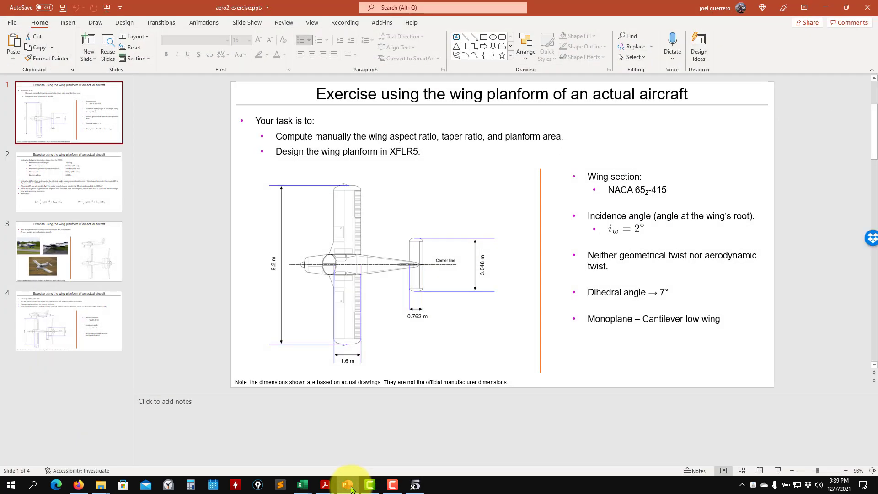
{"action": "left_click", "coordinate": [826, 7]}
{"action": "double_click", "coordinate": [153, 120]}
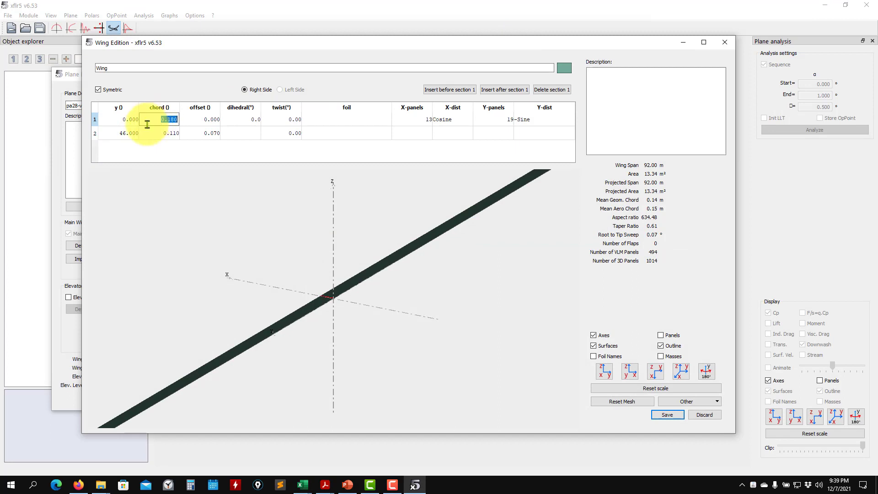
{"action": "key", "text": "Return"}
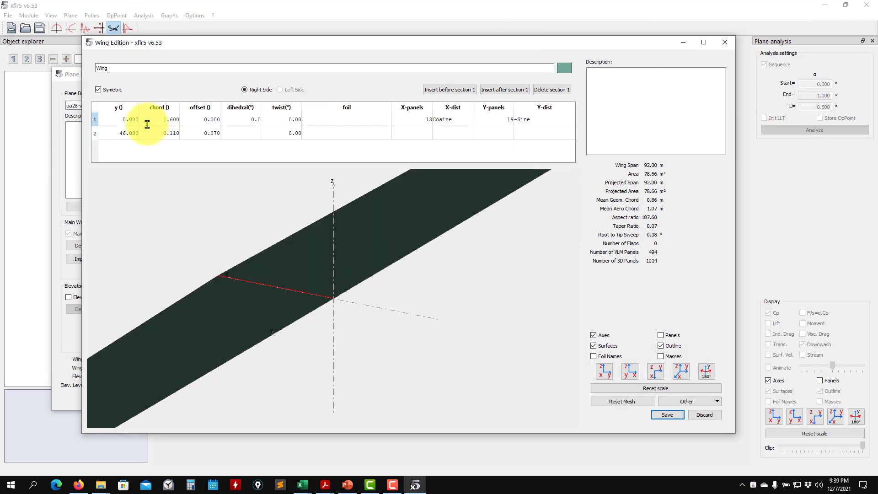
{"action": "double_click", "coordinate": [172, 133]}
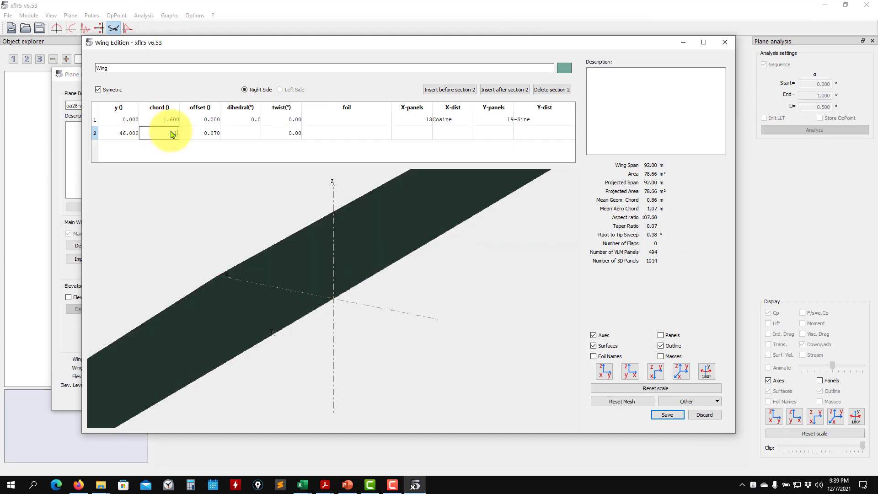
{"action": "type", "text": "1.6"}
{"action": "key", "text": "Return"}
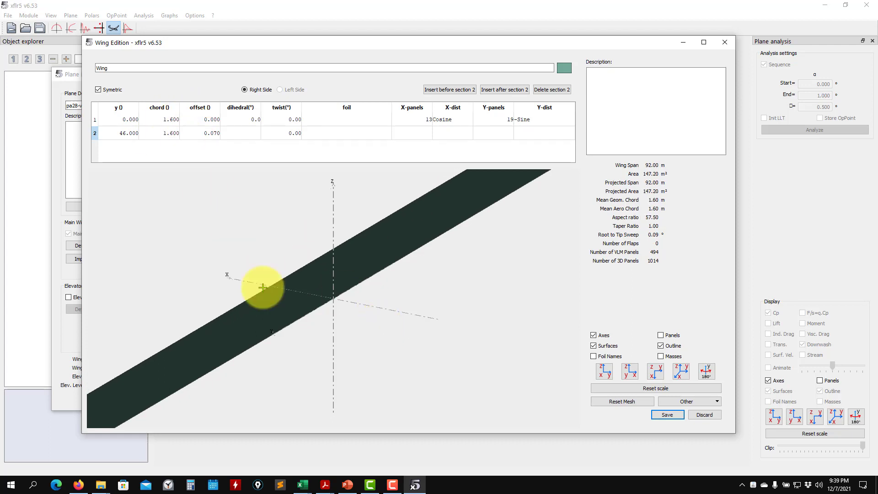
Step: Correct section 2's y position to 4.6 m
{"action": "scroll", "coordinate": [304, 347], "scroll_direction": "down", "scroll_amount": 5}
{"action": "left_click_drag", "start_coordinate": [307, 349], "coordinate": [304, 389]}
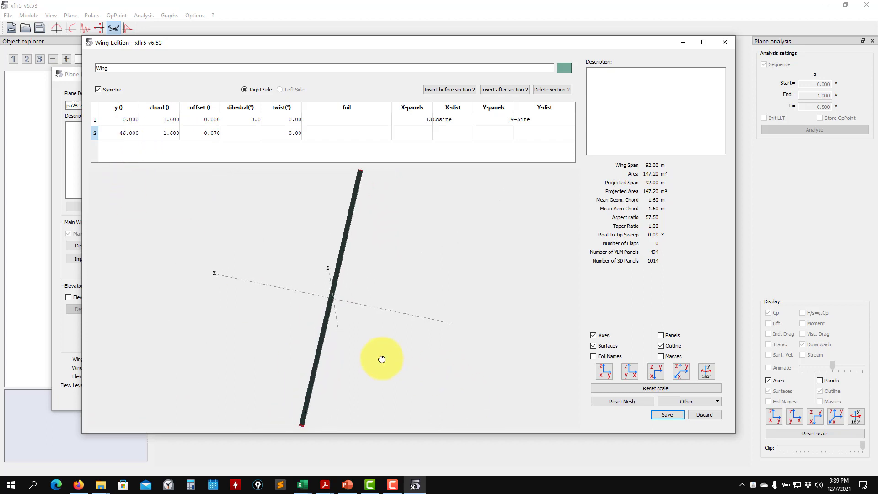
{"action": "double_click", "coordinate": [128, 134]}
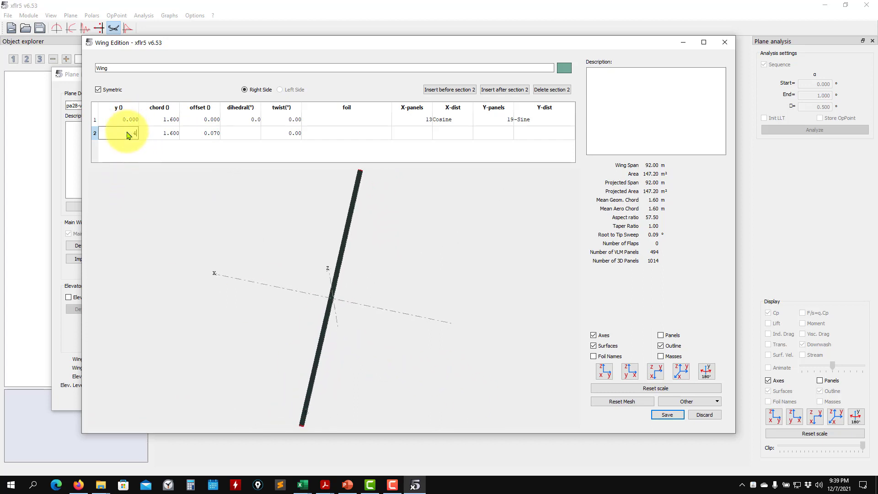
{"action": "type", "text": "4.6"}
{"action": "key", "text": "Return"}
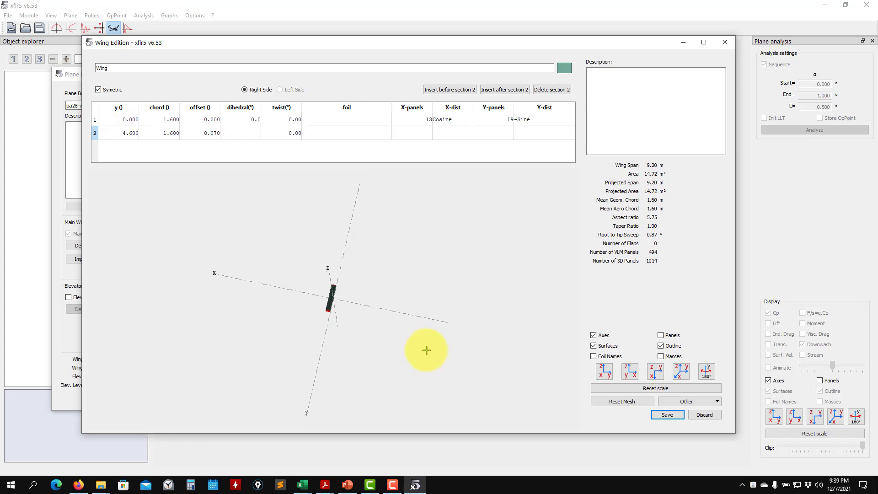
{"action": "scroll", "coordinate": [340, 336], "scroll_direction": "up", "scroll_amount": 10}
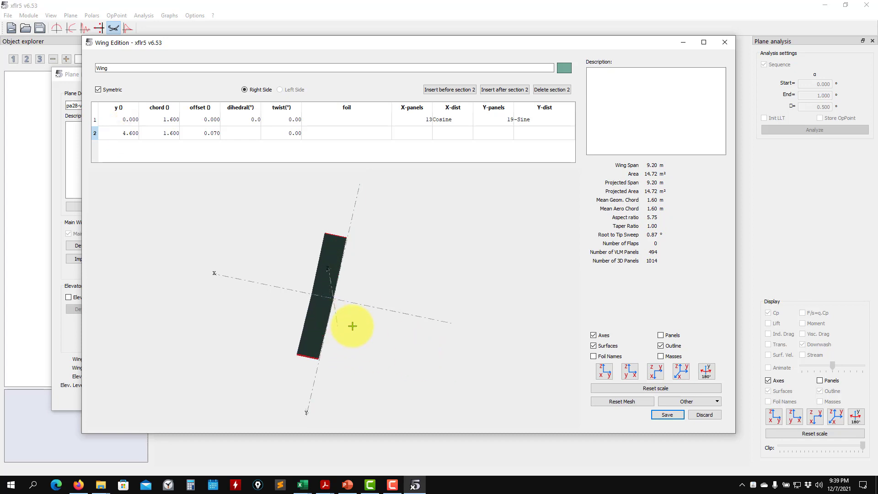
{"action": "scroll", "coordinate": [326, 336], "scroll_direction": "up", "scroll_amount": 1}
Step: Try an offset of 1 m on section 2 and set it back to 0
{"action": "double_click", "coordinate": [201, 136]}
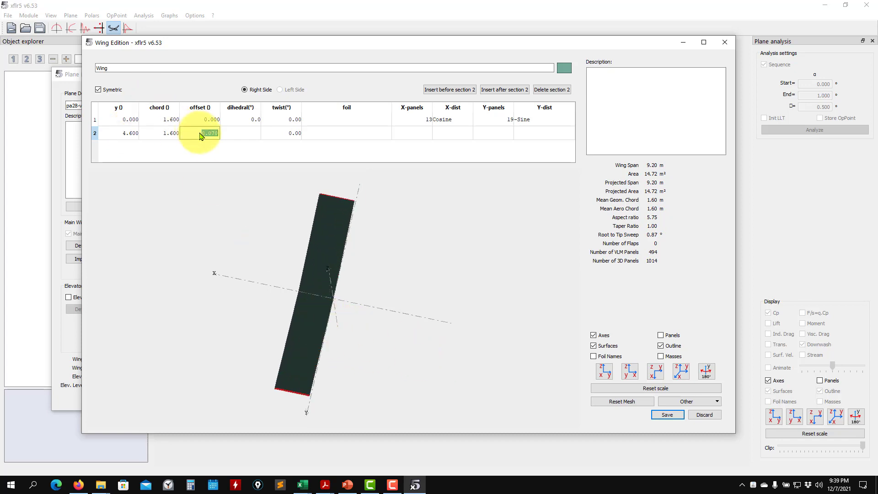
{"action": "type", "text": "1"}
{"action": "key", "text": "Return"}
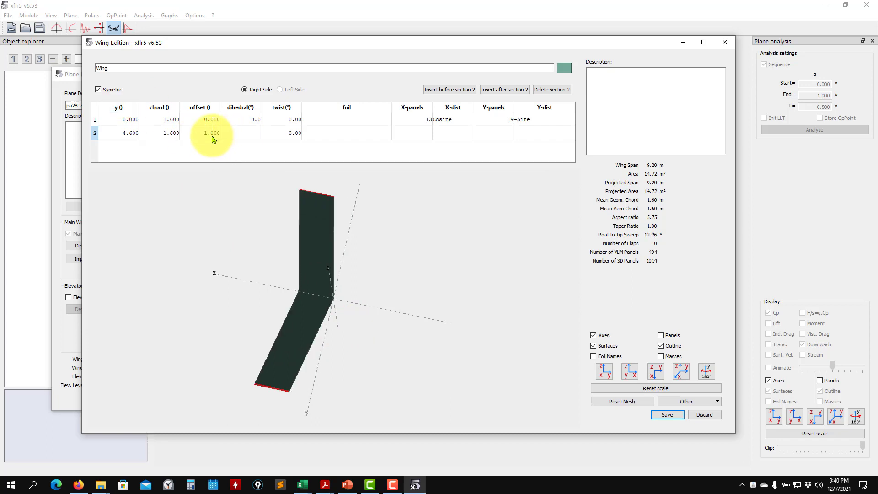
{"action": "key", "text": "Return"}
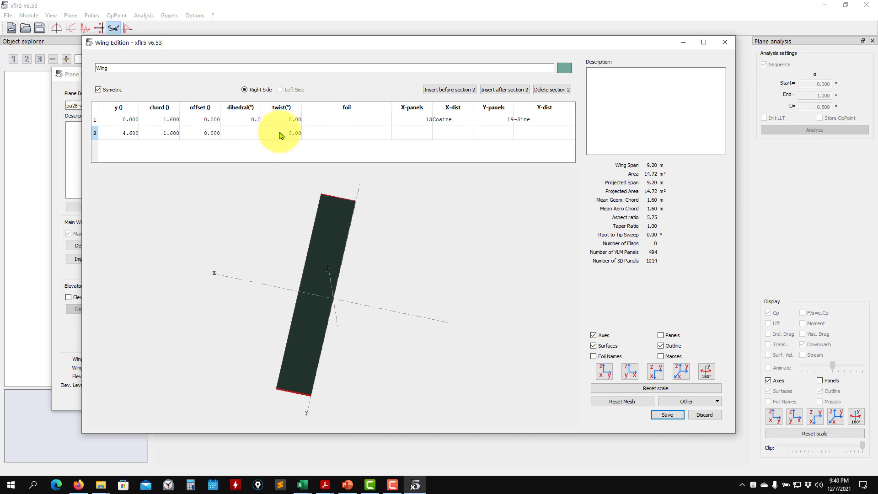
Step: Set the twist of both wing sections to 2 degrees and inspect the wing in 3D
{"action": "left_click", "coordinate": [296, 121]}
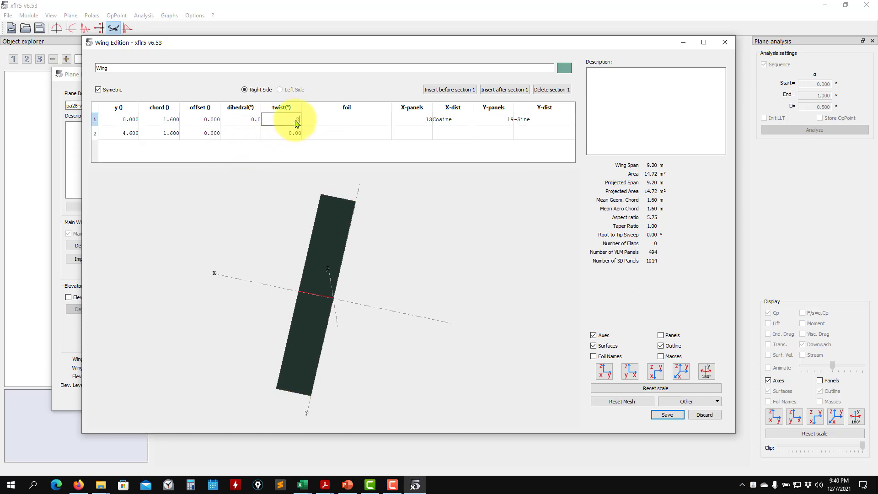
{"action": "left_click", "coordinate": [296, 136]}
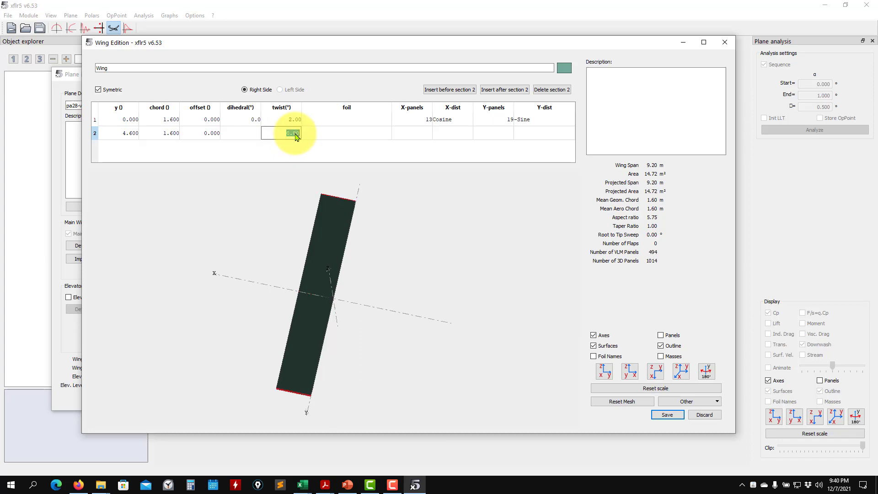
{"action": "type", "text": "2.00"}
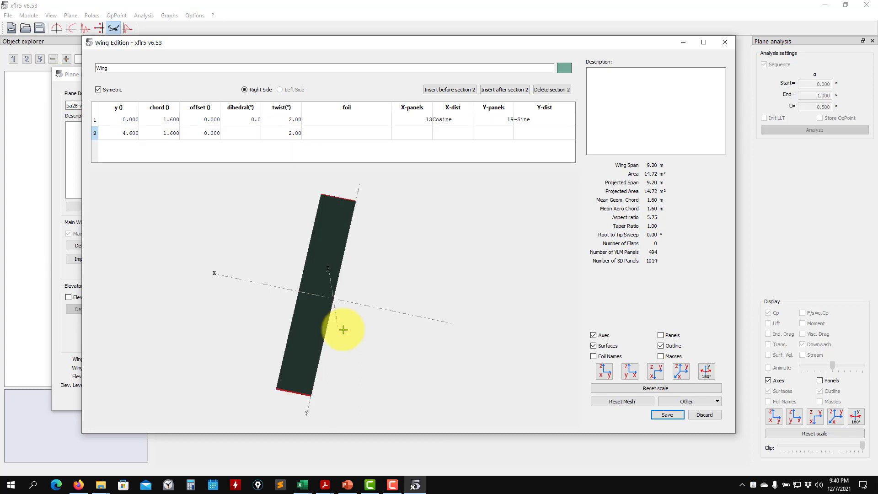
{"action": "left_click_drag", "start_coordinate": [343, 329], "coordinate": [355, 204]}
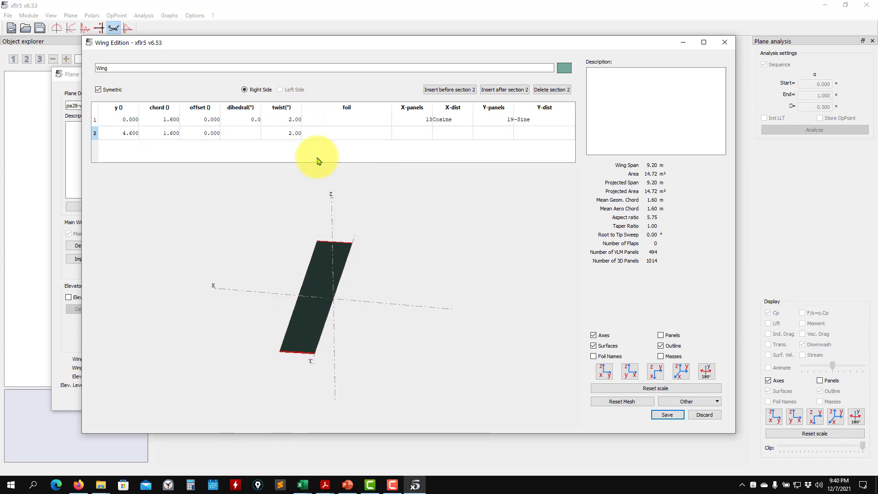
{"action": "left_click_drag", "start_coordinate": [320, 178], "coordinate": [457, 343]}
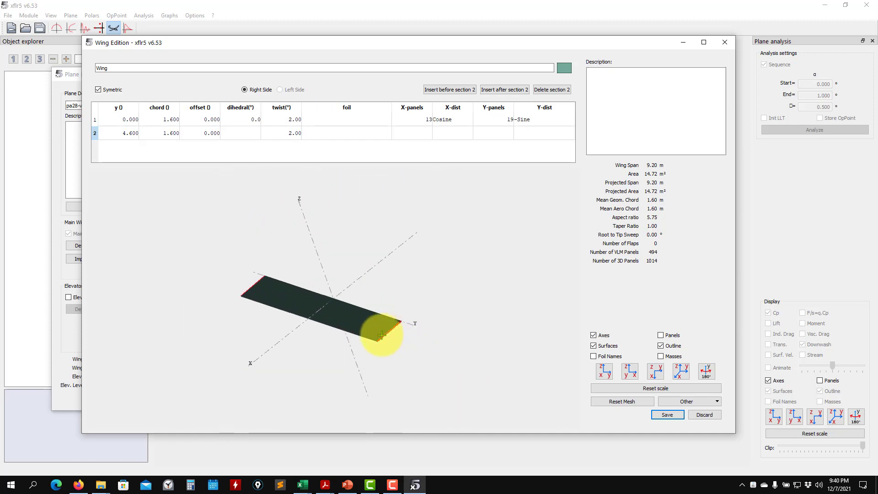
{"action": "left_click_drag", "start_coordinate": [382, 335], "coordinate": [313, 334]}
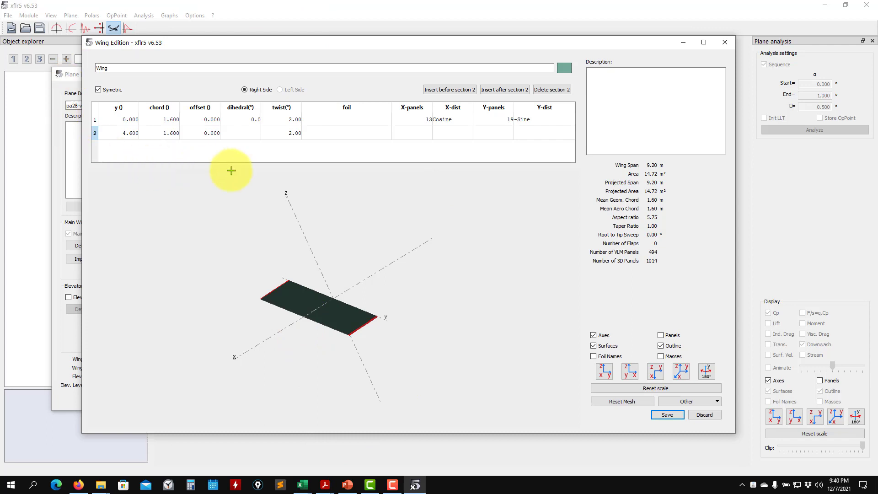
Step: Check which foils are available for the two wing sections
{"action": "left_click", "coordinate": [357, 124]}
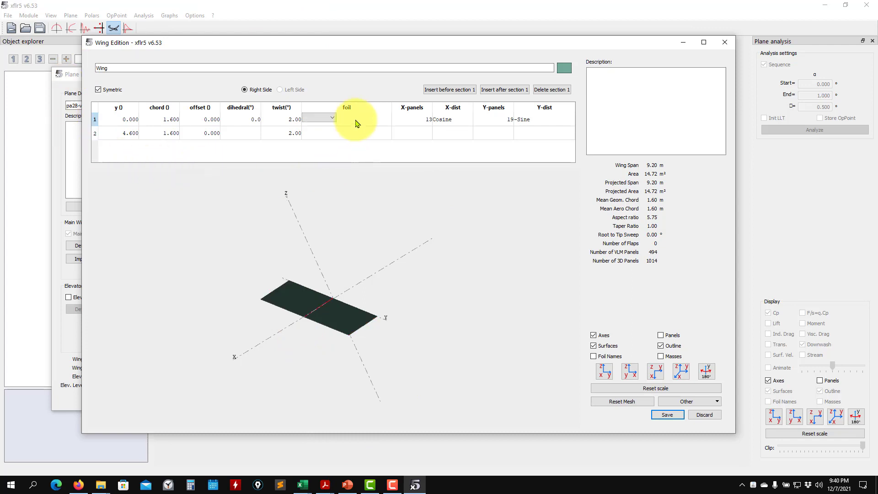
{"action": "left_click", "coordinate": [334, 133]}
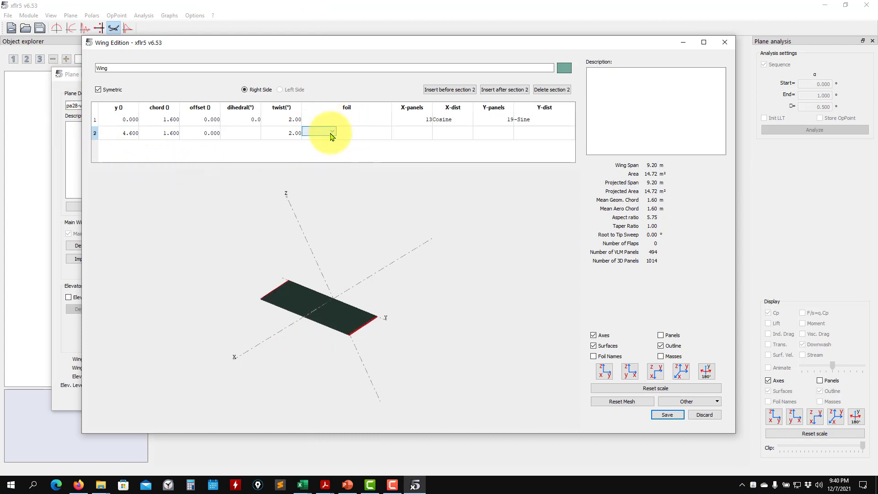
{"action": "left_click_drag", "start_coordinate": [346, 272], "coordinate": [288, 299]}
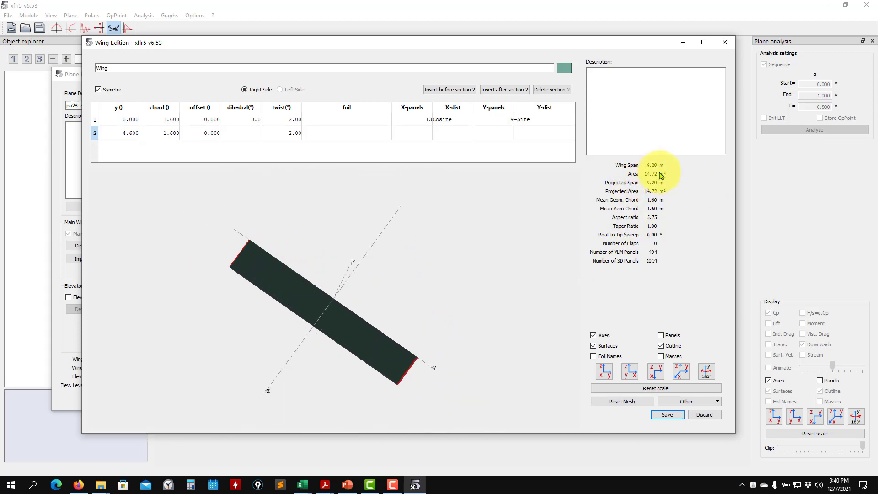
Step: Compare the wing's geometry values with the PA28 sheet of llt_additional_examples.xlsx in Excel and return to XFLR5
{"action": "left_click", "coordinate": [302, 484]}
{"action": "left_click", "coordinate": [343, 450]}
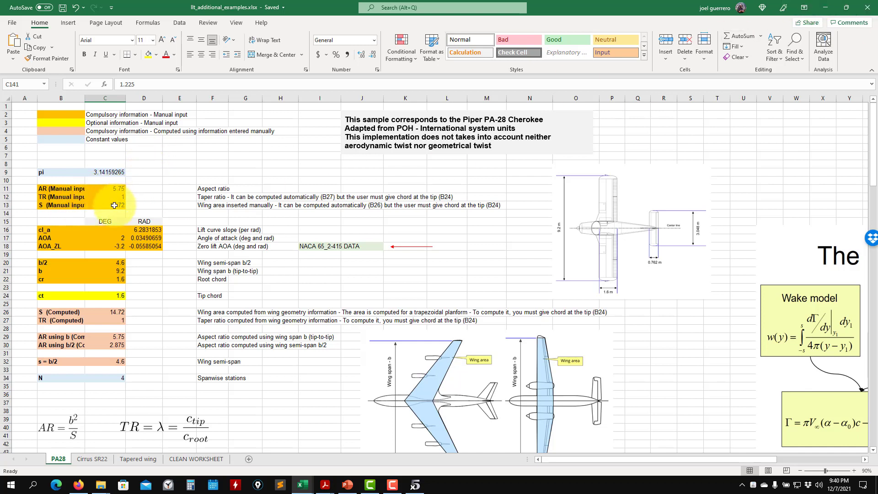
{"action": "left_click", "coordinate": [825, 7]}
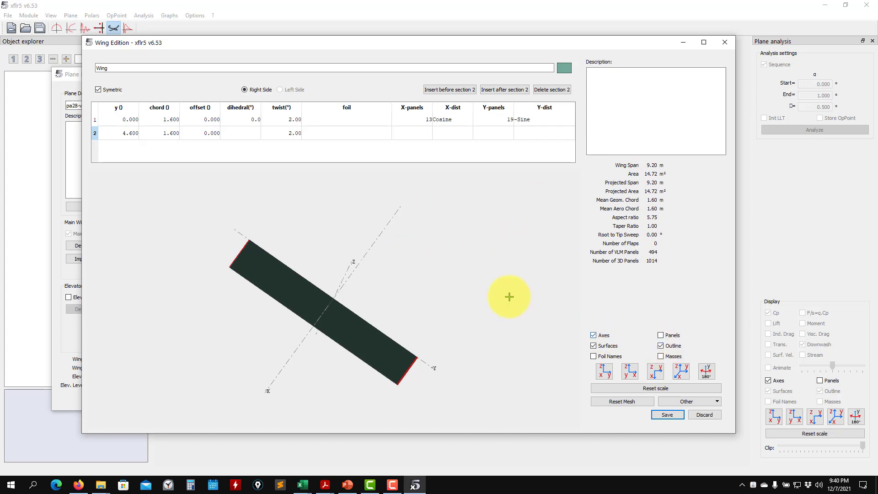
Step: Insert a third section after section 2 with a y position of 8 m and a chord of 0.8 m
{"action": "left_click_drag", "start_coordinate": [318, 323], "coordinate": [368, 279]}
{"action": "left_click_drag", "start_coordinate": [363, 330], "coordinate": [353, 307]}
{"action": "scroll", "coordinate": [371, 384], "scroll_direction": "up", "scroll_amount": 2}
{"action": "left_click_drag", "start_coordinate": [391, 392], "coordinate": [451, 338]}
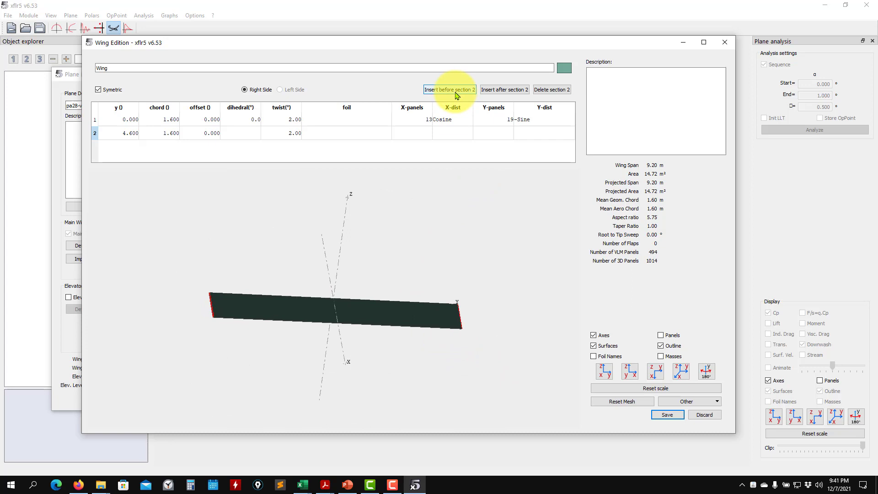
{"action": "left_click", "coordinate": [505, 89]}
{"action": "left_click_drag", "start_coordinate": [471, 318], "coordinate": [426, 207]}
{"action": "double_click", "coordinate": [128, 146]}
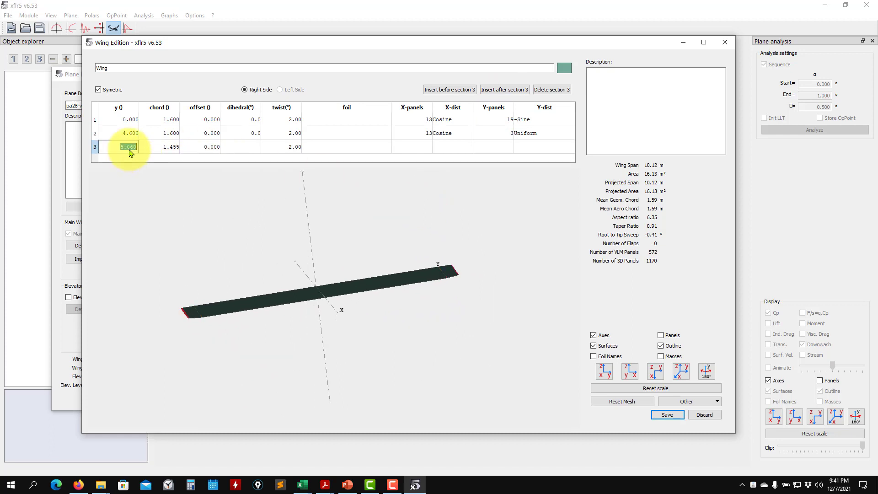
{"action": "type", "text": "8"}
{"action": "key", "text": "Return"}
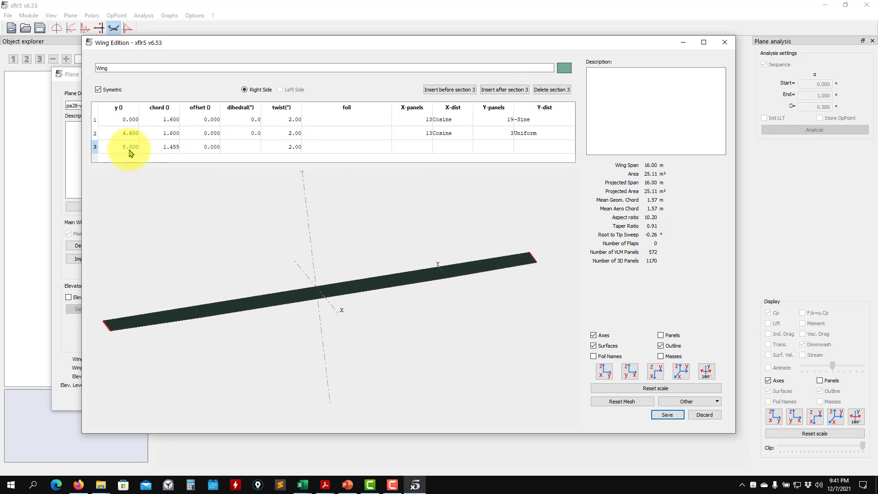
{"action": "left_click_drag", "start_coordinate": [382, 247], "coordinate": [394, 329]}
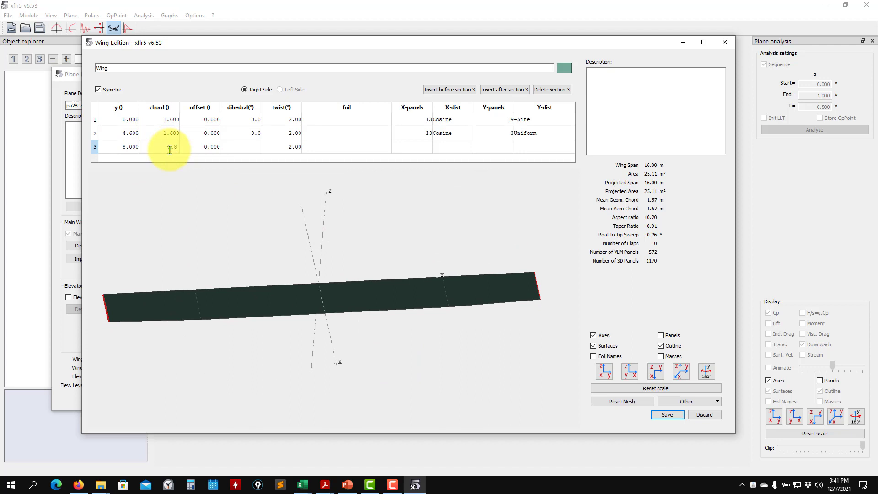
{"action": "key", "text": "Return"}
{"action": "left_click_drag", "start_coordinate": [275, 268], "coordinate": [291, 311]}
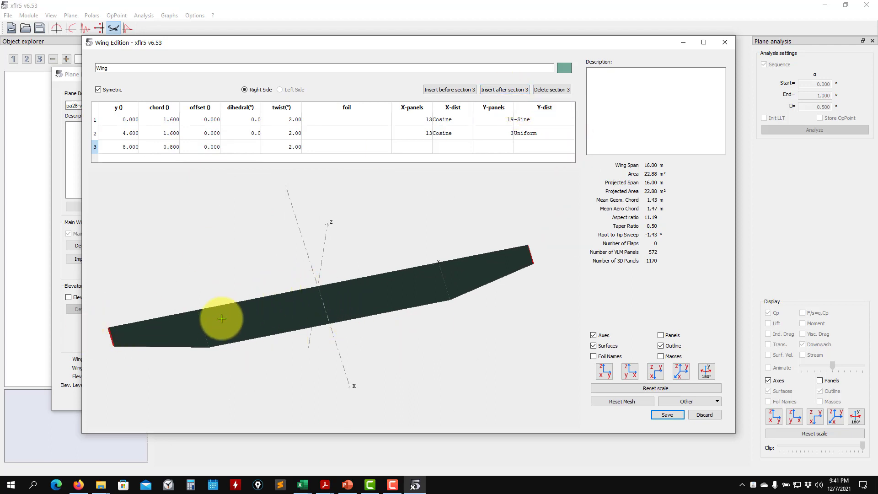
Step: Insert further sections after section 3, and delete every section beyond section 2
{"action": "left_click", "coordinate": [508, 90]}
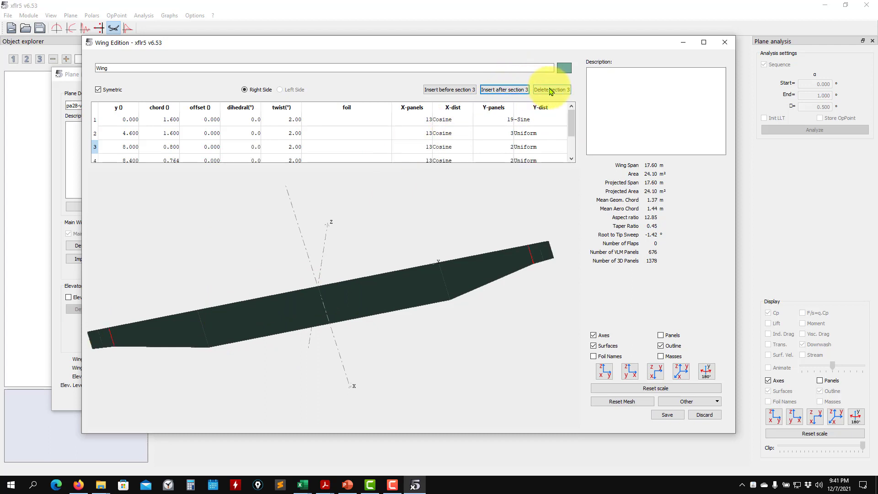
{"action": "scroll", "coordinate": [167, 156], "scroll_direction": "down", "scroll_amount": 1}
{"action": "left_click", "coordinate": [110, 155]}
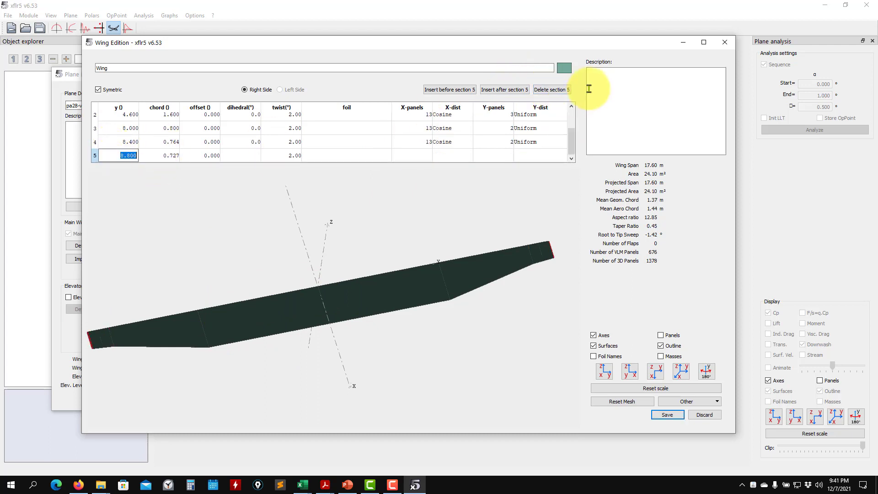
{"action": "left_click", "coordinate": [553, 91]}
{"action": "left_click", "coordinate": [554, 90]}
{"action": "left_click", "coordinate": [554, 90]}
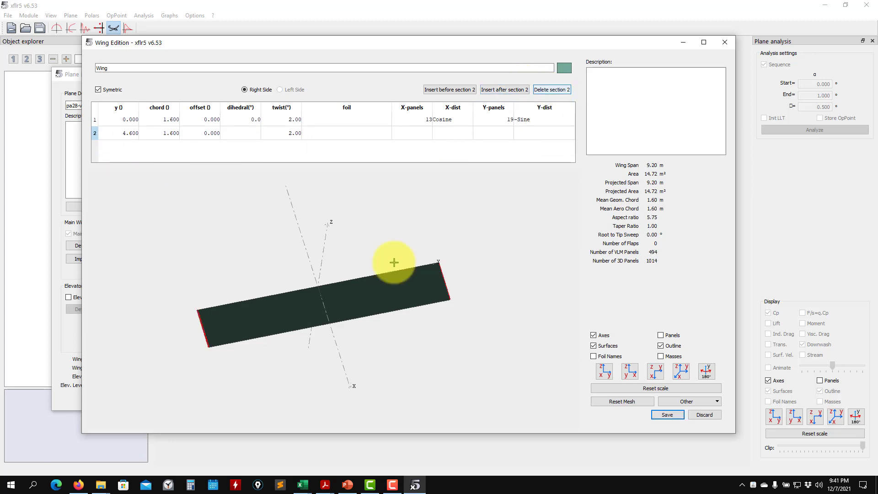
{"action": "left_click_drag", "start_coordinate": [392, 261], "coordinate": [306, 198]}
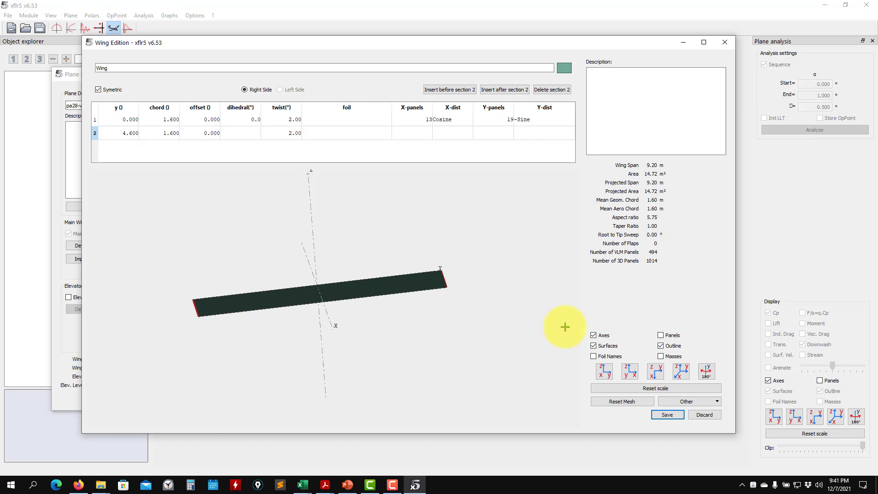
Step: Save the main wing definition and the plane pa28-v1, and view the wing in full
{"action": "left_click", "coordinate": [668, 415]}
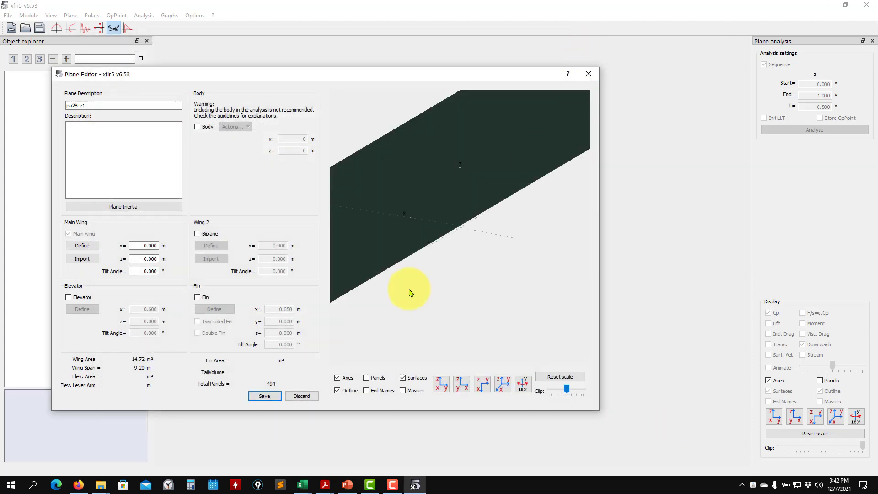
{"action": "left_click", "coordinate": [265, 396]}
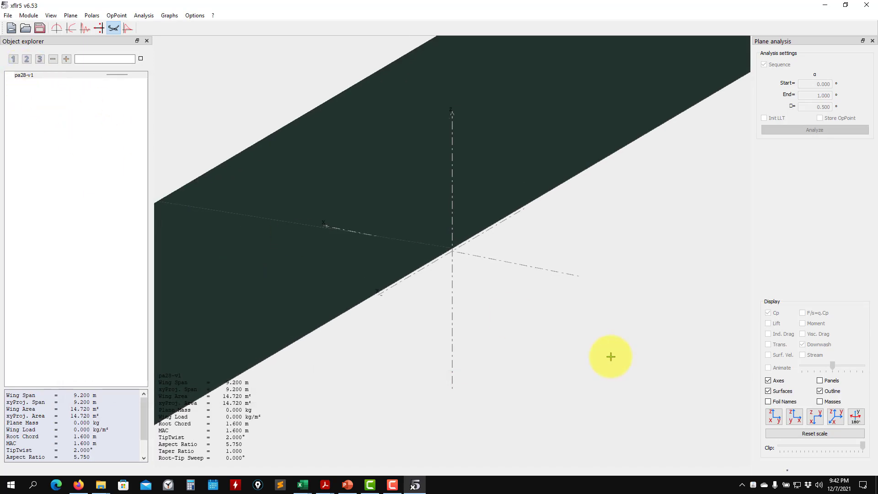
{"action": "scroll", "coordinate": [382, 279], "scroll_direction": "up", "scroll_amount": 3}
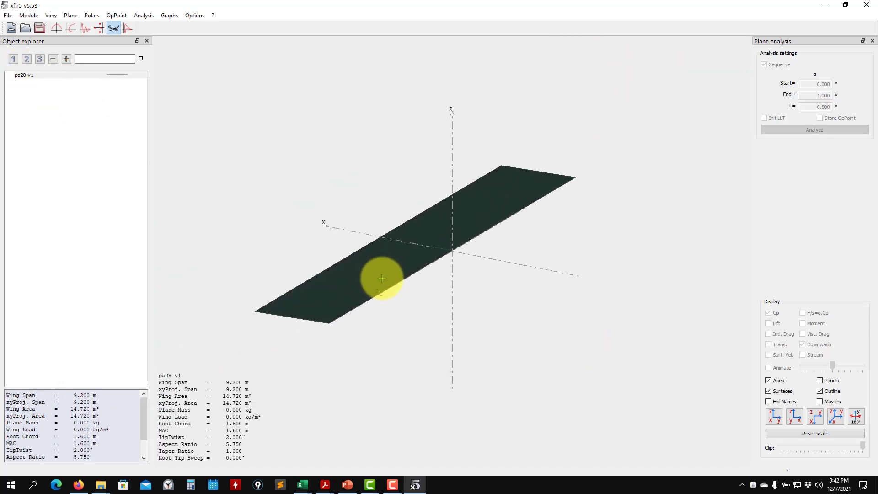
Step: Switch to the XFoil Direct Analysis module
{"action": "left_click", "coordinate": [28, 15]}
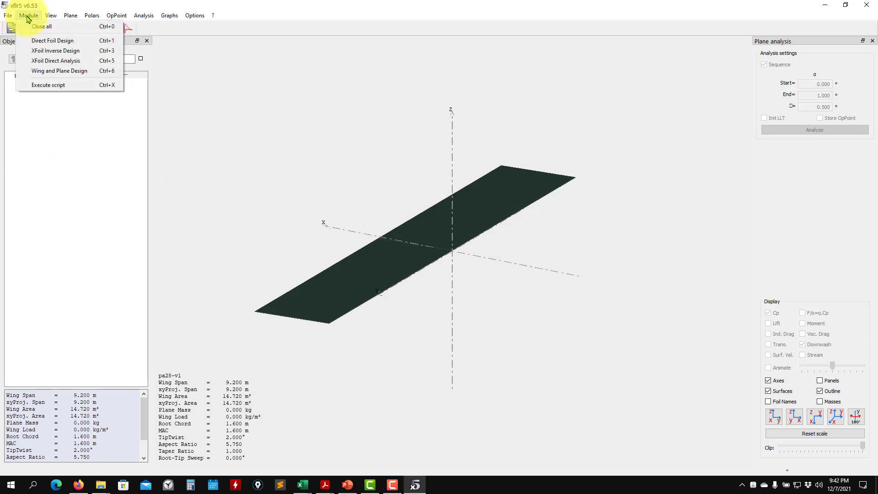
{"action": "left_click", "coordinate": [54, 62]}
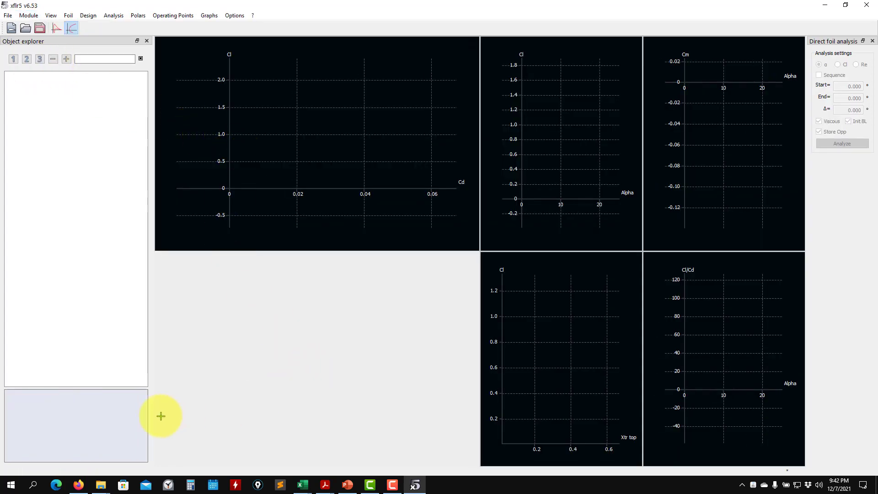
{"action": "left_click", "coordinate": [75, 481]}
{"action": "left_click", "coordinate": [75, 481]}
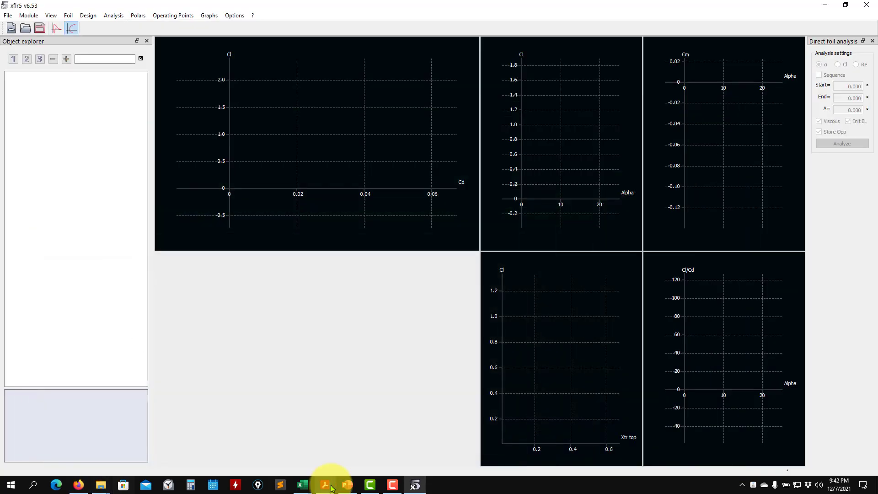
Step: Check the wing section on the PowerPoint exercise slide, and open the lecture2 folder XFLR5-v653\airfoils in File Explorer
{"action": "left_click", "coordinate": [348, 485]}
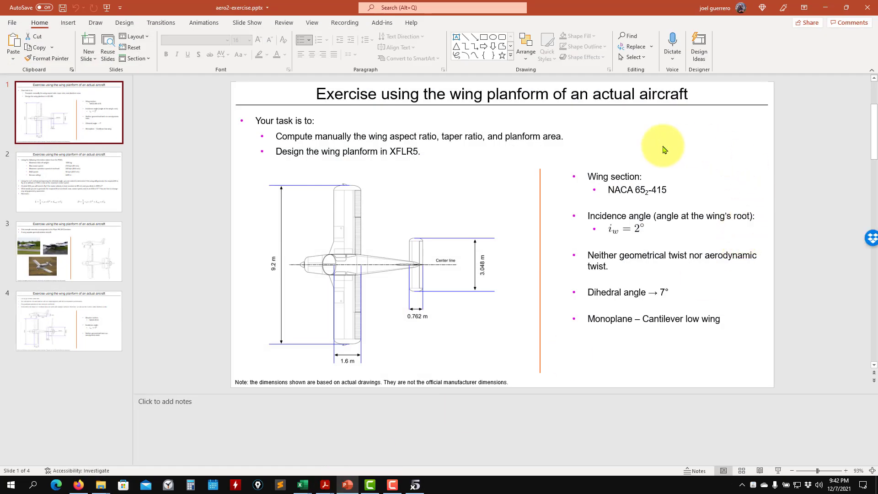
{"action": "left_click", "coordinate": [827, 8]}
{"action": "mouse_move", "coordinate": [102, 484]}
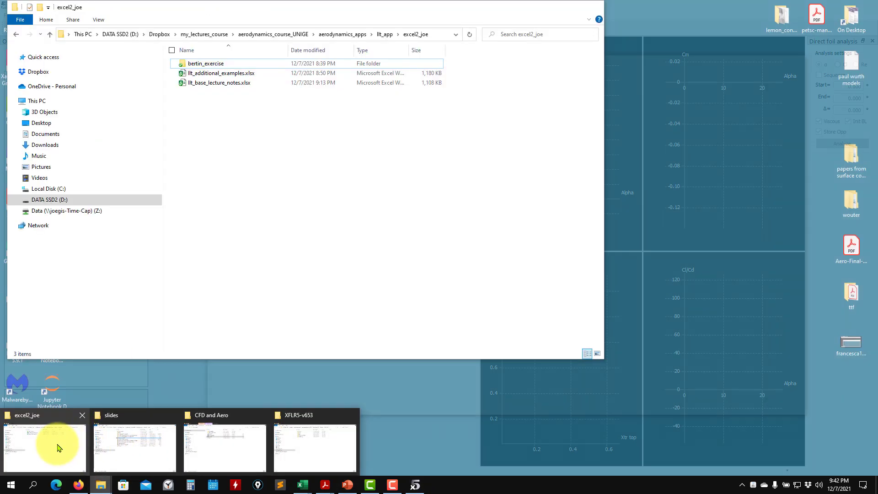
{"action": "left_click", "coordinate": [65, 446]}
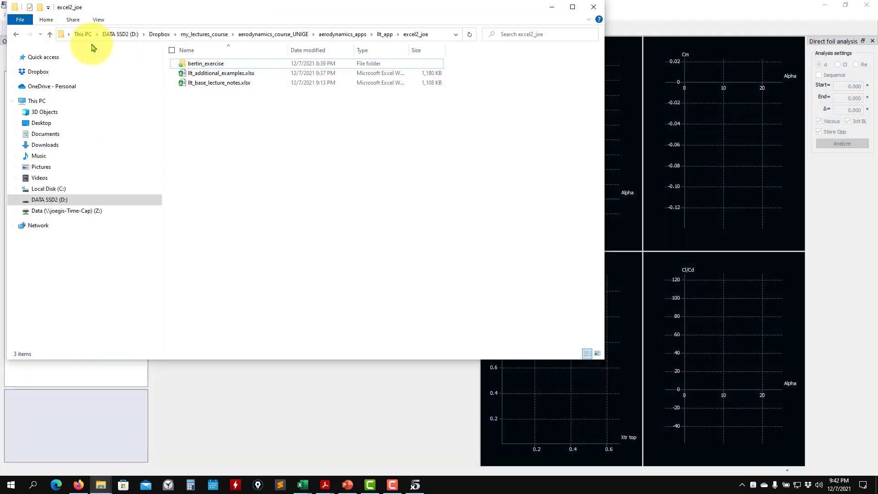
{"action": "left_click", "coordinate": [50, 35]}
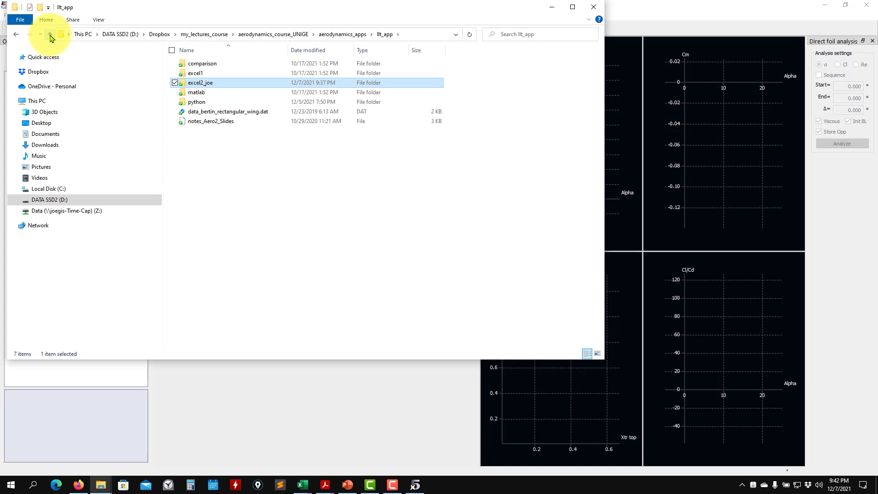
{"action": "left_click", "coordinate": [50, 35]}
{"action": "left_click", "coordinate": [50, 36]}
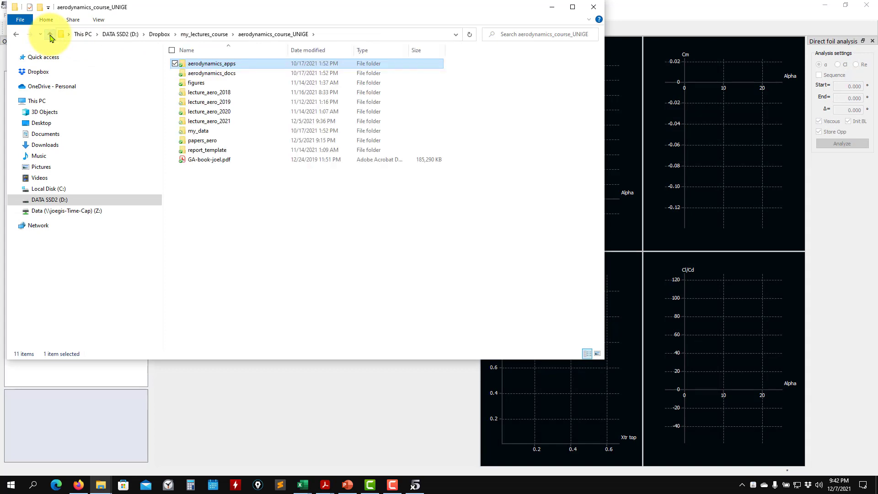
{"action": "double_click", "coordinate": [204, 121]}
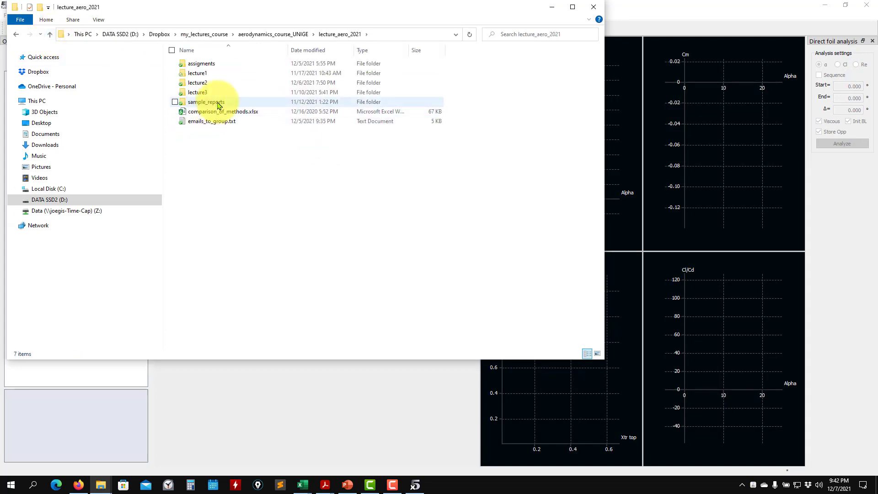
{"action": "double_click", "coordinate": [197, 83]}
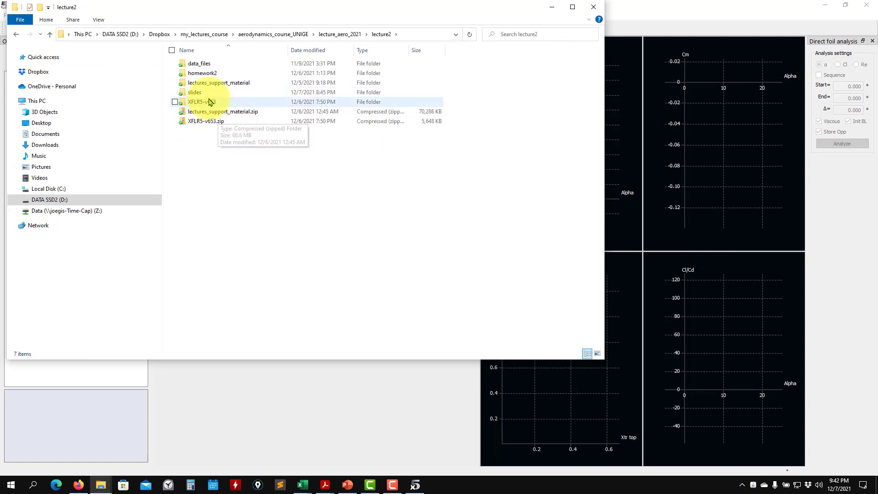
{"action": "left_click", "coordinate": [209, 101]}
{"action": "double_click", "coordinate": [205, 106]}
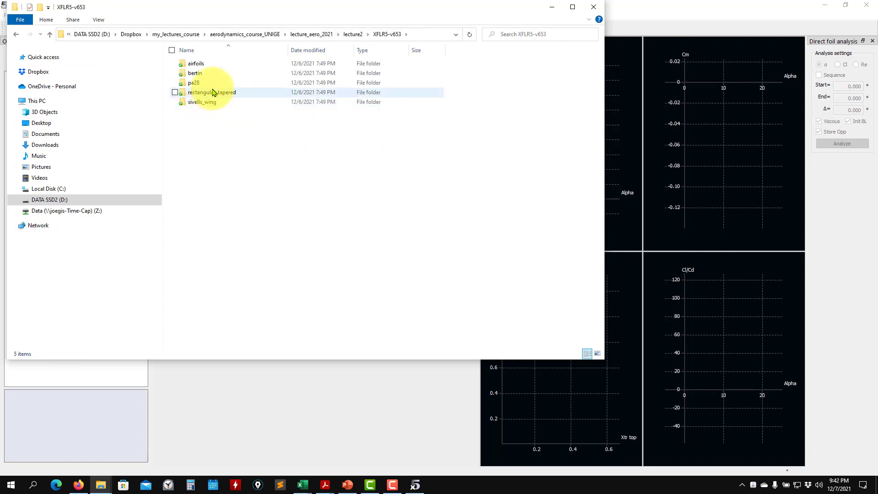
{"action": "double_click", "coordinate": [193, 64]}
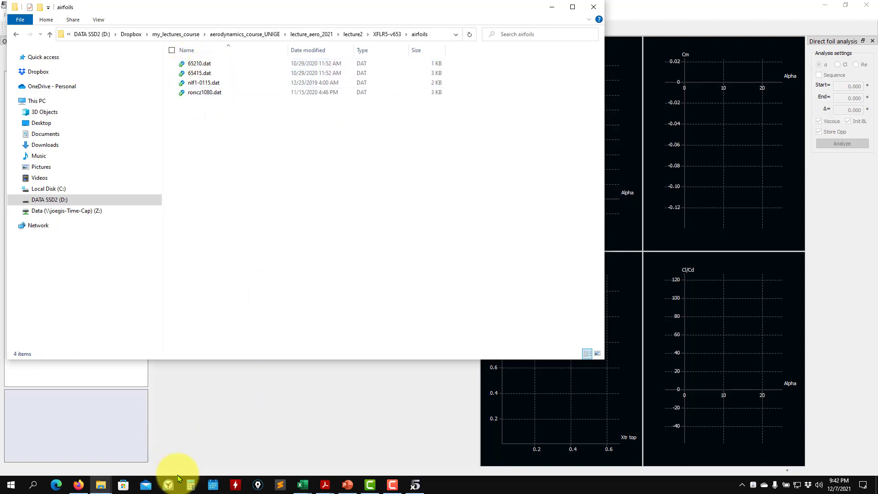
Step: Recheck the wing section on the exercise slide, and examine the coordinates of 65415.dat in Sublime Text, closing the file again
{"action": "left_click", "coordinate": [348, 484]}
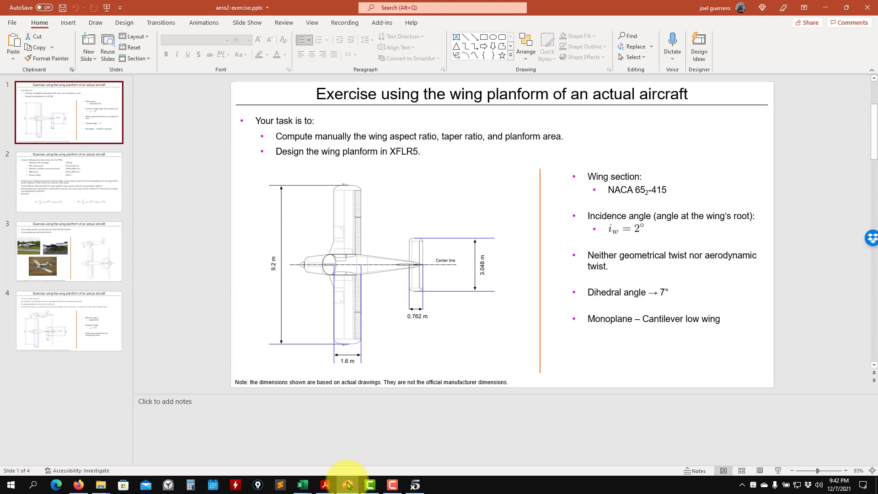
{"action": "left_click", "coordinate": [347, 484]}
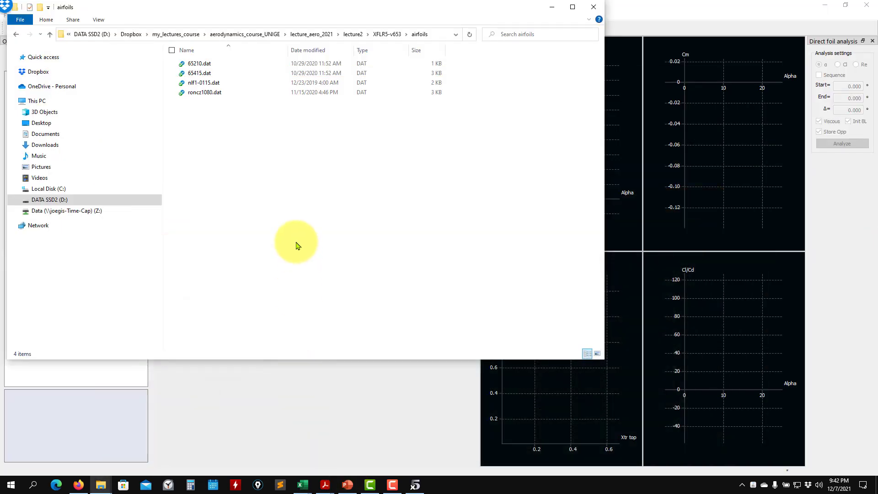
{"action": "left_click", "coordinate": [204, 74]}
{"action": "right_click", "coordinate": [203, 74]}
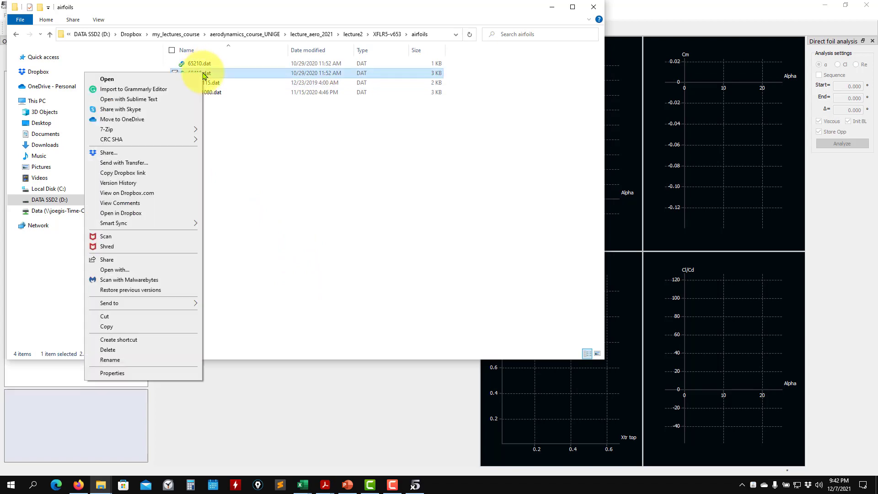
{"action": "left_click", "coordinate": [178, 99]}
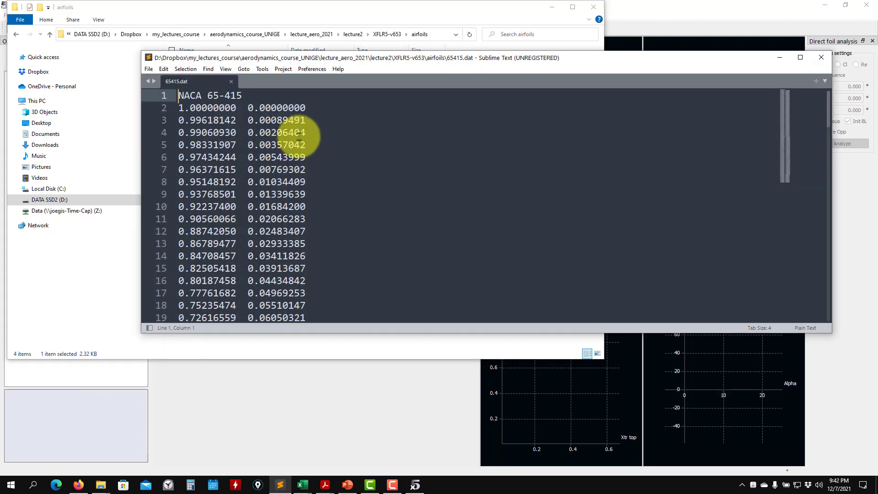
{"action": "scroll", "coordinate": [187, 104], "scroll_direction": "down", "scroll_amount": 3}
{"action": "scroll", "coordinate": [187, 104], "scroll_direction": "down", "scroll_amount": 18}
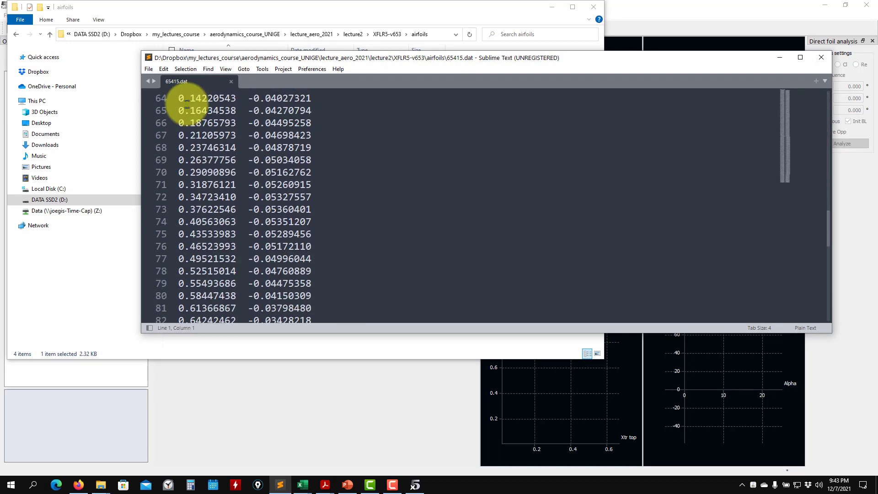
{"action": "left_click", "coordinate": [233, 81]}
{"action": "left_click", "coordinate": [781, 57]}
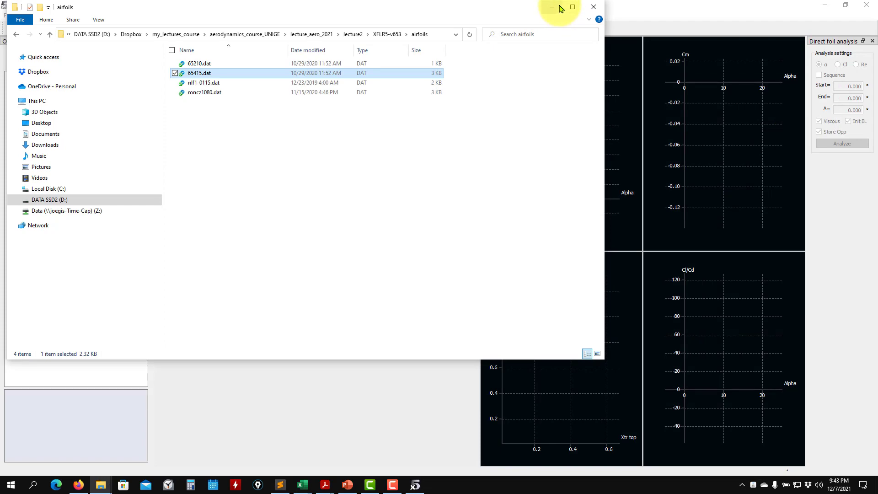
Step: Switch back to XFLR5 and load the airfoil file 65415.dat from the v653\airfoils folder
{"action": "left_click", "coordinate": [552, 7]}
{"action": "left_click", "coordinate": [26, 31]}
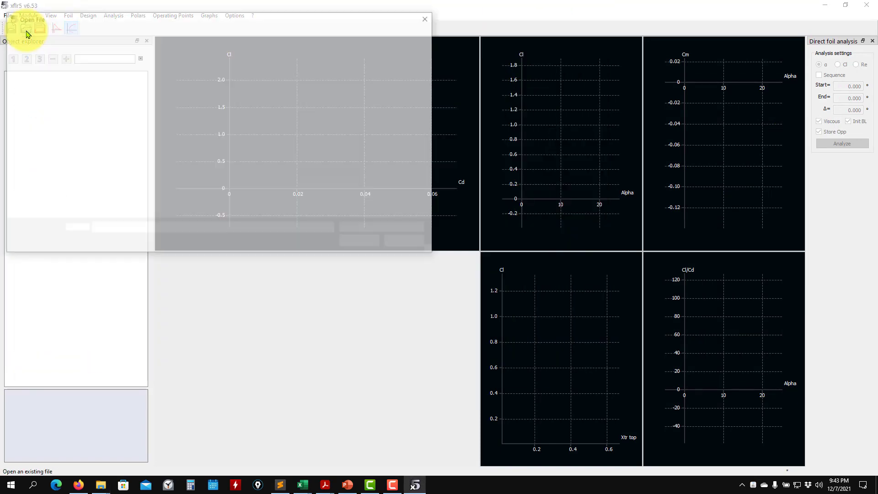
{"action": "left_click", "coordinate": [407, 242]}
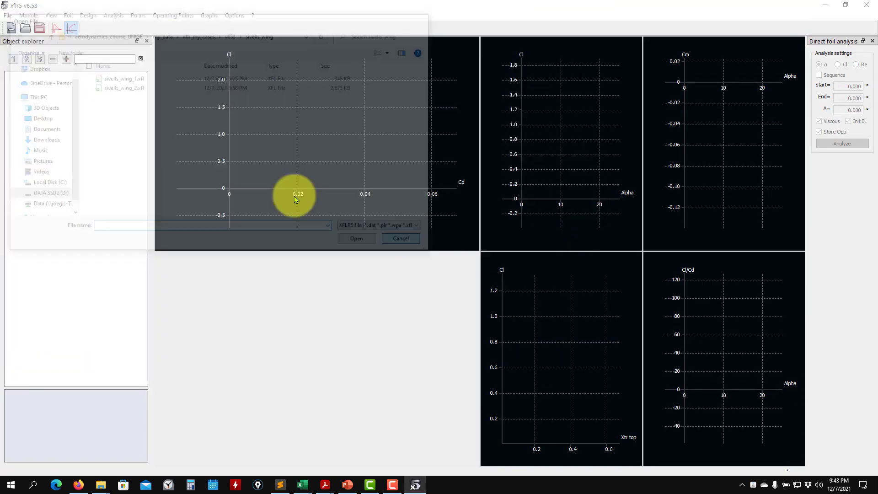
{"action": "left_click", "coordinate": [8, 15]}
{"action": "left_click", "coordinate": [30, 54]}
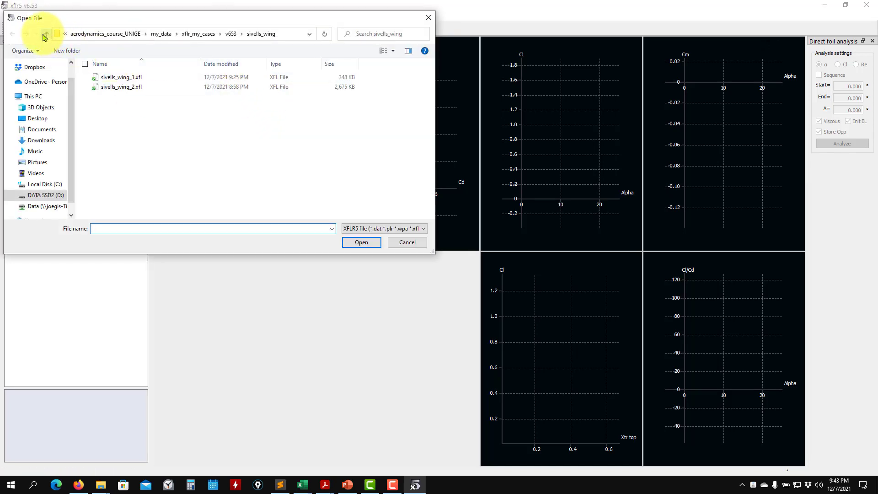
{"action": "left_click", "coordinate": [44, 36]}
{"action": "double_click", "coordinate": [106, 78]}
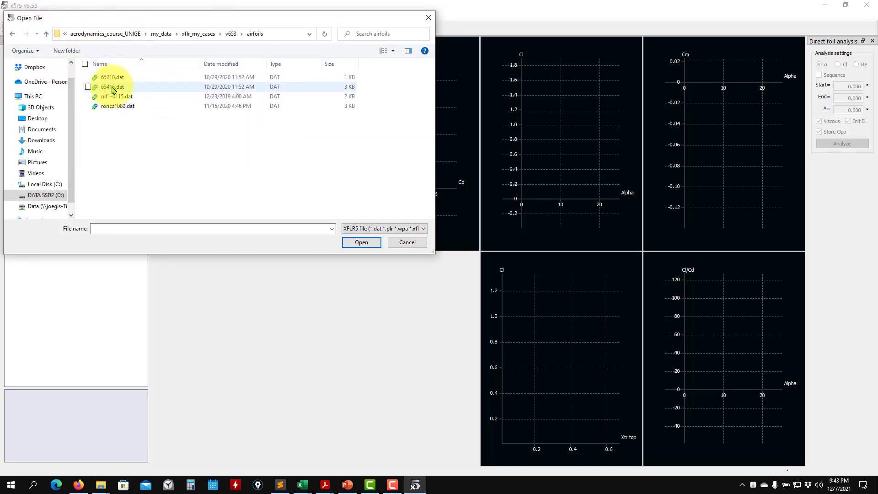
{"action": "left_click", "coordinate": [112, 87]}
{"action": "left_click", "coordinate": [354, 243]}
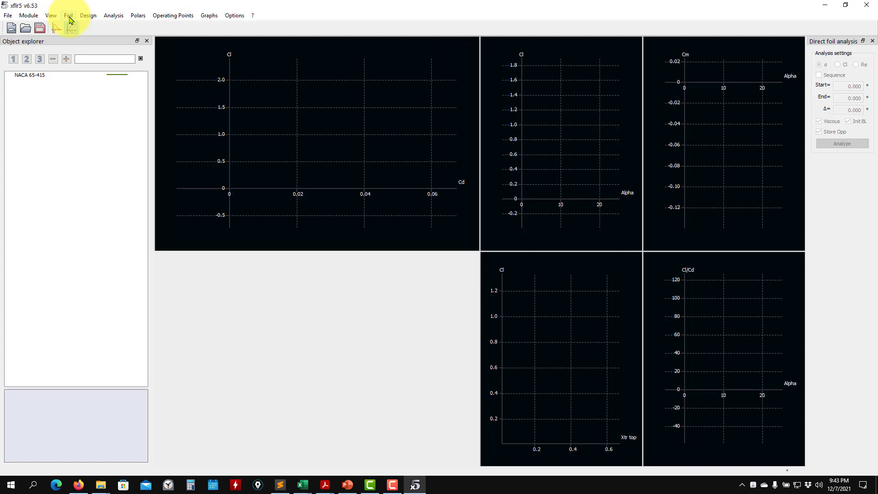
Step: Display the NACA 65-415 profile in the operating point view and examine its geometry and the actions available for it
{"action": "left_click", "coordinate": [57, 28]}
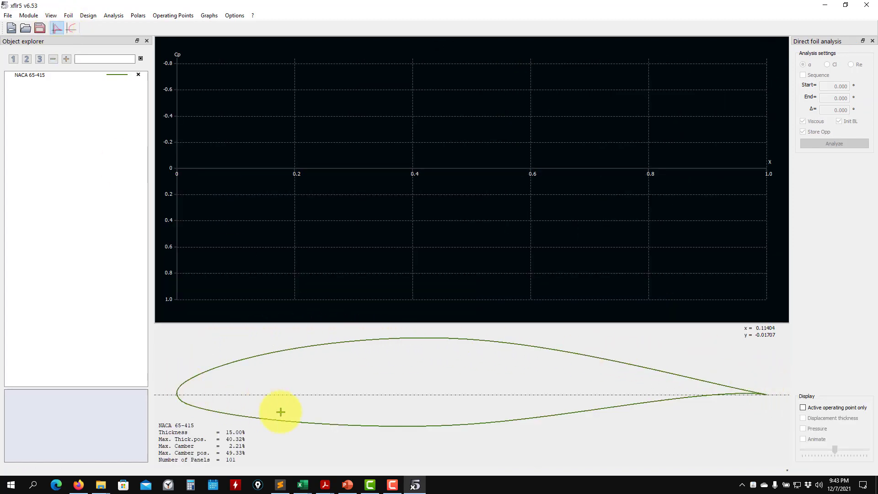
{"action": "left_click", "coordinate": [30, 77]}
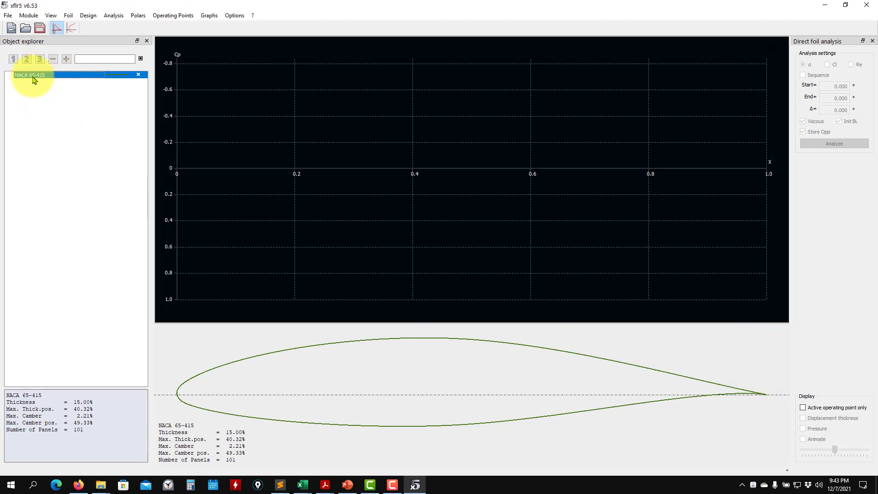
{"action": "right_click", "coordinate": [34, 79]}
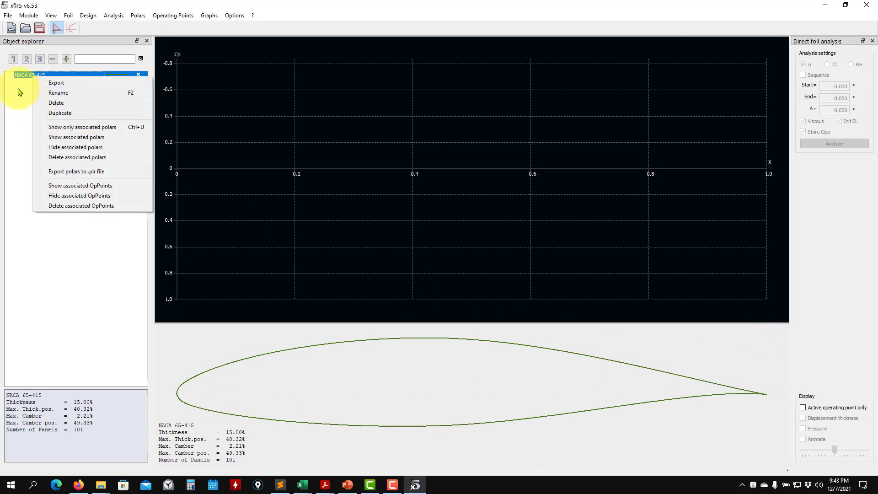
{"action": "left_click", "coordinate": [20, 88]}
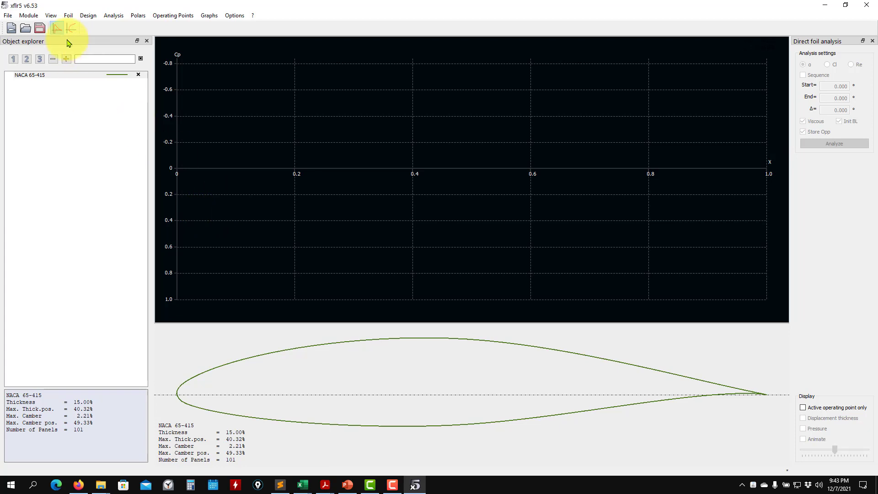
Step: In Wing and Plane Design, read the pa28-v1 Reynolds numbers for a fixed-speed analysis at 60 m/s, and discard the definition
{"action": "left_click", "coordinate": [28, 15]}
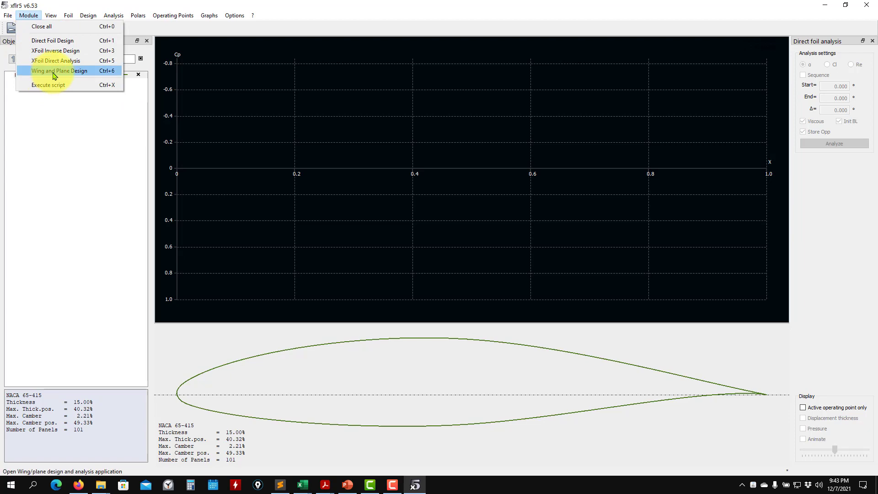
{"action": "left_click", "coordinate": [55, 73]}
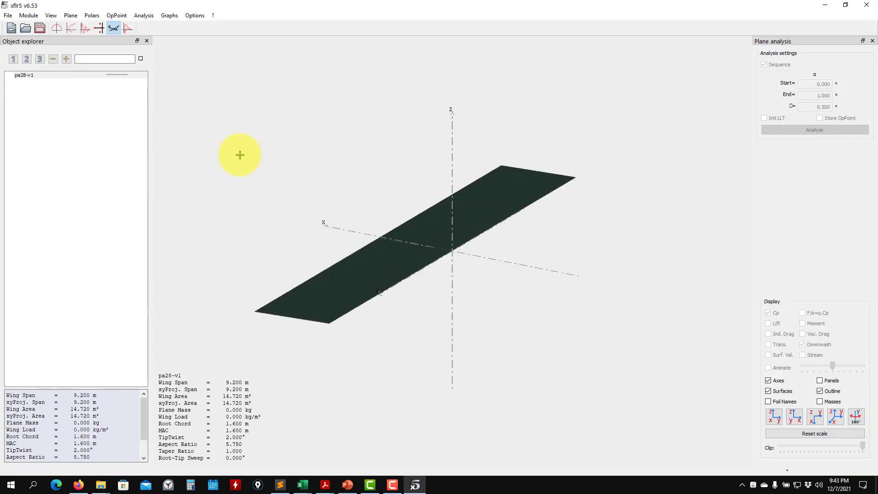
{"action": "left_click_drag", "start_coordinate": [464, 288], "coordinate": [488, 310]}
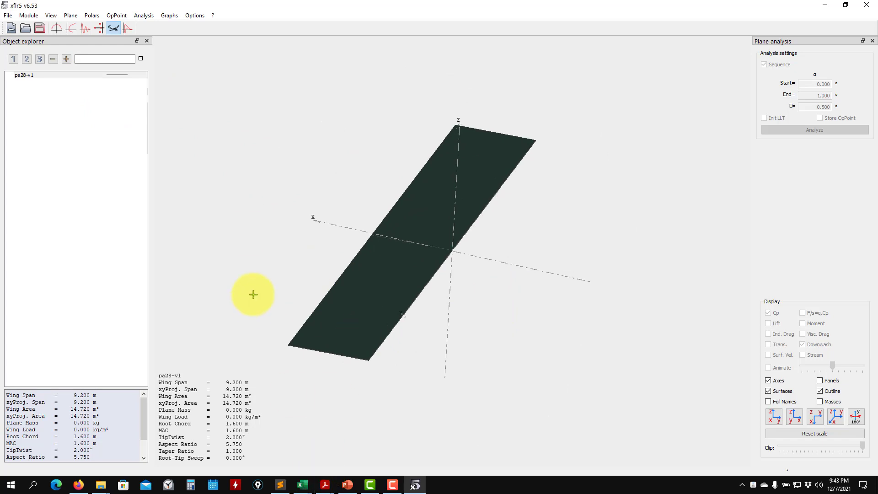
{"action": "left_click", "coordinate": [146, 16]}
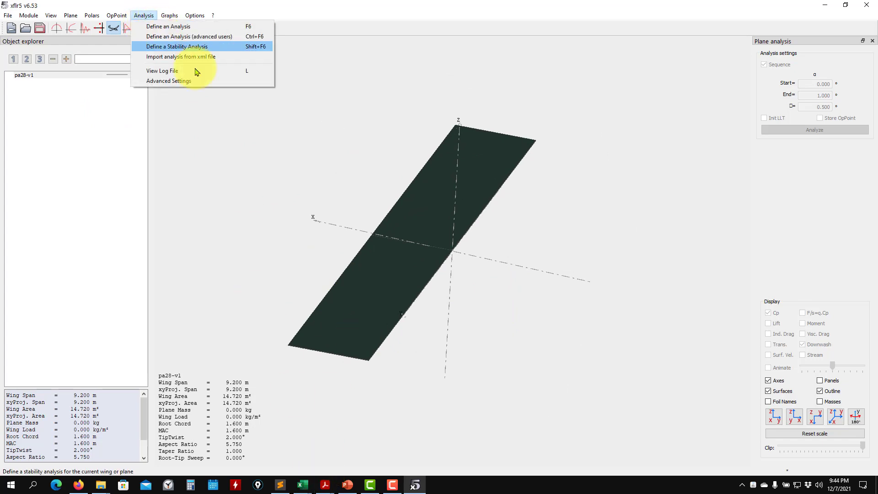
{"action": "left_click", "coordinate": [166, 28]}
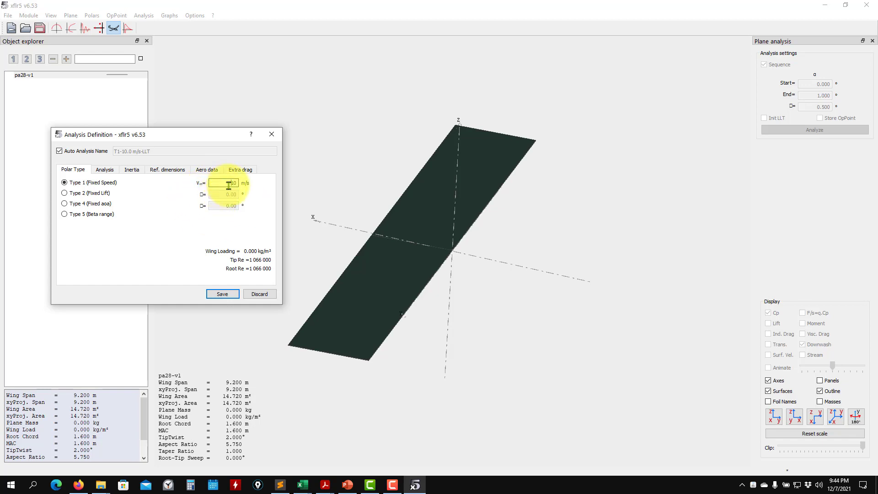
{"action": "left_click_drag", "start_coordinate": [229, 186], "coordinate": [275, 183]}
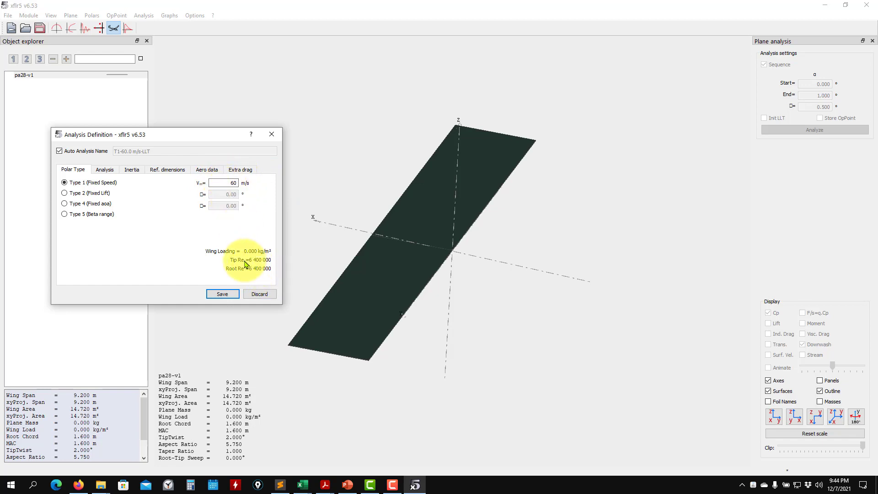
{"action": "left_click_drag", "start_coordinate": [232, 183], "coordinate": [266, 186]}
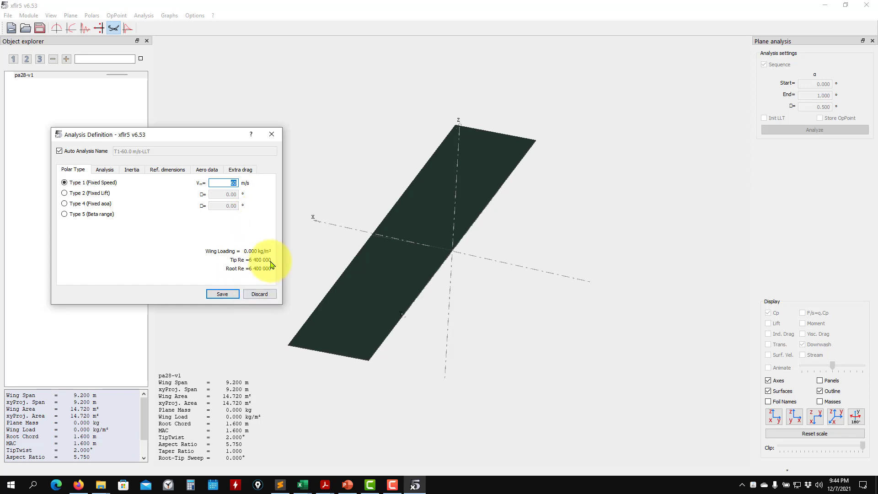
{"action": "left_click", "coordinate": [271, 137]}
Step: In XFoil Direct Analysis, define a Type 1 analysis of NACA 65-415 at a Reynolds number of 6400000
{"action": "left_click", "coordinate": [71, 16]}
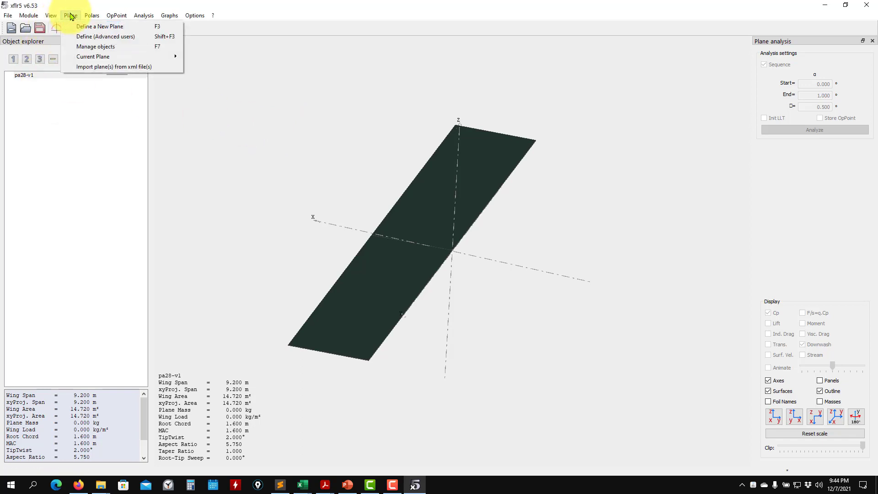
{"action": "mouse_move", "coordinate": [28, 15]}
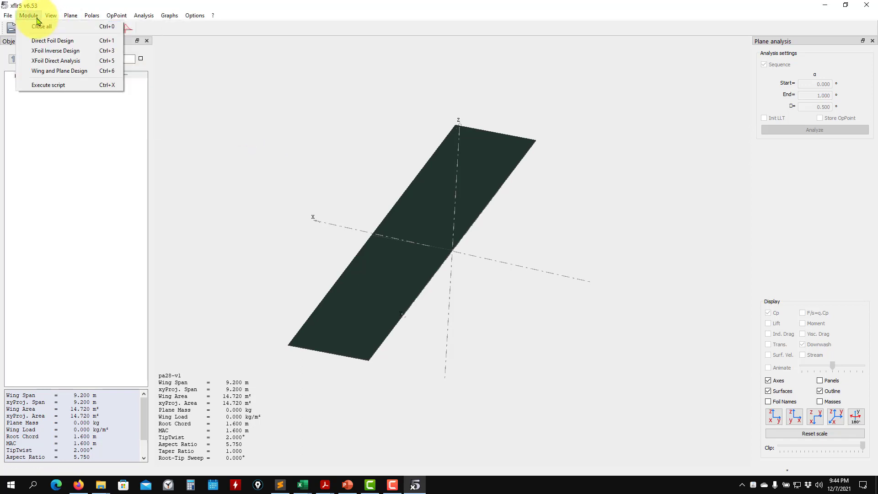
{"action": "left_click", "coordinate": [45, 63]}
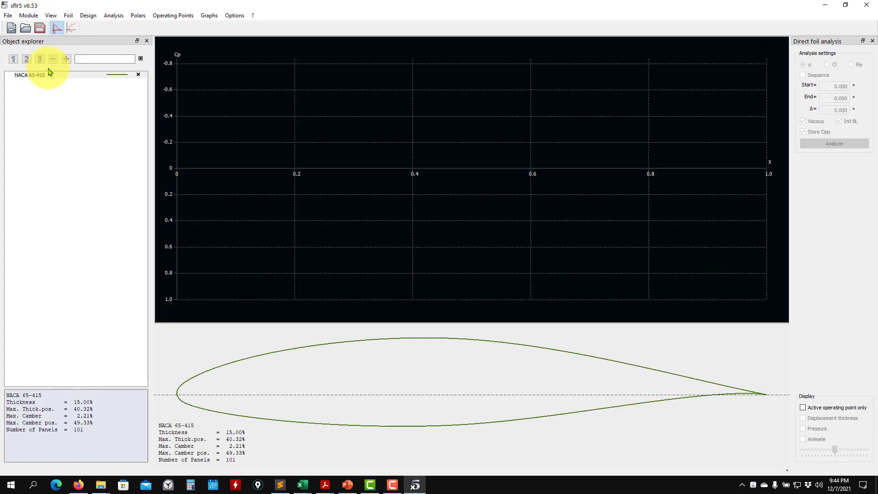
{"action": "left_click", "coordinate": [117, 16]}
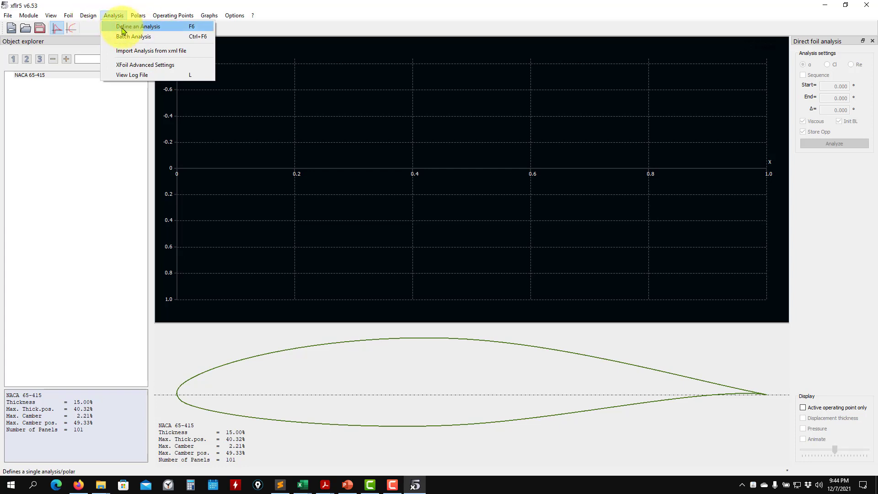
{"action": "left_click", "coordinate": [123, 28]}
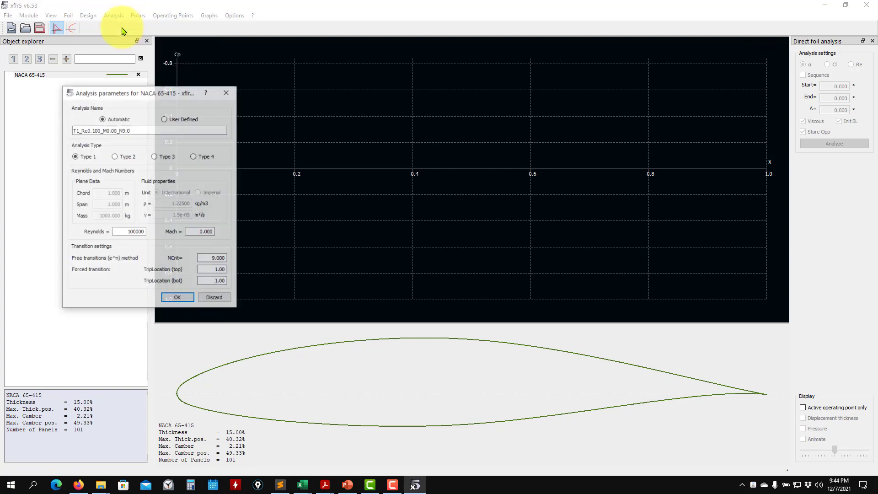
{"action": "double_click", "coordinate": [134, 234]}
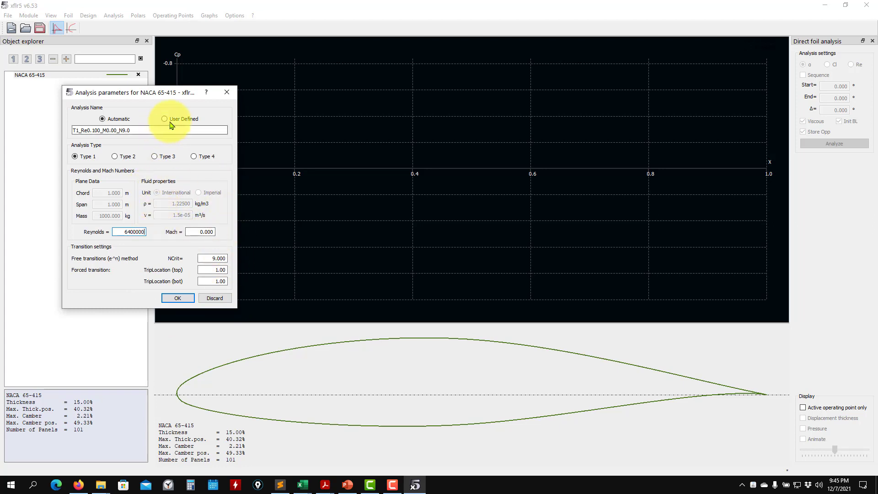
{"action": "left_click_drag", "start_coordinate": [150, 130], "coordinate": [12, 129]}
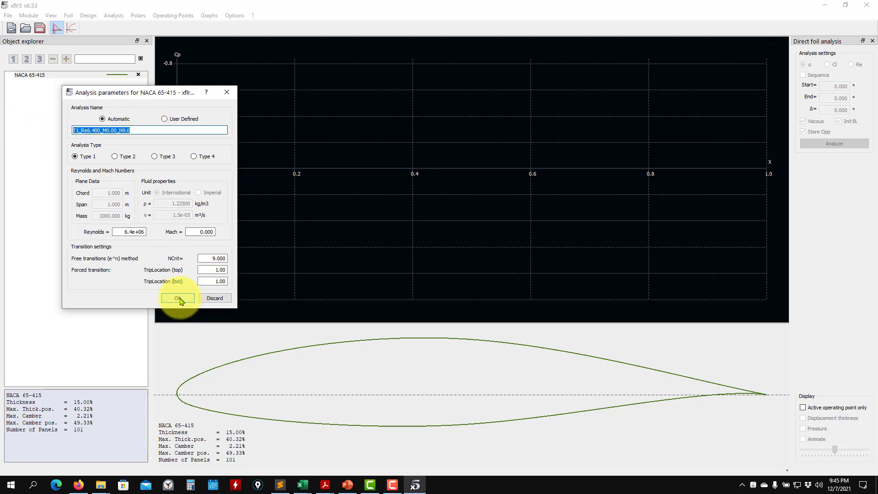
{"action": "left_click", "coordinate": [180, 299]}
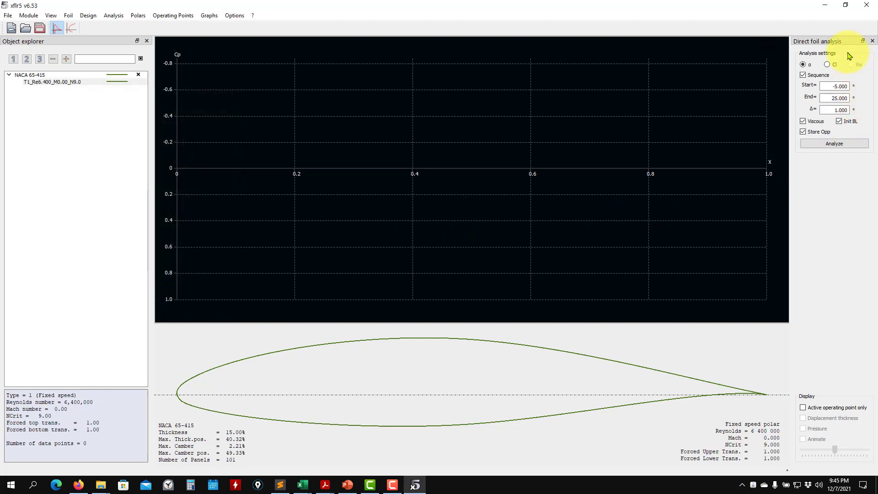
Step: Analyse the foil over an angle-of-attack sequence from -5° to 25° in 0.5° increments, and close the XFoil log
{"action": "left_click", "coordinate": [809, 79]}
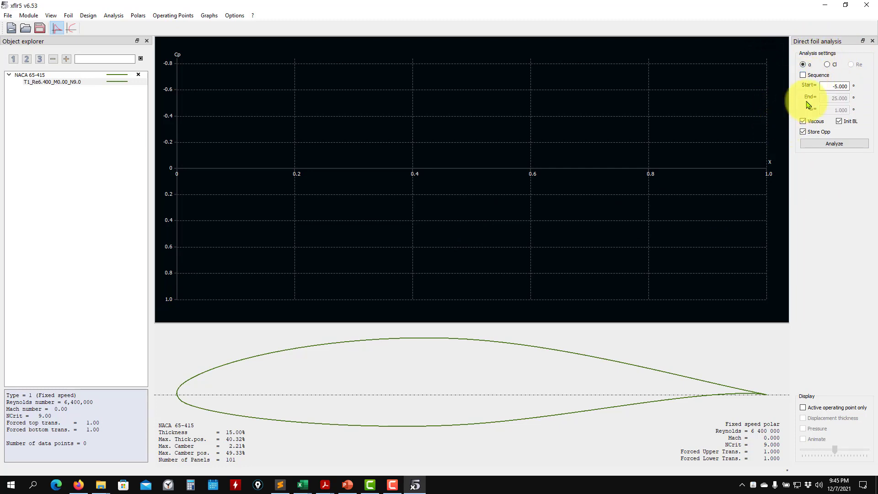
{"action": "left_click", "coordinate": [806, 76]}
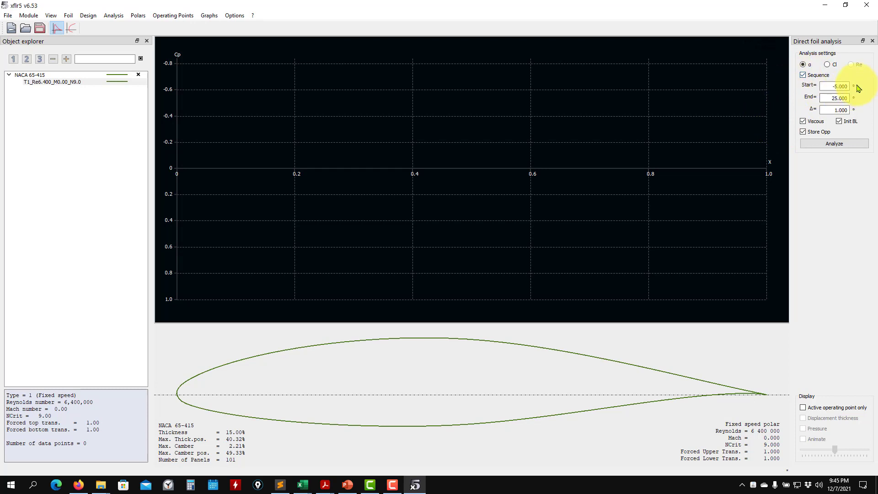
{"action": "left_click_drag", "start_coordinate": [828, 86], "coordinate": [866, 87]}
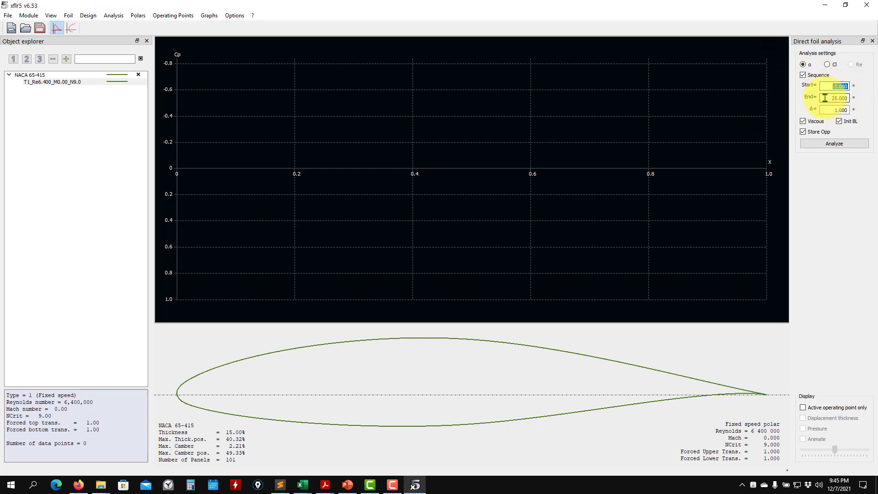
{"action": "left_click_drag", "start_coordinate": [825, 98], "coordinate": [877, 115]}
{"action": "left_click", "coordinate": [831, 111]}
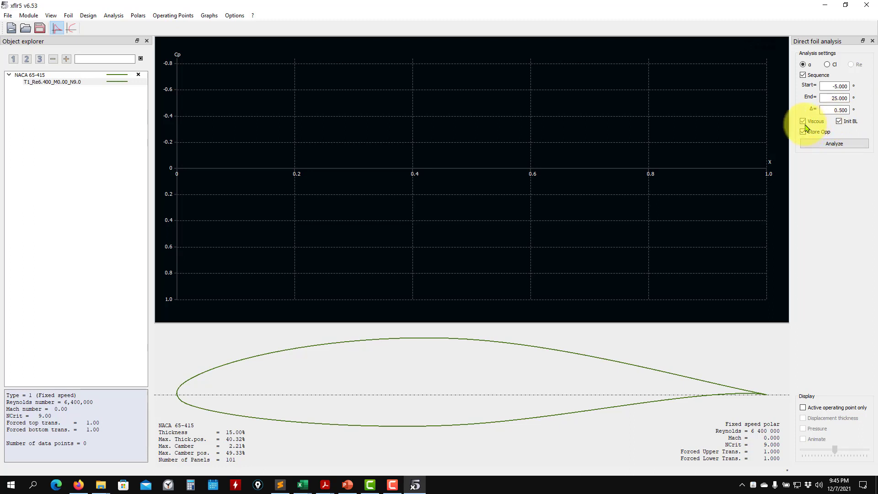
{"action": "left_click", "coordinate": [832, 146]}
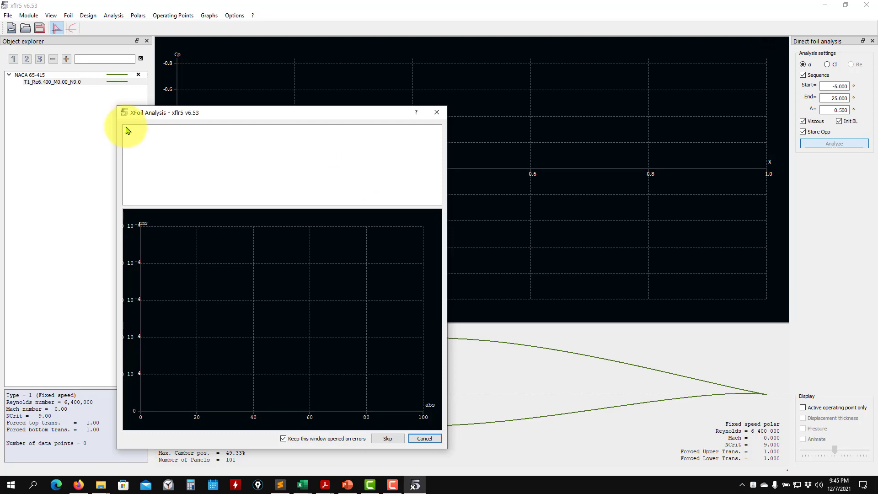
{"action": "left_click_drag", "start_coordinate": [227, 109], "coordinate": [472, 98]}
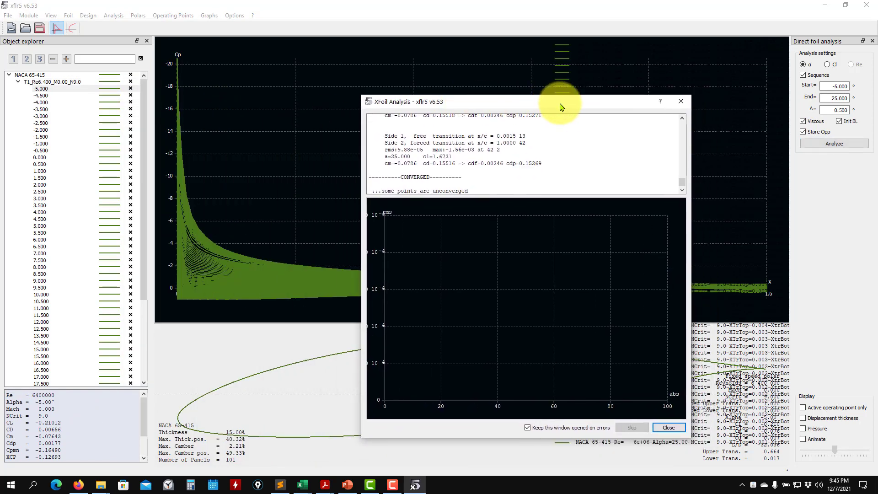
{"action": "left_click", "coordinate": [681, 102]}
Step: Switch from the pressure distribution to the polar graphs, and read the results of individual operating points such as 0° angle of attack
{"action": "left_click_drag", "start_coordinate": [39, 88], "coordinate": [43, 315]}
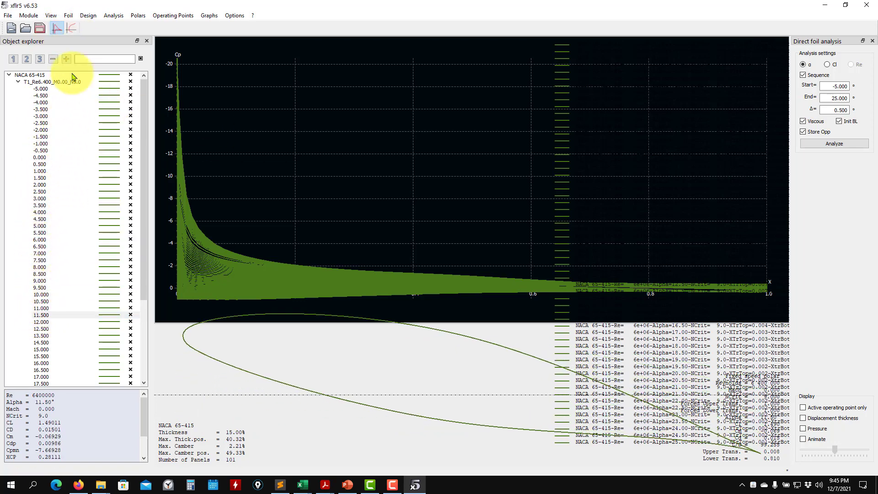
{"action": "left_click", "coordinate": [72, 29]}
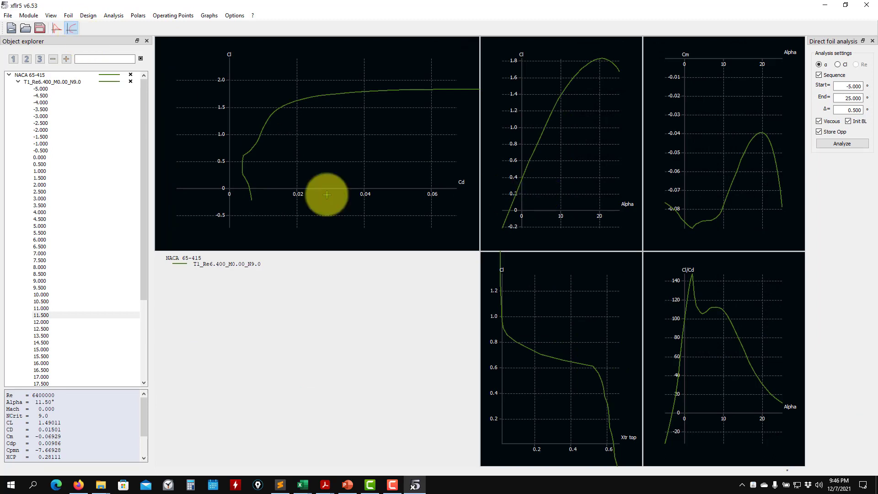
{"action": "left_click_drag", "start_coordinate": [11, 213], "coordinate": [51, 156]}
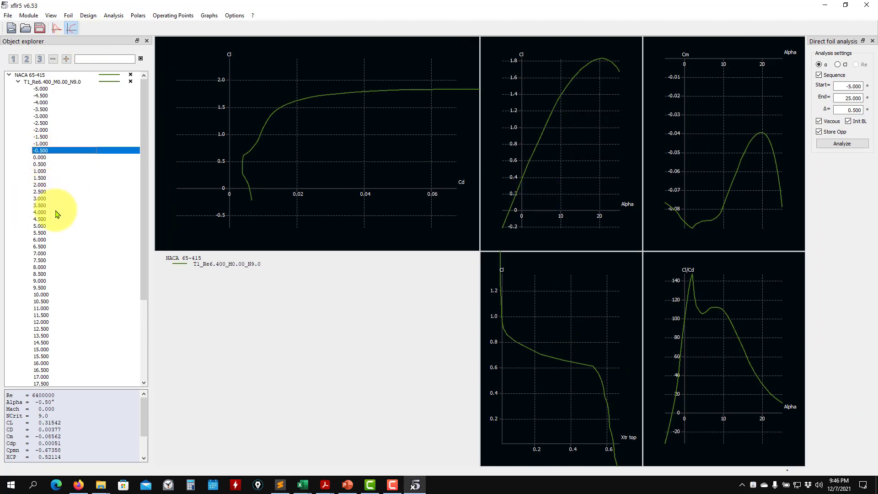
{"action": "left_click", "coordinate": [54, 157]}
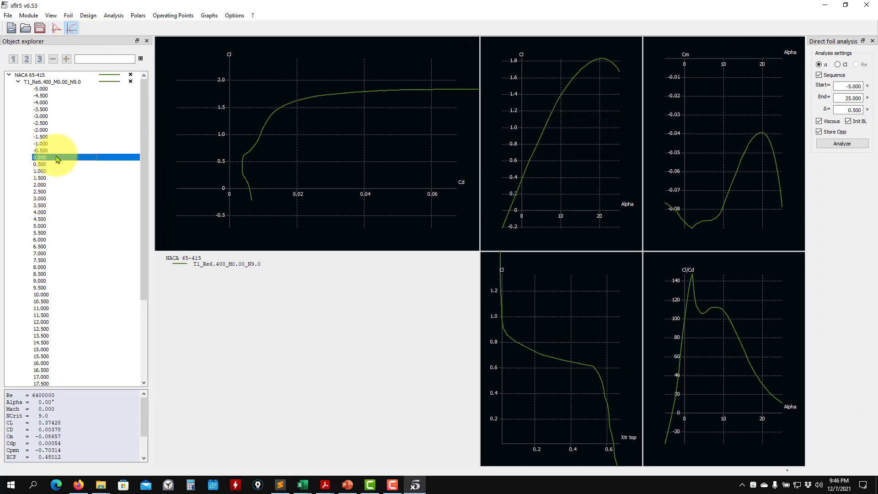
{"action": "right_click", "coordinate": [57, 158]}
{"action": "key", "text": "Escape"}
{"action": "left_click", "coordinate": [52, 82]}
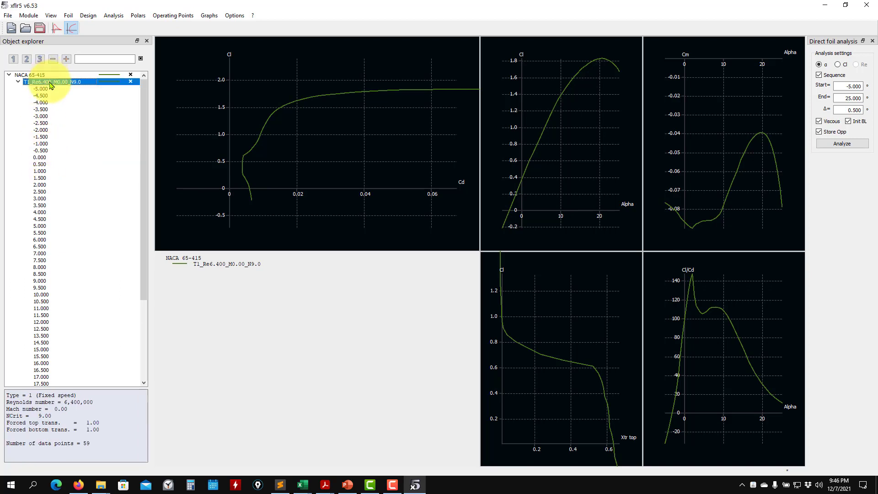
Step: Show the operating points associated with the T1_Re6.400_M0.00_N9.0 polar and the polars associated with NACA 65-415
{"action": "right_click", "coordinate": [51, 83]}
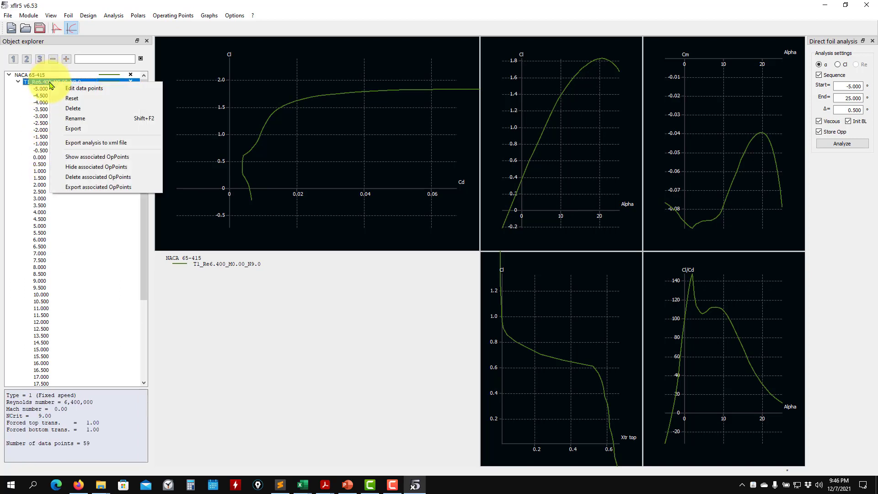
{"action": "left_click", "coordinate": [70, 158]}
{"action": "right_click", "coordinate": [59, 75]}
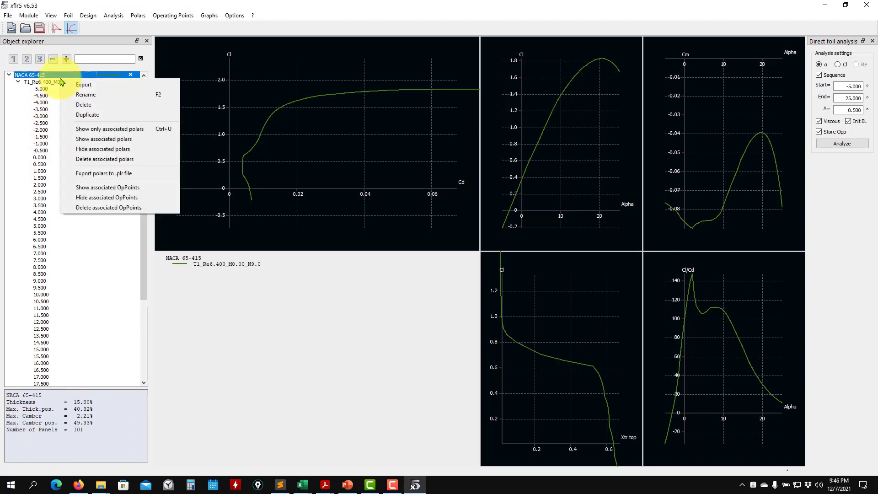
{"action": "left_click", "coordinate": [127, 139]}
Step: Try collapsing and hiding the T1_Re6.400_M0.00_N9.0 polar, and inspect the curve style options available for it
{"action": "left_click", "coordinate": [65, 82]}
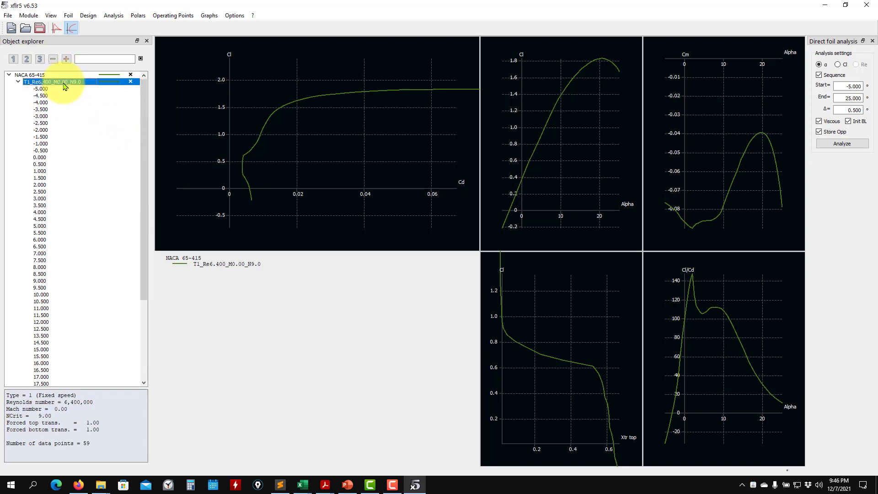
{"action": "left_click", "coordinate": [21, 82]}
{"action": "left_click", "coordinate": [21, 83]}
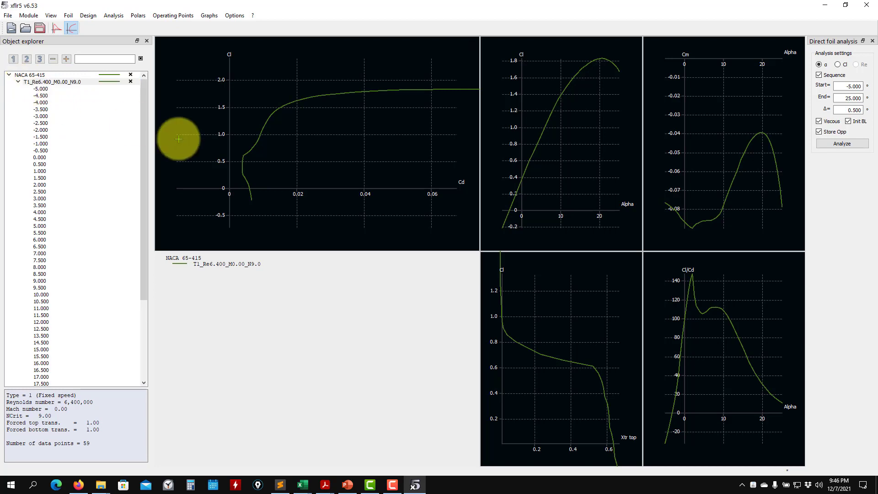
{"action": "left_click", "coordinate": [131, 85]}
{"action": "left_click", "coordinate": [132, 84]}
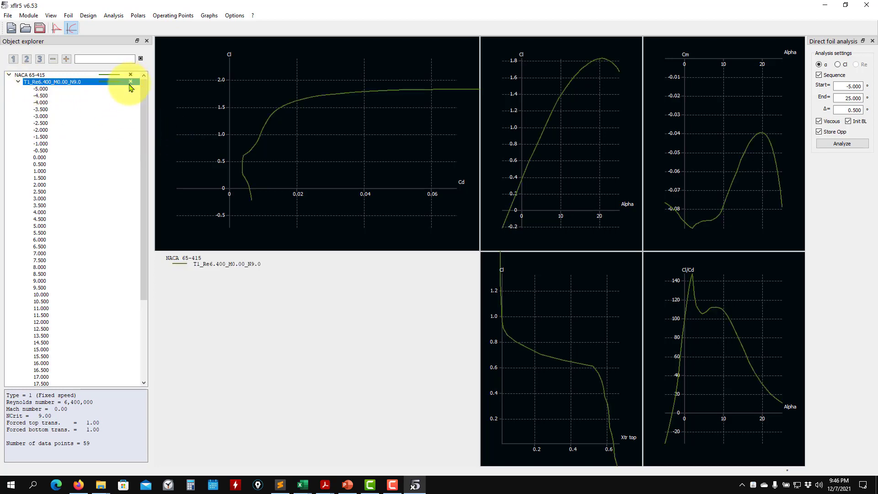
{"action": "left_click", "coordinate": [112, 82]}
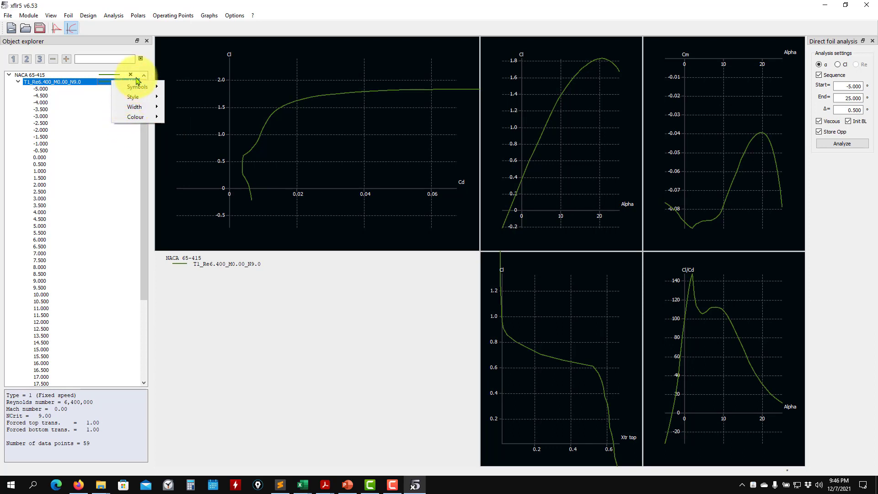
{"action": "left_click", "coordinate": [324, 140]}
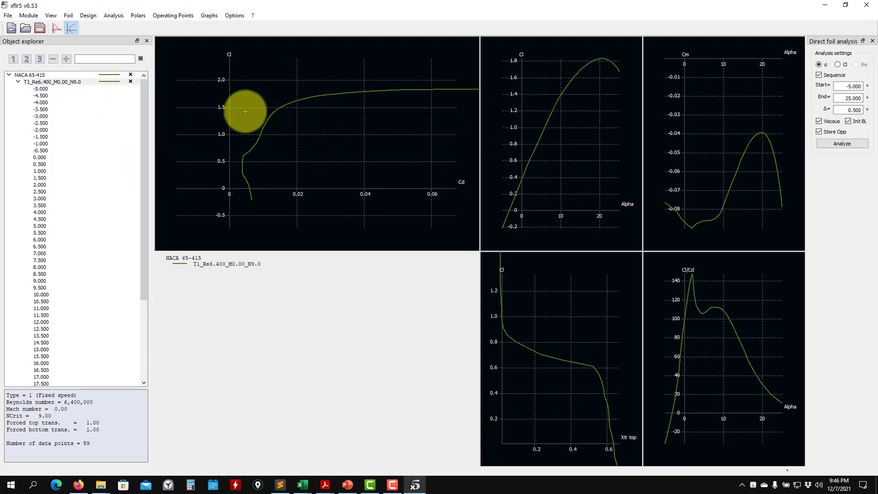
Step: Examine the foil, polar and graph commands offered for the Cl-Cd graph without applying any
{"action": "right_click", "coordinate": [274, 83]}
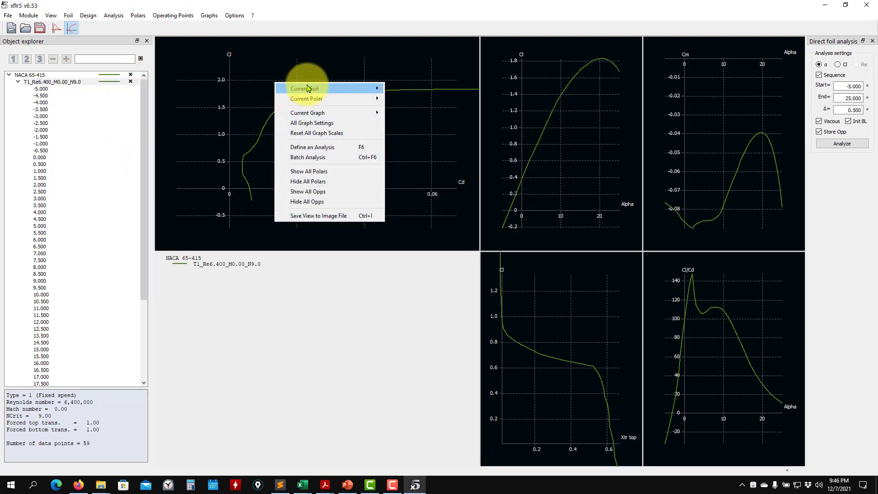
{"action": "mouse_move", "coordinate": [327, 92]}
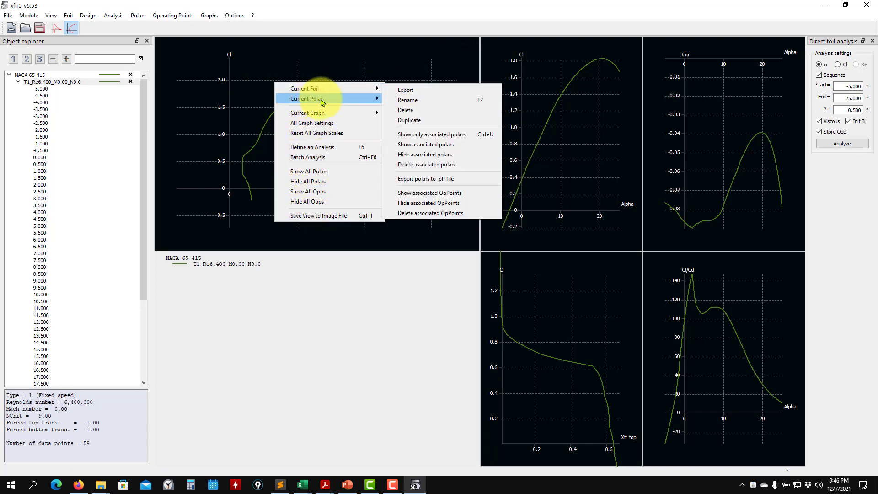
{"action": "mouse_move", "coordinate": [338, 113]}
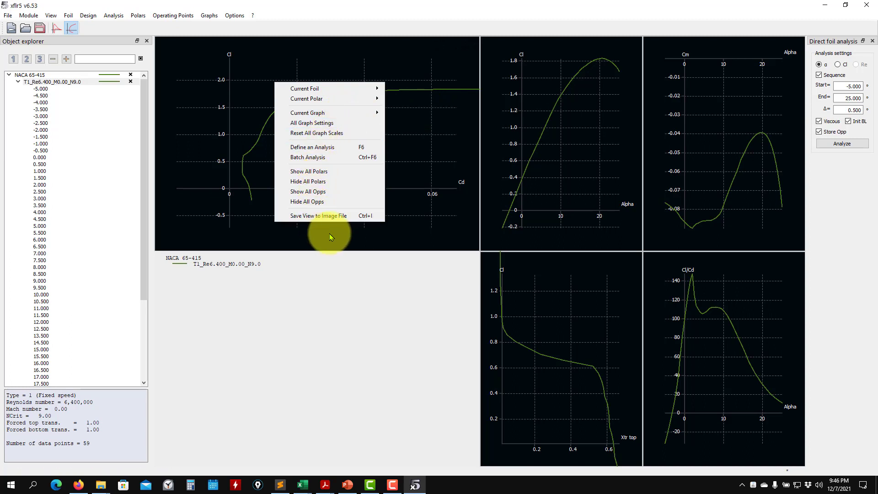
{"action": "left_click", "coordinate": [358, 13]}
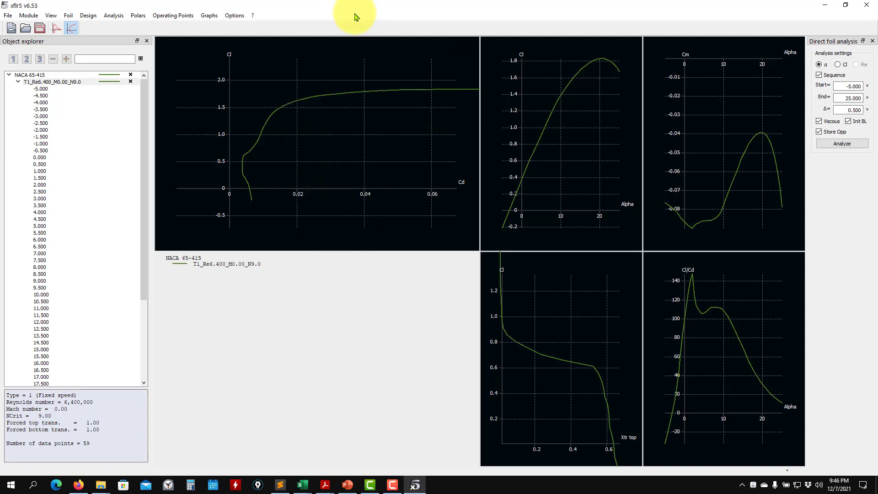
Step: View the polars in the two-graph and four-graph layouts, and return to displaying all graphs
{"action": "left_click", "coordinate": [209, 15]}
{"action": "left_click", "coordinate": [228, 91]}
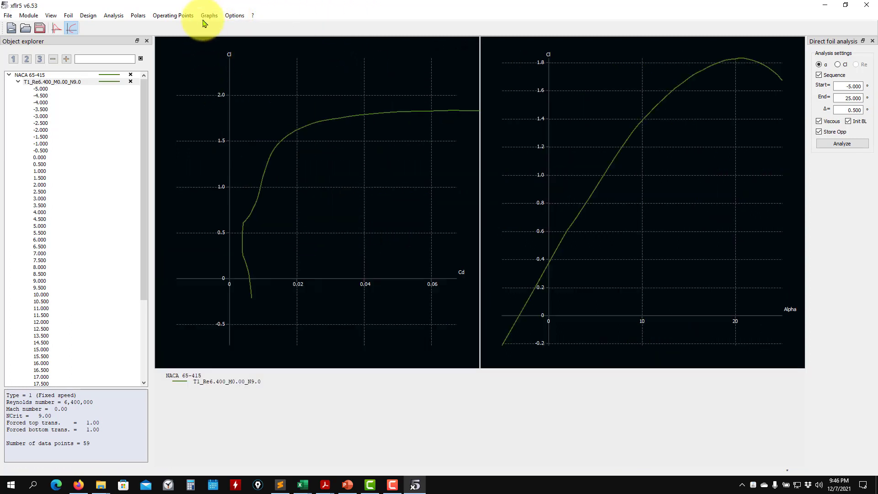
{"action": "left_click", "coordinate": [209, 16]}
{"action": "left_click", "coordinate": [227, 101]}
{"action": "left_click", "coordinate": [209, 15]}
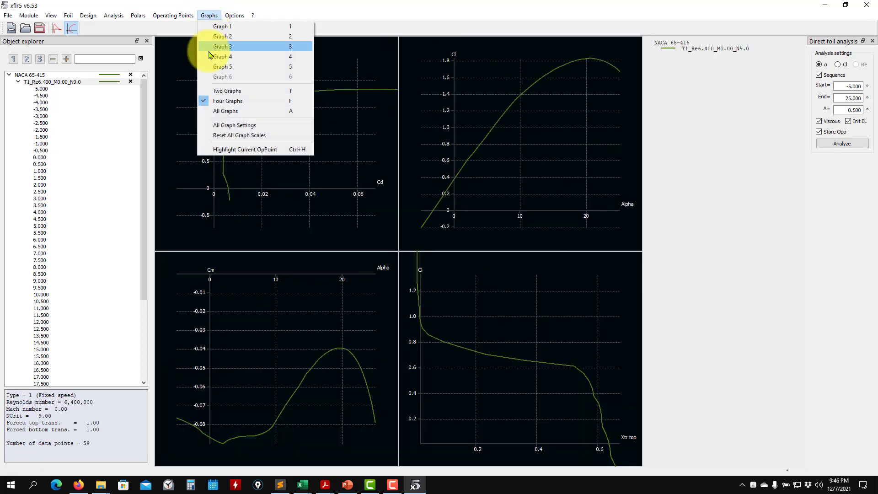
{"action": "left_click", "coordinate": [226, 111]}
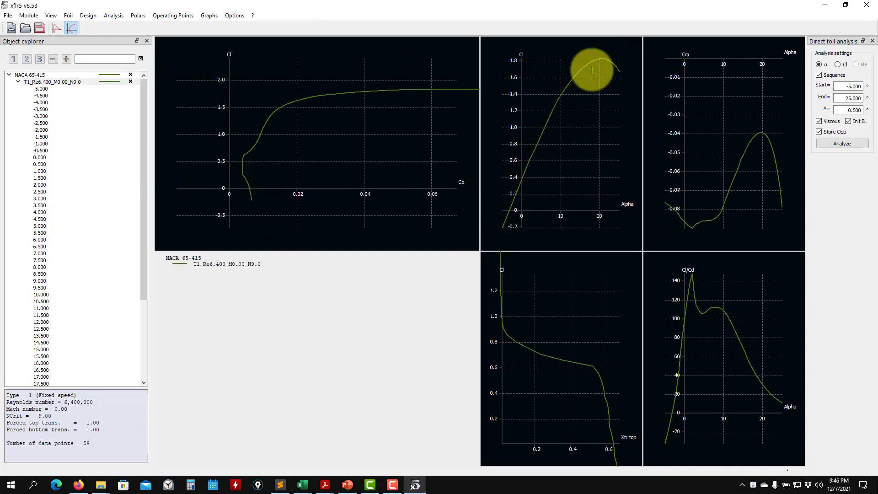
{"action": "left_click", "coordinate": [19, 82]}
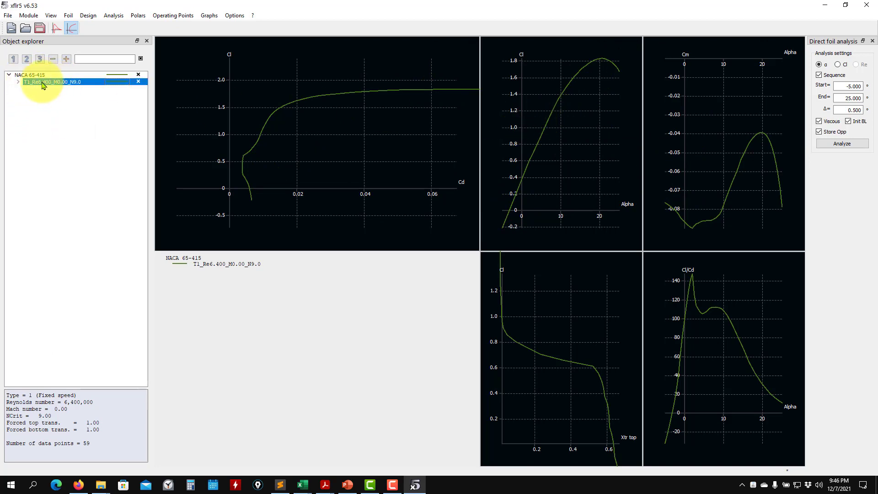
{"action": "left_click", "coordinate": [18, 82]}
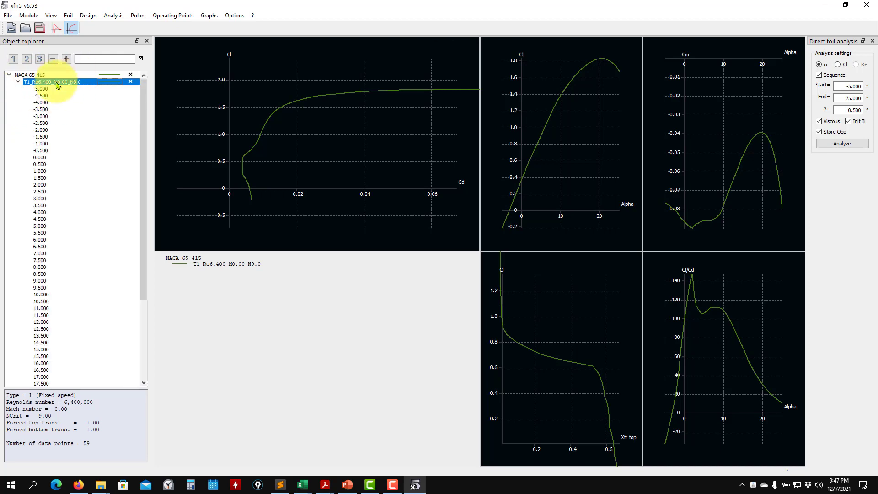
Step: Define a Type 1 analysis of NACA 65-415 at a Reynolds number of 2000000 and run it over the set angle sequence
{"action": "left_click", "coordinate": [18, 81]}
{"action": "left_click", "coordinate": [112, 16]}
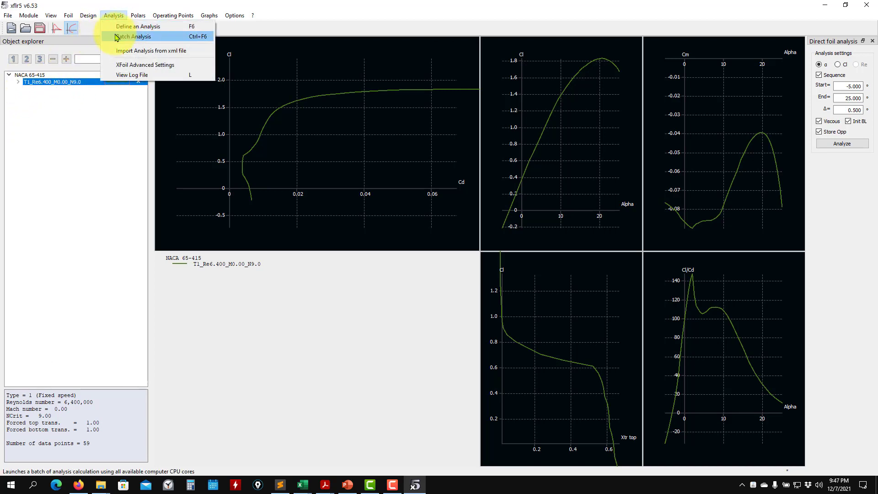
{"action": "left_click", "coordinate": [139, 28]}
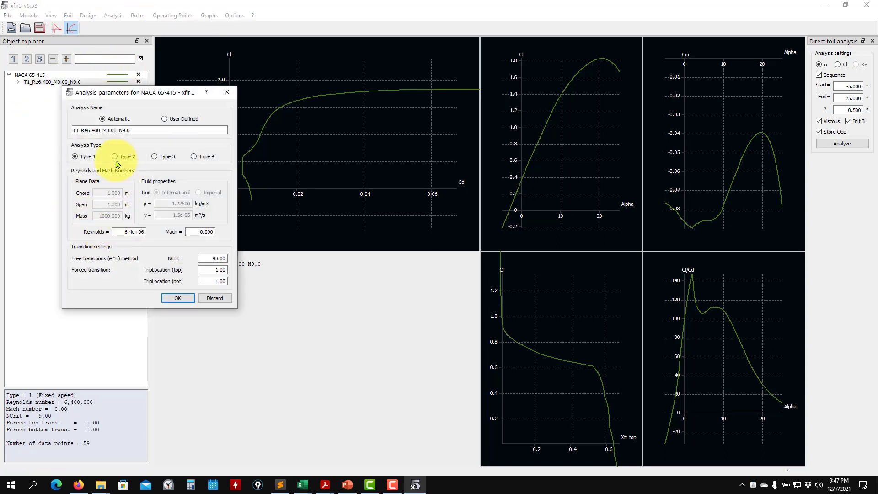
{"action": "left_click_drag", "start_coordinate": [124, 230], "coordinate": [171, 230]}
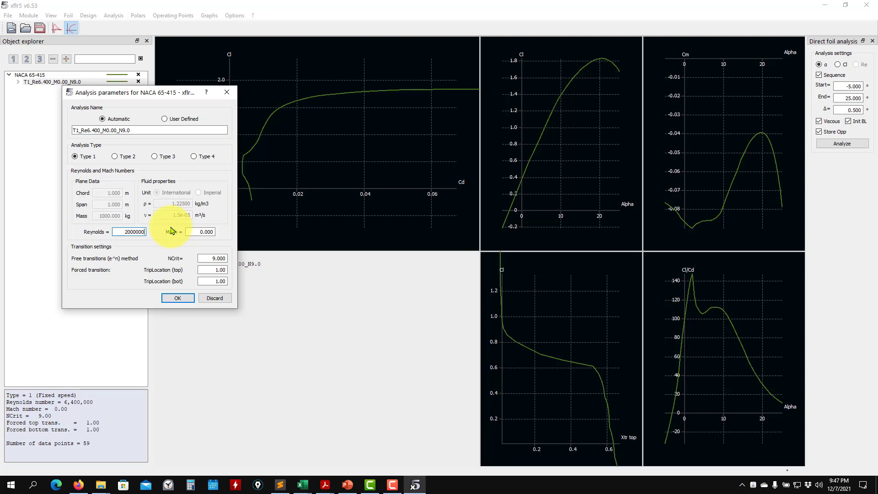
{"action": "type", "text": "2000000"}
{"action": "left_click", "coordinate": [178, 298]}
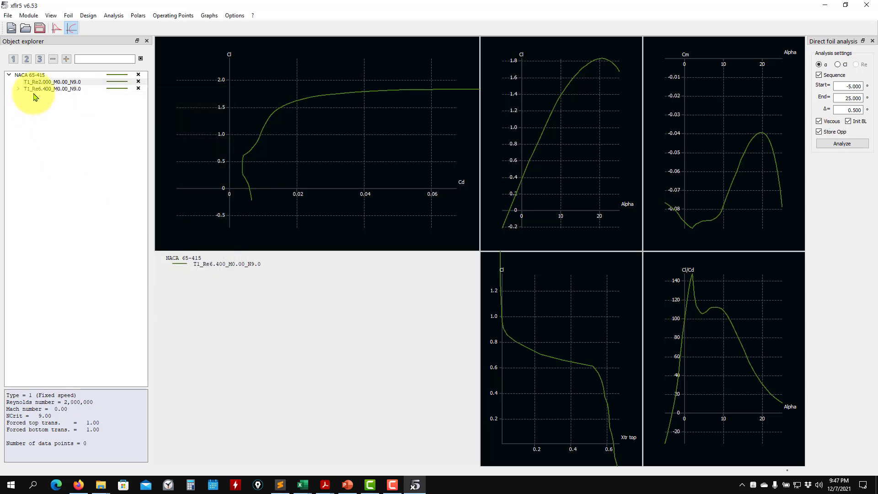
{"action": "left_click", "coordinate": [844, 144]}
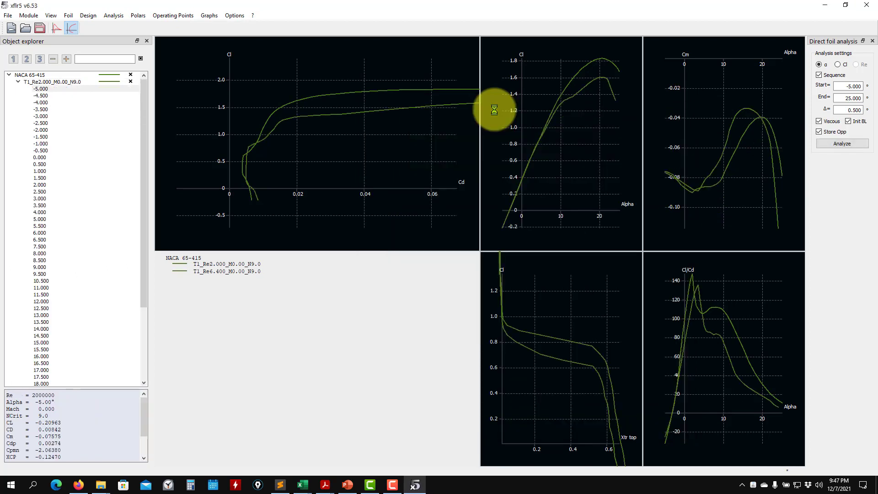
Step: Collapse the T1_Re2.000_M0.00_N9.0 polar and recolour its curve a brighter yellow-green
{"action": "left_click", "coordinate": [18, 82]}
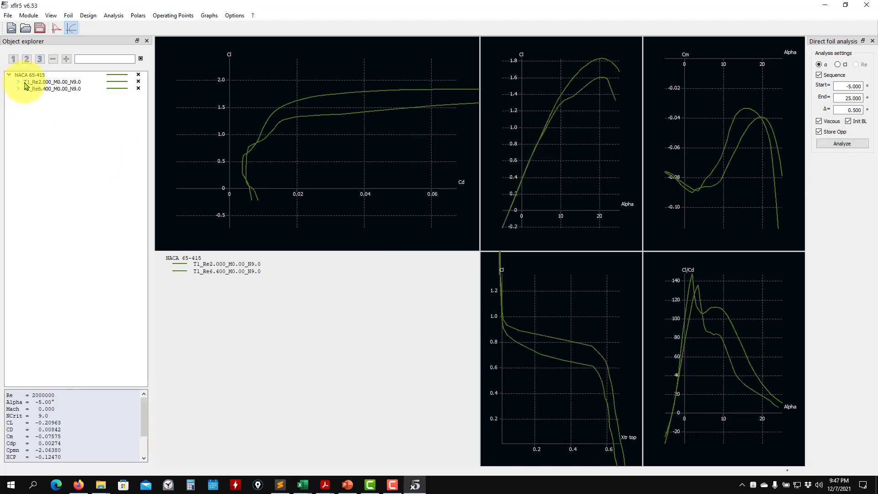
{"action": "right_click", "coordinate": [117, 82]}
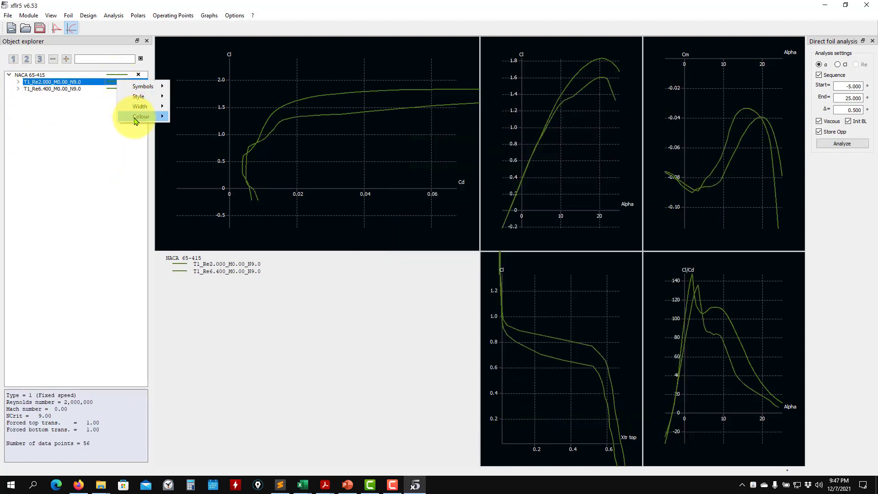
{"action": "mouse_move", "coordinate": [139, 117]}
{"action": "left_click", "coordinate": [224, 120]}
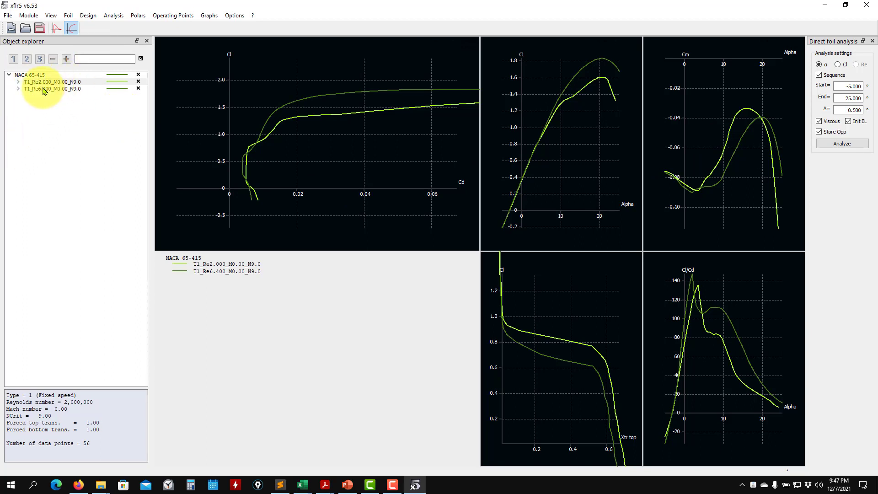
Step: Review the Reynolds number list offered for a batch analysis without running it, close the XFoil log, and list the NACA 65-415 polars again
{"action": "left_click", "coordinate": [114, 16]}
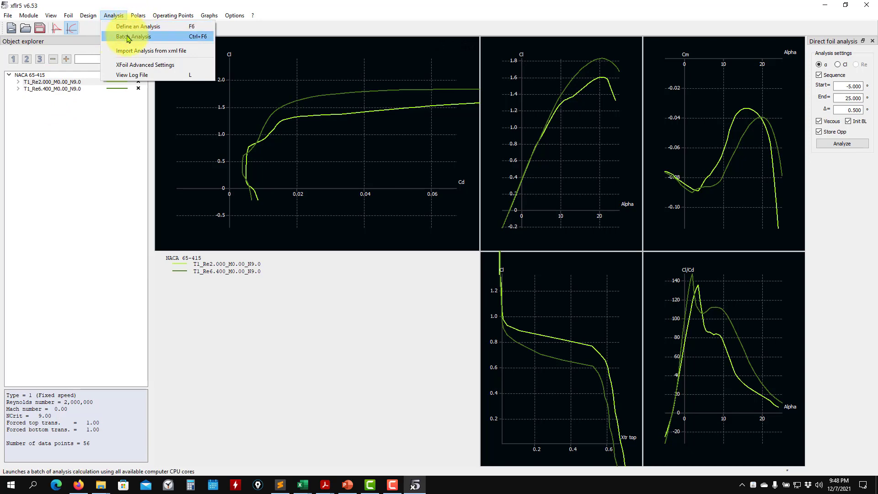
{"action": "left_click", "coordinate": [128, 37]}
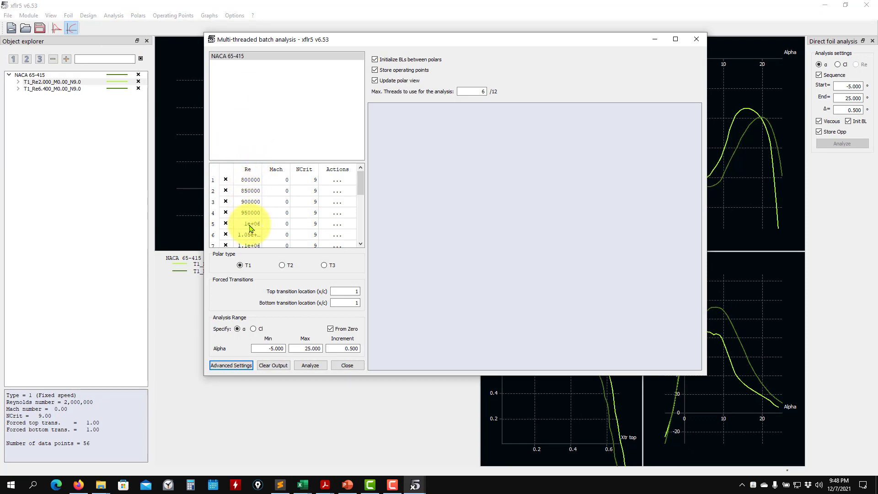
{"action": "scroll", "coordinate": [245, 243], "scroll_direction": "down", "scroll_amount": 4}
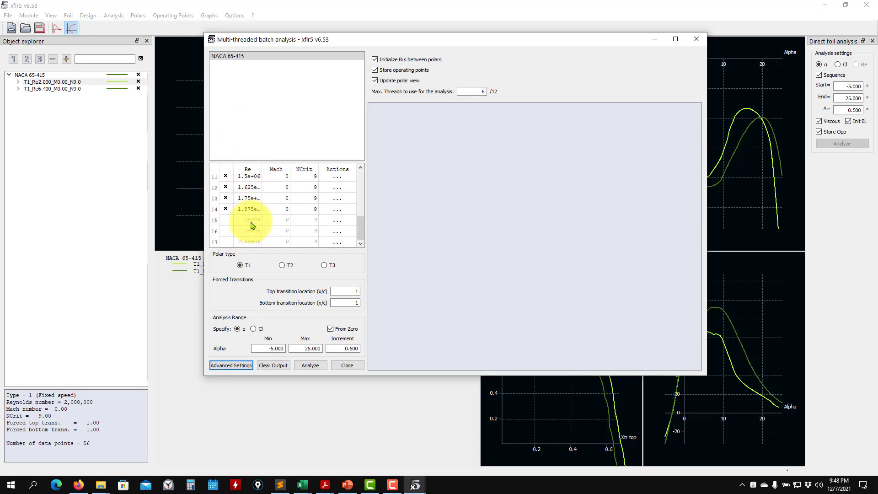
{"action": "scroll", "coordinate": [237, 222], "scroll_direction": "up", "scroll_amount": 4}
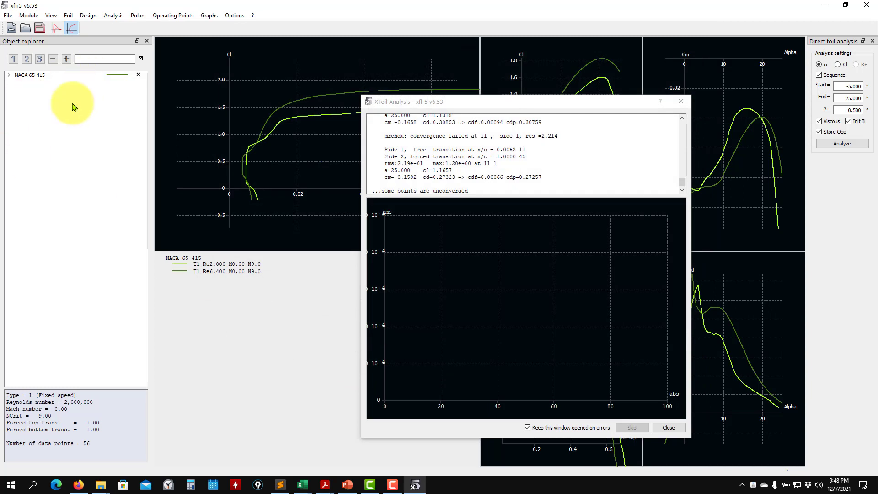
{"action": "left_click", "coordinate": [676, 106]}
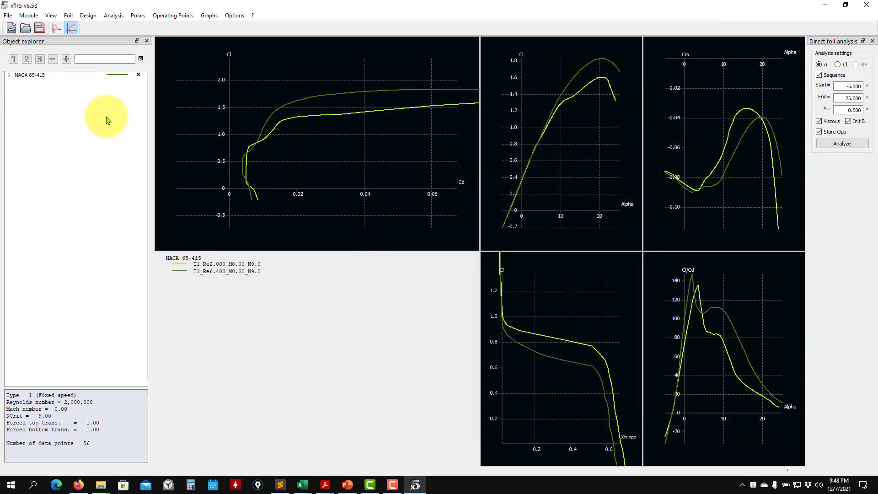
{"action": "left_click", "coordinate": [9, 75]}
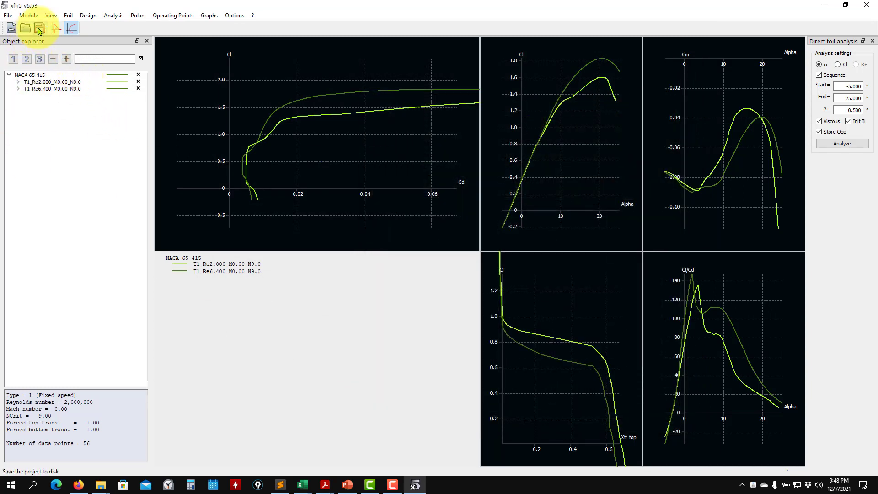
Step: Save the project to the Desktop as test1, and check for the saved file among the projects that can be opened
{"action": "left_click", "coordinate": [8, 15]}
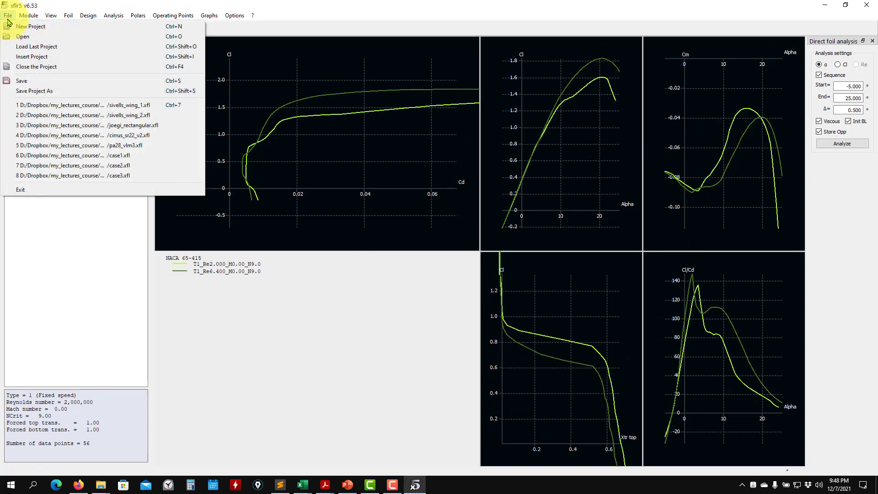
{"action": "left_click", "coordinate": [46, 92]}
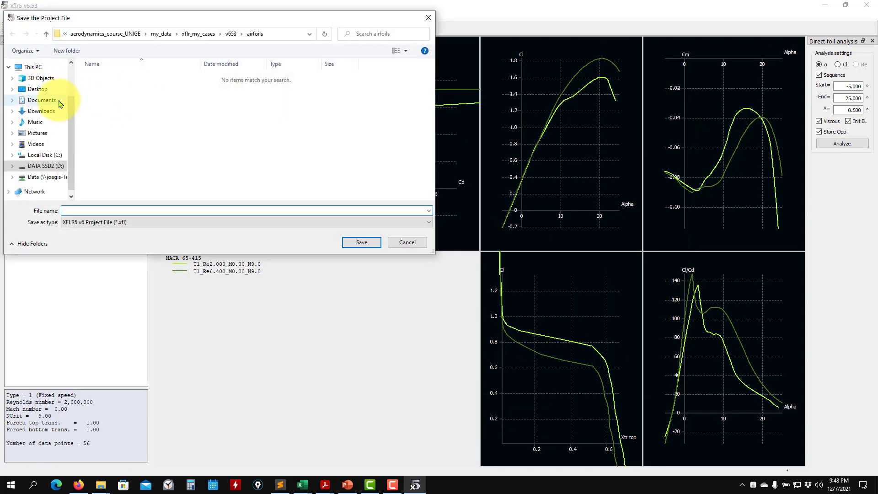
{"action": "left_click", "coordinate": [45, 89]}
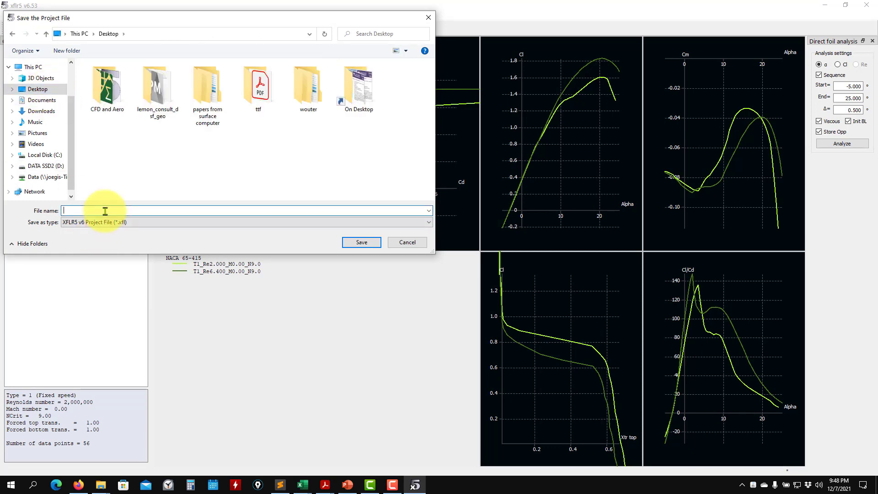
{"action": "type", "text": "test1"}
{"action": "key", "text": "Return"}
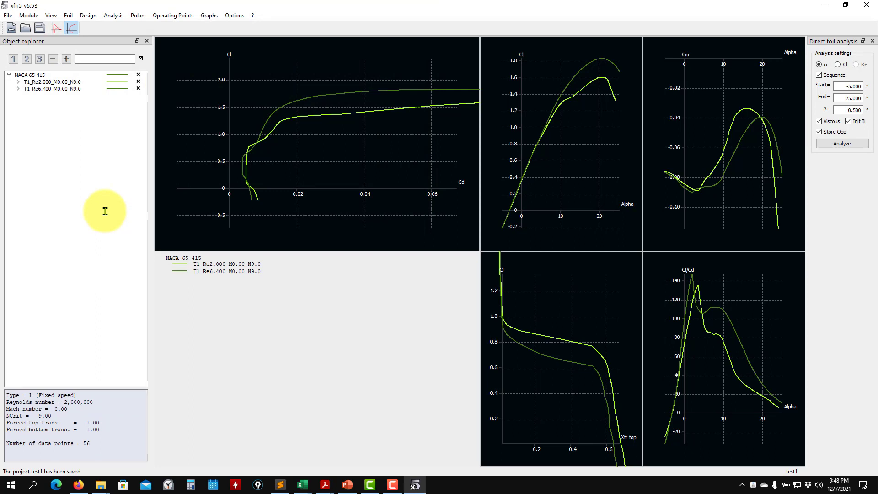
{"action": "left_click", "coordinate": [29, 29]}
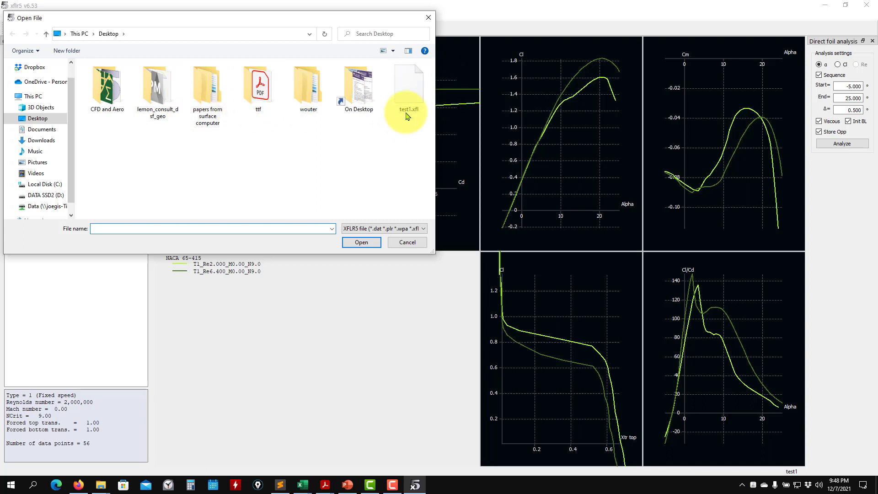
{"action": "left_click", "coordinate": [407, 242]}
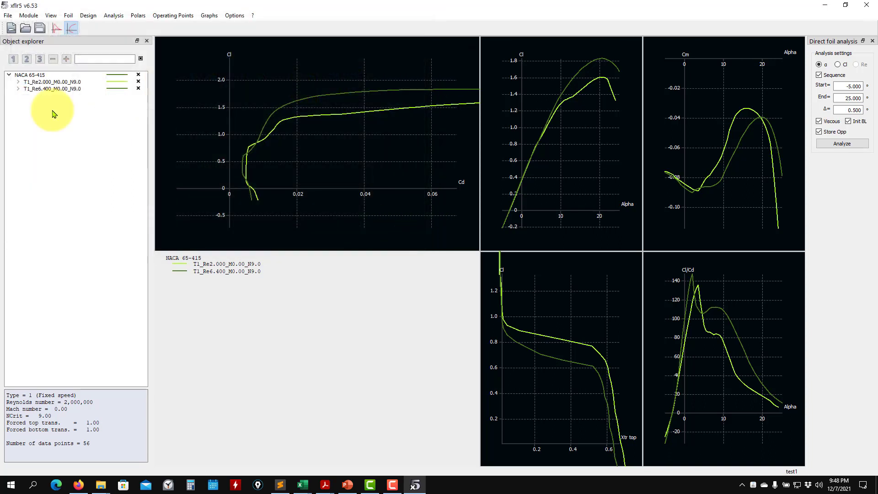
Step: Switch to the Wing and Plane Design module and open the main wing of pa28-v1 for editing
{"action": "left_click", "coordinate": [40, 18]}
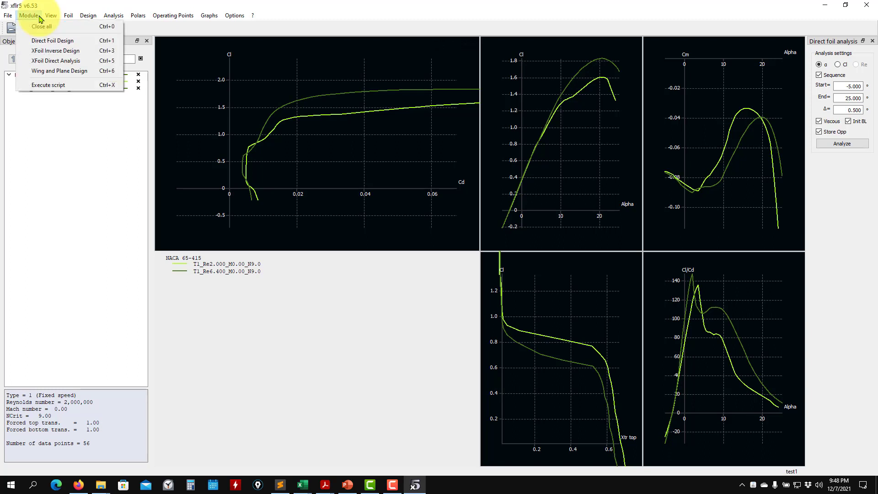
{"action": "left_click", "coordinate": [52, 74]}
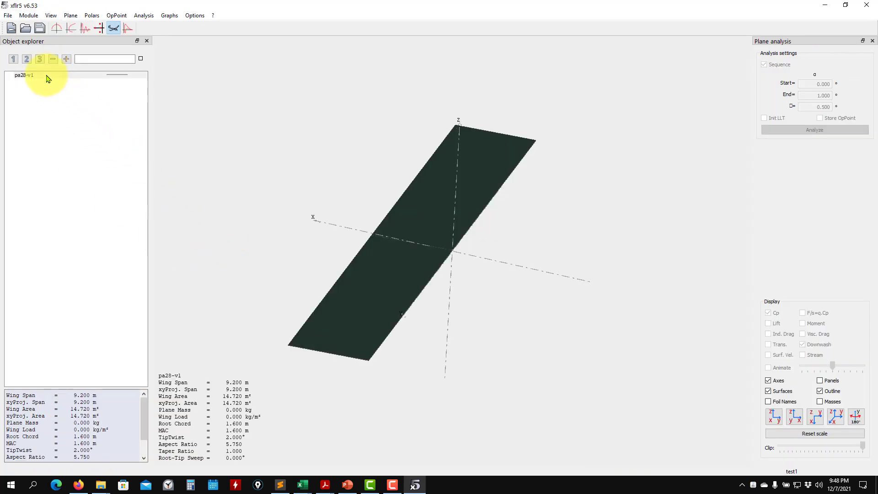
{"action": "left_click", "coordinate": [45, 75]}
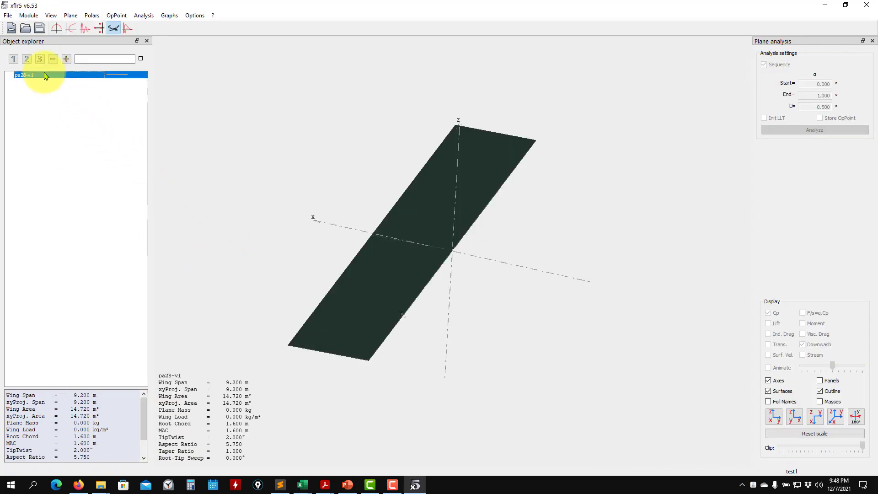
{"action": "left_click", "coordinate": [70, 15]}
{"action": "mouse_move", "coordinate": [83, 57]}
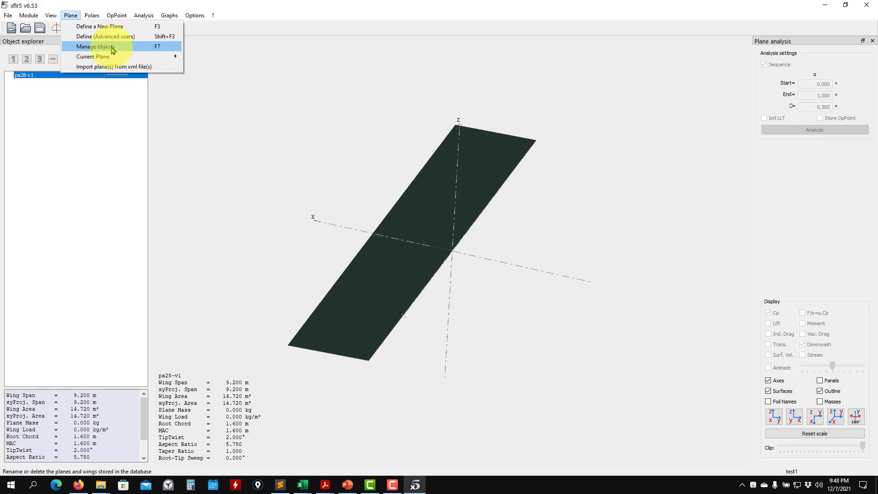
{"action": "mouse_move", "coordinate": [121, 58]}
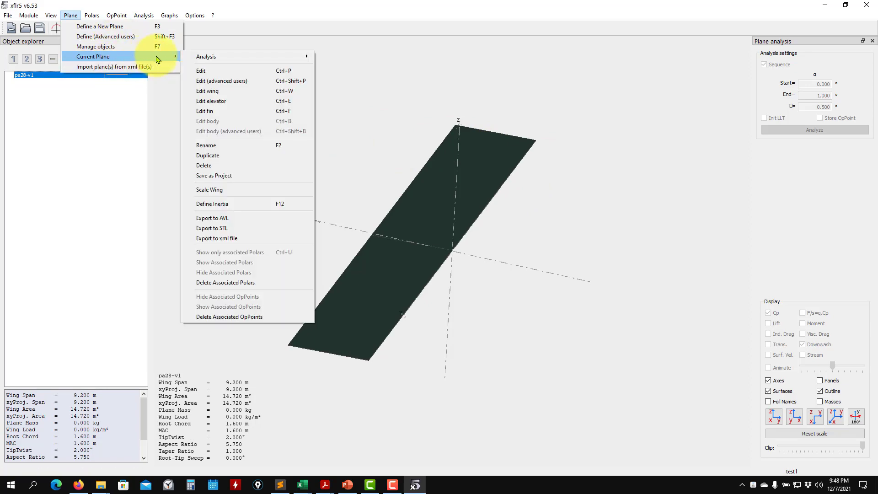
{"action": "left_click", "coordinate": [215, 91]}
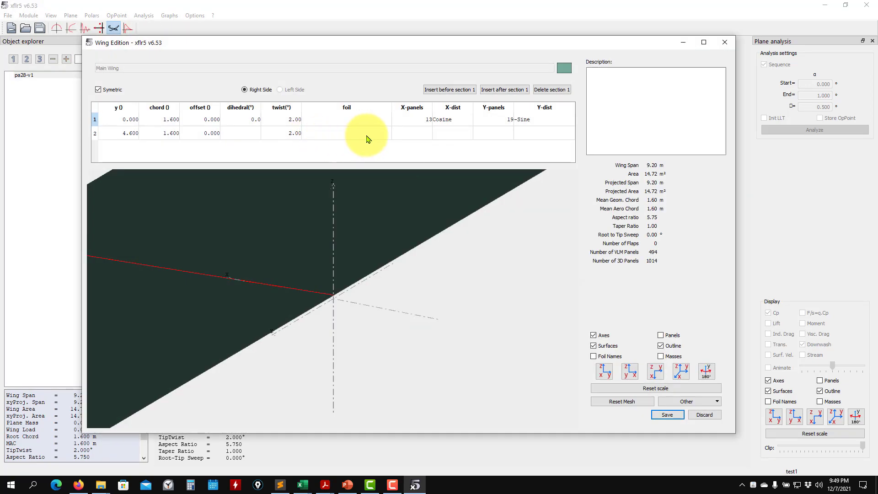
Step: Assign the NACA 65-415 foil to both the root section and the tip section of the main wing
{"action": "left_click", "coordinate": [338, 123]}
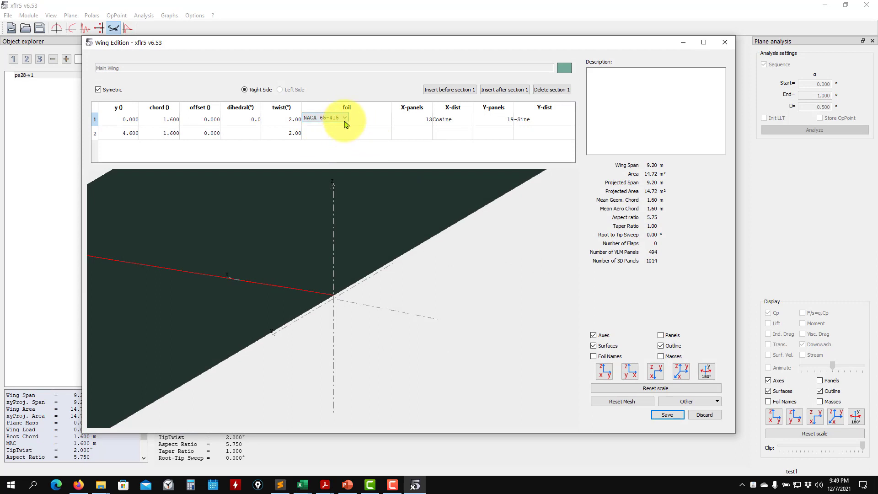
{"action": "left_click", "coordinate": [345, 119]}
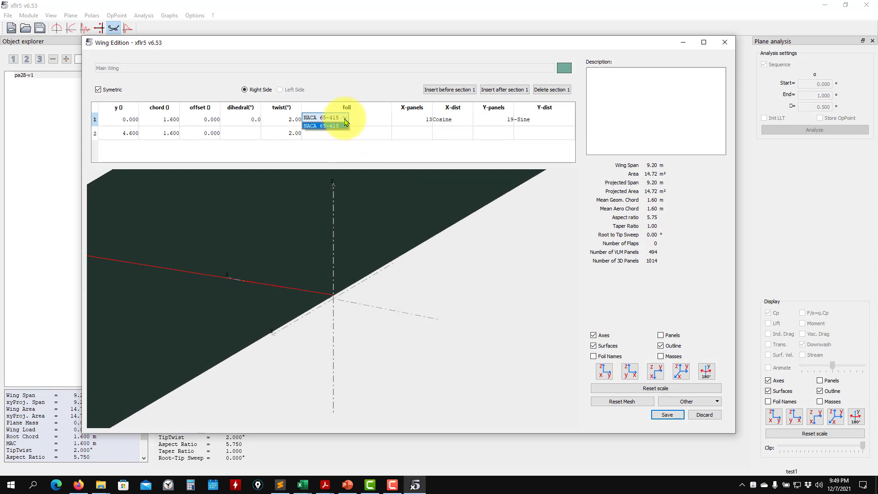
{"action": "left_click", "coordinate": [321, 127]}
{"action": "left_click", "coordinate": [320, 133]}
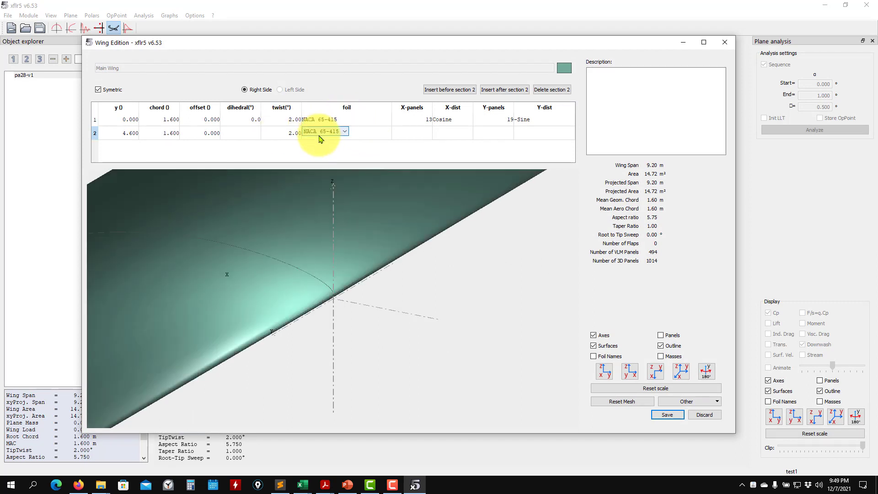
{"action": "left_click", "coordinate": [345, 132]}
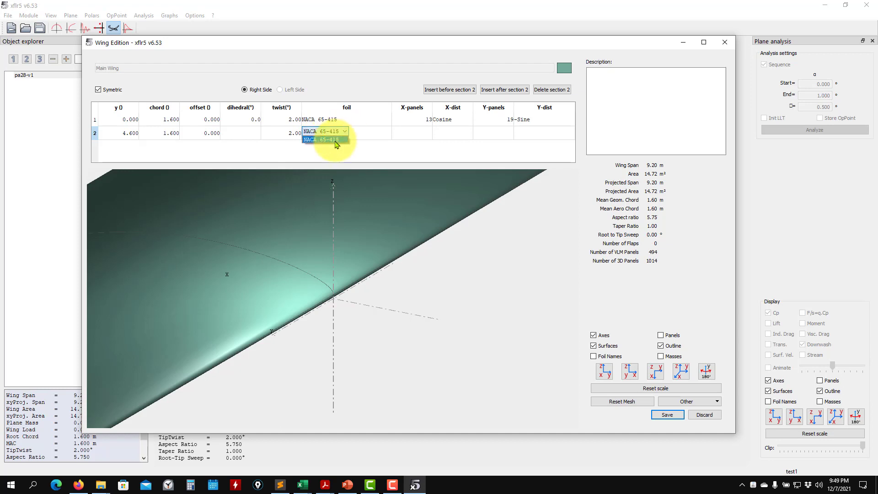
{"action": "left_click", "coordinate": [335, 141]}
Step: Check the root and tip sections on the 3D wing, save the wing edits, and inspect the updated plane
{"action": "scroll", "coordinate": [376, 291], "scroll_direction": "down", "scroll_amount": 10}
{"action": "scroll", "coordinate": [374, 291], "scroll_direction": "down", "scroll_amount": 5}
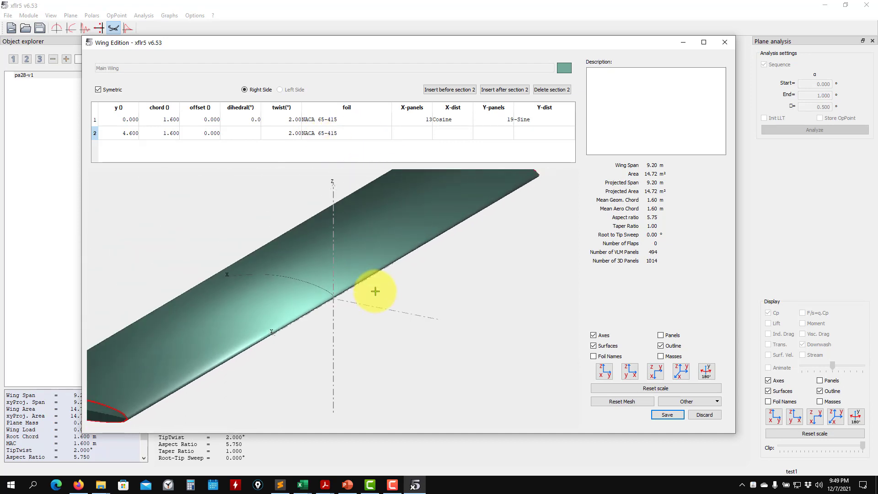
{"action": "left_click_drag", "start_coordinate": [358, 295], "coordinate": [407, 256]}
{"action": "left_click", "coordinate": [327, 119]}
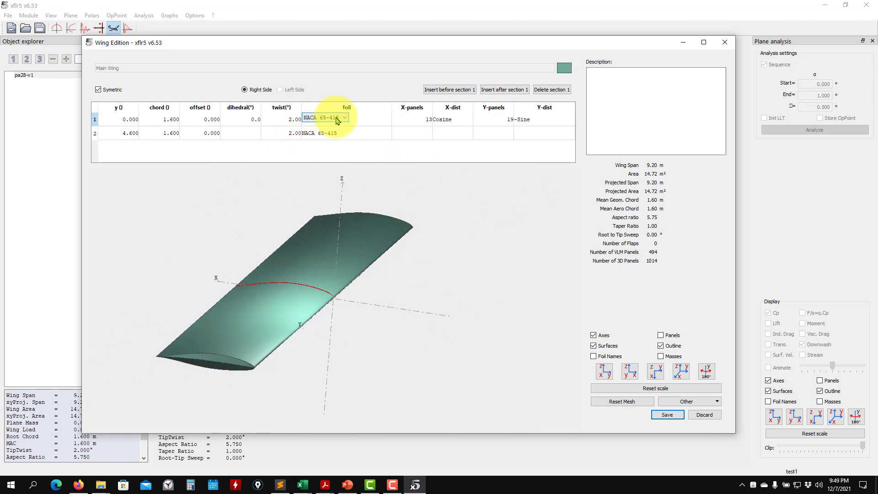
{"action": "left_click", "coordinate": [338, 133]}
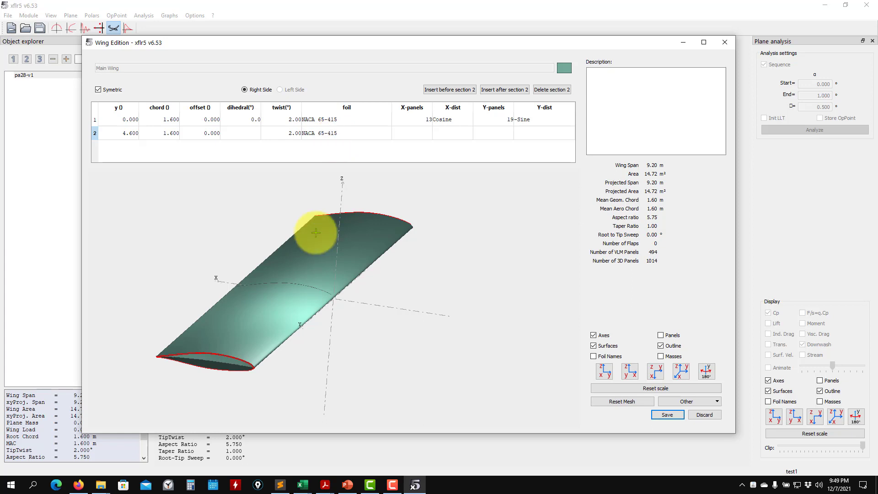
{"action": "left_click", "coordinate": [668, 415]}
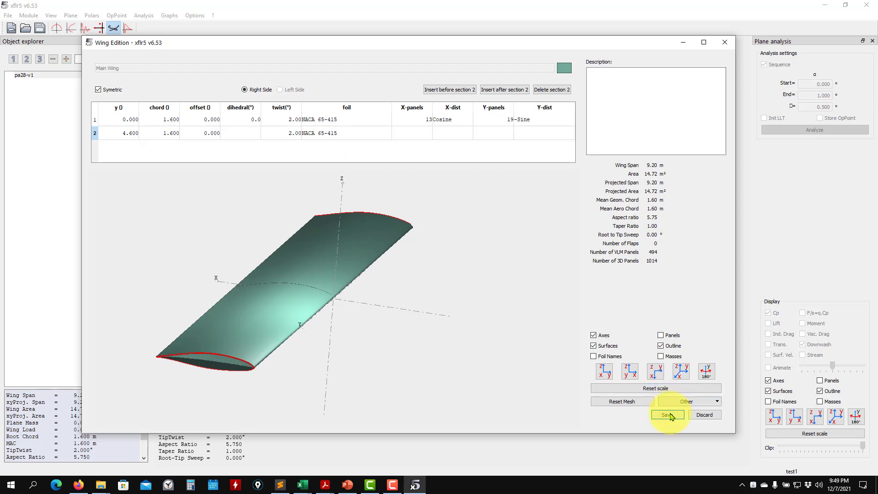
{"action": "left_click_drag", "start_coordinate": [265, 270], "coordinate": [373, 256]}
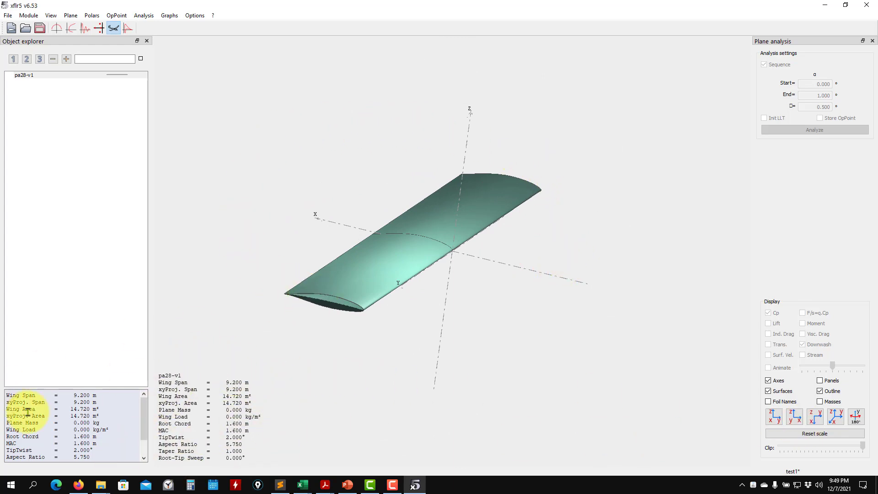
Step: Start a new analysis definition for pa28-v1 and, after comparing the polar types, use Type 1 (Fixed Speed) at 60 m/s
{"action": "scroll", "coordinate": [104, 419], "scroll_direction": "down", "scroll_amount": 1}
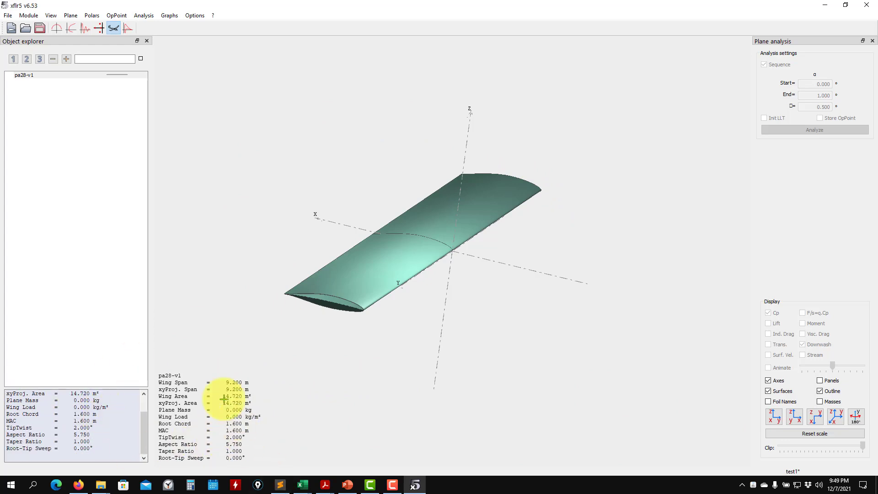
{"action": "scroll", "coordinate": [148, 437], "scroll_direction": "up", "scroll_amount": 1}
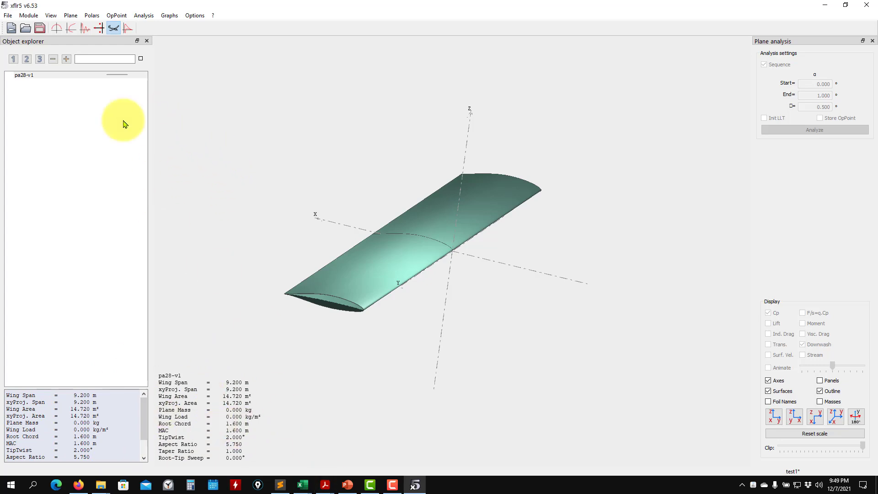
{"action": "left_click", "coordinate": [143, 19]}
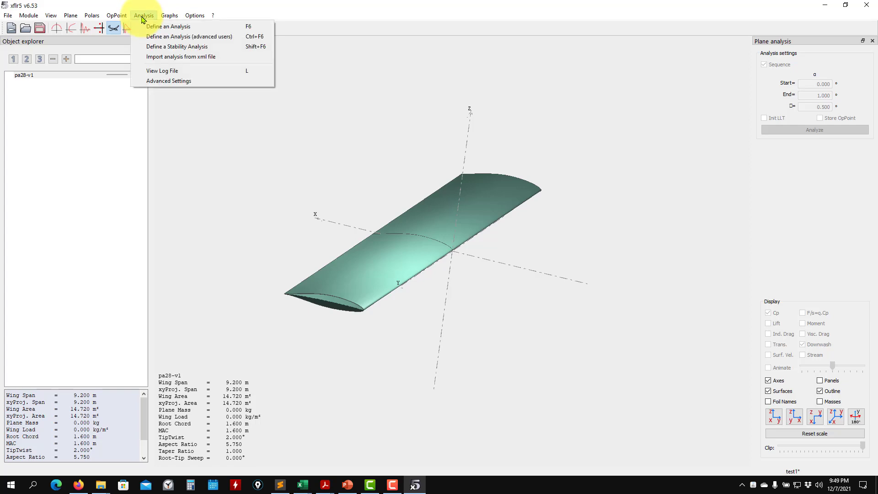
{"action": "left_click", "coordinate": [192, 29]}
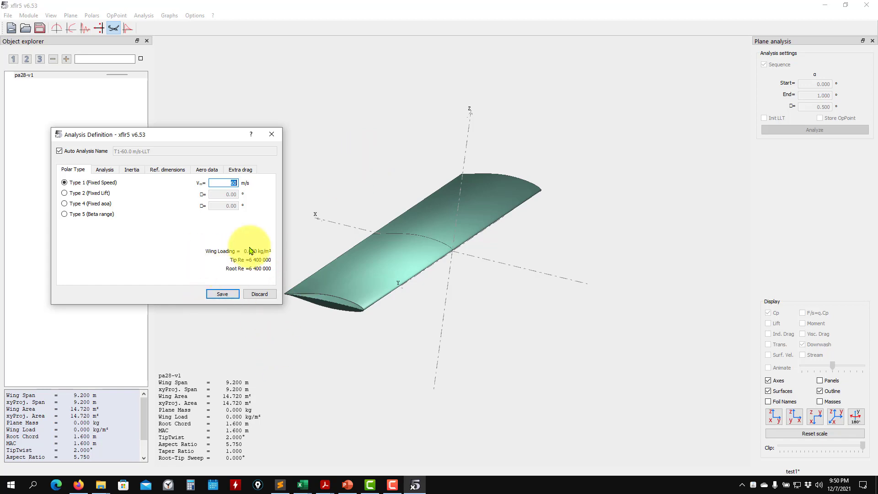
{"action": "left_click", "coordinate": [232, 183]}
{"action": "double_click", "coordinate": [233, 184]}
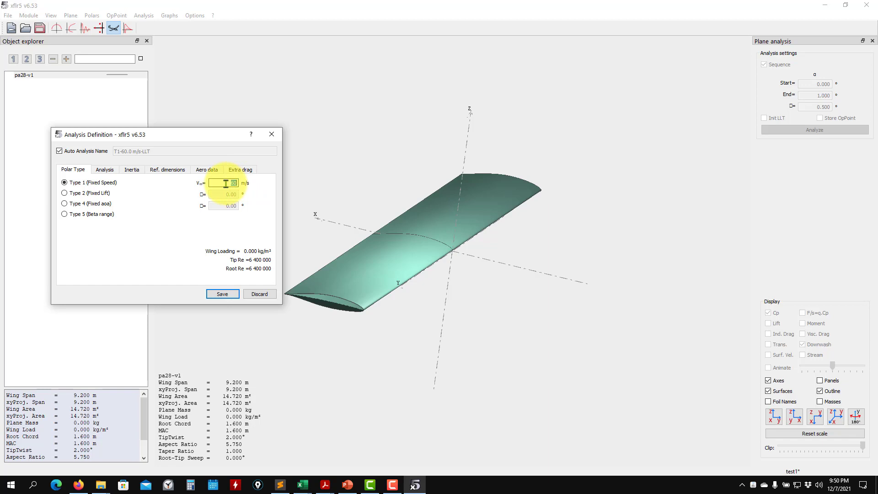
{"action": "left_click", "coordinate": [102, 196]}
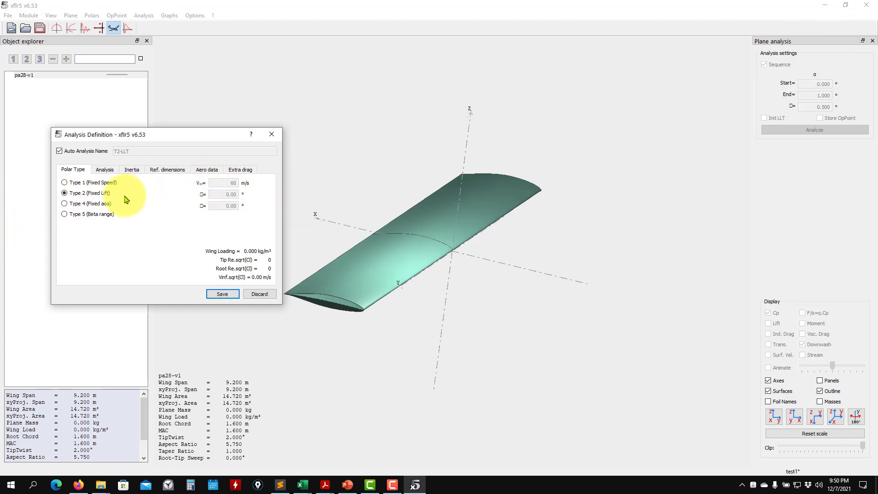
{"action": "left_click", "coordinate": [91, 205]}
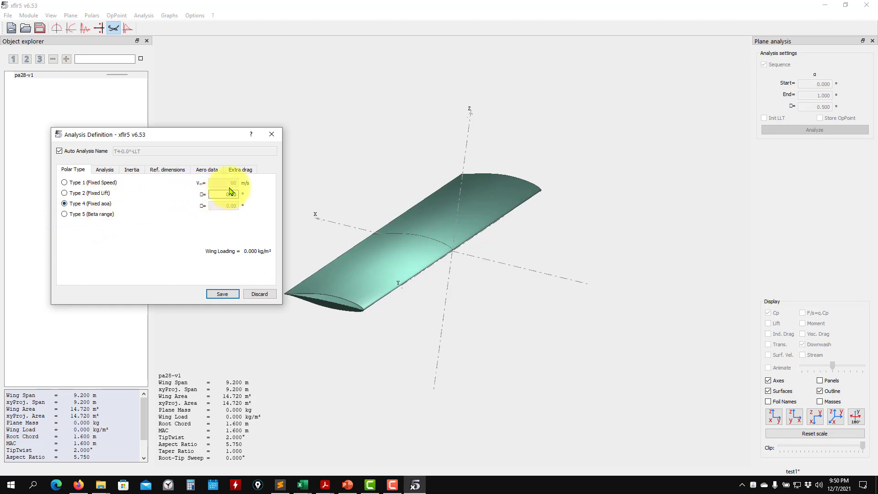
{"action": "left_click_drag", "start_coordinate": [219, 194], "coordinate": [256, 196]}
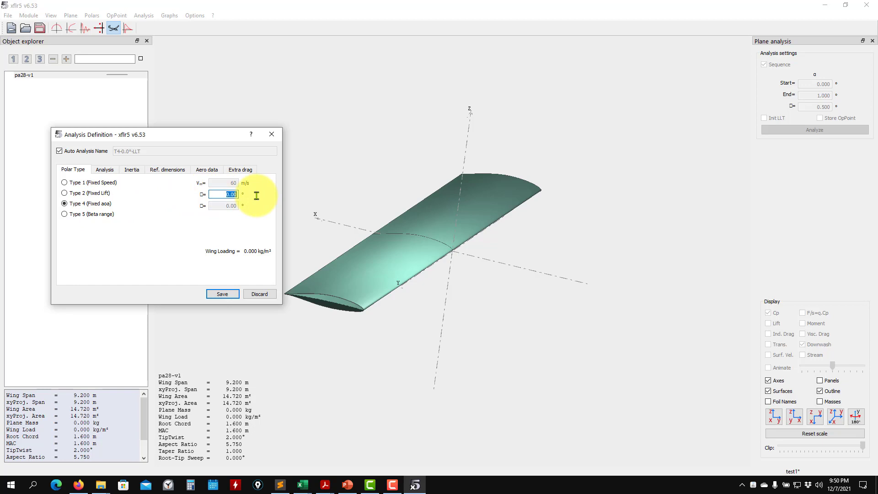
{"action": "left_click", "coordinate": [79, 214]}
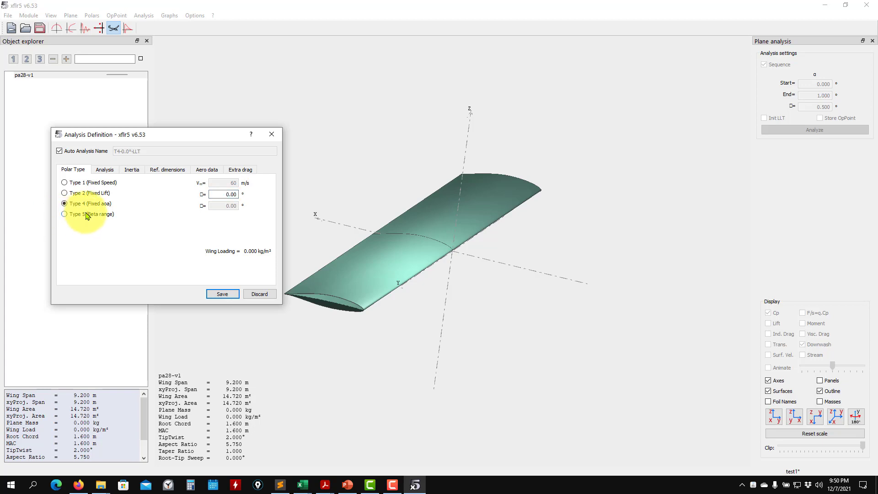
{"action": "left_click", "coordinate": [105, 184]}
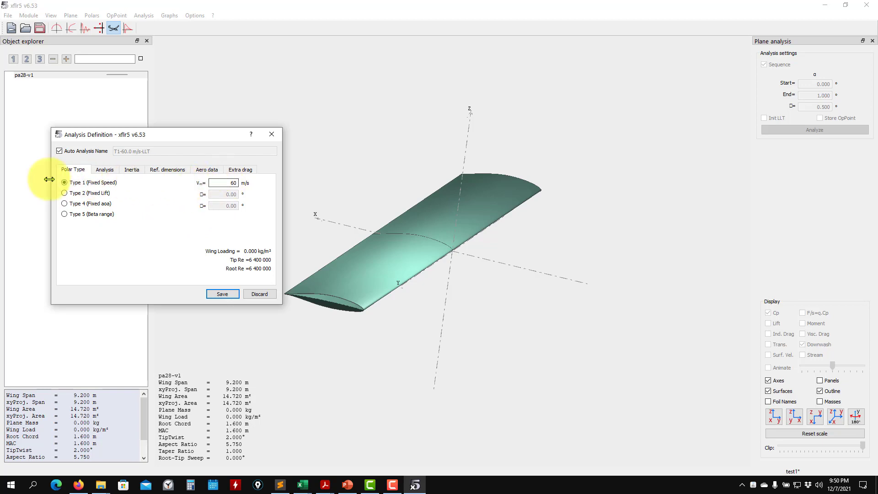
Step: Compare the LLT, horseshoe vortex, and 3D Panels analysis methods and their viscous option, returning to LLT (Wing only)
{"action": "left_click", "coordinate": [106, 170]}
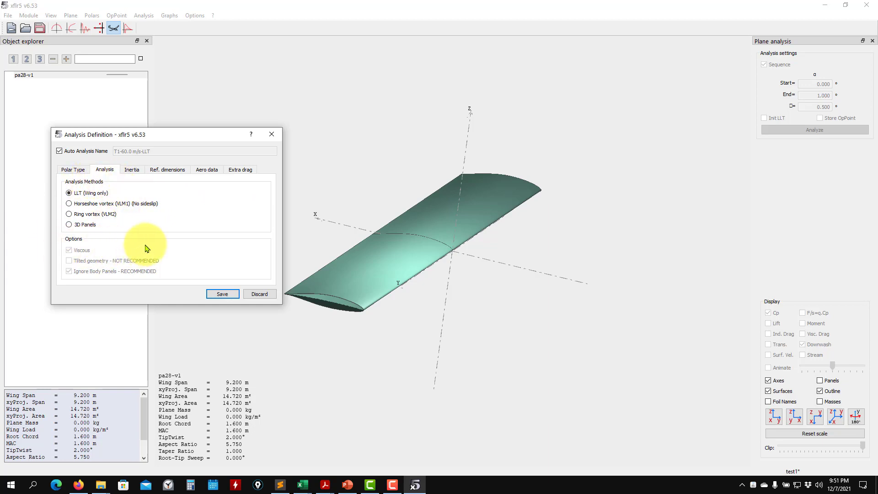
{"action": "left_click", "coordinate": [87, 205]}
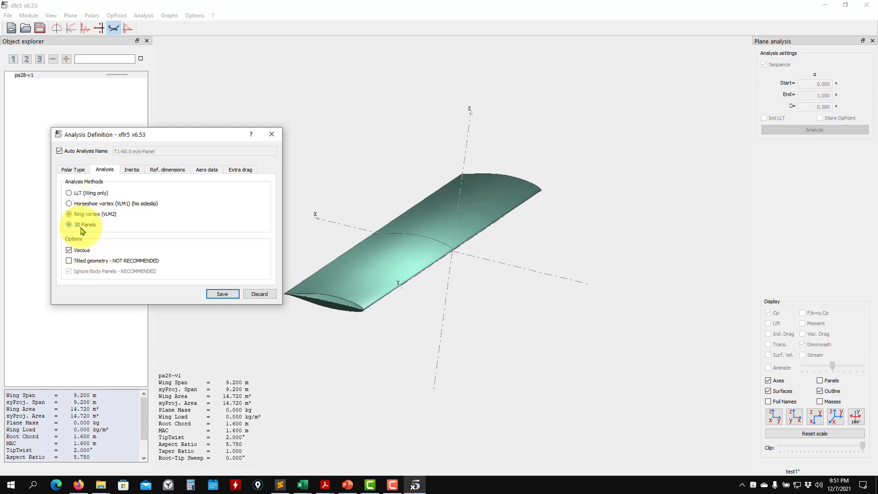
{"action": "left_click", "coordinate": [80, 203]}
{"action": "left_click", "coordinate": [69, 251]}
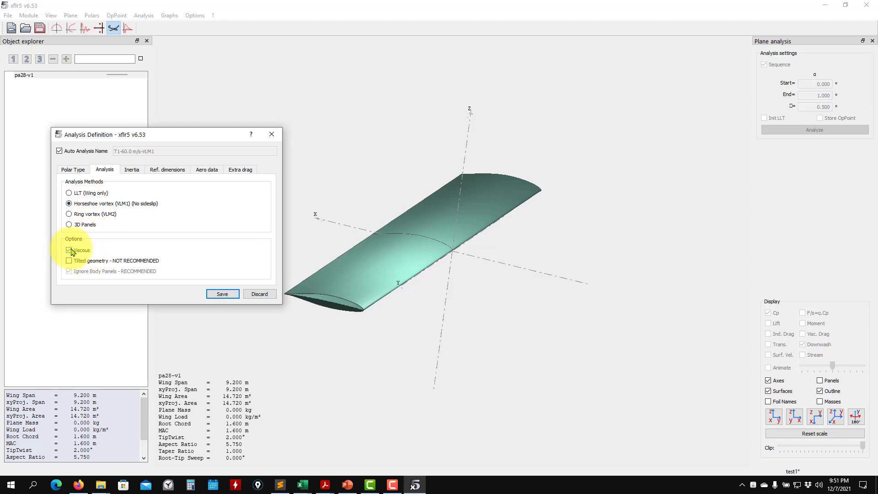
{"action": "left_click", "coordinate": [86, 227]}
{"action": "left_click", "coordinate": [74, 204]}
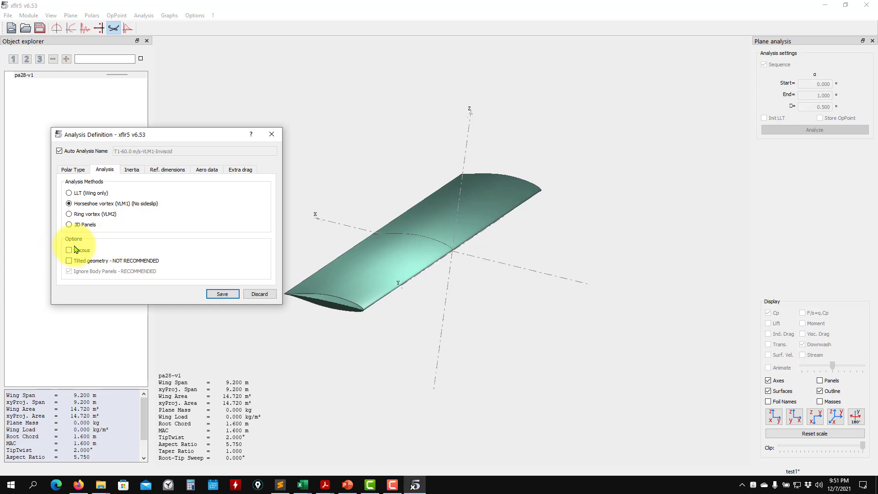
{"action": "left_click", "coordinate": [75, 194]}
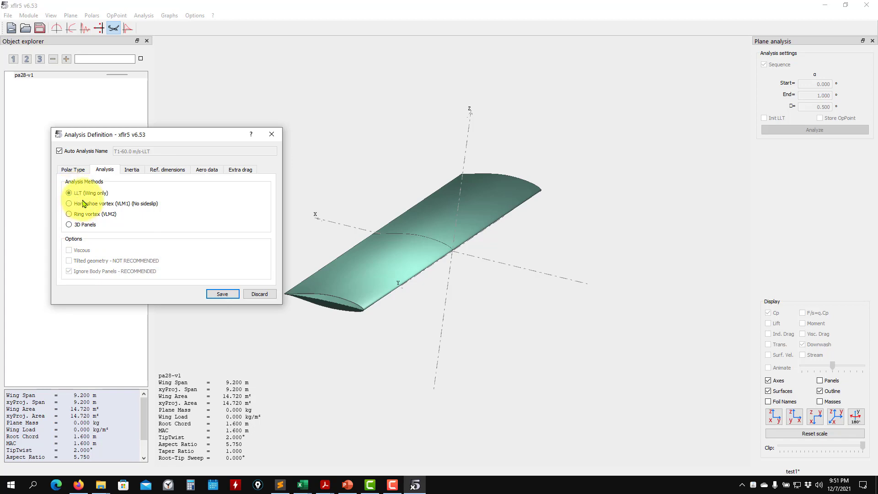
{"action": "left_click", "coordinate": [74, 204]}
{"action": "left_click", "coordinate": [73, 250]}
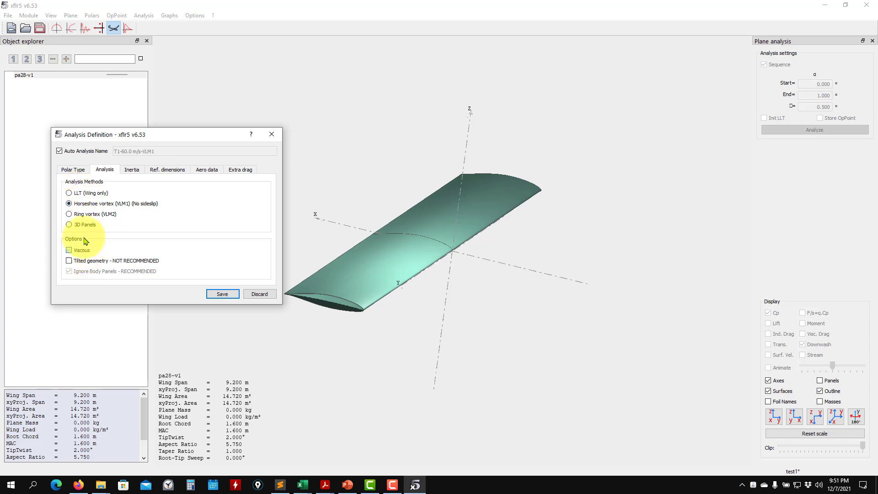
{"action": "left_click", "coordinate": [87, 194]}
Step: Examine the inertia properties with and without the plane's own inertia, leaving Use plane inertia enabled
{"action": "left_click", "coordinate": [131, 170]}
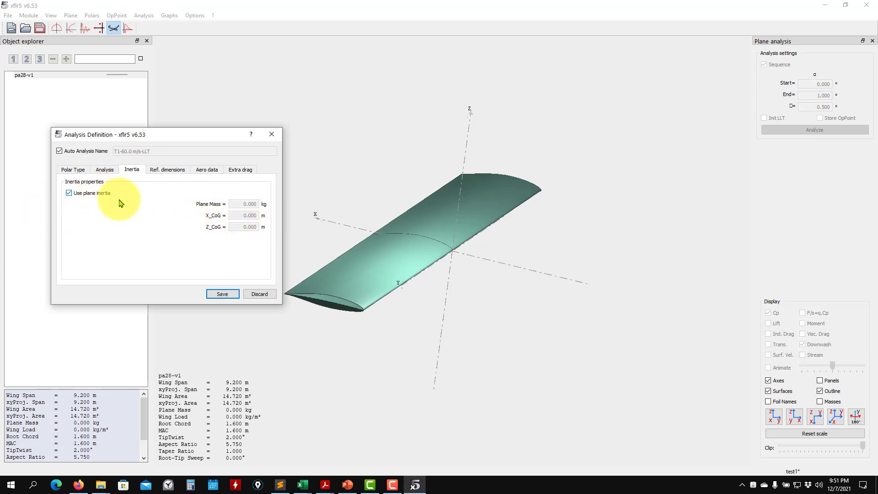
{"action": "left_click", "coordinate": [87, 194]}
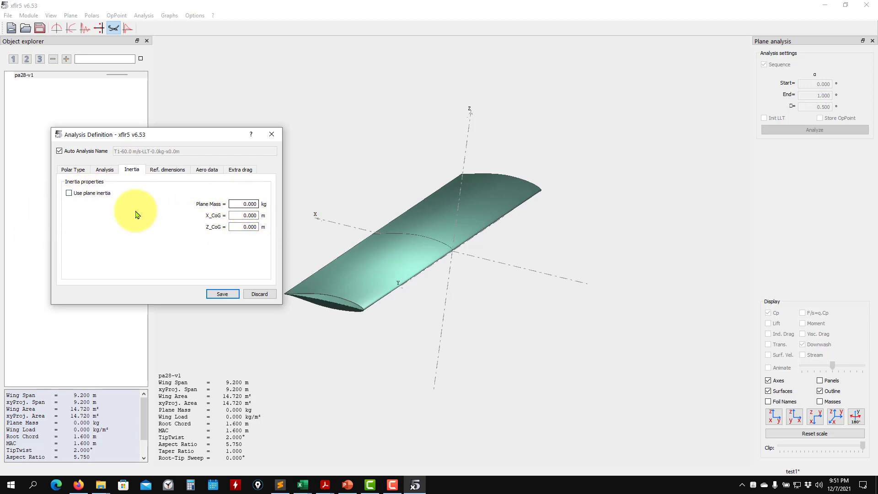
{"action": "left_click", "coordinate": [241, 204]}
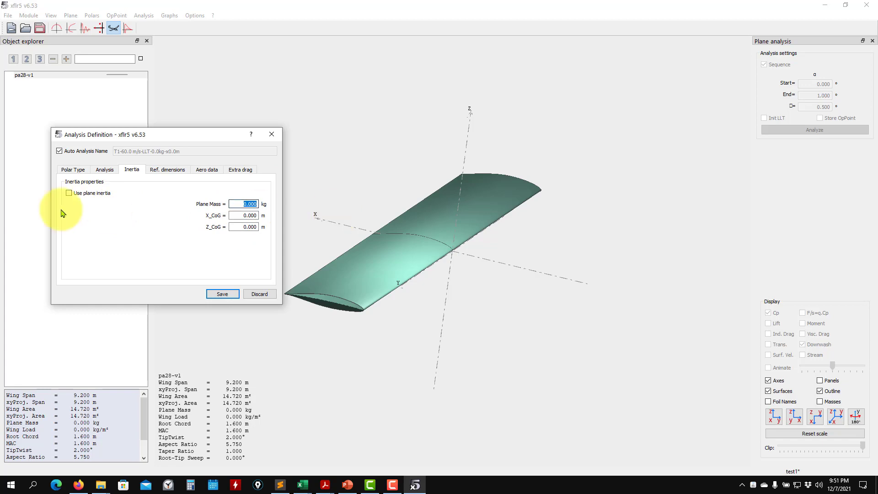
{"action": "left_click", "coordinate": [92, 196]}
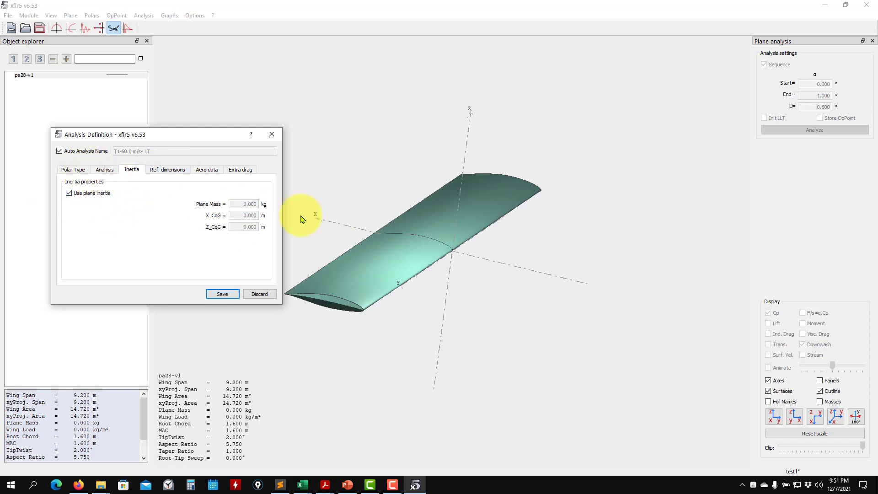
Step: Review the reference dimensions and air data, including the calculation from altitude and temperature, and dismiss that calculation without applying it
{"action": "left_click", "coordinate": [166, 170]}
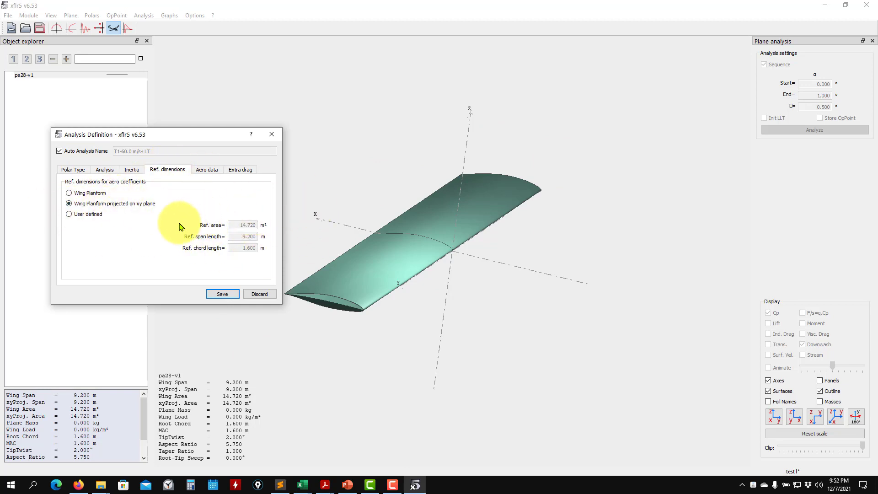
{"action": "left_click", "coordinate": [206, 170]}
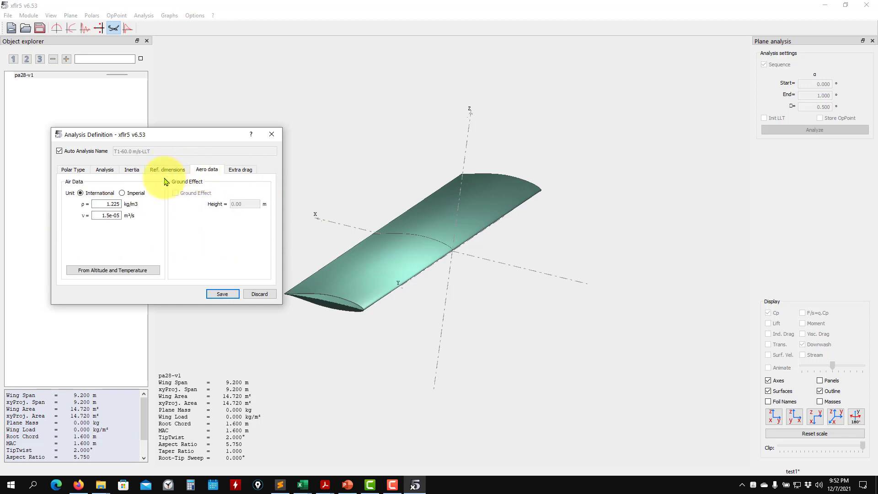
{"action": "left_click", "coordinate": [97, 203]}
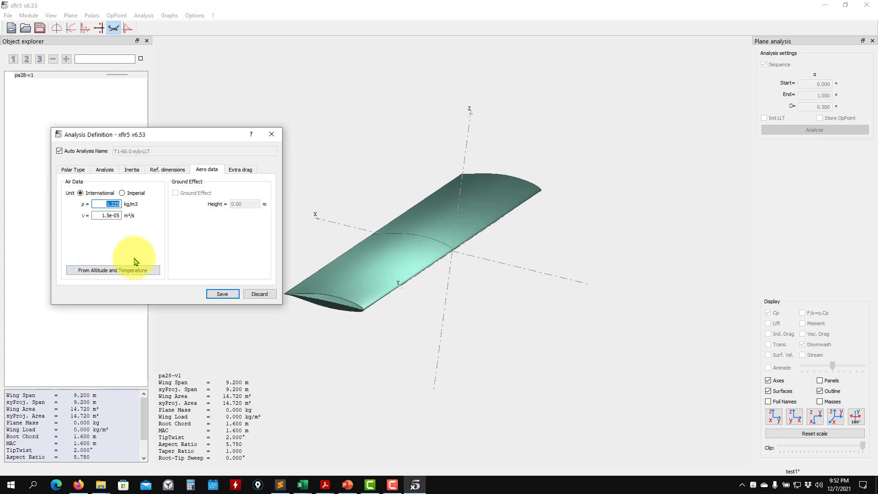
{"action": "left_click", "coordinate": [115, 270]}
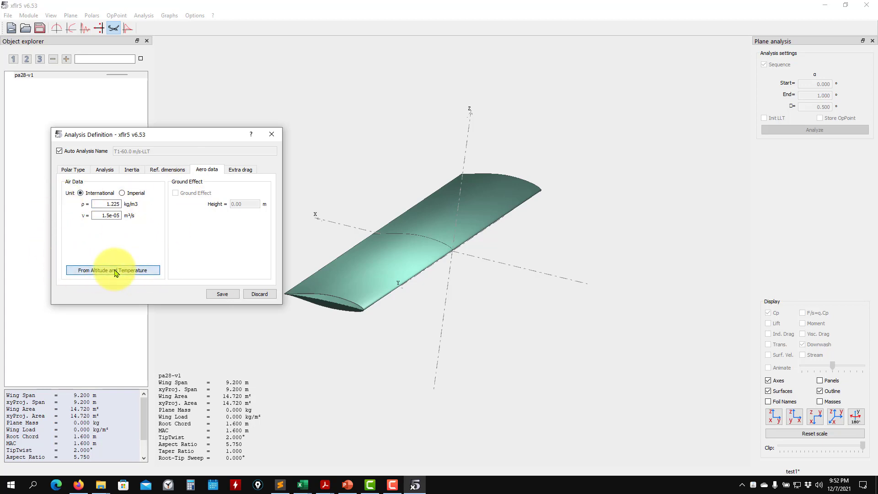
{"action": "left_click_drag", "start_coordinate": [421, 181], "coordinate": [318, 118]}
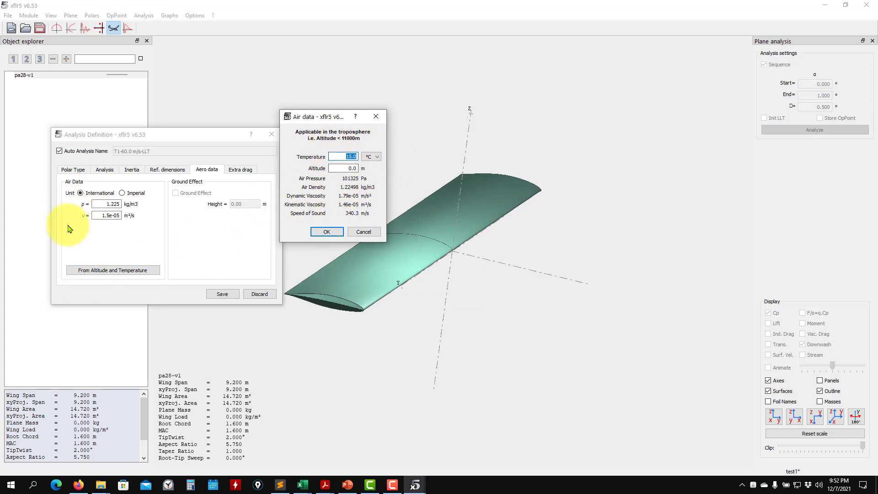
{"action": "left_click", "coordinate": [363, 232]}
Step: Review the extra drag table and the polar type settings, and save the fixed-speed LLT analysis definition
{"action": "left_click", "coordinate": [245, 171]}
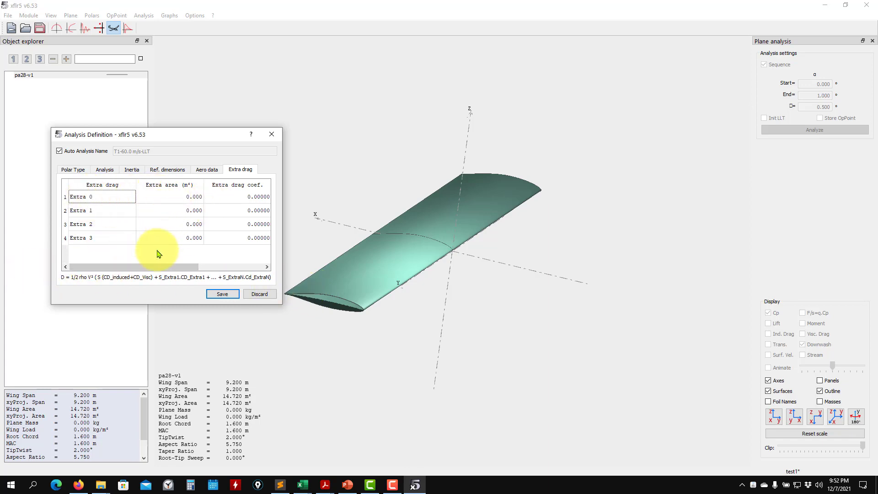
{"action": "left_click", "coordinate": [203, 269]}
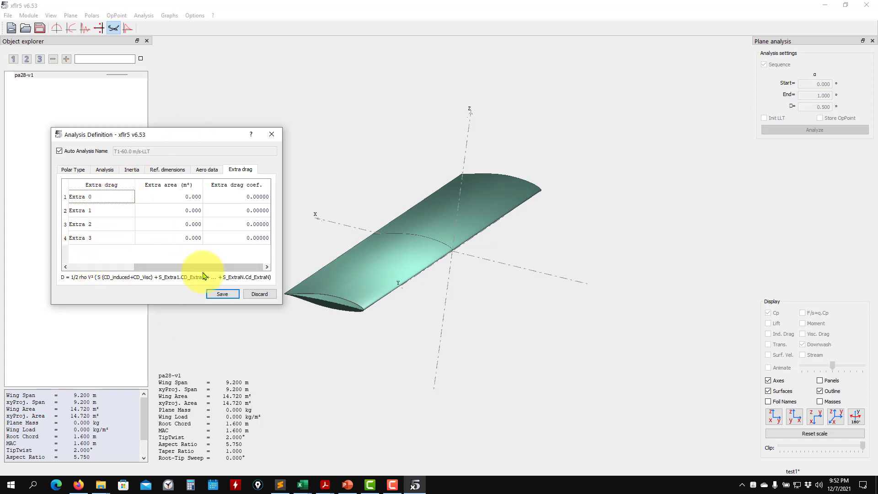
{"action": "left_click_drag", "start_coordinate": [230, 267], "coordinate": [63, 266]}
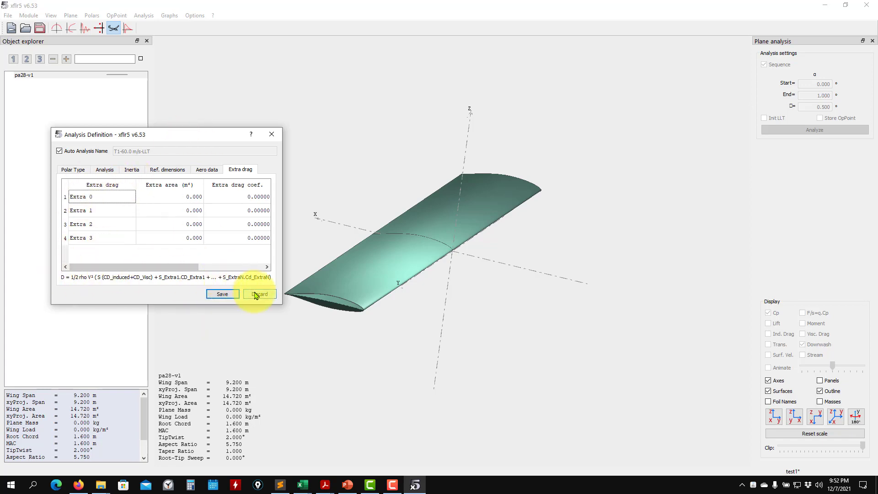
{"action": "left_click", "coordinate": [73, 169]}
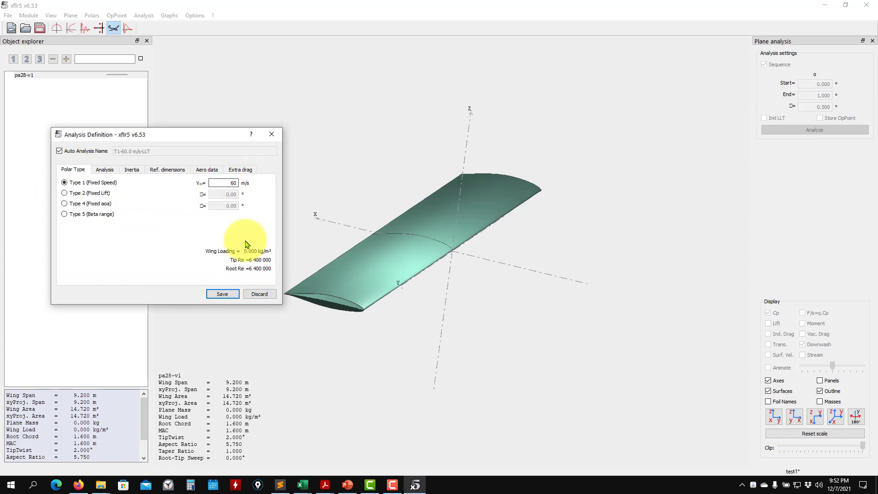
{"action": "left_click", "coordinate": [224, 295]}
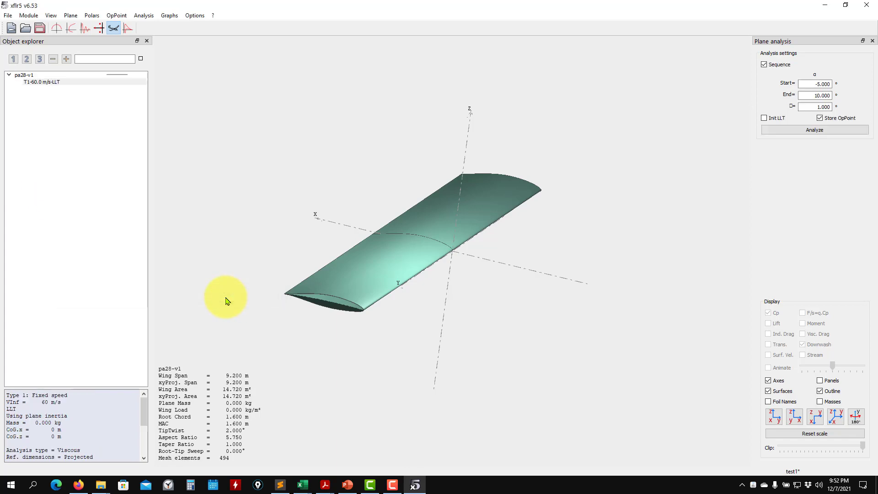
Step: Run the LLT analysis over angles of attack from -4° to 10° in 0.5° increments
{"action": "left_click", "coordinate": [142, 16]}
{"action": "left_click", "coordinate": [827, 217]}
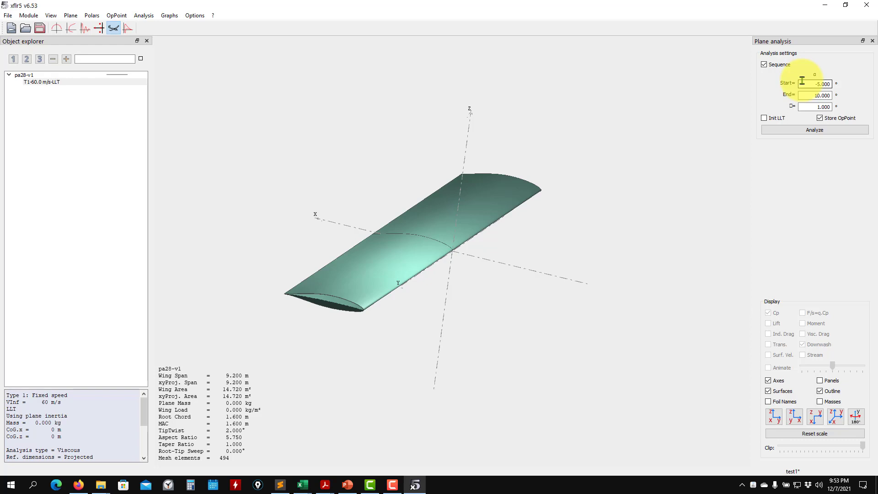
{"action": "left_click_drag", "start_coordinate": [809, 84], "coordinate": [843, 77]}
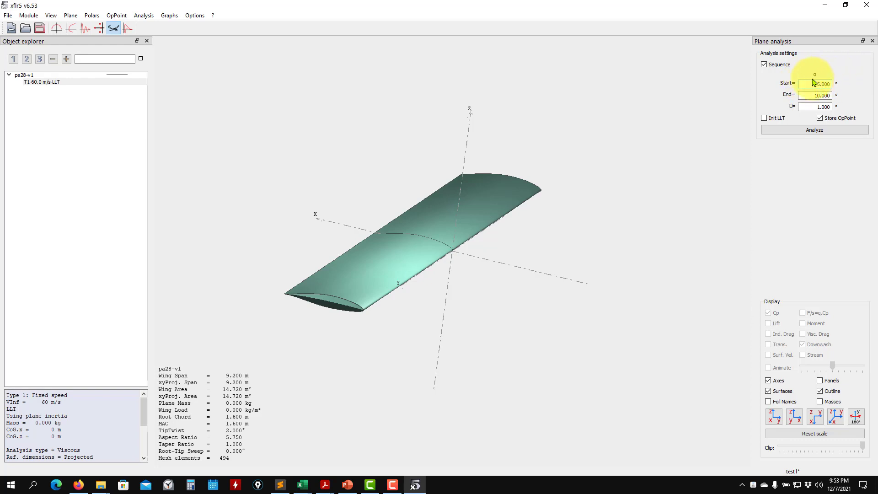
{"action": "left_click_drag", "start_coordinate": [805, 83], "coordinate": [858, 89]}
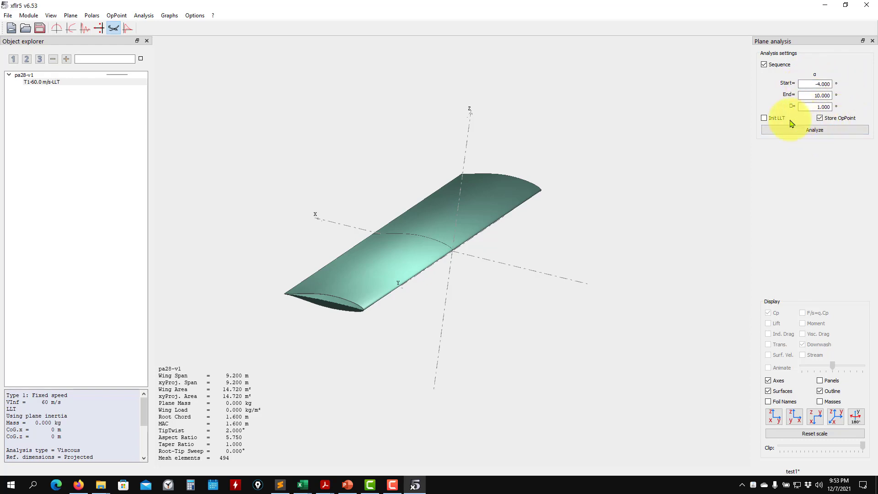
{"action": "left_click_drag", "start_coordinate": [806, 106], "coordinate": [855, 109]}
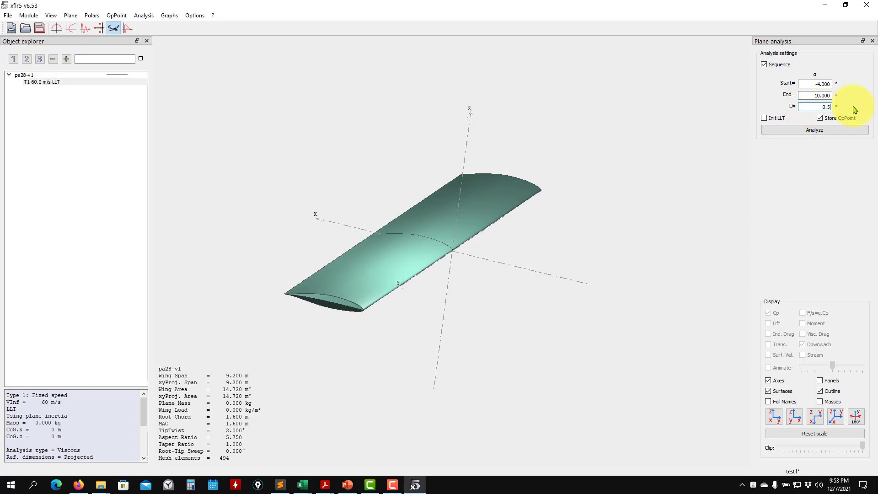
{"action": "left_click", "coordinate": [804, 136]}
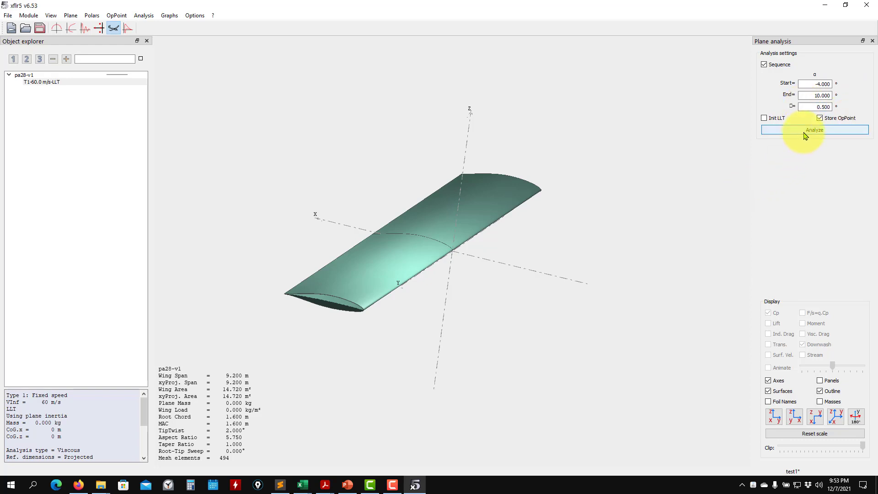
Step: Enable LLT initialisation and rerun the LLT analysis over angles of attack from -4° to 10° in 0.5° increments
{"action": "left_click", "coordinate": [779, 119]}
{"action": "left_click", "coordinate": [796, 134]}
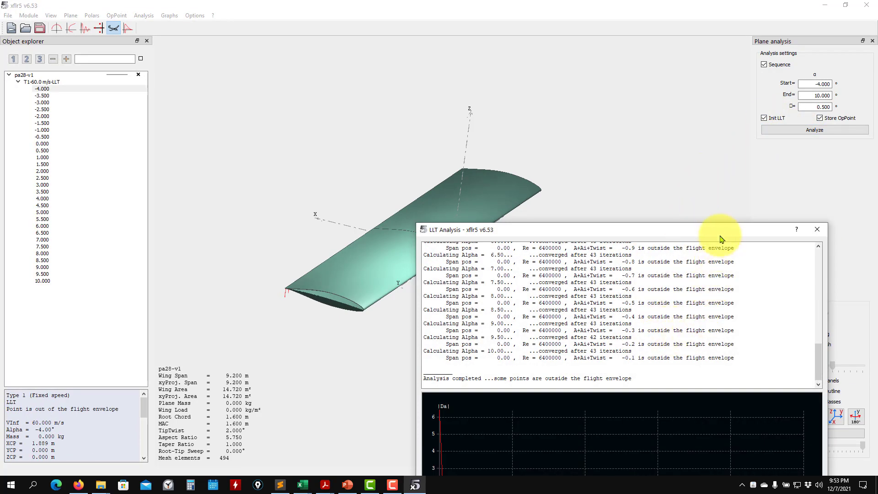
{"action": "left_click_drag", "start_coordinate": [717, 238], "coordinate": [512, 92]}
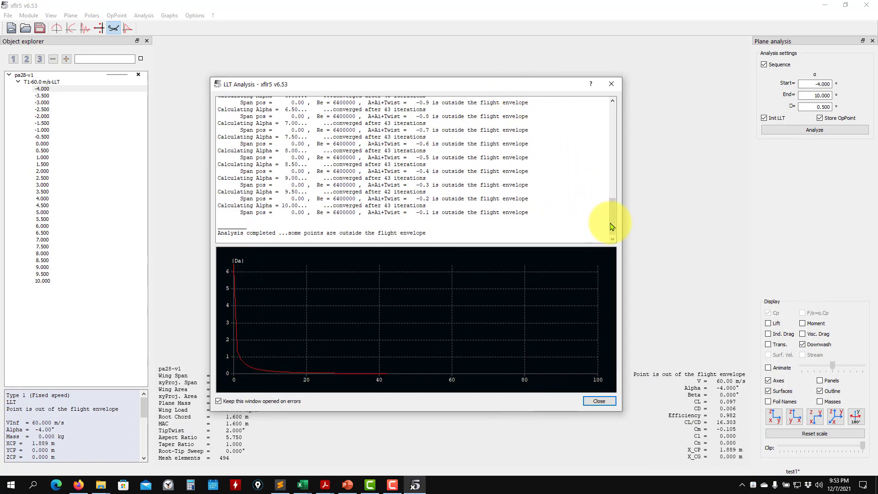
Step: Examine the LLT log from its start, checking the Reynolds number and effective angle reported for each alpha, and dismiss it
{"action": "left_click_drag", "start_coordinate": [617, 223], "coordinate": [606, 127]}
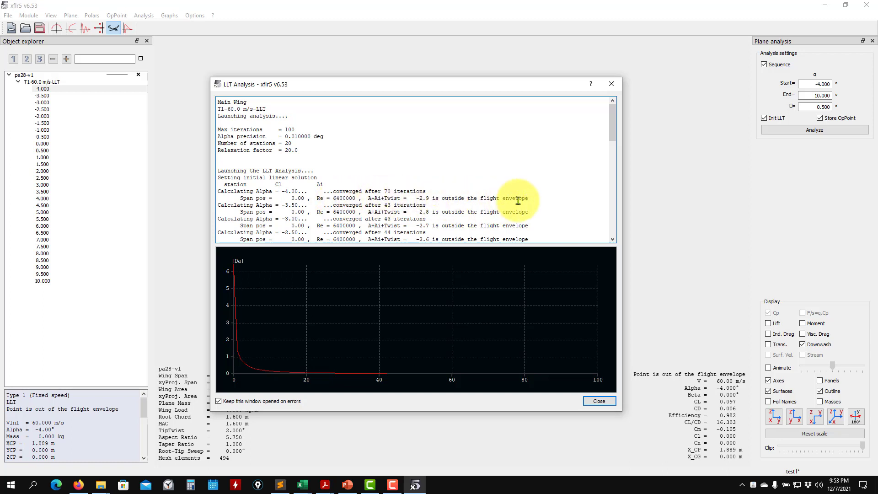
{"action": "left_click_drag", "start_coordinate": [529, 198], "coordinate": [229, 199]}
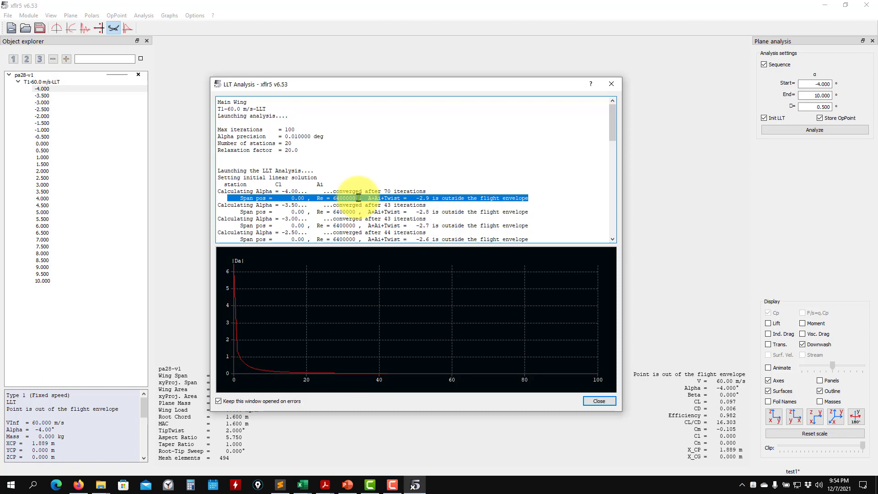
{"action": "left_click", "coordinate": [332, 198]}
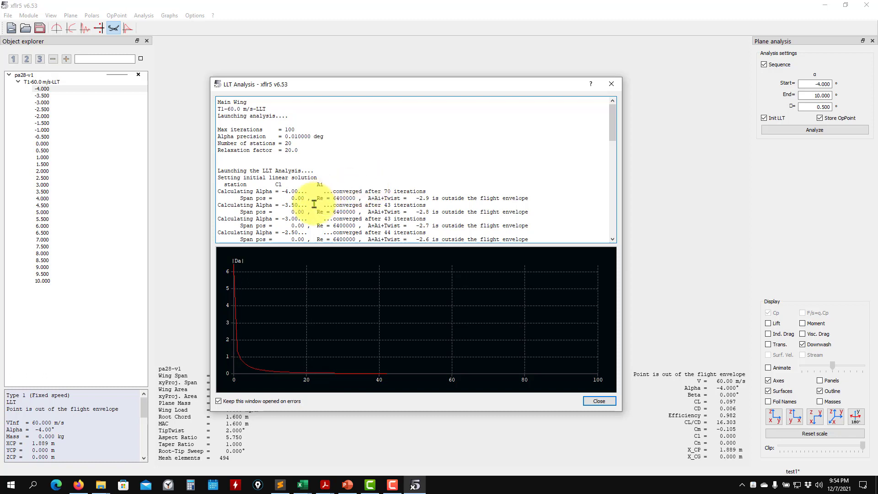
{"action": "left_click_drag", "start_coordinate": [532, 199], "coordinate": [419, 198]}
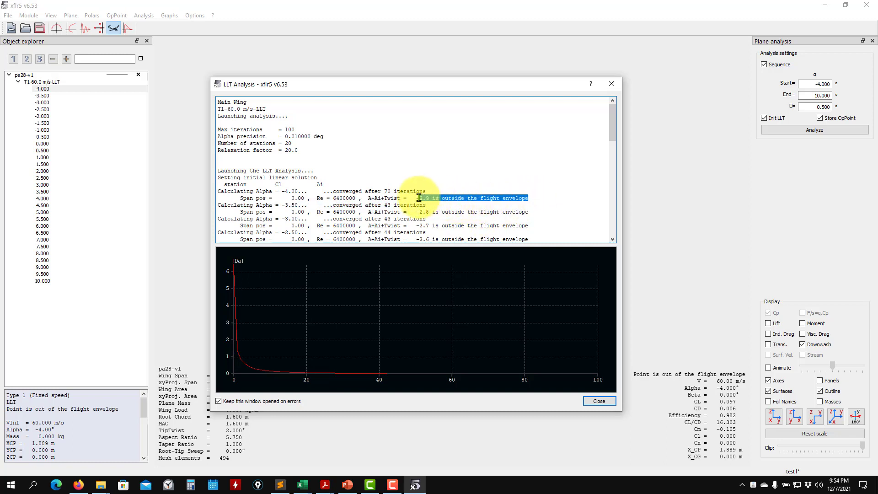
{"action": "scroll", "coordinate": [419, 198], "scroll_direction": "down", "scroll_amount": 4}
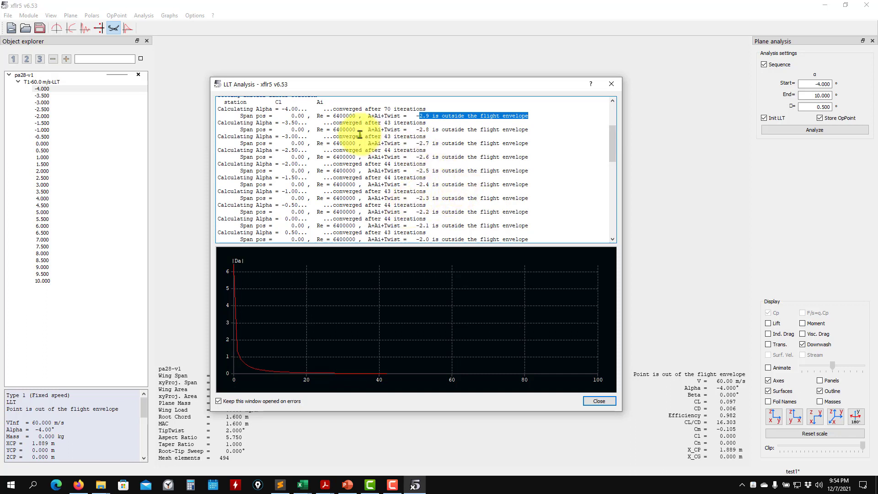
{"action": "scroll", "coordinate": [360, 135], "scroll_direction": "up", "scroll_amount": 1}
{"action": "left_click", "coordinate": [334, 143]}
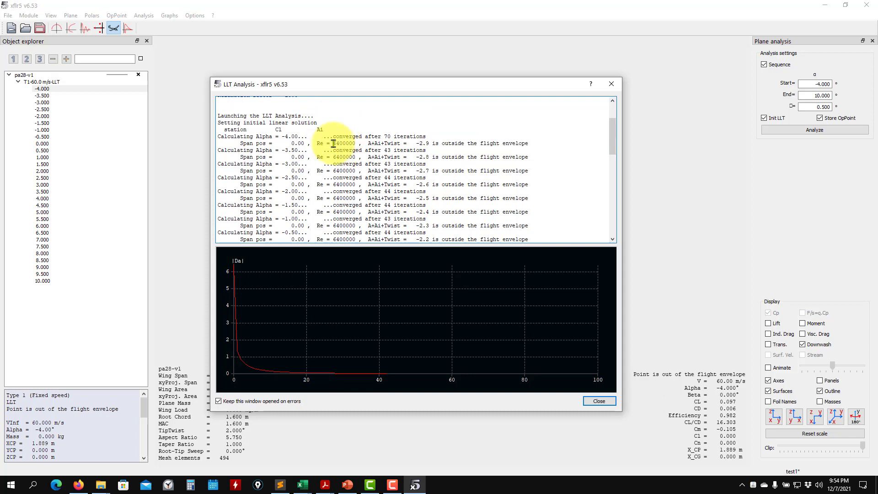
{"action": "left_click_drag", "start_coordinate": [334, 143], "coordinate": [357, 145]}
{"action": "left_click", "coordinate": [611, 85]}
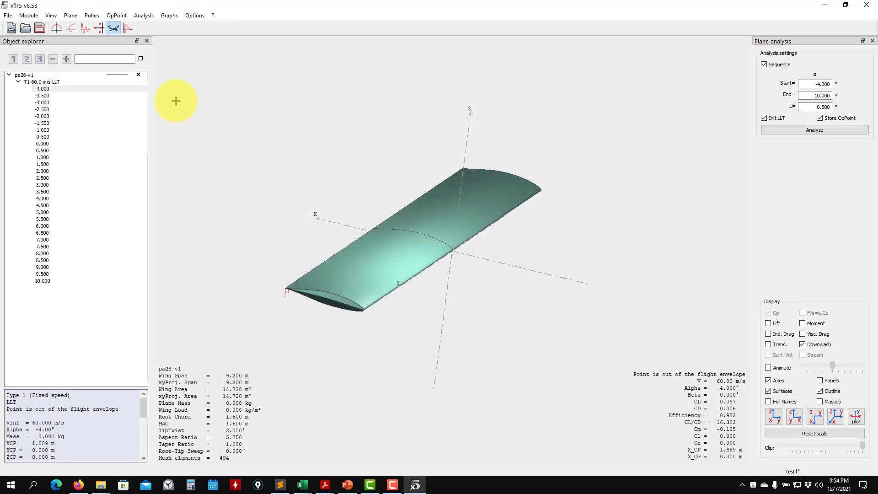
Step: Switch to the XFoil Direct Analysis module and select the NACA 65-415 polar for Reynolds number 6.4 million
{"action": "left_click", "coordinate": [73, 17]}
{"action": "mouse_move", "coordinate": [29, 15]}
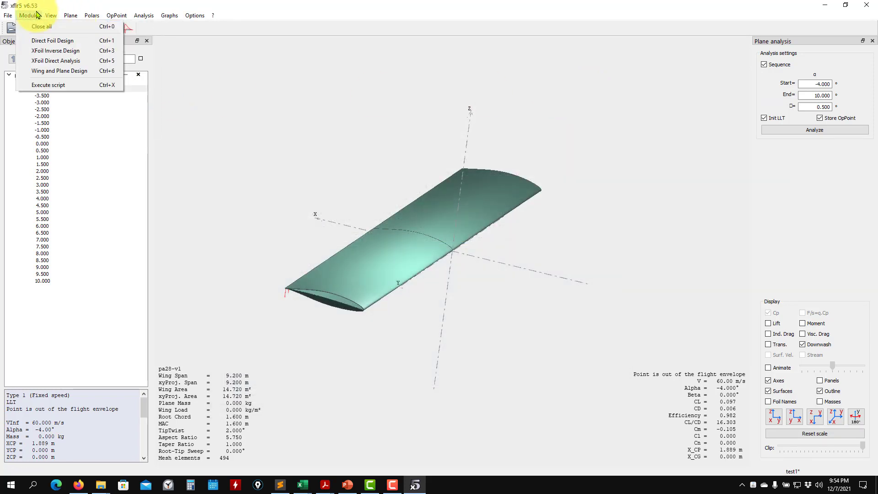
{"action": "left_click", "coordinate": [62, 61]}
{"action": "left_click", "coordinate": [19, 82]}
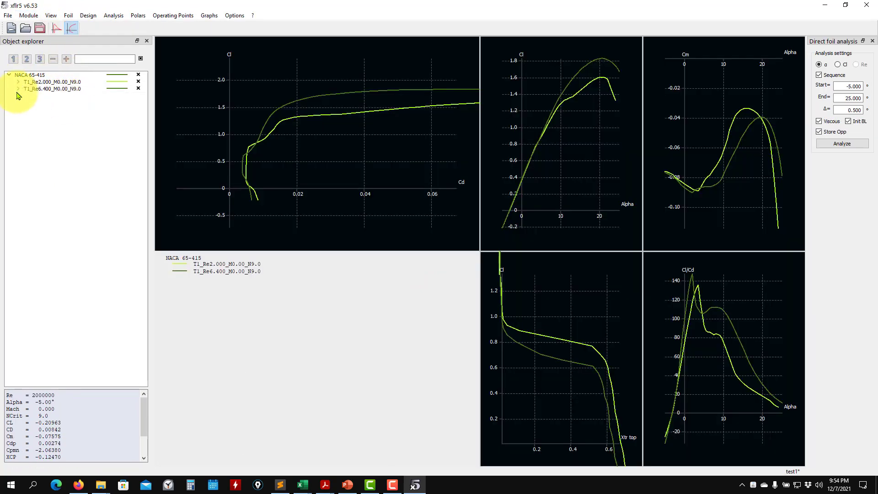
{"action": "left_click", "coordinate": [54, 89]}
Step: Define a Type 1 analysis of NACA 65-415 at Reynolds 6.3e+06 and run it from -5° to 25° in 0.5° increments
{"action": "left_click", "coordinate": [113, 15]}
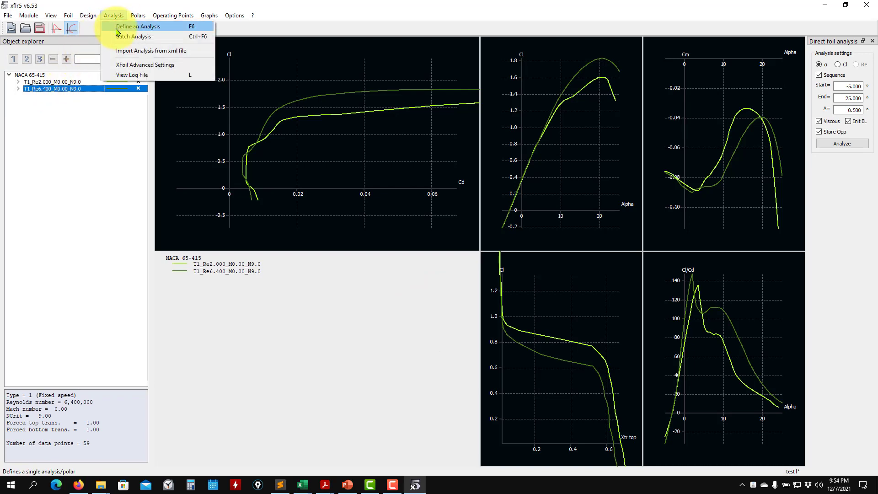
{"action": "left_click", "coordinate": [118, 28]}
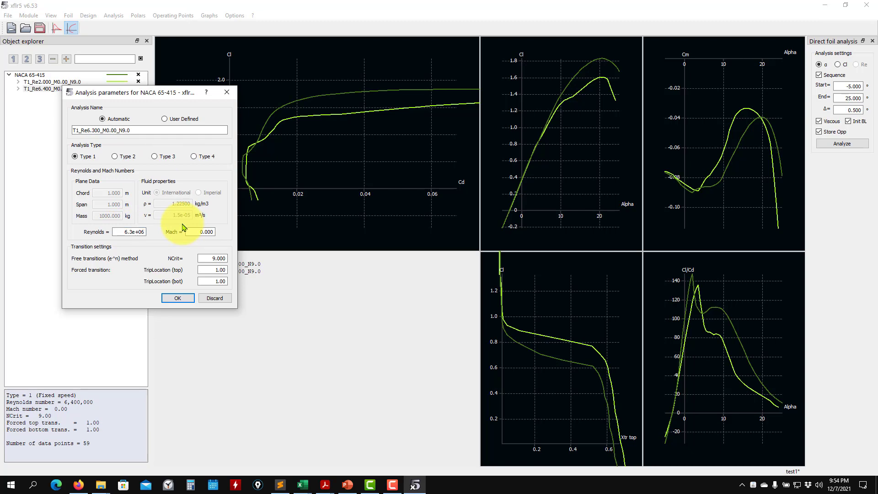
{"action": "left_click", "coordinate": [177, 298]}
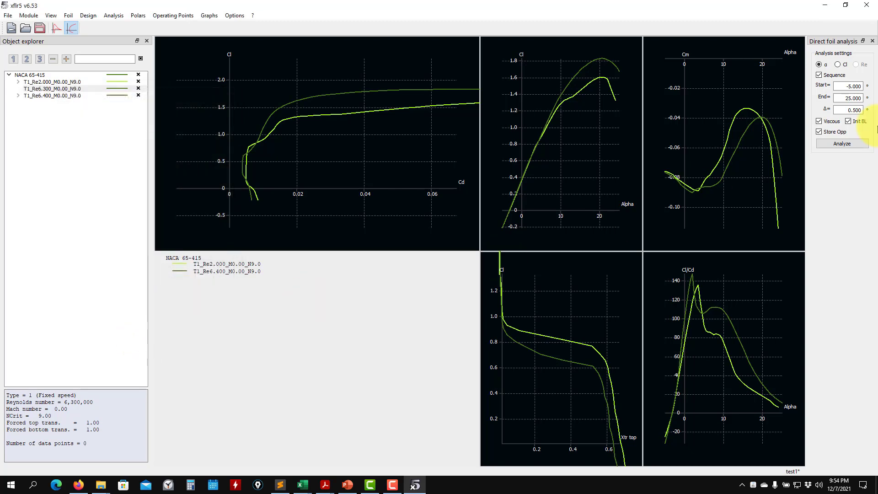
{"action": "left_click", "coordinate": [854, 144]}
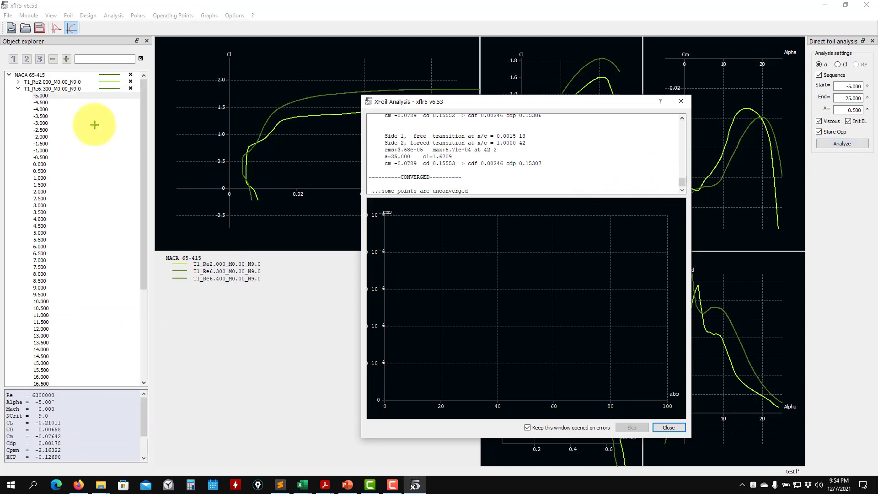
{"action": "left_click", "coordinate": [17, 90]}
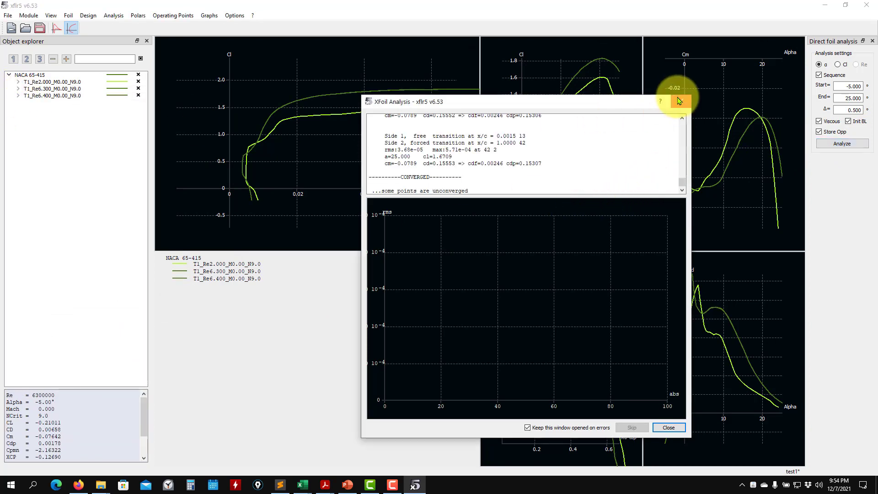
{"action": "left_click", "coordinate": [681, 101]}
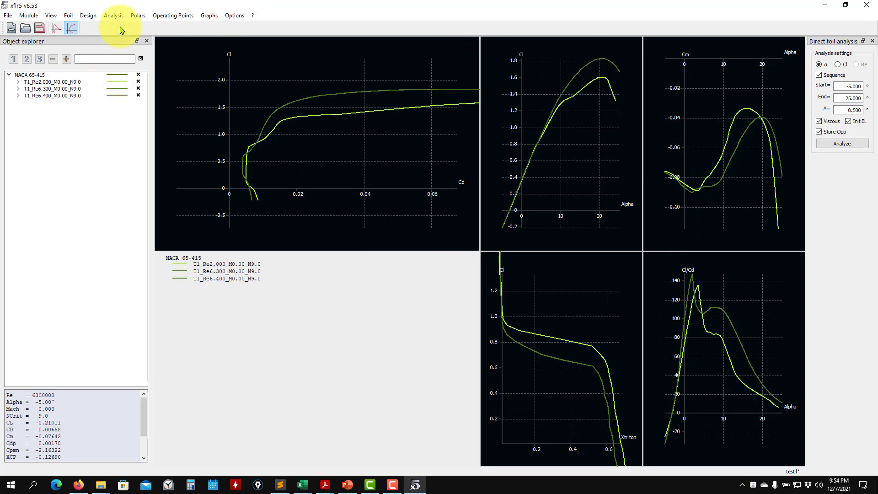
Step: Add a Type 1 analysis of the foil at Reynolds 6.5e+06 and run it over the same angle range
{"action": "left_click", "coordinate": [114, 16]}
{"action": "left_click", "coordinate": [122, 27]}
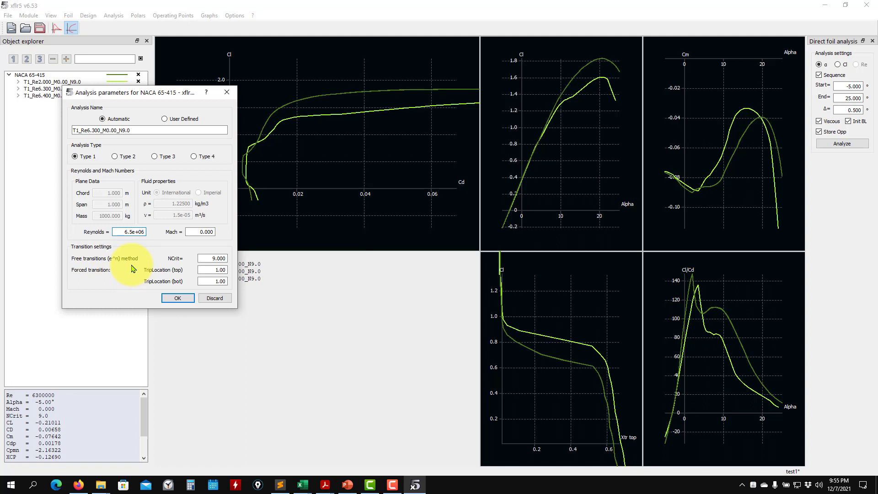
{"action": "left_click", "coordinate": [178, 298]}
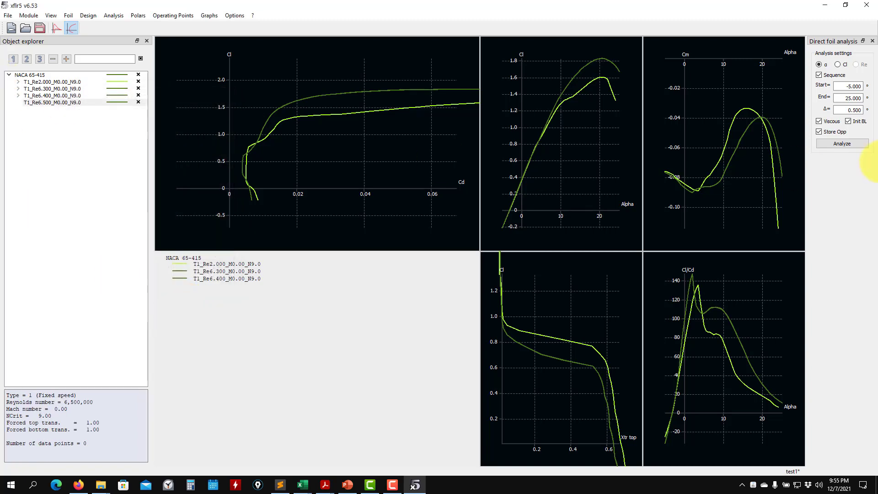
{"action": "left_click", "coordinate": [836, 146]}
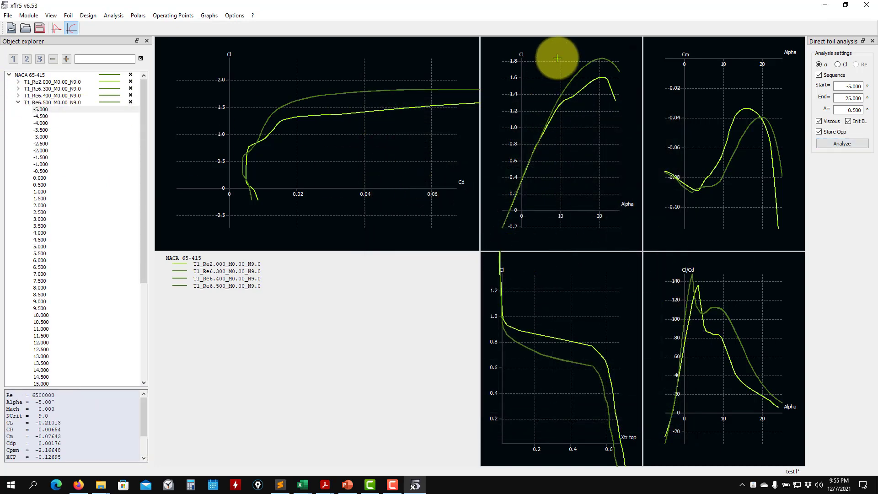
{"action": "left_click", "coordinate": [17, 103]}
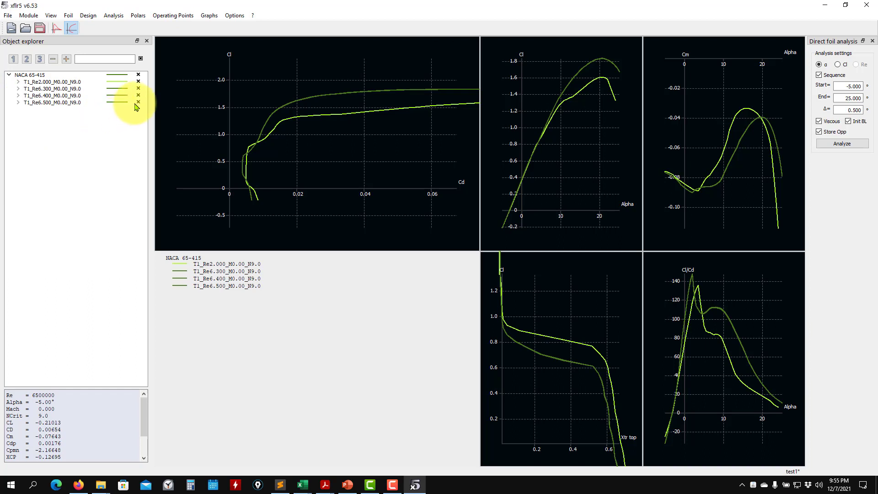
Step: Hide the Re 6.4 and 6.5 million polars, colour the 6.5 million curve blue, and show that curve again
{"action": "left_click", "coordinate": [139, 103]}
{"action": "left_click", "coordinate": [139, 96]}
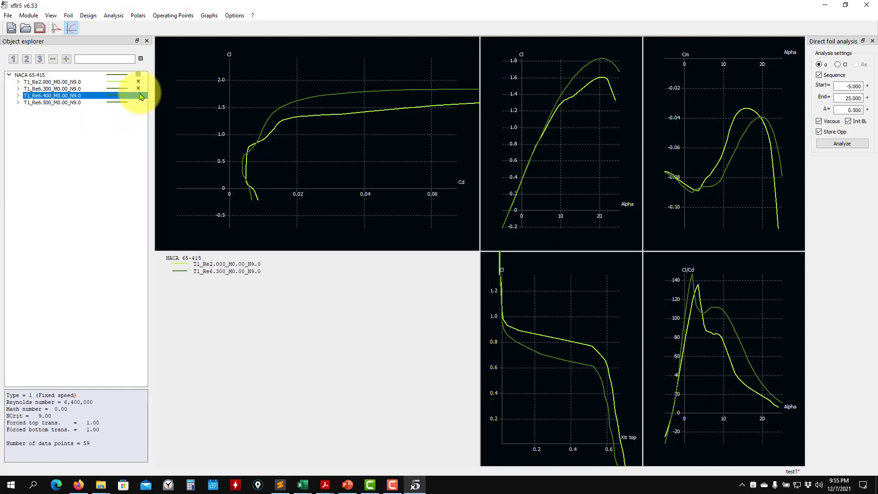
{"action": "right_click", "coordinate": [118, 103]}
{"action": "mouse_move", "coordinate": [142, 143]}
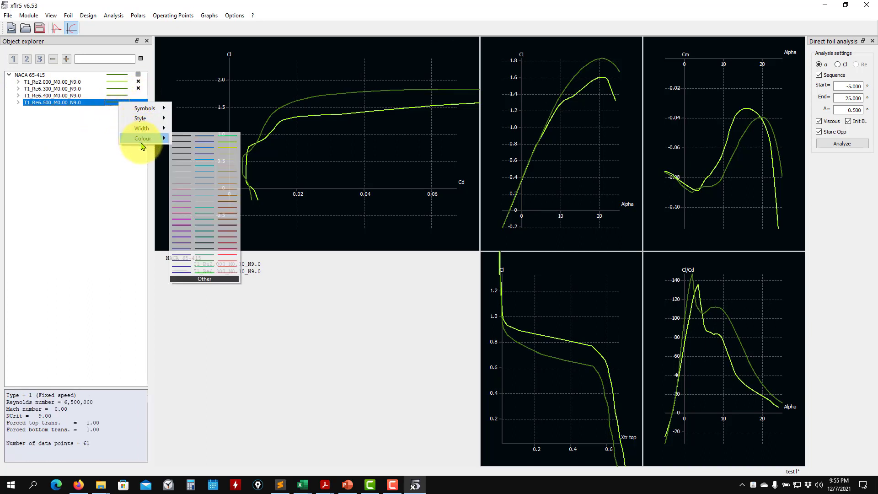
{"action": "left_click", "coordinate": [210, 141]}
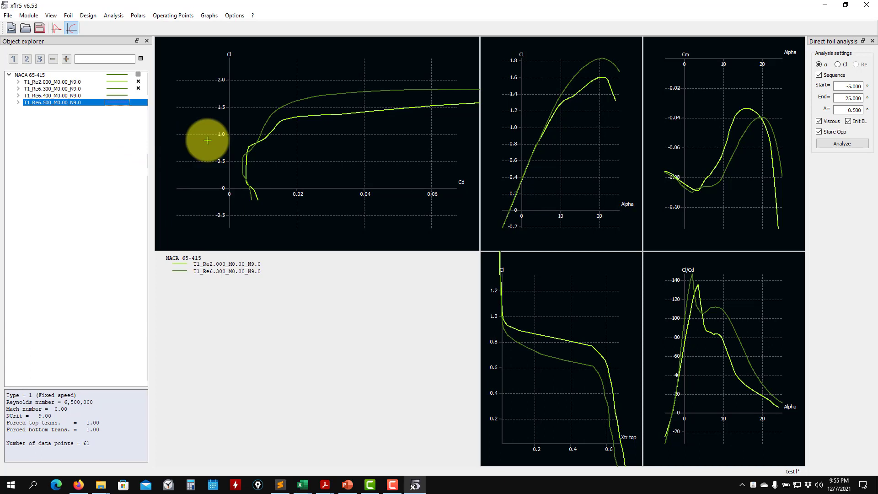
{"action": "left_click", "coordinate": [139, 105]}
{"action": "left_click", "coordinate": [139, 104]}
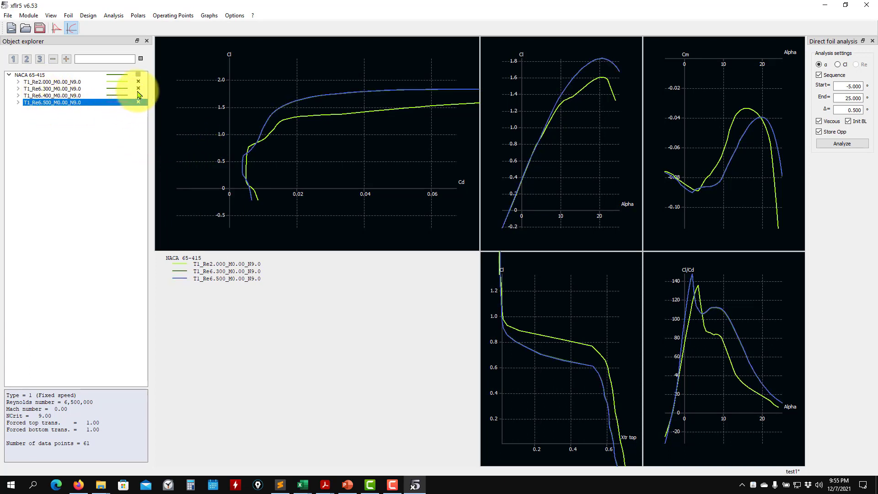
Step: Show the Re 6.4 million polar again, colour its curve yellow, and compare the lift curves against alpha
{"action": "left_click", "coordinate": [136, 96]}
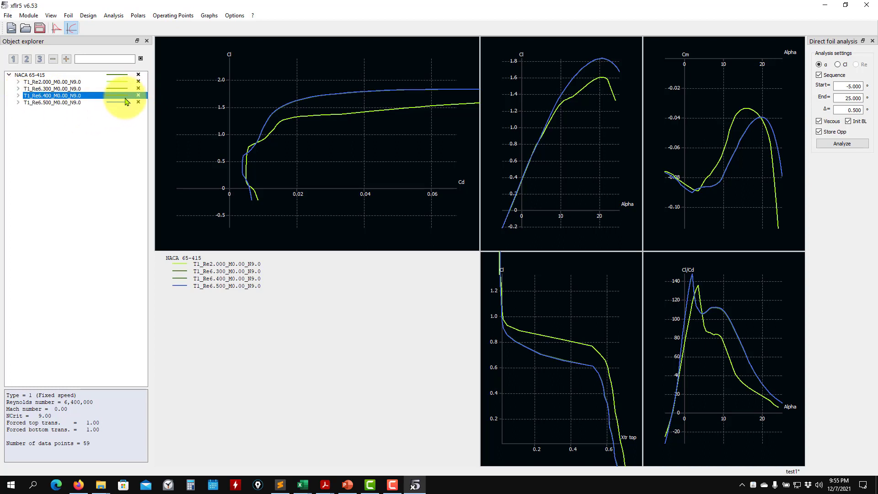
{"action": "left_click", "coordinate": [119, 100]}
{"action": "mouse_move", "coordinate": [142, 132]}
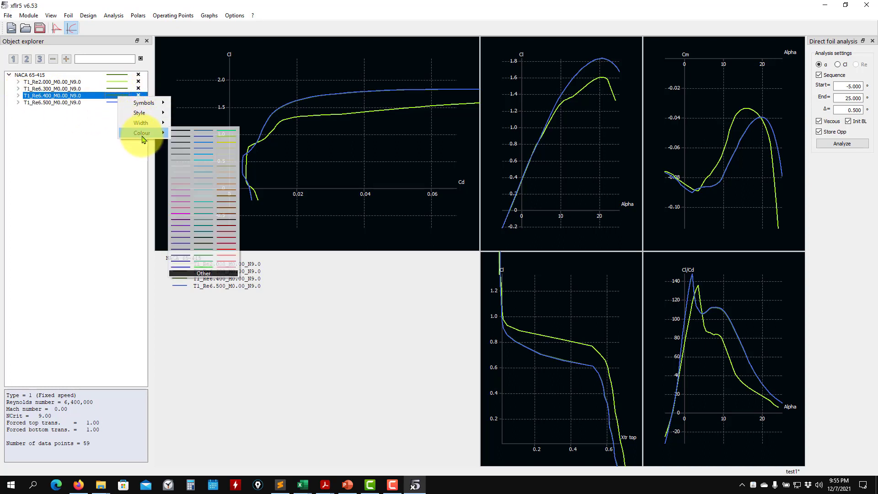
{"action": "left_click", "coordinate": [226, 142]}
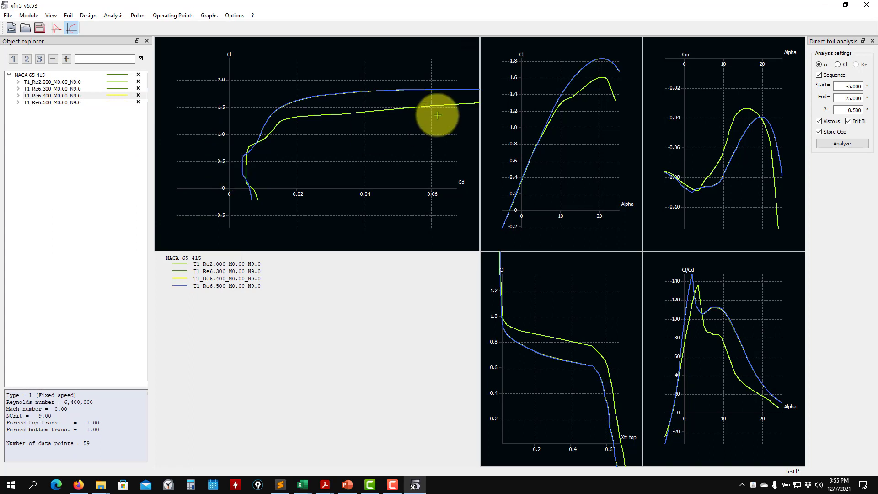
{"action": "scroll", "coordinate": [572, 80], "scroll_direction": "up", "scroll_amount": 3}
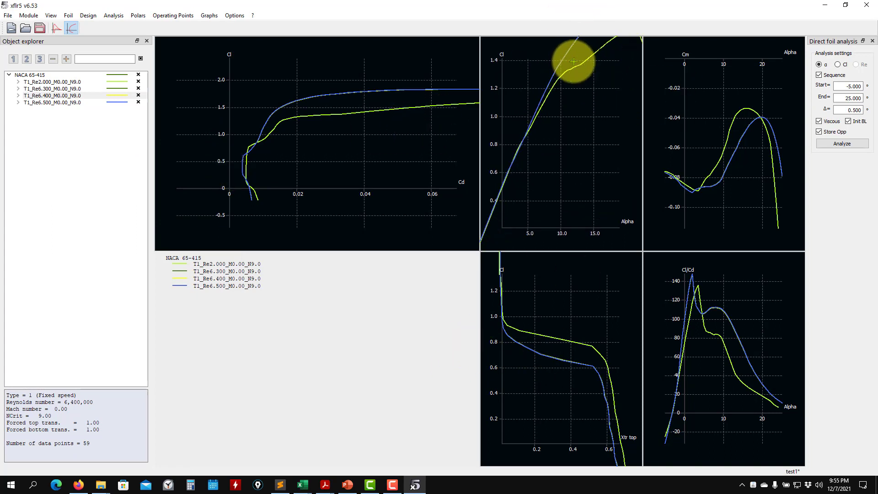
{"action": "scroll", "coordinate": [570, 68], "scroll_direction": "down", "scroll_amount": 4}
{"action": "scroll", "coordinate": [567, 80], "scroll_direction": "down", "scroll_amount": 2}
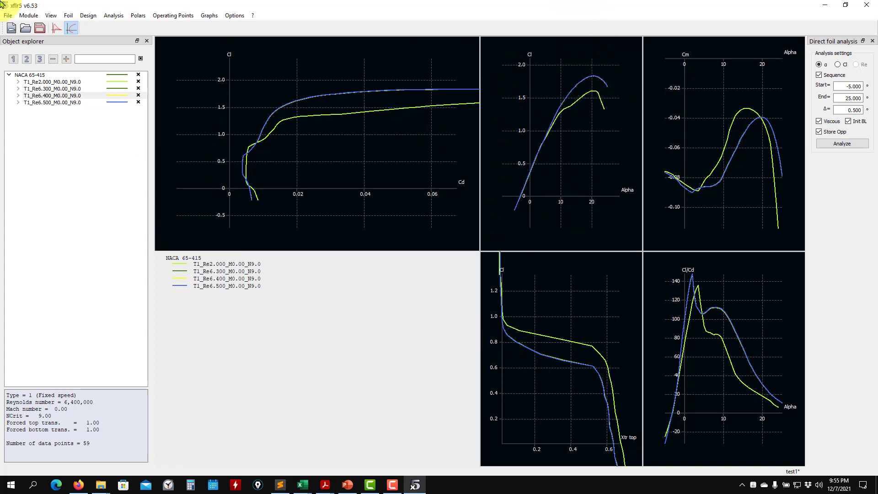
Step: Save the project and return to the Wing and Plane Design module
{"action": "left_click", "coordinate": [41, 29]}
{"action": "left_click", "coordinate": [33, 17]}
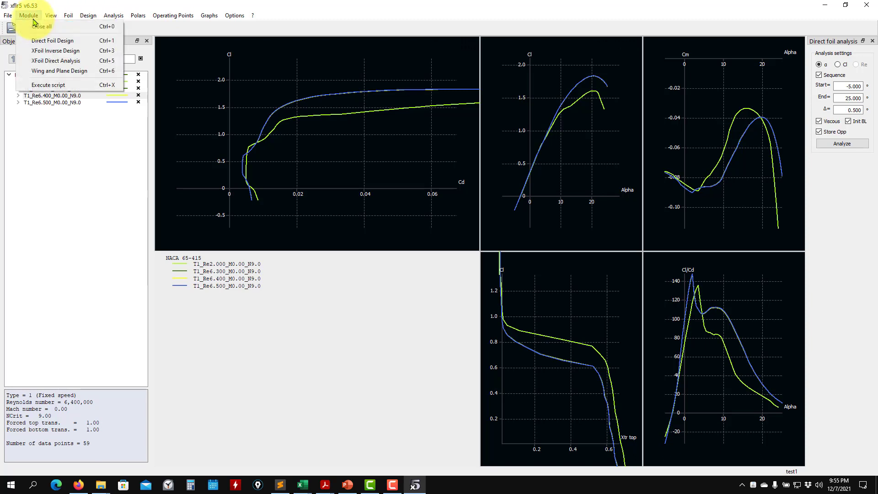
{"action": "left_click", "coordinate": [52, 72]}
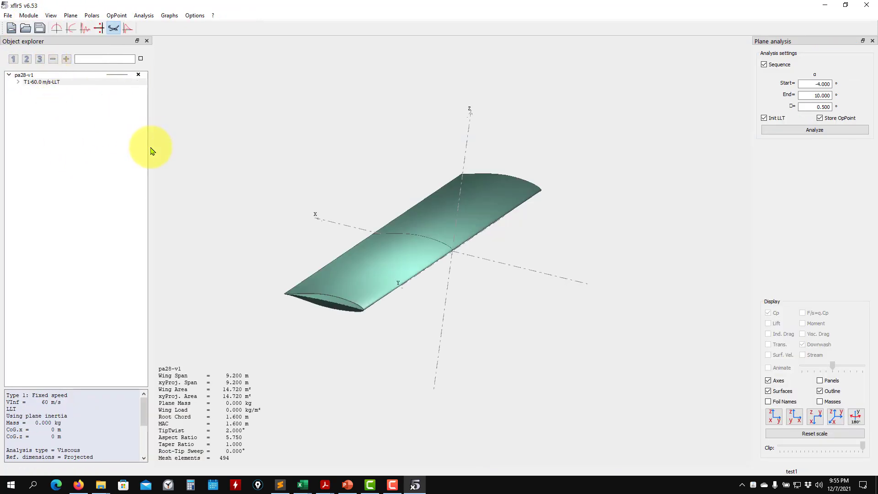
Step: Rerun the wing's LLT analysis from -4° to 10° in 0.5° increments and display its polar graphs
{"action": "left_click", "coordinate": [771, 131]}
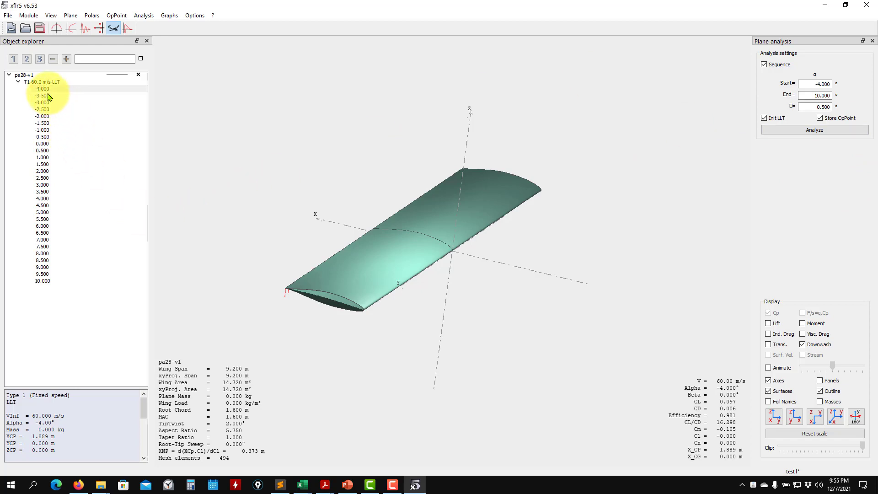
{"action": "mouse_move", "coordinate": [468, 255]}
{"action": "left_mouse_down"}
{"action": "mouse_move", "coordinate": [469, 218]}
{"action": "mouse_move", "coordinate": [476, 241]}
{"action": "left_mouse_up"}
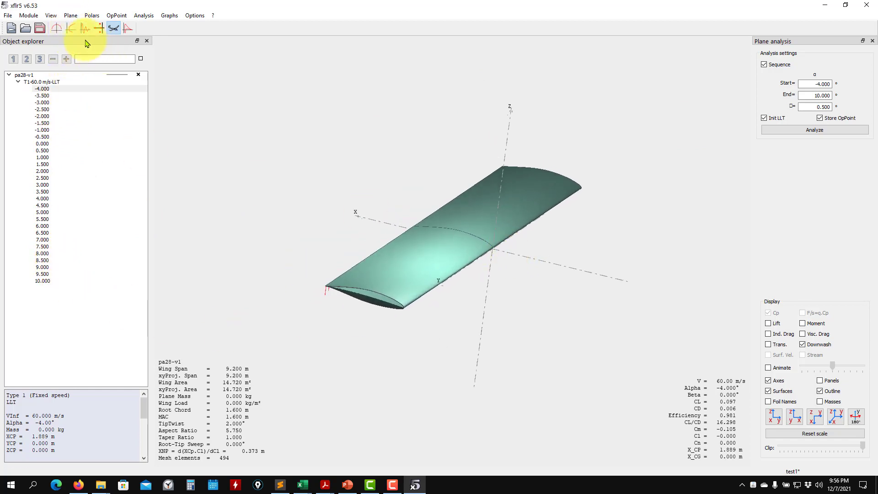
{"action": "left_click", "coordinate": [72, 29]}
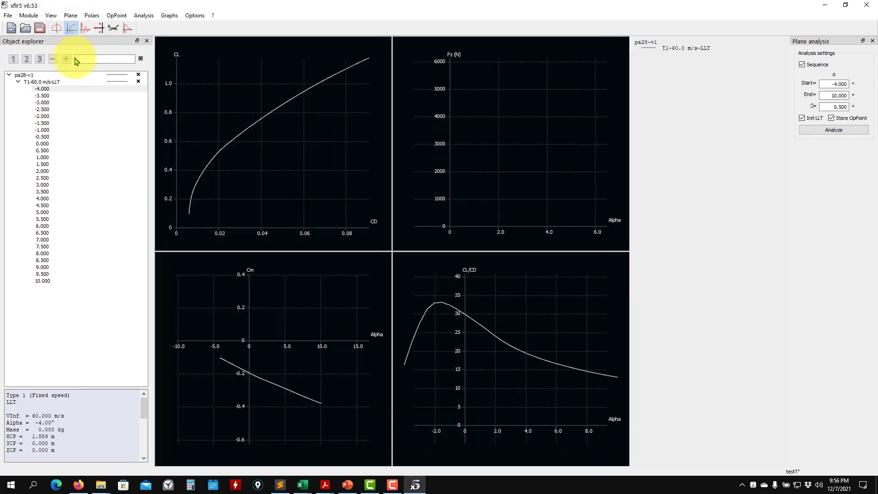
{"action": "double_click", "coordinate": [486, 180]}
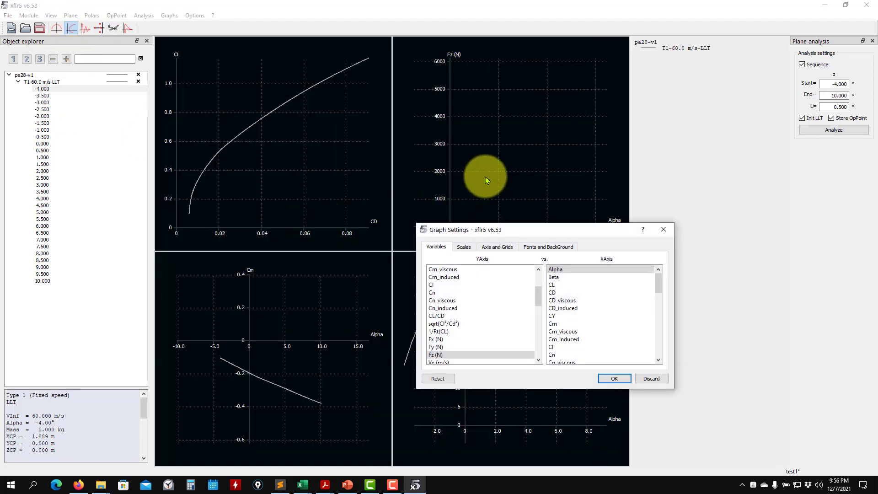
{"action": "left_click", "coordinate": [650, 378]}
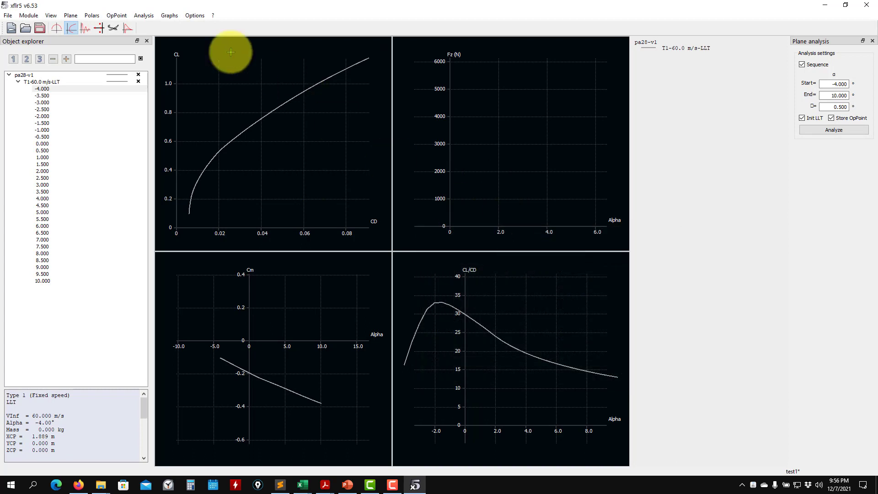
{"action": "left_click", "coordinate": [172, 15]}
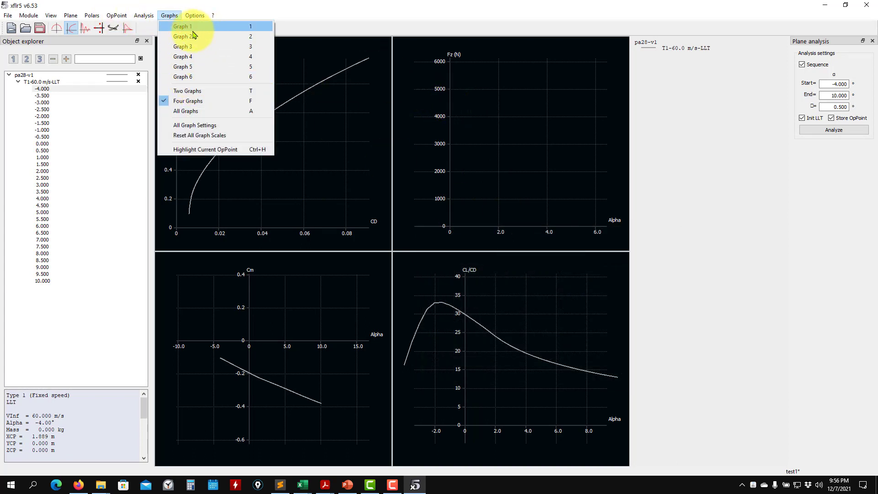
{"action": "left_click", "coordinate": [479, 108]}
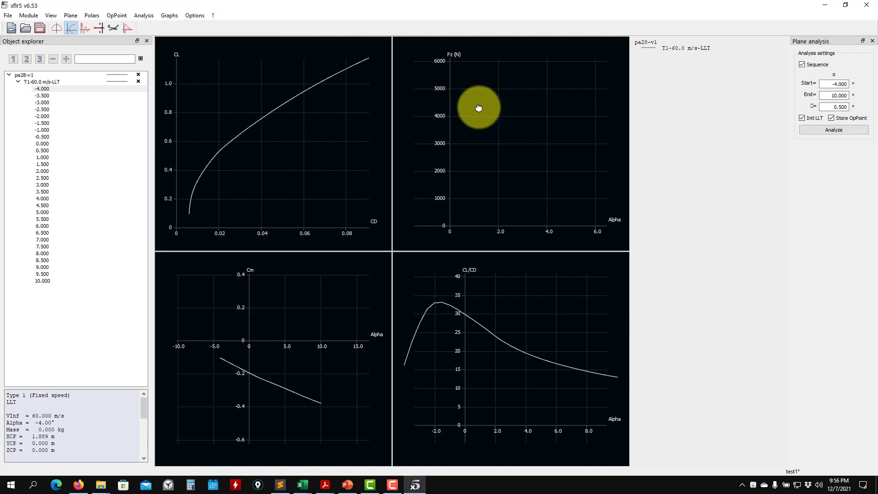
{"action": "right_click", "coordinate": [478, 107]}
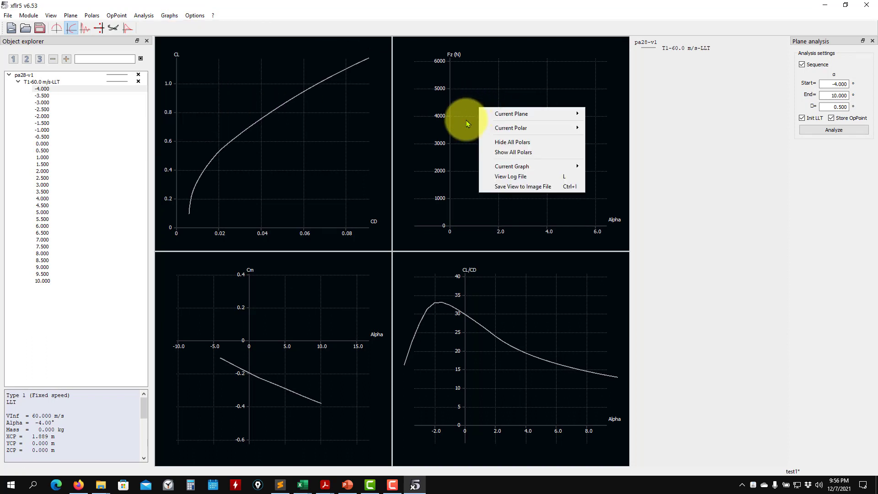
Step: Reset the Fz versus alpha graph's scale to fit the whole curve and examine the lift around 0° alpha
{"action": "left_click", "coordinate": [461, 103]}
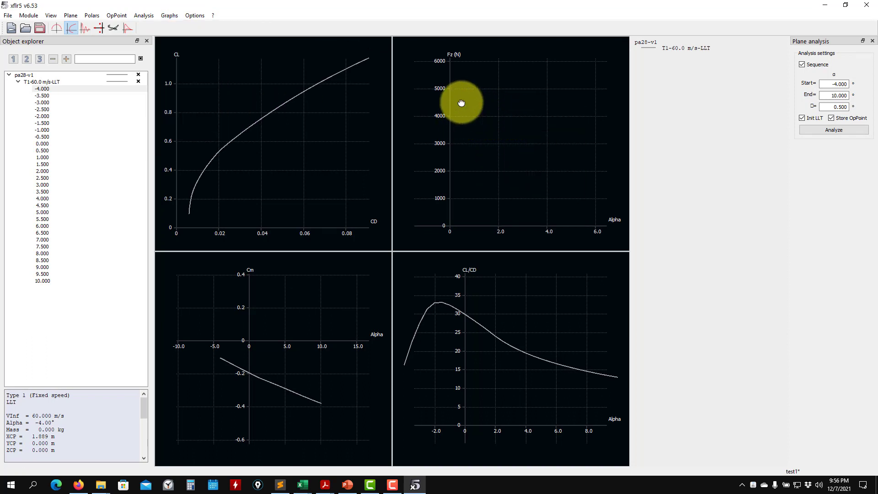
{"action": "key", "text": "r"}
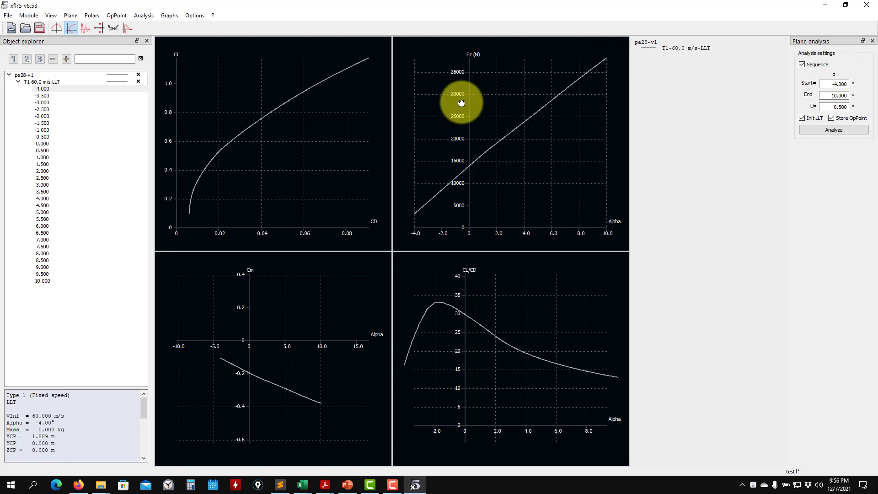
{"action": "scroll", "coordinate": [480, 186], "scroll_direction": "up", "scroll_amount": 4}
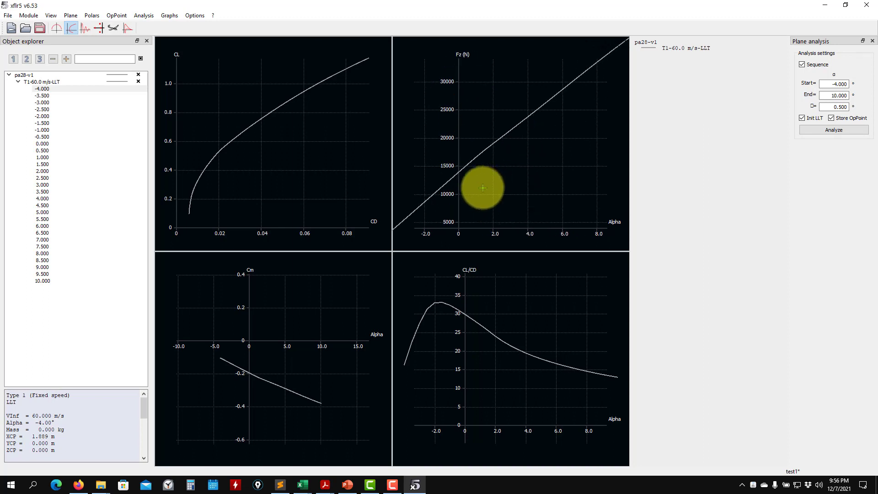
{"action": "left_click_drag", "start_coordinate": [454, 193], "coordinate": [470, 135]}
{"action": "scroll", "coordinate": [512, 146], "scroll_direction": "up", "scroll_amount": 4}
{"action": "scroll", "coordinate": [451, 192], "scroll_direction": "up", "scroll_amount": 4}
{"action": "scroll", "coordinate": [459, 166], "scroll_direction": "up", "scroll_amount": 4}
{"action": "left_click_drag", "start_coordinate": [525, 145], "coordinate": [454, 180]}
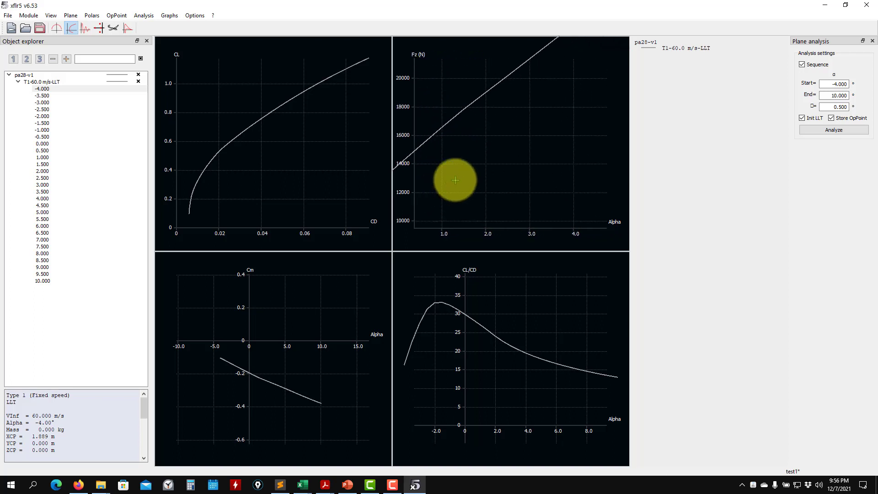
{"action": "scroll", "coordinate": [455, 180], "scroll_direction": "down", "scroll_amount": 3}
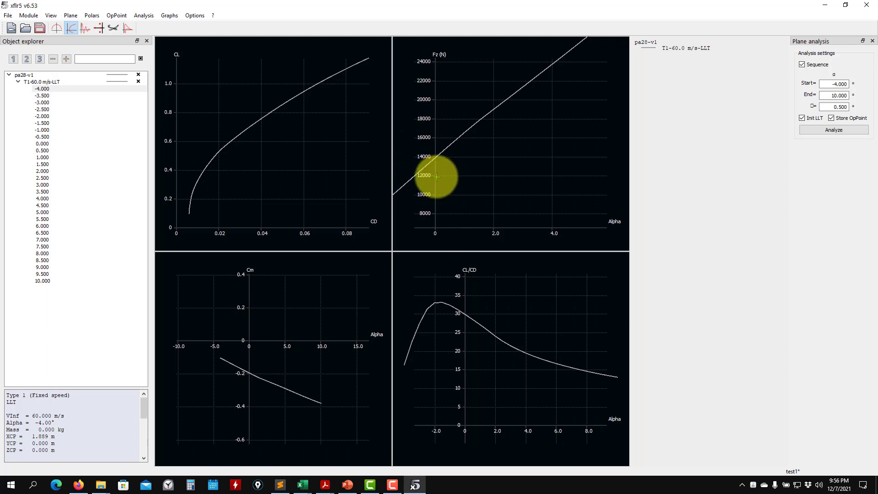
{"action": "scroll", "coordinate": [446, 176], "scroll_direction": "down", "scroll_amount": 5}
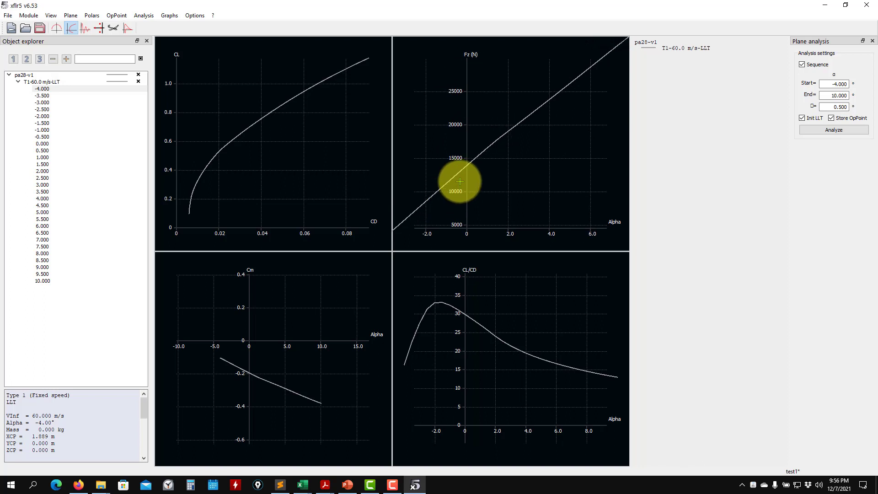
{"action": "scroll", "coordinate": [457, 188], "scroll_direction": "down", "scroll_amount": 4}
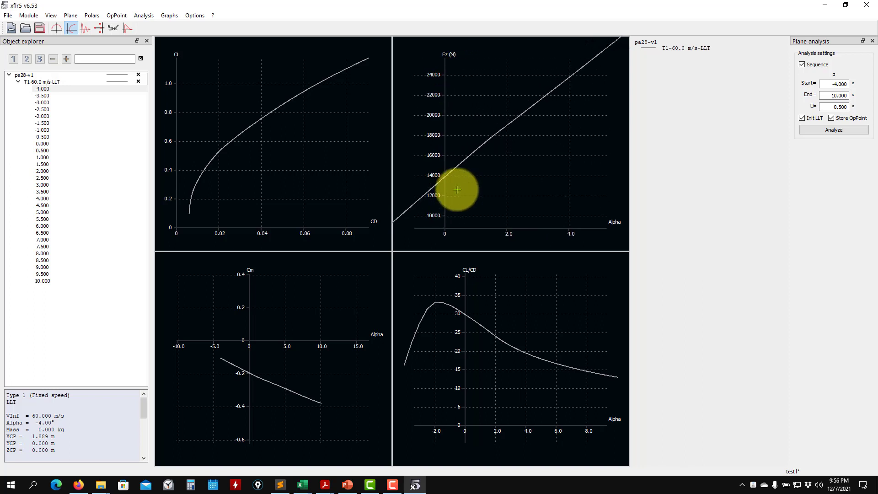
{"action": "scroll", "coordinate": [446, 192], "scroll_direction": "down", "scroll_amount": 5}
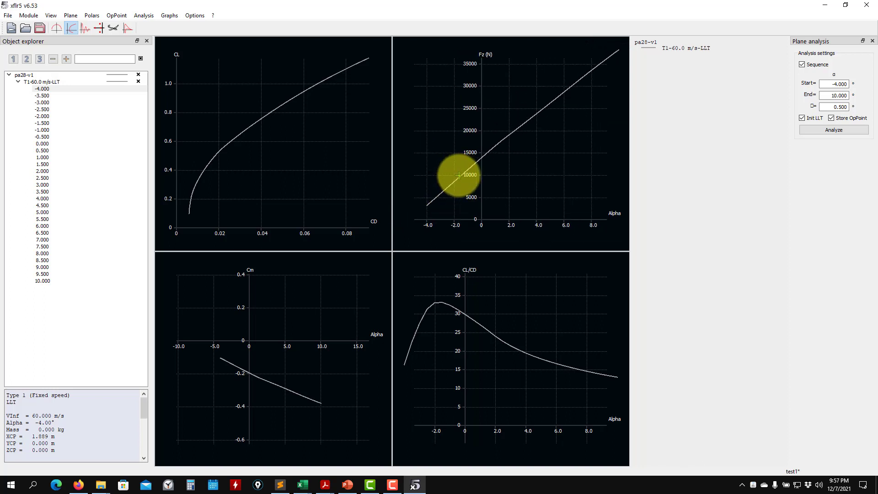
{"action": "left_click_drag", "start_coordinate": [486, 195], "coordinate": [477, 177]}
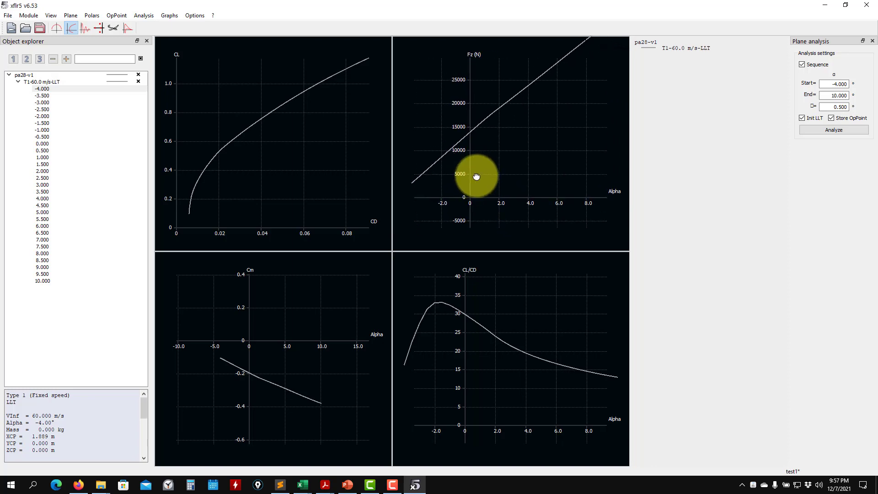
Step: Switch to PowerPoint, check the weight, speed and altitude requirements on slide 2, and return to XFLR5
{"action": "left_click", "coordinate": [348, 486]}
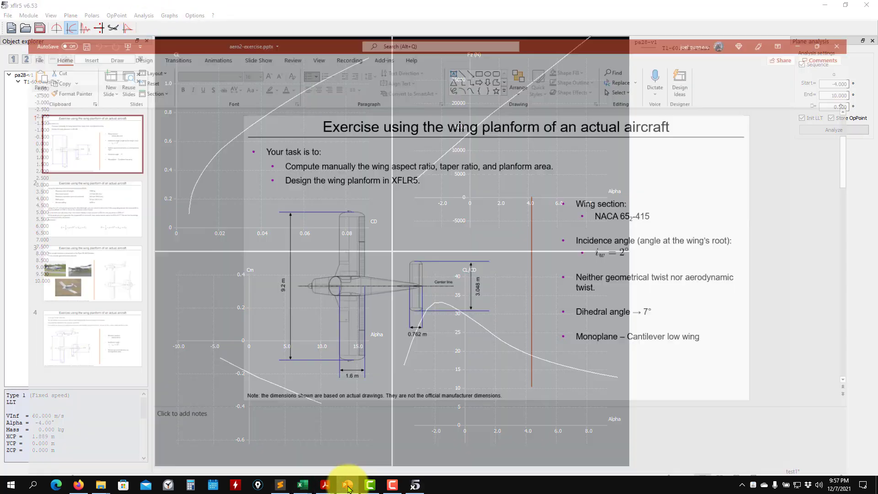
{"action": "left_click", "coordinate": [118, 195]}
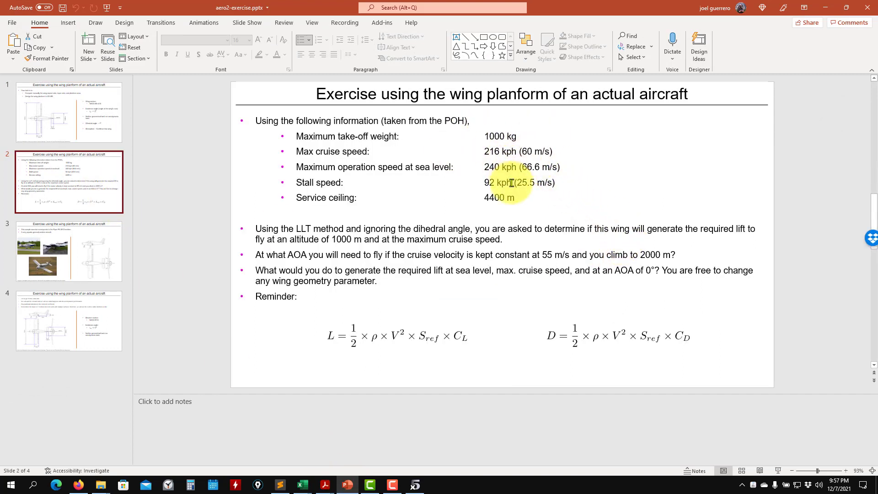
{"action": "left_click", "coordinate": [832, 11]}
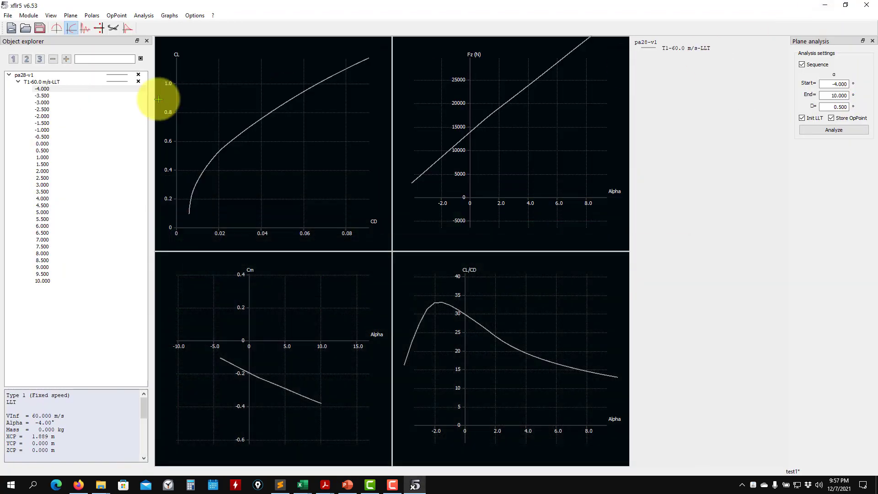
Step: Start a new wing analysis definition and set its air density and viscosity from a 1000 m altitude
{"action": "left_click", "coordinate": [145, 16]}
{"action": "left_click", "coordinate": [146, 28]}
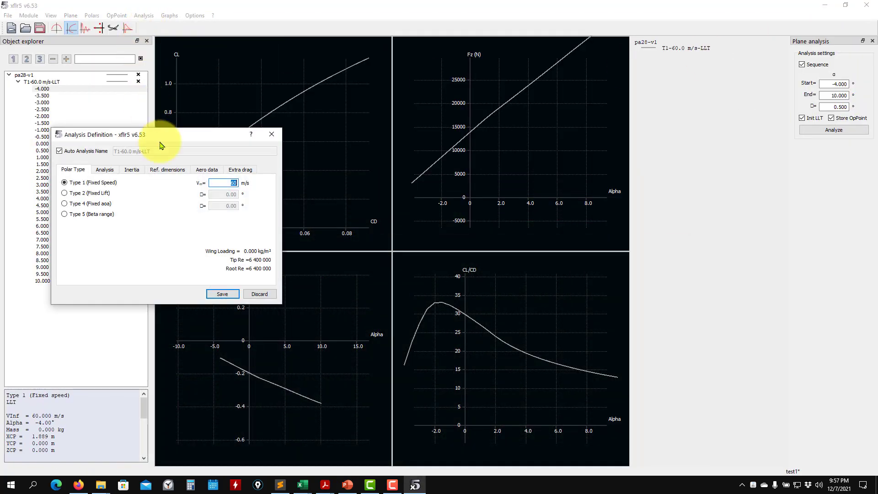
{"action": "left_click", "coordinate": [206, 169]}
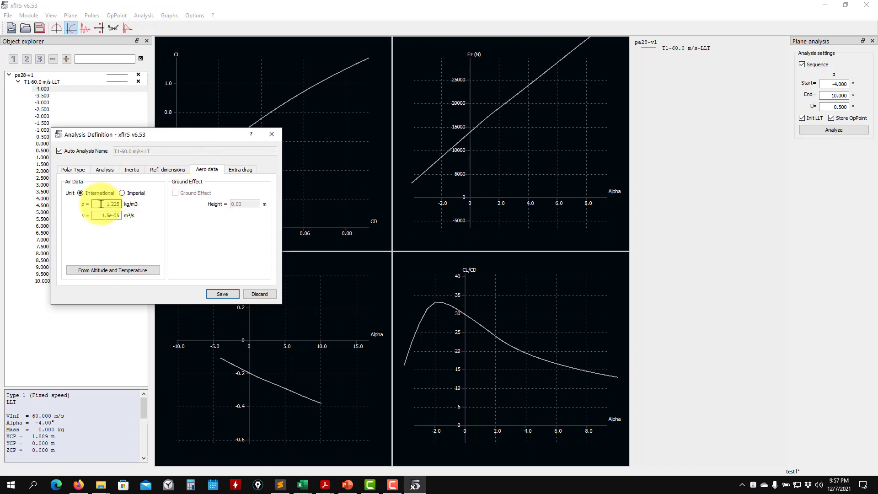
{"action": "left_click", "coordinate": [118, 271]}
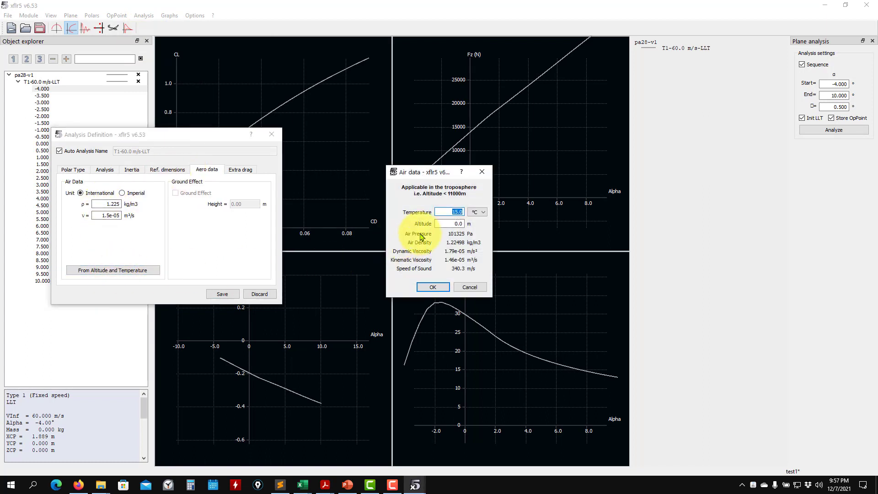
{"action": "key", "text": "Tab"}
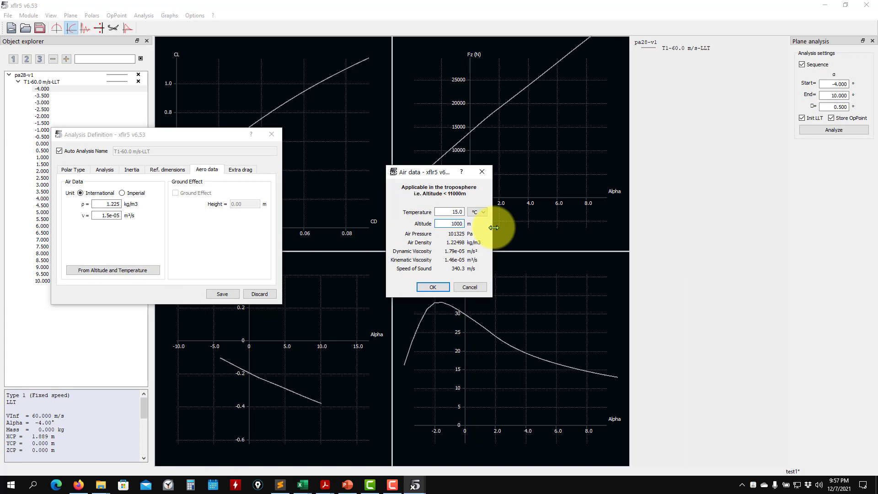
{"action": "left_click", "coordinate": [432, 288]}
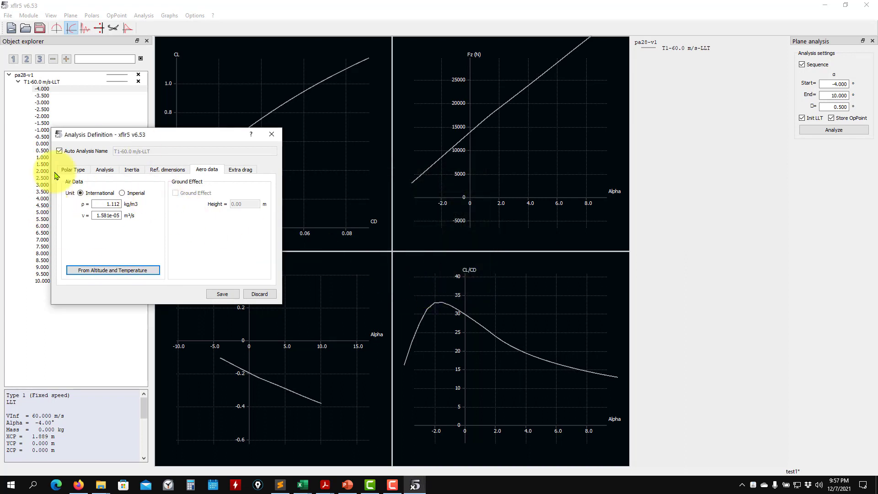
Step: Save the analysis over the existing T1-60.0 m/s-LLT polar and rerun it from -4° to 10° in 0.5° increments
{"action": "left_click", "coordinate": [222, 294]}
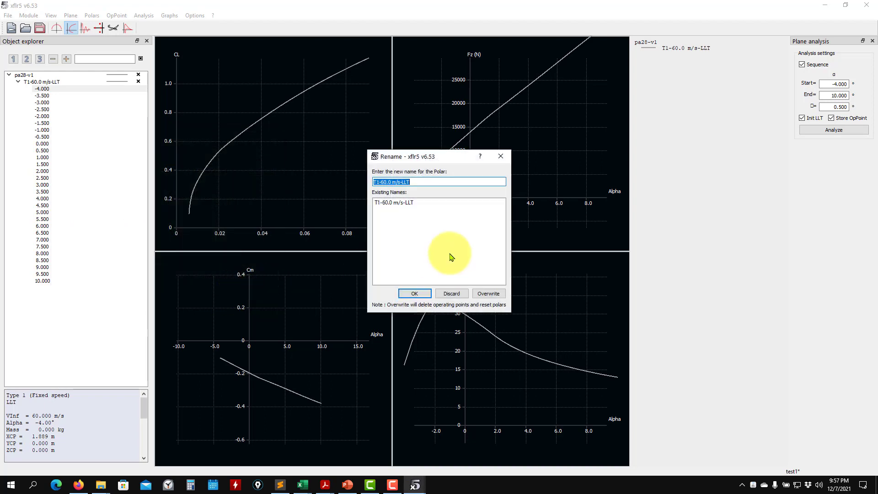
{"action": "left_click", "coordinate": [415, 292]}
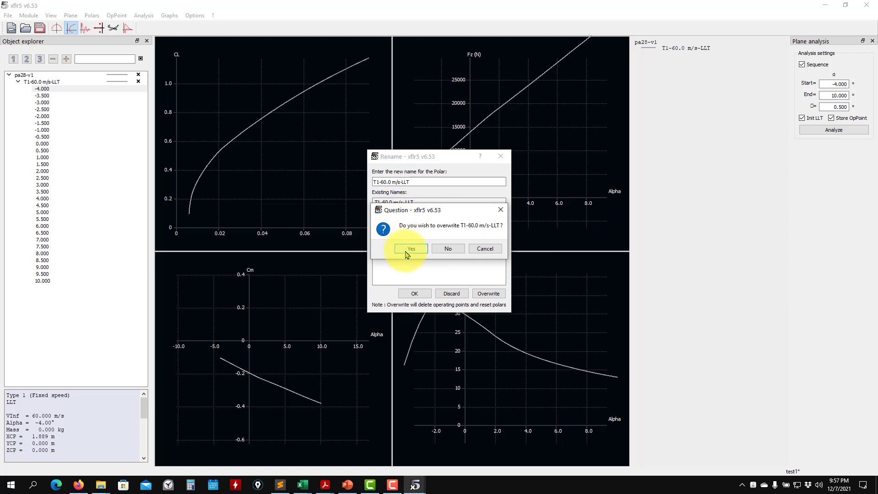
{"action": "left_click", "coordinate": [408, 253]}
{"action": "left_click", "coordinate": [847, 131]}
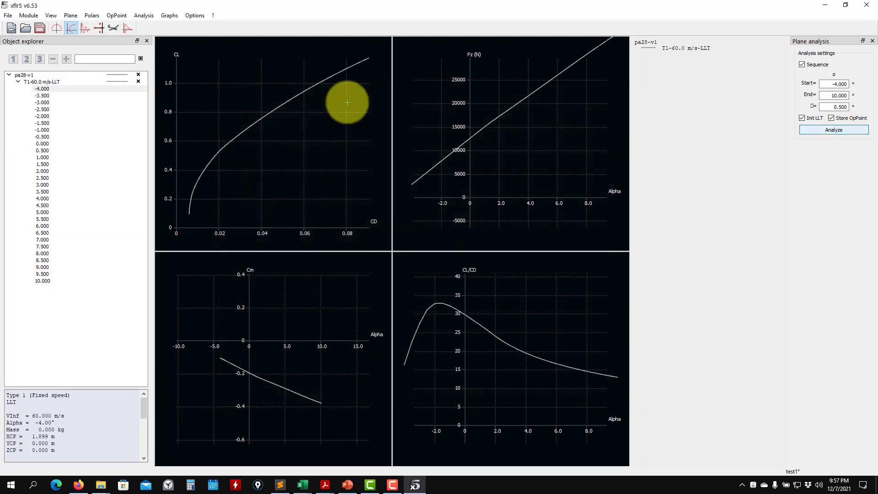
Step: Examine the recalculated Fz versus alpha curve around 0° alpha and select the 0° operating point
{"action": "scroll", "coordinate": [466, 176], "scroll_direction": "up", "scroll_amount": 5}
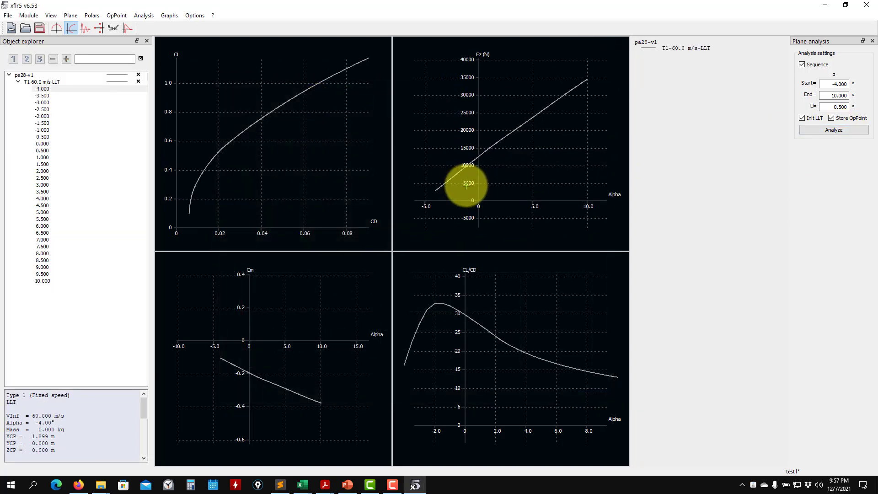
{"action": "scroll", "coordinate": [475, 154], "scroll_direction": "up", "scroll_amount": 1}
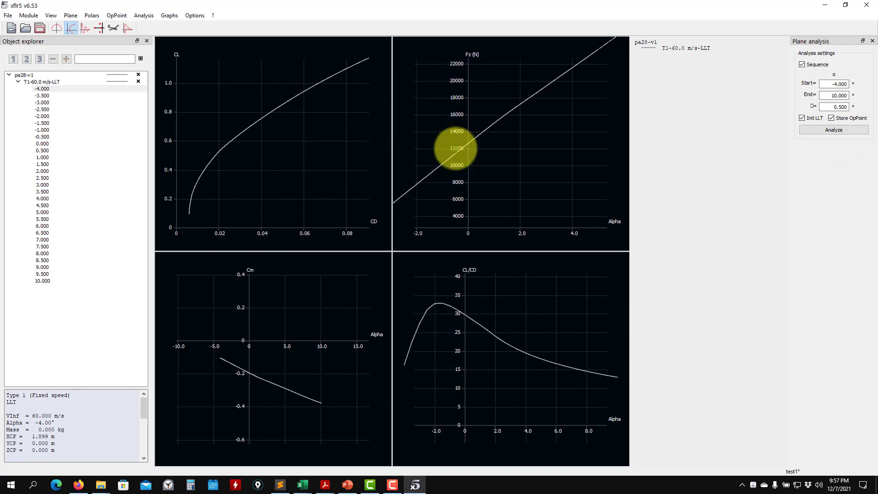
{"action": "scroll", "coordinate": [461, 160], "scroll_direction": "up", "scroll_amount": 1}
{"action": "scroll", "coordinate": [461, 161], "scroll_direction": "down", "scroll_amount": 1}
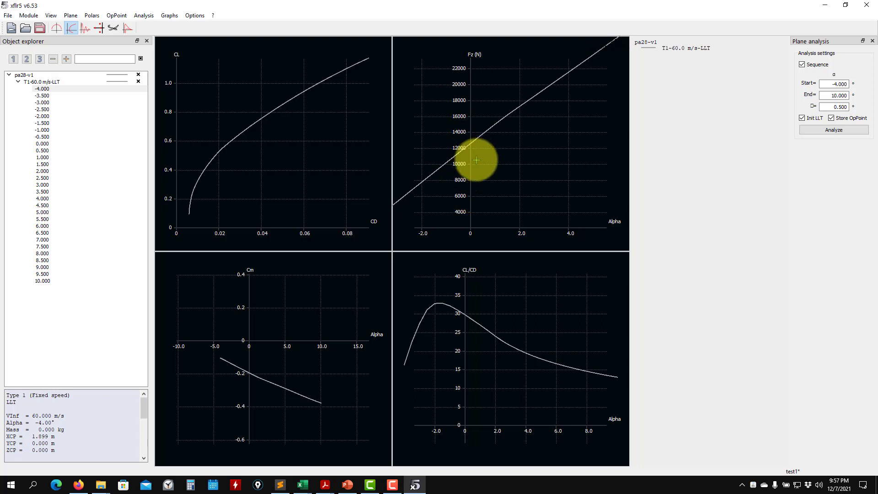
{"action": "scroll", "coordinate": [481, 172], "scroll_direction": "down", "scroll_amount": 5}
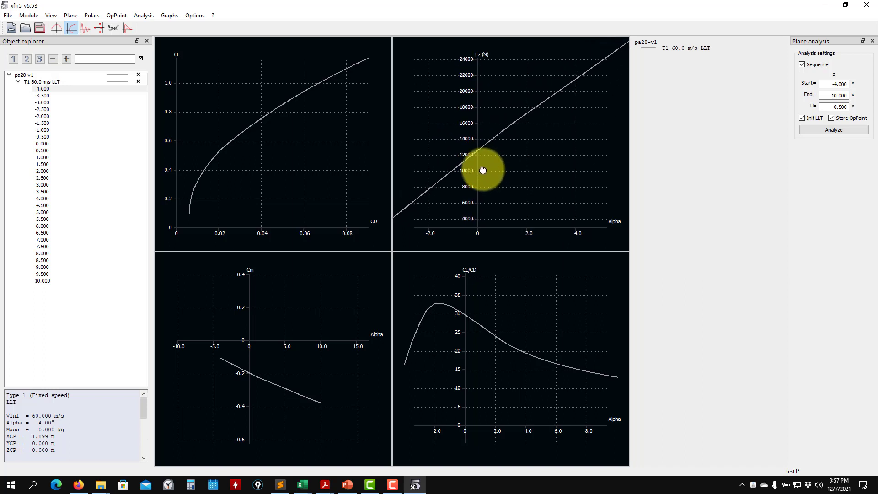
{"action": "left_click", "coordinate": [49, 178]}
{"action": "left_click", "coordinate": [47, 205]}
{"action": "left_click", "coordinate": [45, 165]}
{"action": "left_click", "coordinate": [45, 143]}
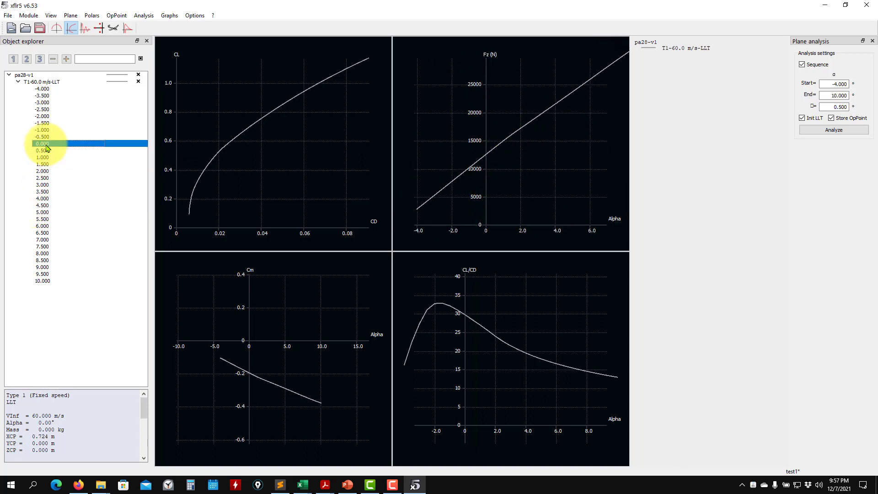
{"action": "left_click_drag", "start_coordinate": [550, 172], "coordinate": [521, 179]}
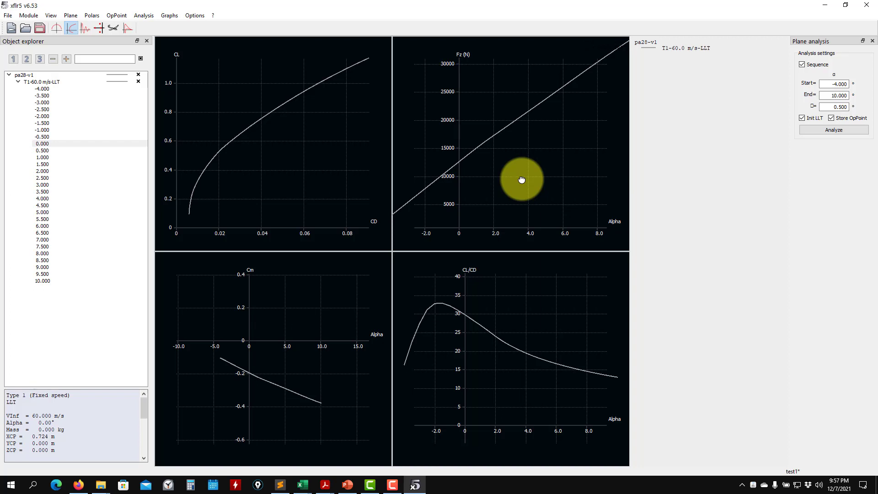
Step: Switch to the operating point view, compare the induced angle distribution for angles up to 6°, and return to 0°
{"action": "left_click", "coordinate": [57, 27]}
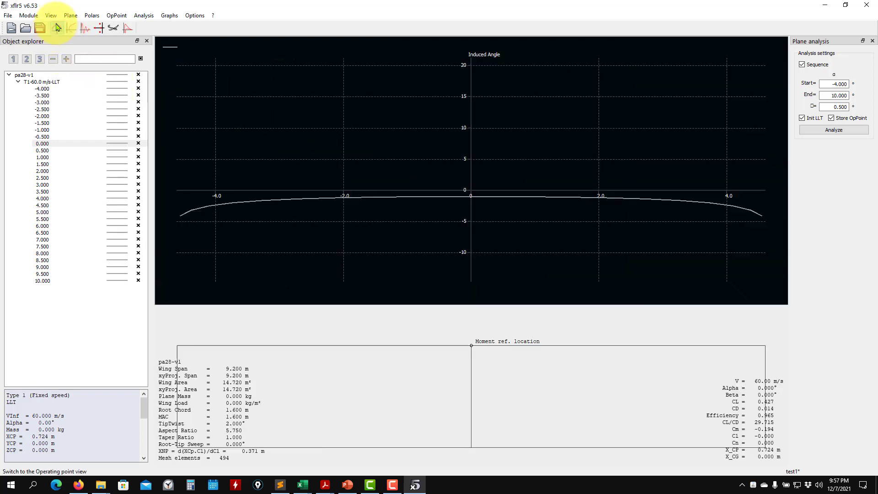
{"action": "left_click", "coordinate": [43, 150]}
{"action": "left_click", "coordinate": [43, 158]}
{"action": "left_click", "coordinate": [42, 172]}
{"action": "left_click", "coordinate": [42, 184]}
{"action": "left_click", "coordinate": [43, 198]}
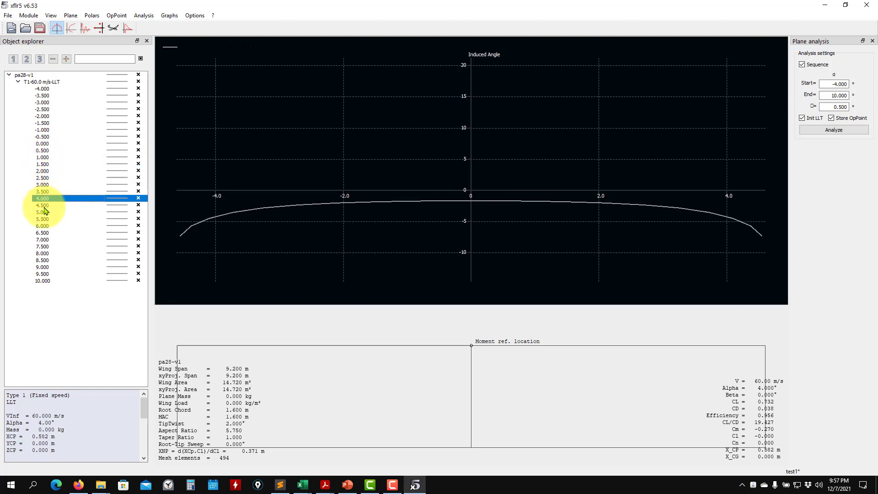
{"action": "left_click", "coordinate": [42, 211]}
{"action": "left_click", "coordinate": [42, 226]}
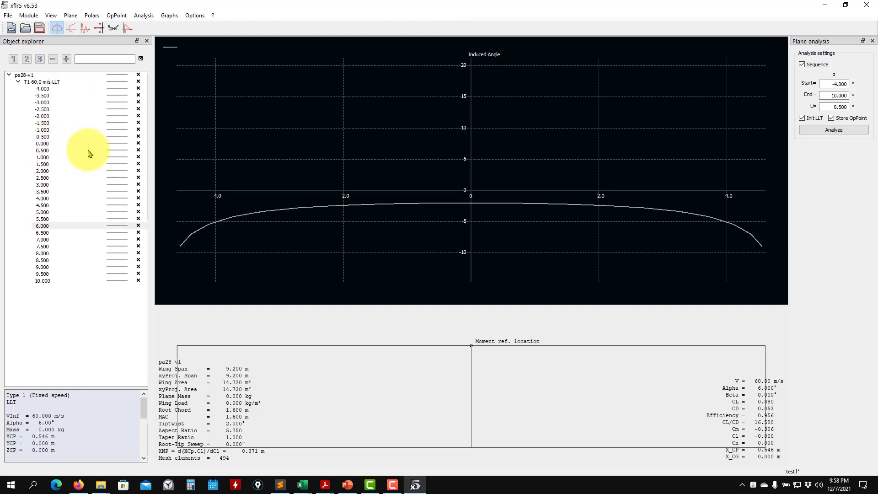
{"action": "left_click", "coordinate": [43, 144]}
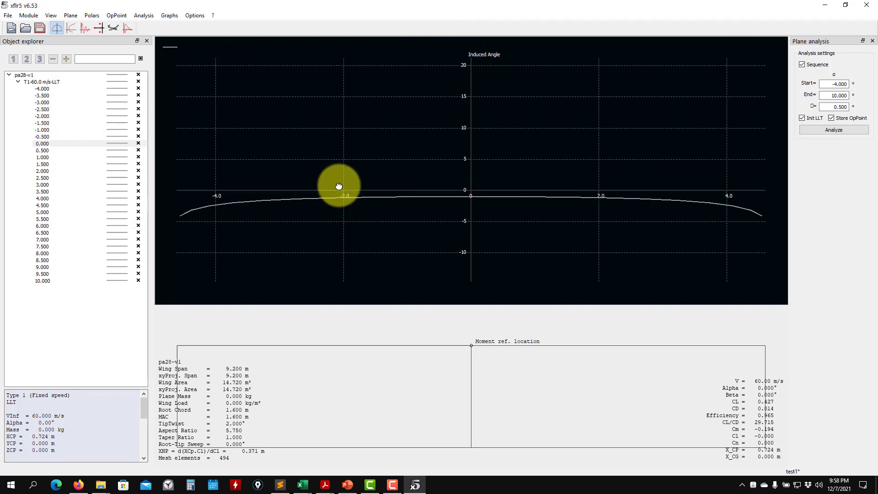
Step: Rescale the induced angle graph, compare the two-, four- and all-graph layouts, and return to Graph 1 alone
{"action": "key", "text": "r"}
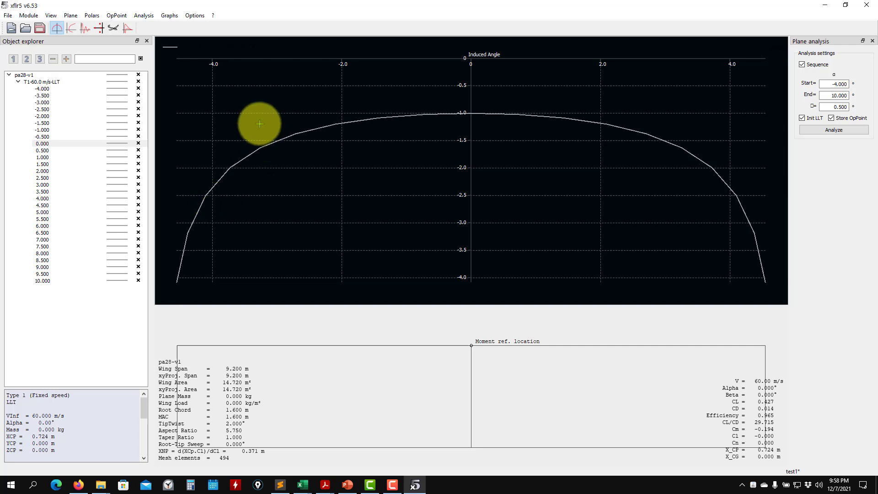
{"action": "left_click", "coordinate": [170, 16]}
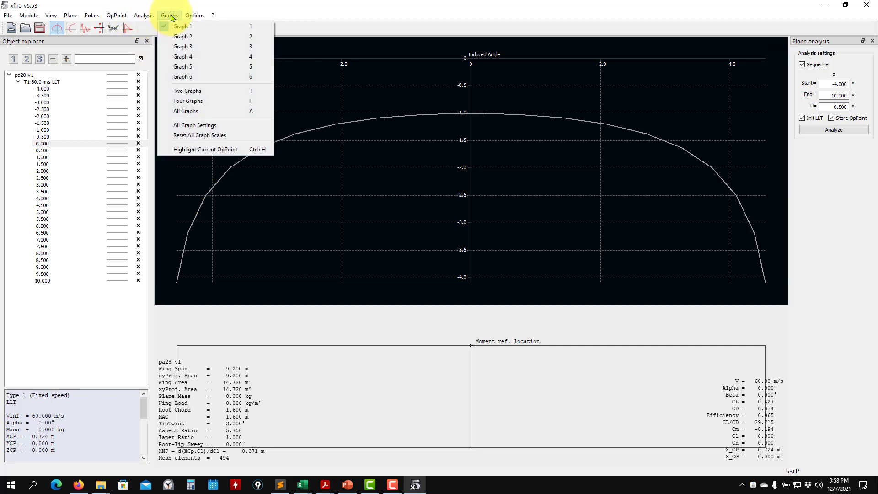
{"action": "left_click", "coordinate": [188, 90]}
{"action": "left_click", "coordinate": [175, 15]}
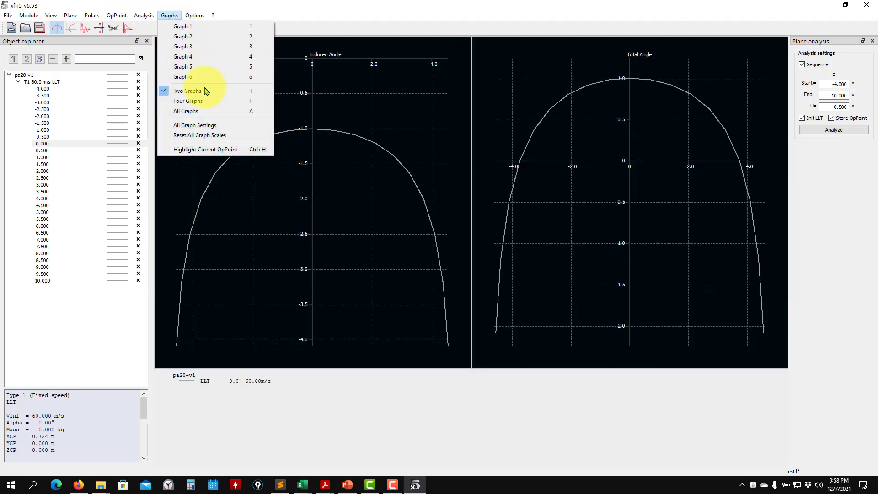
{"action": "left_click", "coordinate": [188, 101]}
{"action": "left_click", "coordinate": [169, 15]}
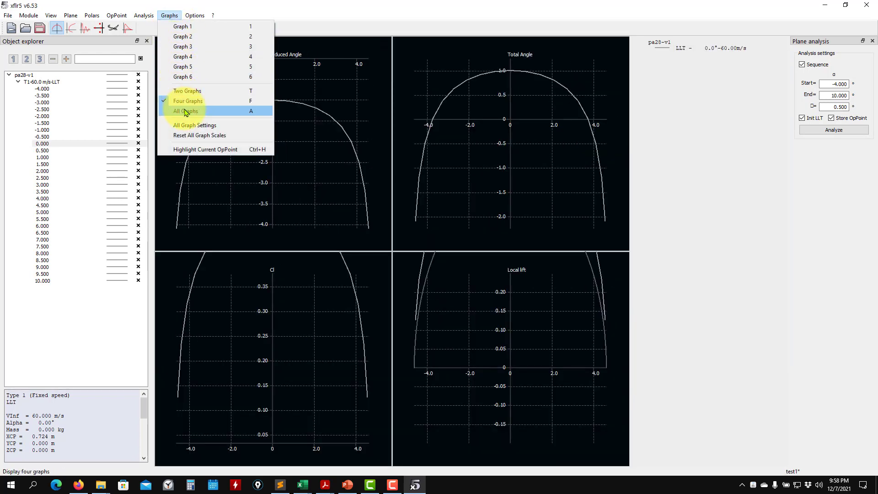
{"action": "left_click", "coordinate": [186, 110]}
{"action": "left_click", "coordinate": [170, 15]}
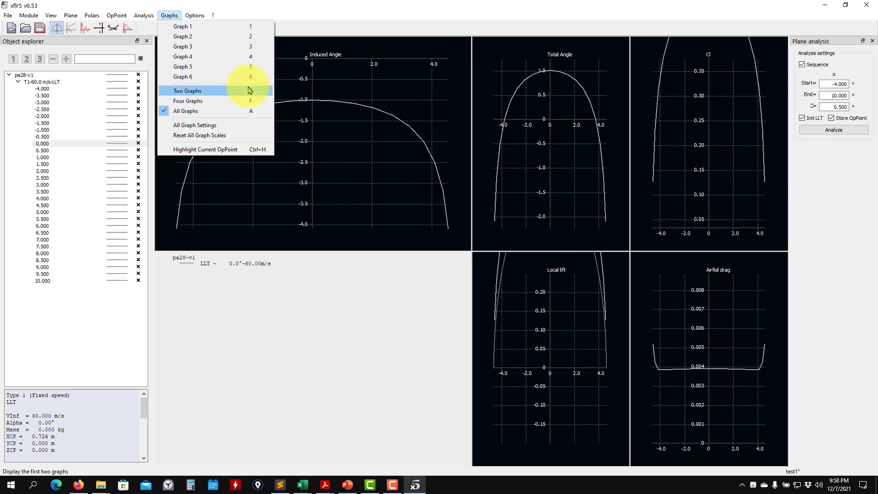
{"action": "left_click", "coordinate": [184, 27]}
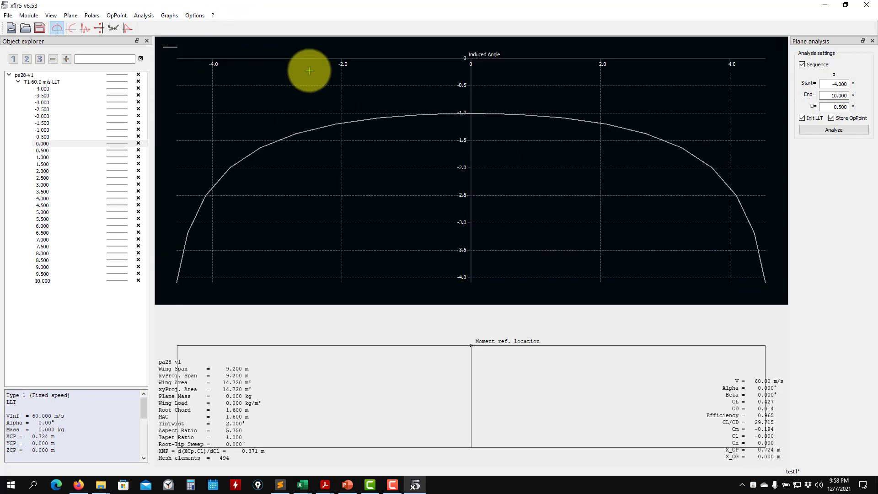
Step: Examine the total angle, Cl and local lift distributions at 0° one by one, rescaling the Cl and local lift graphs to fit
{"action": "key", "text": "2"}
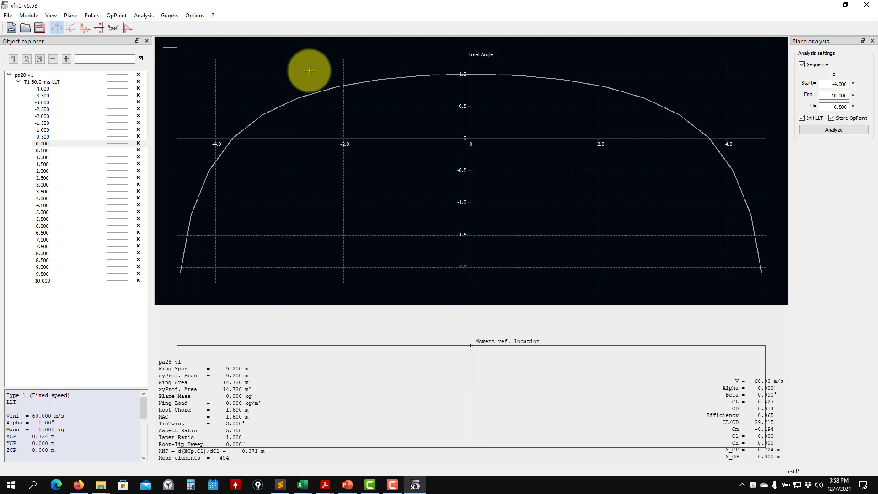
{"action": "key", "text": "3"}
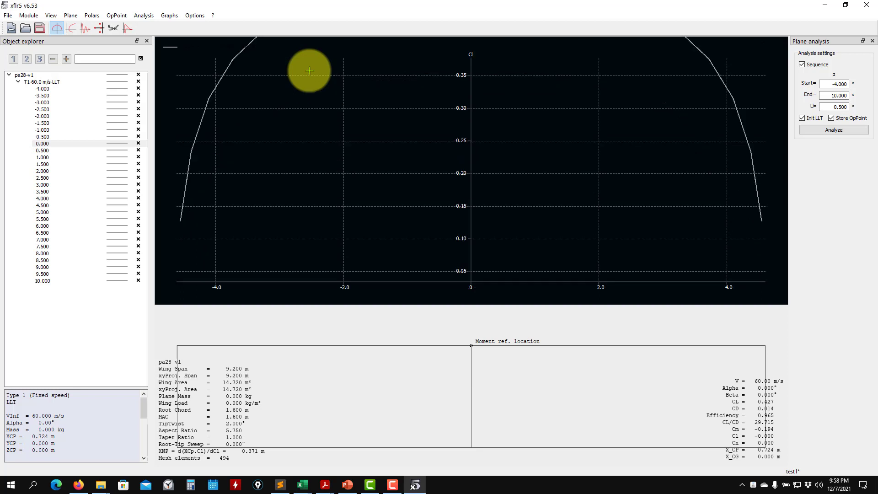
{"action": "key", "text": "r"}
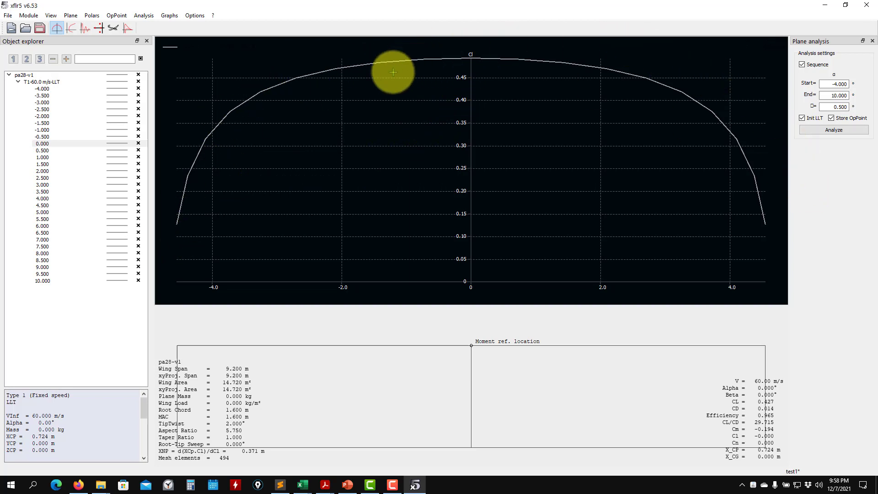
{"action": "key", "text": "2"}
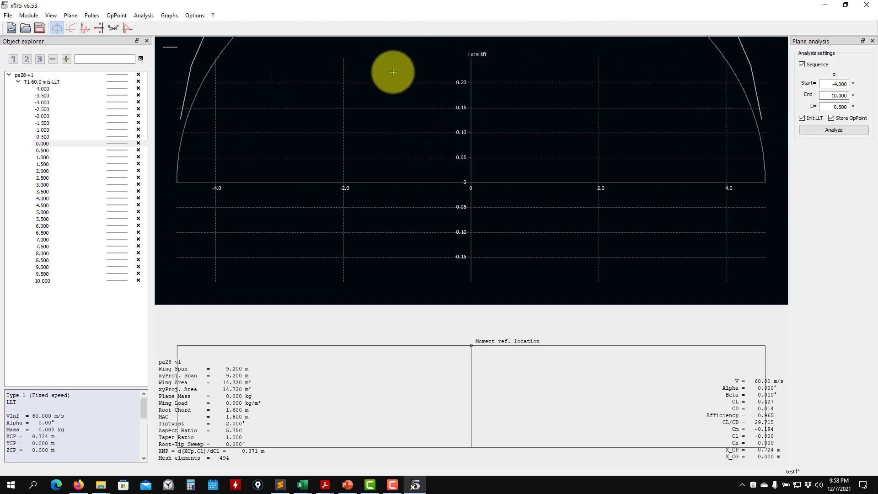
{"action": "left_click", "coordinate": [371, 196]}
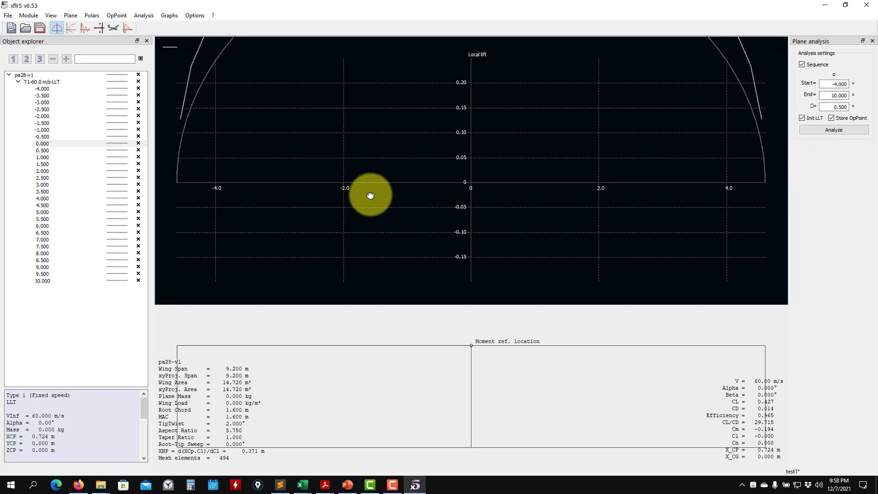
{"action": "key", "text": "r"}
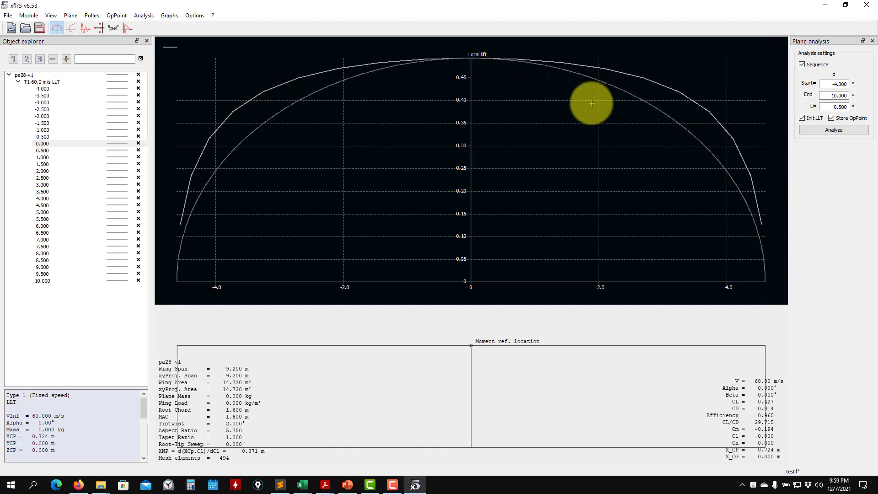
Step: Change the curve colour of the 0° operating point to yellow-green
{"action": "right_click", "coordinate": [113, 145]}
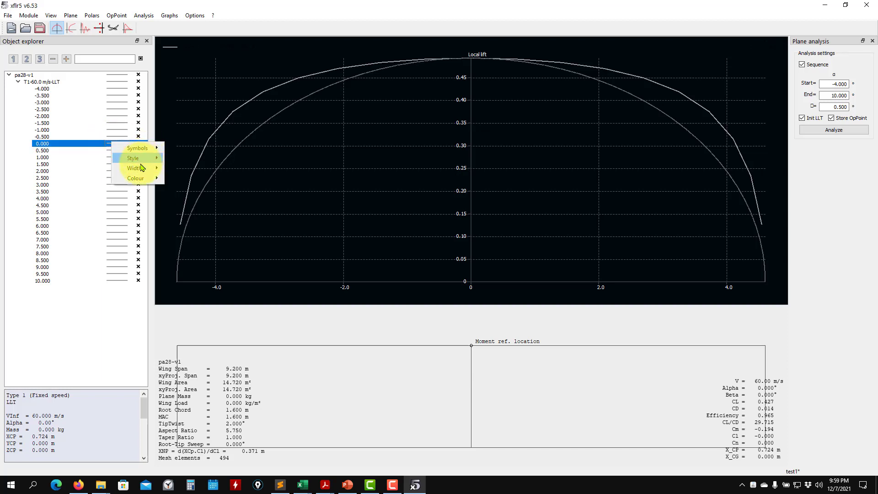
{"action": "mouse_move", "coordinate": [150, 182]}
{"action": "left_click", "coordinate": [218, 186]}
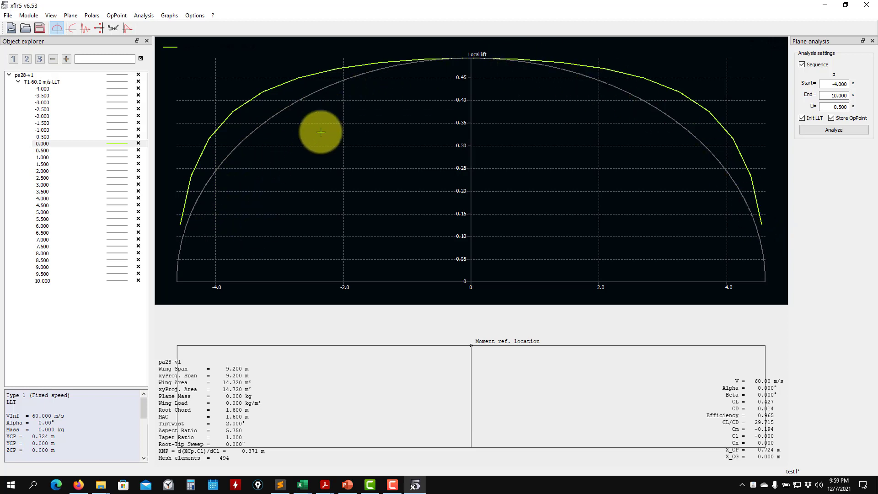
Step: Hide the elliptic target curve on the local lift graph, show it again with Max local Cl adjustment, and reset the graph scale
{"action": "right_click", "coordinate": [349, 116]}
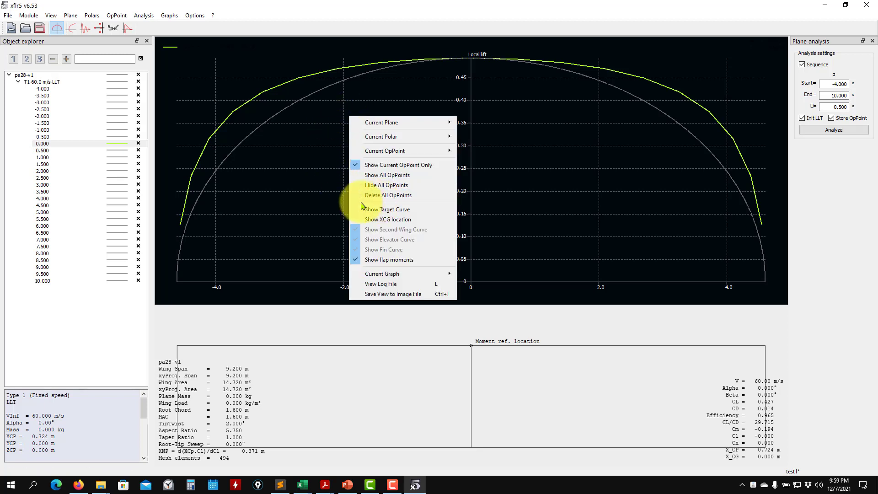
{"action": "left_click", "coordinate": [388, 210]}
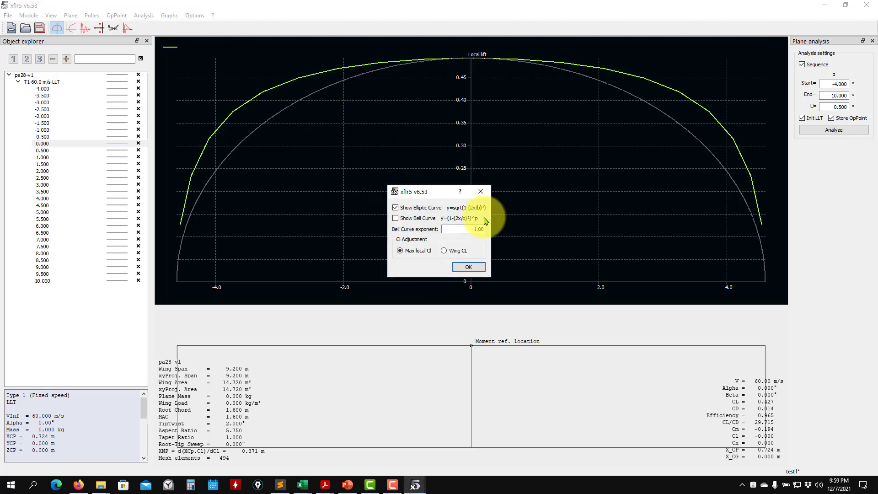
{"action": "left_click", "coordinate": [476, 266]}
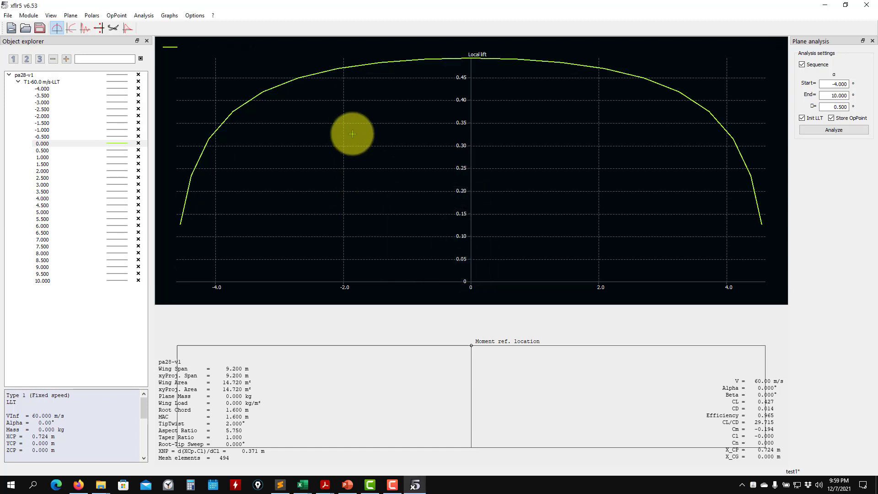
{"action": "right_click", "coordinate": [338, 128]}
{"action": "left_click", "coordinate": [376, 220]}
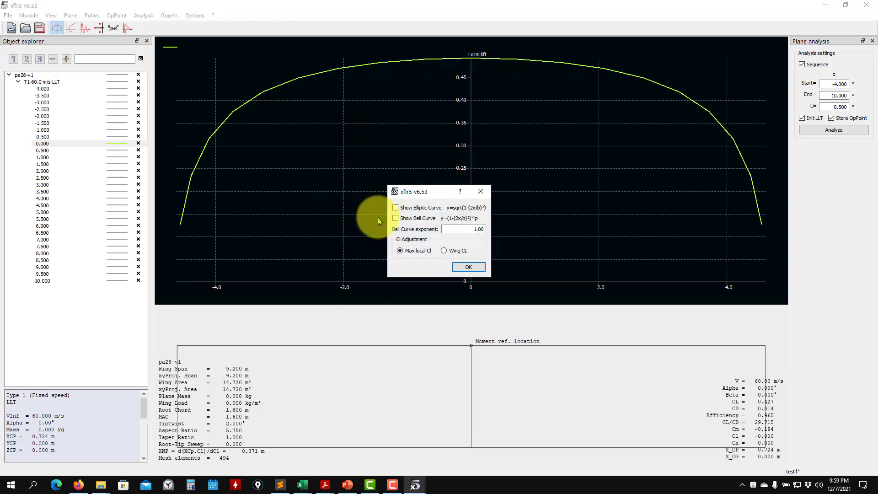
{"action": "left_click", "coordinate": [404, 211]}
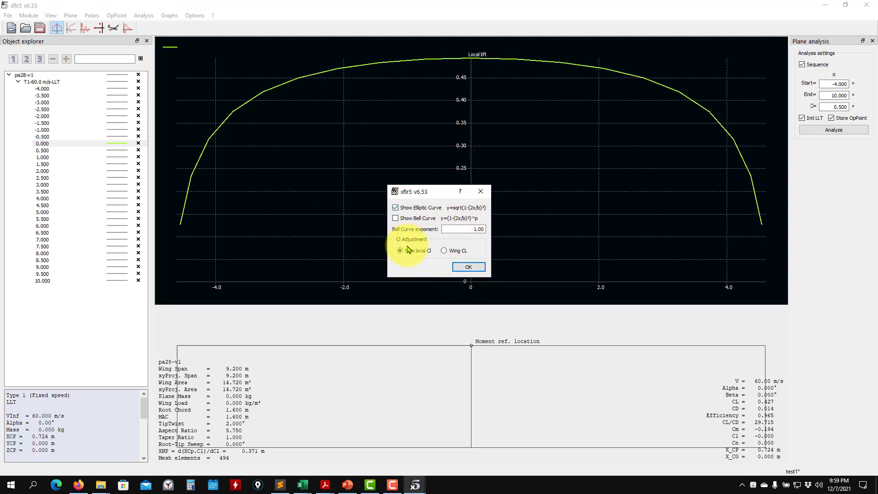
{"action": "left_click", "coordinate": [469, 267]}
{"action": "left_click_drag", "start_coordinate": [372, 111], "coordinate": [400, 119]}
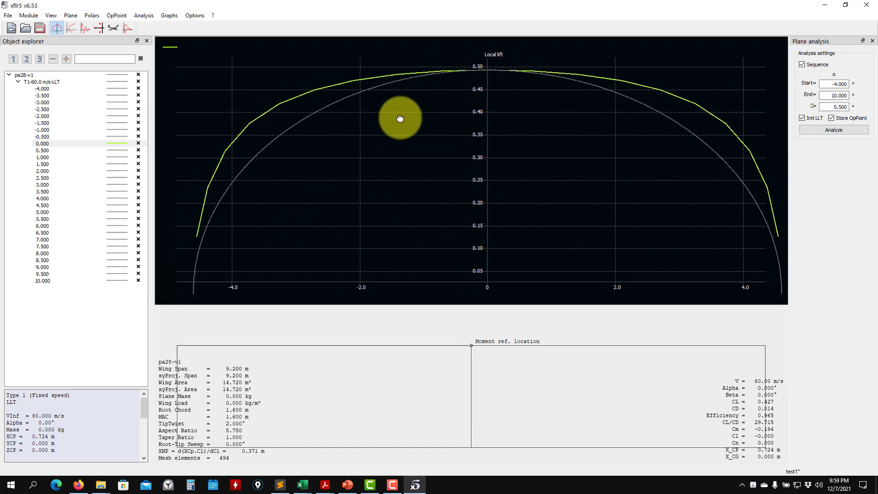
{"action": "key", "text": "r"}
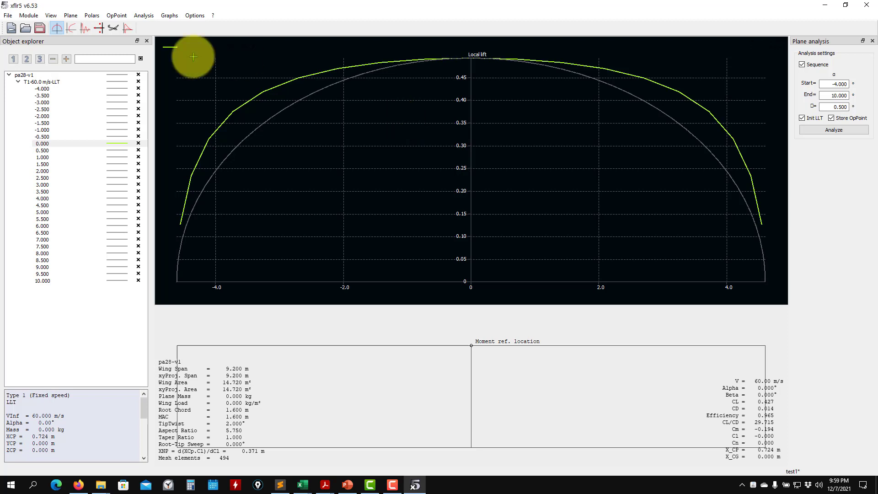
Step: Compare the local lift distribution with the ellipse, and examine the CL versus CD and Cm versus alpha curves in the polar view
{"action": "left_click", "coordinate": [73, 30]}
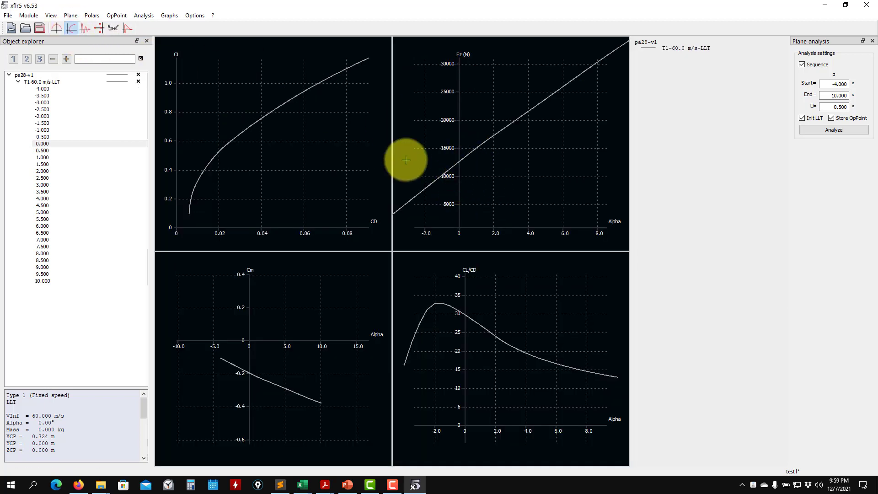
{"action": "left_click", "coordinate": [58, 29]}
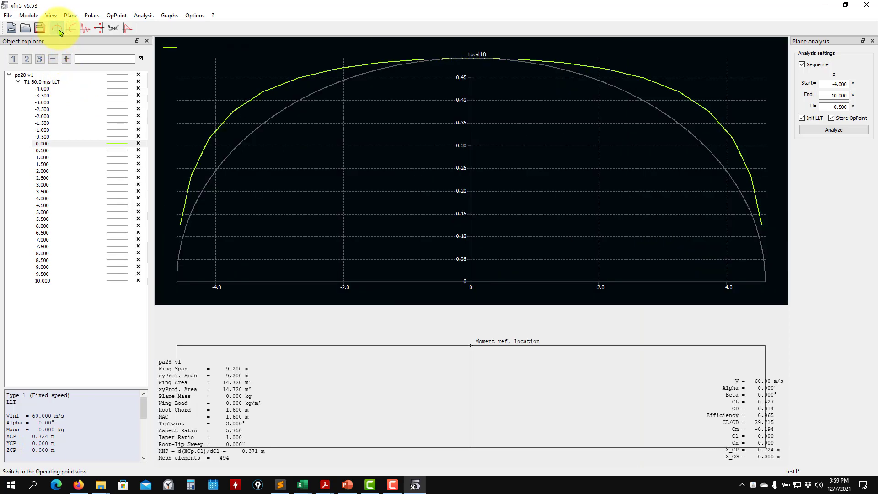
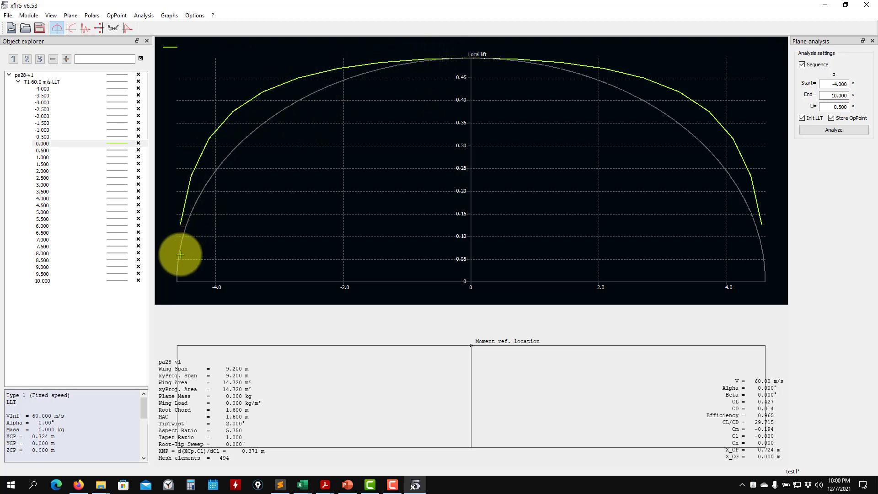
{"action": "left_click", "coordinate": [71, 28]}
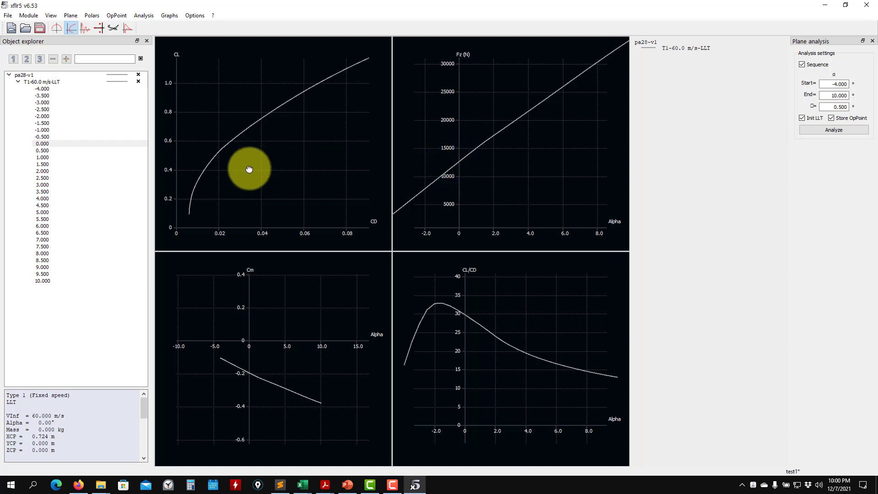
{"action": "left_click_drag", "start_coordinate": [250, 168], "coordinate": [269, 174]}
{"action": "left_click_drag", "start_coordinate": [247, 390], "coordinate": [256, 363]}
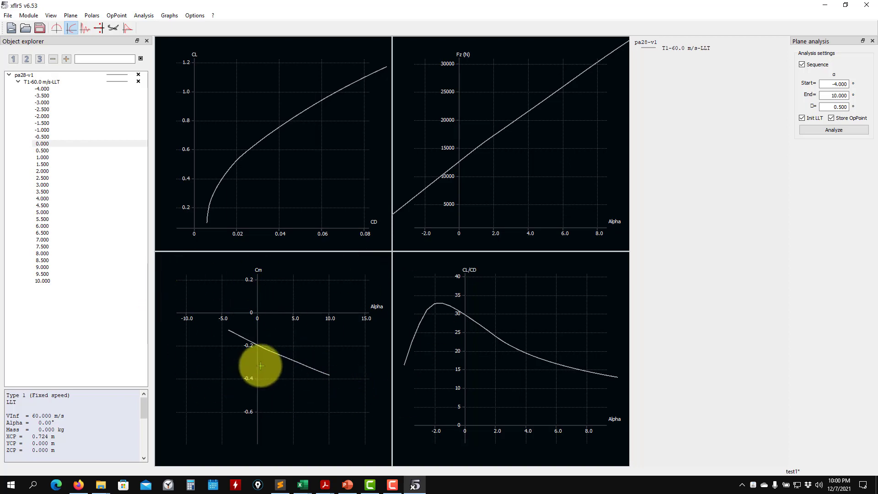
Step: Switch to PowerPoint, review the wing planform exercise on the first slide of aero2-exercise.pptx, and return to XFLR5
{"action": "left_click", "coordinate": [347, 482]}
{"action": "left_click", "coordinate": [68, 128]}
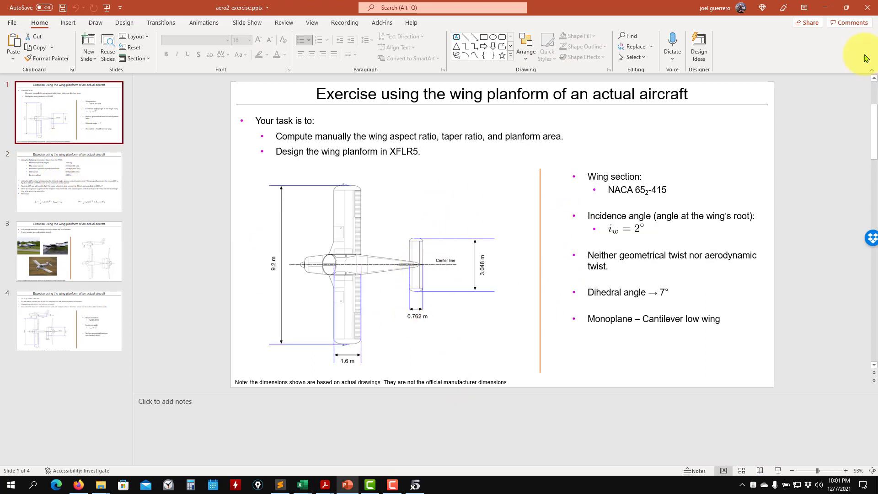
{"action": "left_click", "coordinate": [827, 9]}
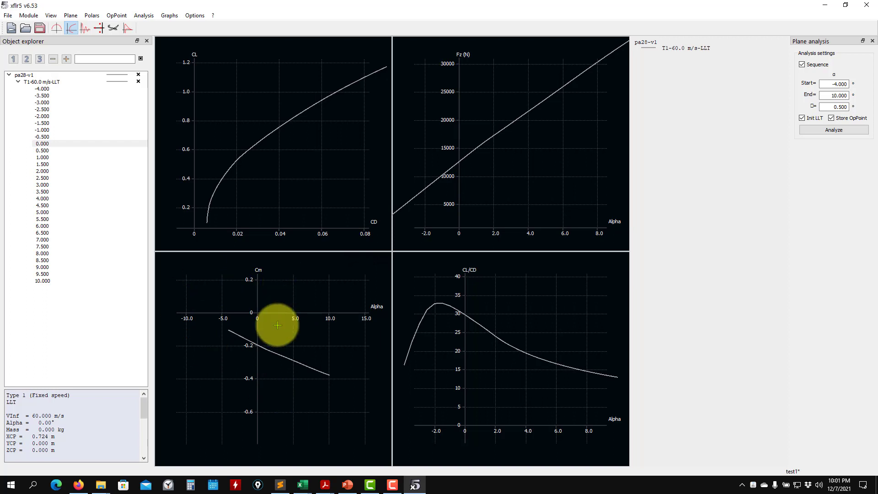
Step: Examine the Fz and CL/CD versus alpha curves closely around 0° and near the peak lift-to-drag ratio
{"action": "left_click_drag", "start_coordinate": [505, 337], "coordinate": [511, 349]}
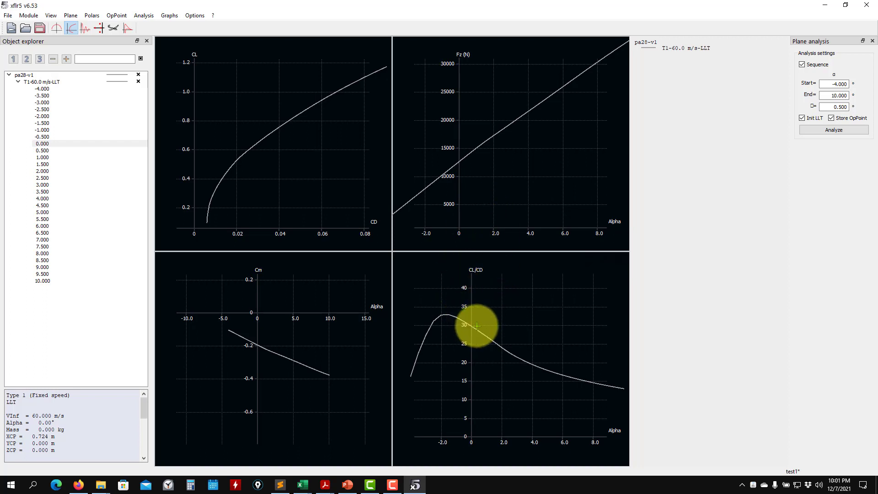
{"action": "scroll", "coordinate": [458, 165], "scroll_direction": "up", "scroll_amount": 3}
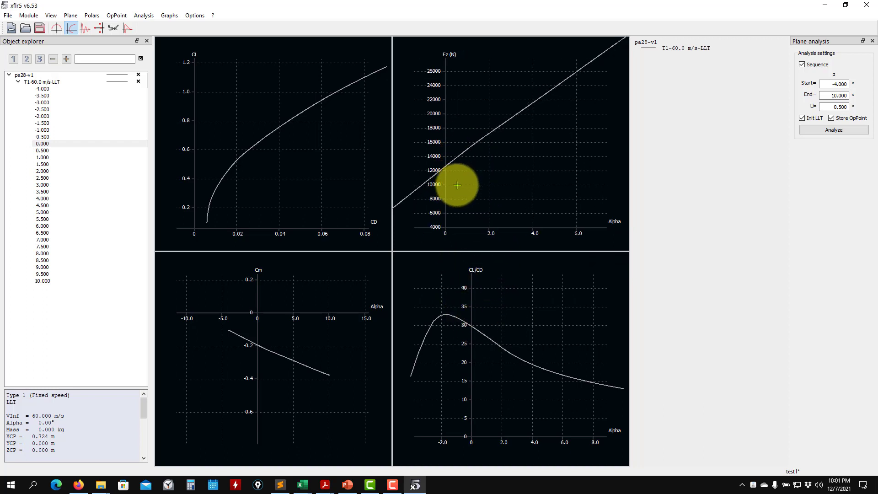
{"action": "scroll", "coordinate": [457, 196], "scroll_direction": "up", "scroll_amount": 3}
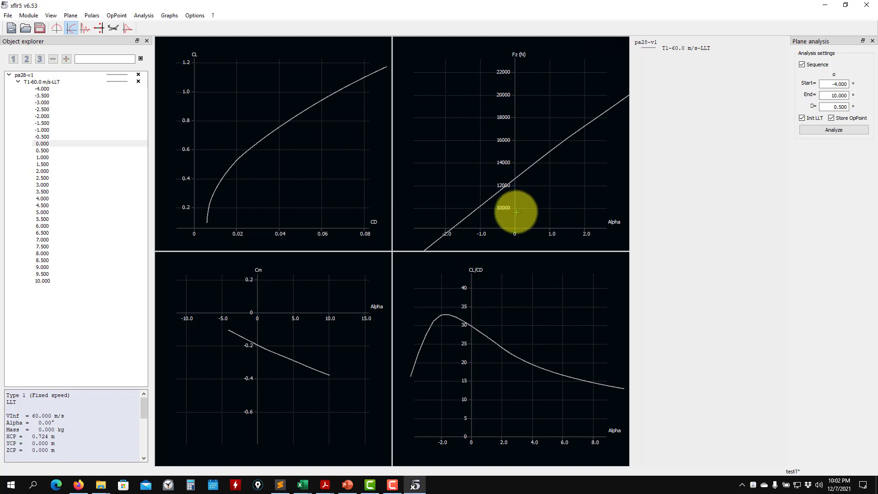
{"action": "scroll", "coordinate": [509, 212], "scroll_direction": "up", "scroll_amount": 2}
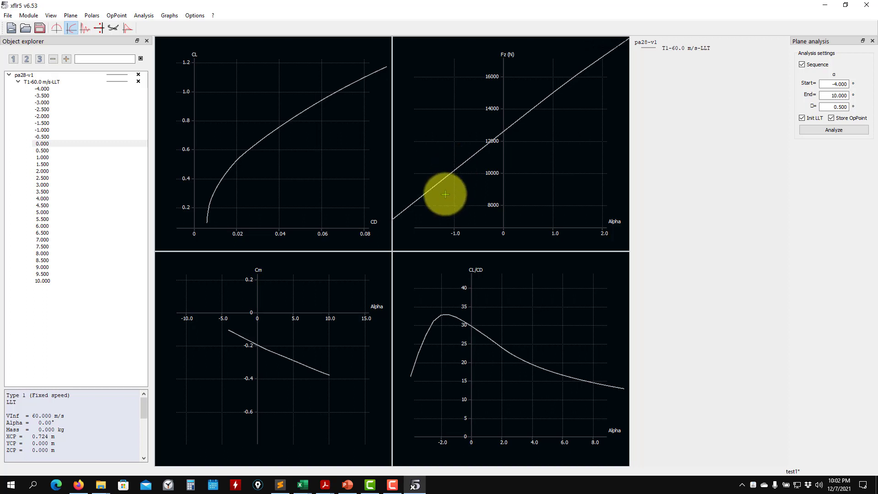
{"action": "scroll", "coordinate": [446, 392], "scroll_direction": "up", "scroll_amount": 10}
{"action": "left_click_drag", "start_coordinate": [441, 342], "coordinate": [498, 408]}
{"action": "scroll", "coordinate": [505, 373], "scroll_direction": "up", "scroll_amount": 8}
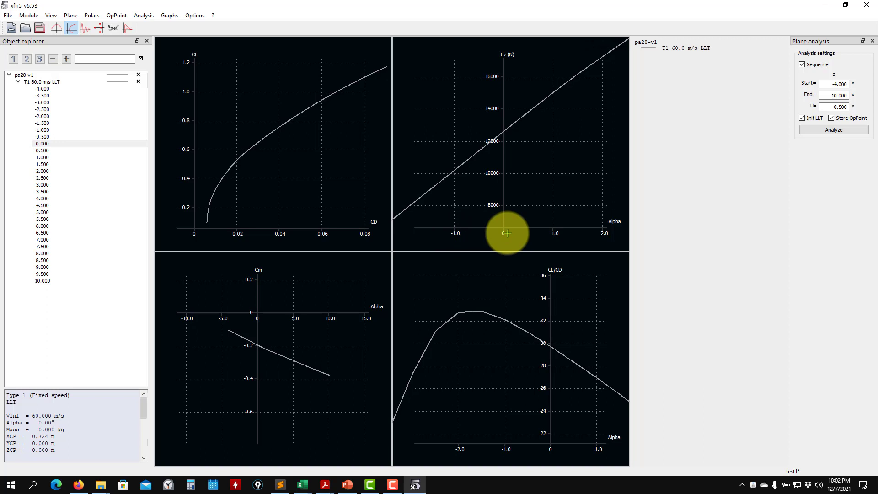
{"action": "scroll", "coordinate": [504, 196], "scroll_direction": "down", "scroll_amount": 4}
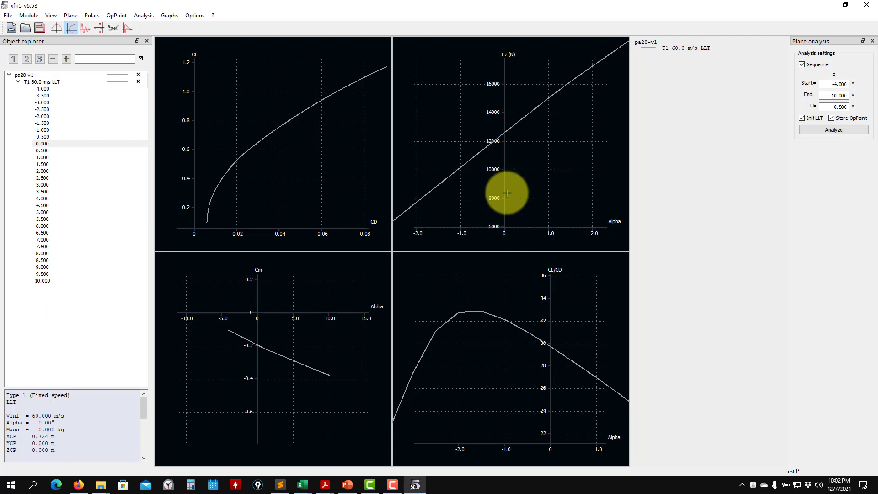
{"action": "scroll", "coordinate": [495, 316], "scroll_direction": "down", "scroll_amount": 2}
{"action": "scroll", "coordinate": [495, 316], "scroll_direction": "down", "scroll_amount": 1}
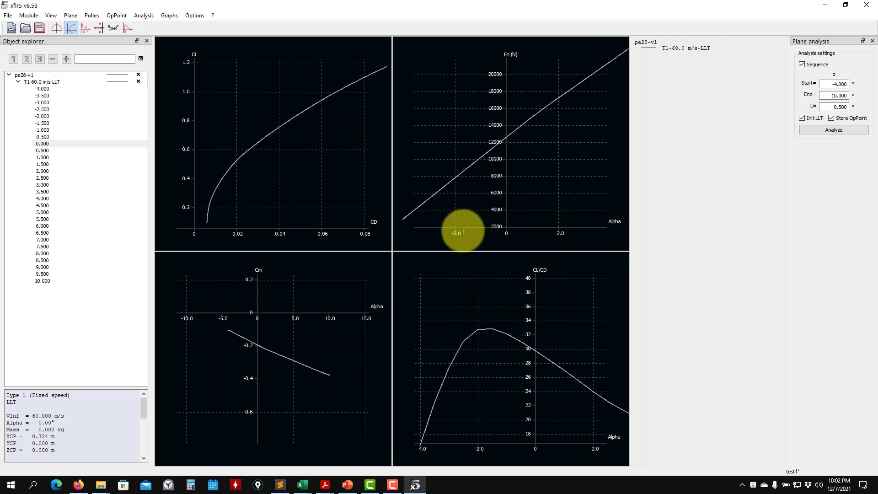
Step: Examine the complete Fz versus alpha curve over the full analysed range from -4° to 10°
{"action": "scroll", "coordinate": [501, 234], "scroll_direction": "down", "scroll_amount": 3}
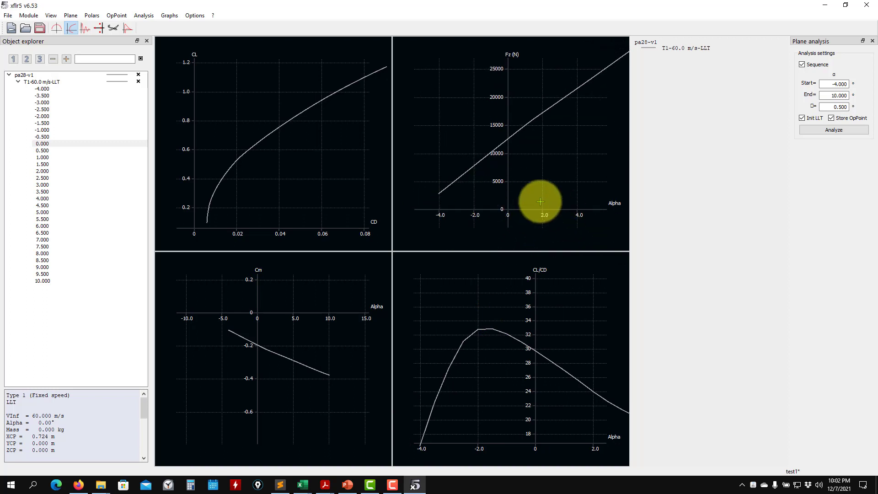
{"action": "scroll", "coordinate": [540, 196], "scroll_direction": "down", "scroll_amount": 2}
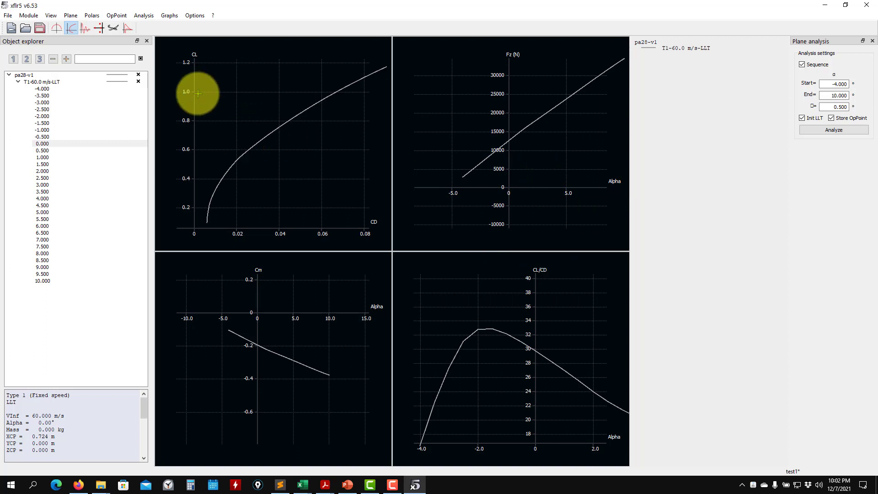
{"action": "left_click_drag", "start_coordinate": [526, 166], "coordinate": [484, 188]}
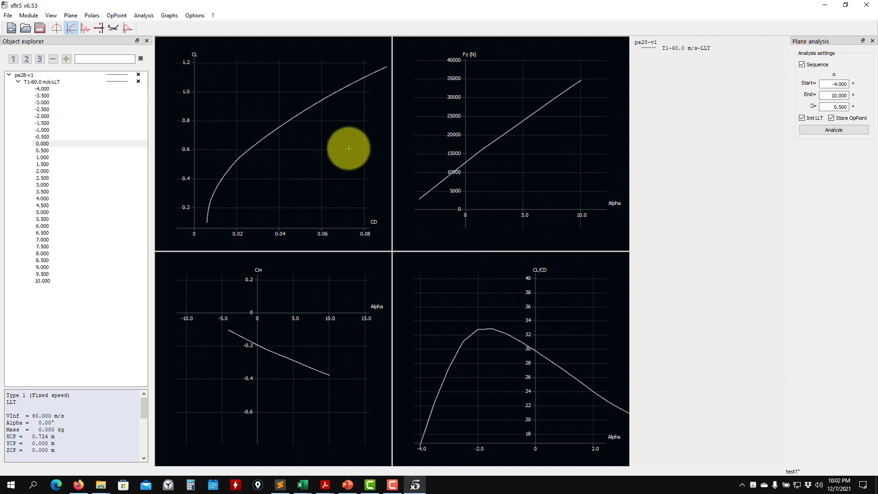
Step: Review the current graph options and open the current polar's options from the Fz versus alpha graph
{"action": "right_click", "coordinate": [487, 83]}
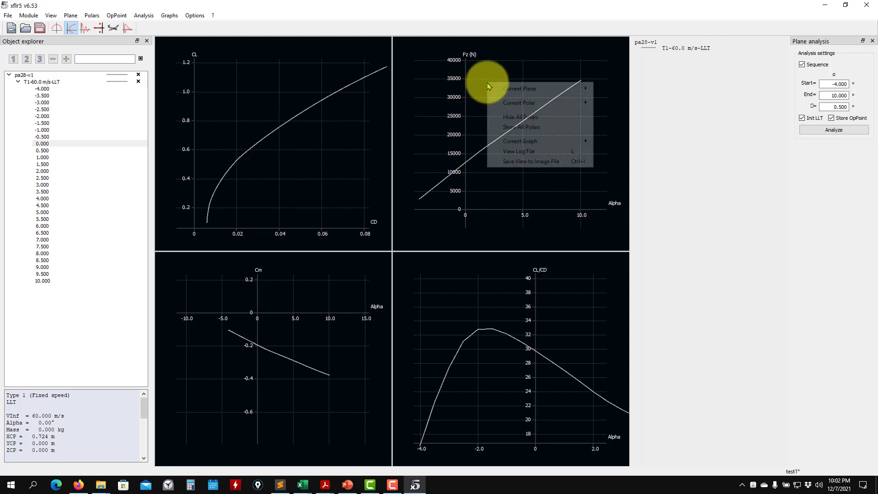
{"action": "mouse_move", "coordinate": [526, 144]}
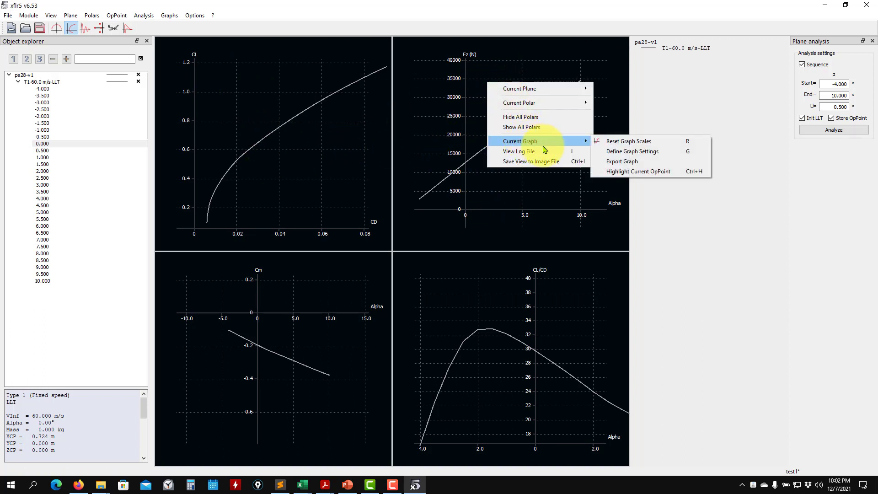
{"action": "mouse_move", "coordinate": [534, 107]}
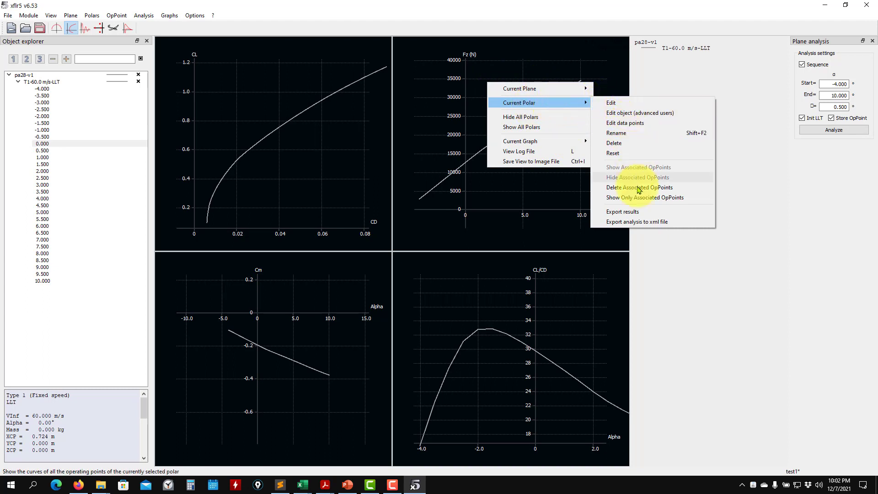
Step: Export the current polar's results to the Desktop as the text file T1-60_0 m_s-LLT.txt
{"action": "left_click", "coordinate": [635, 212]}
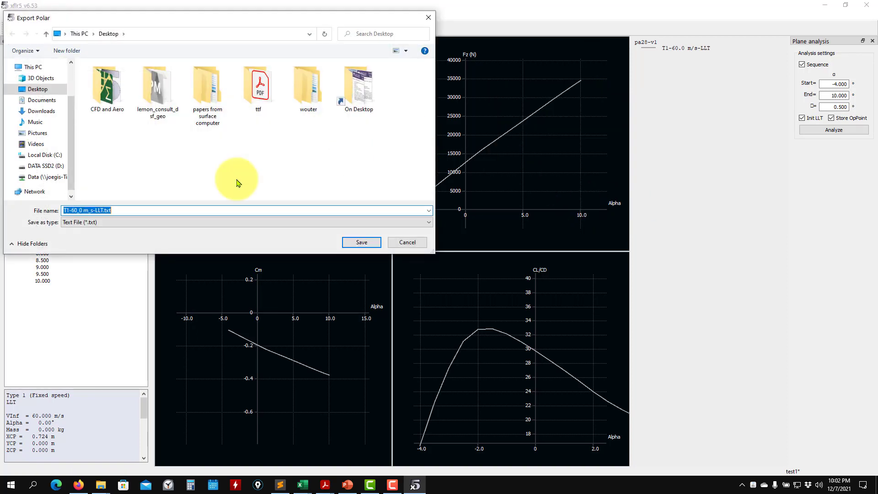
{"action": "left_click", "coordinate": [408, 242]}
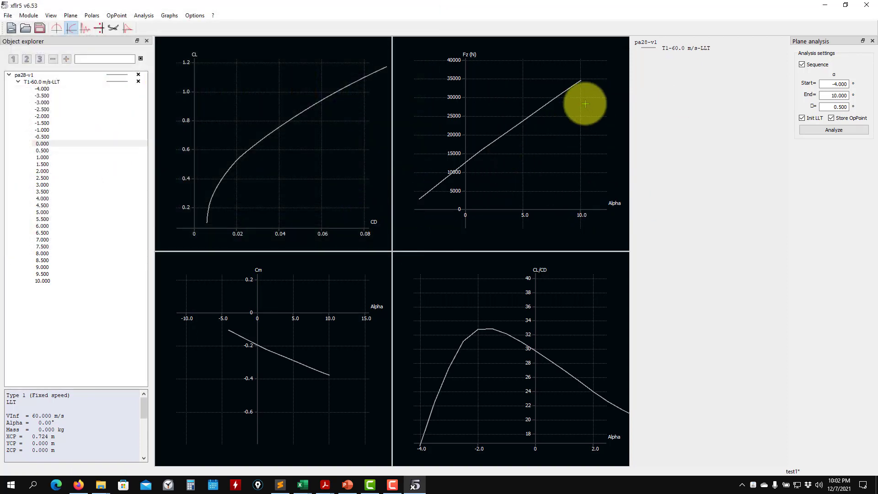
{"action": "right_click", "coordinate": [516, 147]}
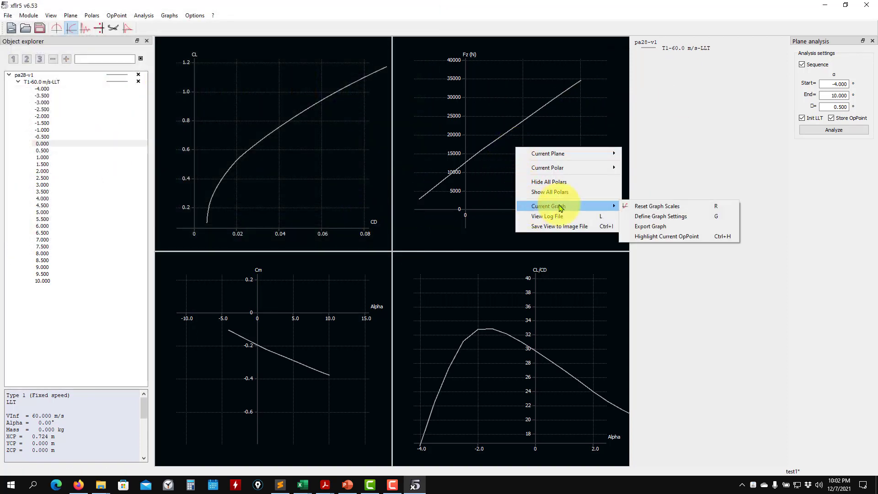
{"action": "mouse_move", "coordinate": [571, 174]}
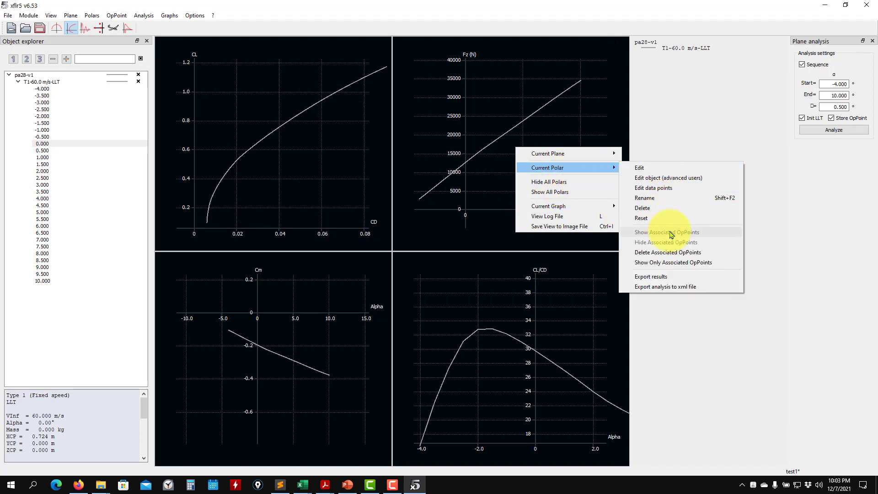
{"action": "left_click", "coordinate": [682, 277]}
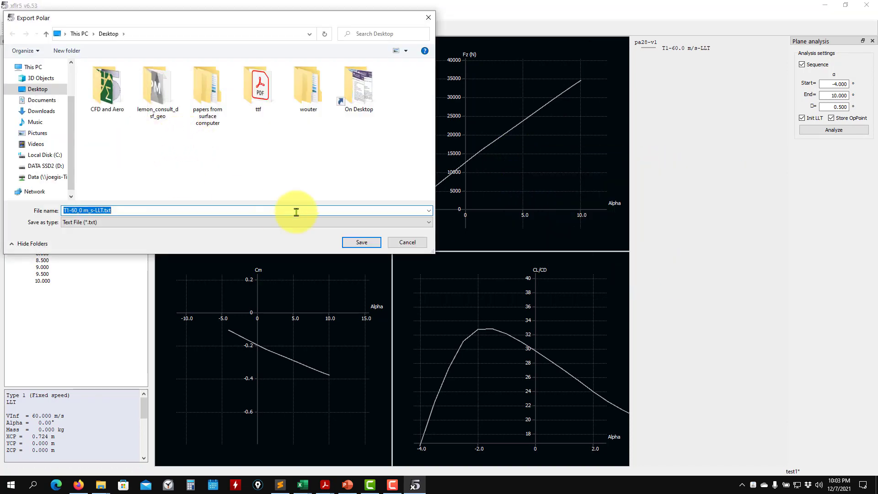
{"action": "left_click", "coordinate": [349, 243]}
Step: Open the exported T1-60_0 m_s-LLT.txt from the desktop in Sublime Text and look through its coefficient table
{"action": "left_click", "coordinate": [866, 5]}
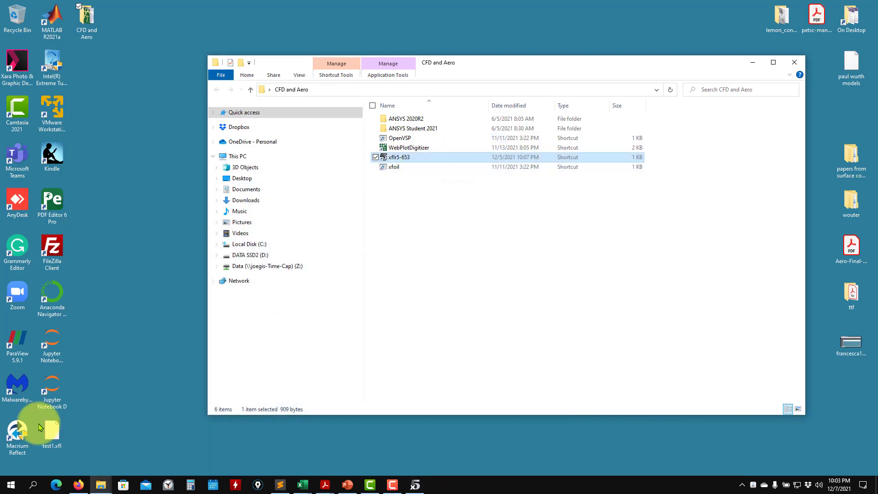
{"action": "left_click", "coordinate": [753, 63]}
{"action": "right_click", "coordinate": [86, 63]}
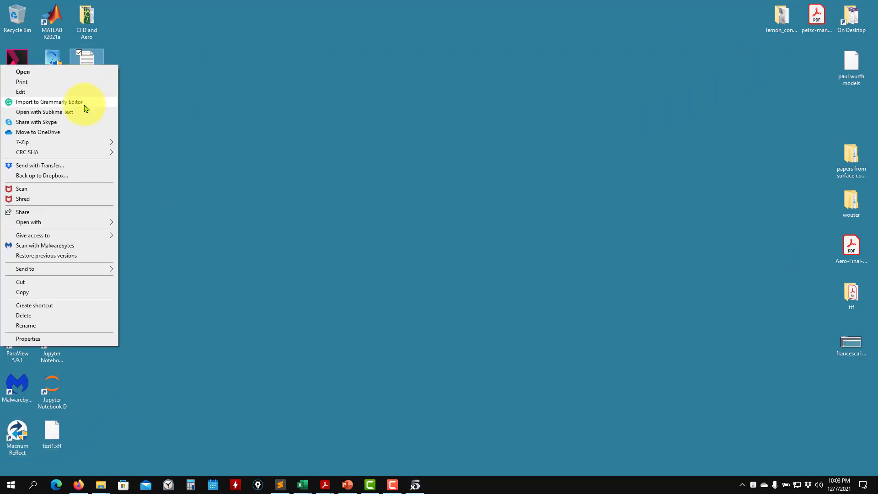
{"action": "left_click", "coordinate": [96, 100]}
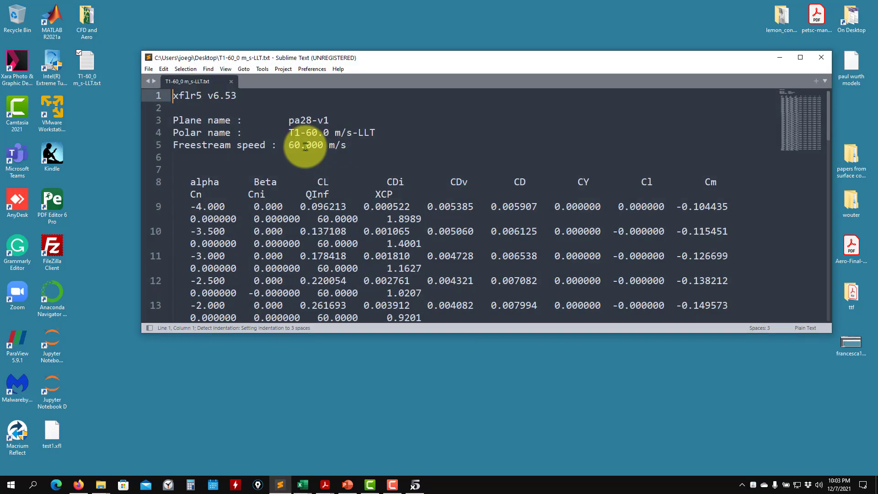
{"action": "left_click", "coordinate": [800, 58]}
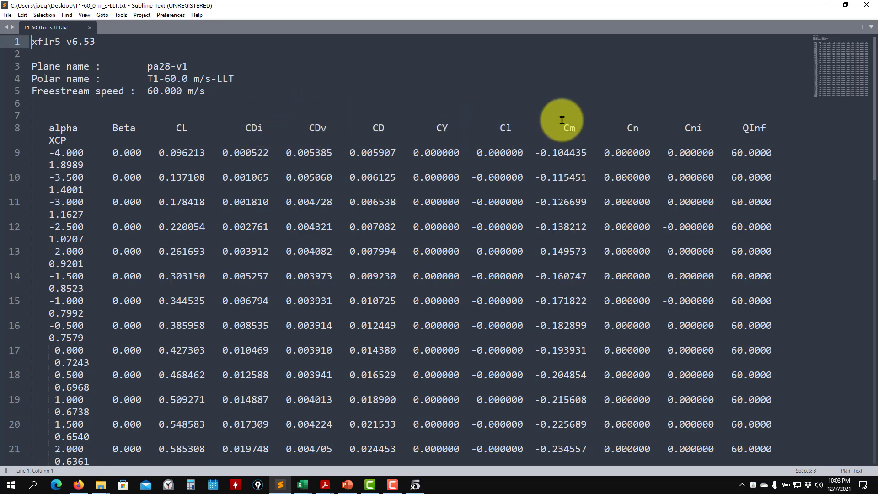
{"action": "left_click_drag", "start_coordinate": [549, 126], "coordinate": [576, 125]}
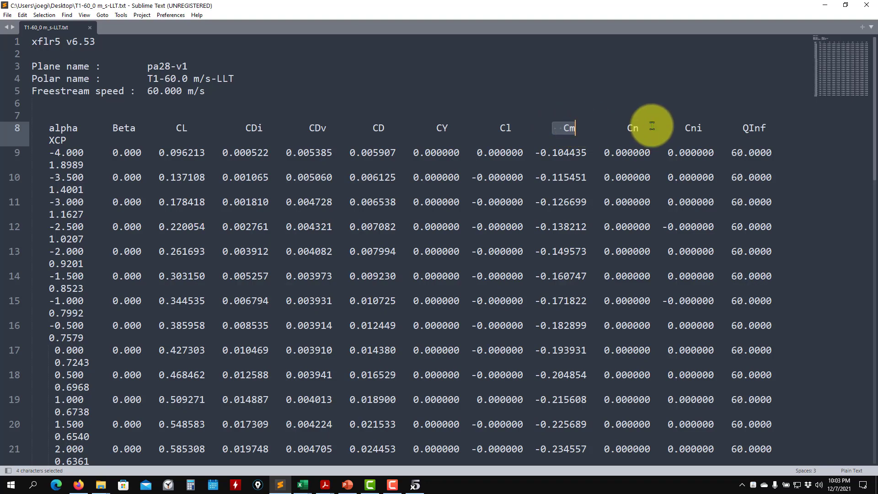
{"action": "scroll", "coordinate": [776, 124], "scroll_direction": "down", "scroll_amount": 3}
{"action": "scroll", "coordinate": [777, 123], "scroll_direction": "down", "scroll_amount": 10}
{"action": "scroll", "coordinate": [776, 123], "scroll_direction": "up", "scroll_amount": 11}
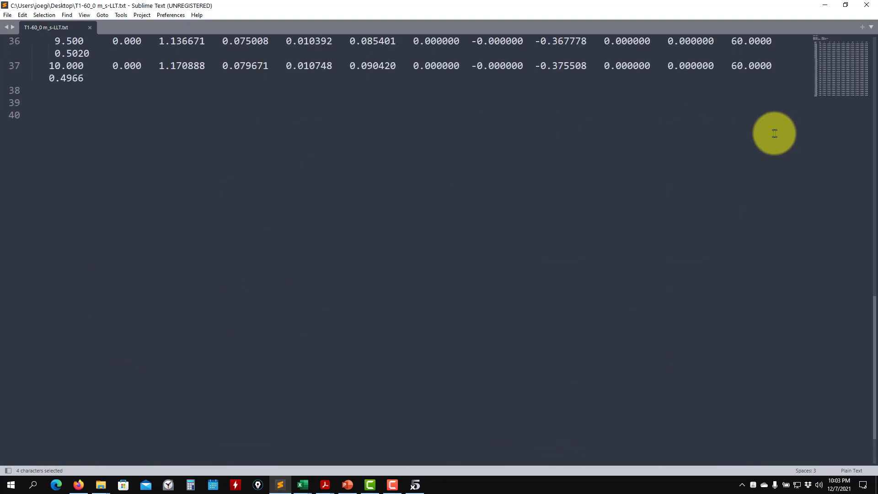
Step: Close the exported text file and Sublime Text, and move the file to the Recycle Bin
{"action": "left_click", "coordinate": [90, 28]}
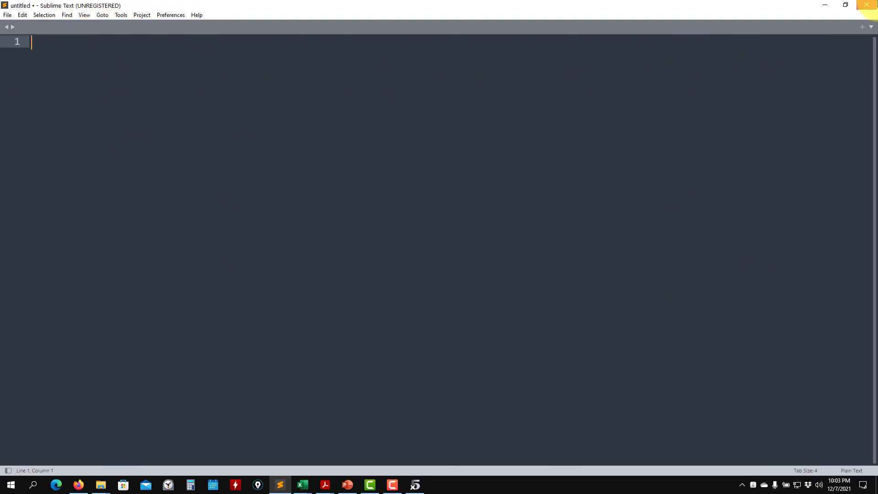
{"action": "left_click", "coordinate": [867, 5]}
{"action": "left_click_drag", "start_coordinate": [88, 73], "coordinate": [2, 13]}
Step: Switch to xflr5 and examine the local lift distribution in the operating point view at several angles from 0 to 6.5°
{"action": "left_click", "coordinate": [415, 485]}
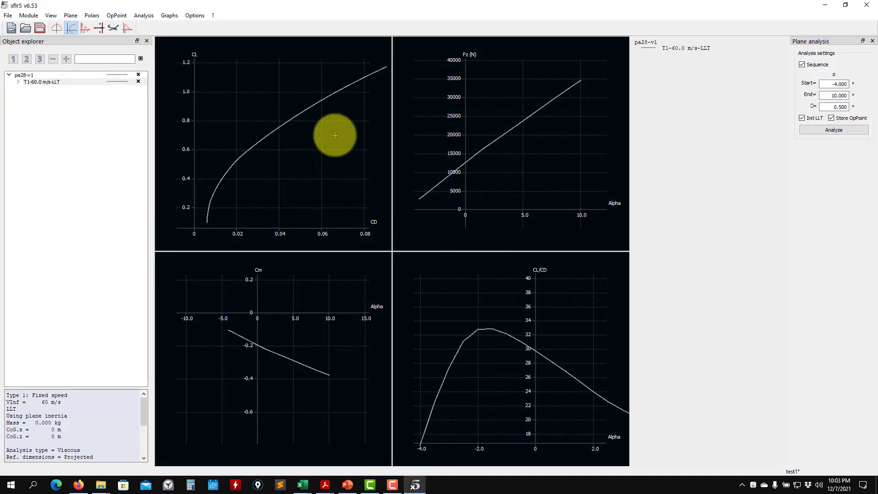
{"action": "left_click", "coordinate": [57, 28]}
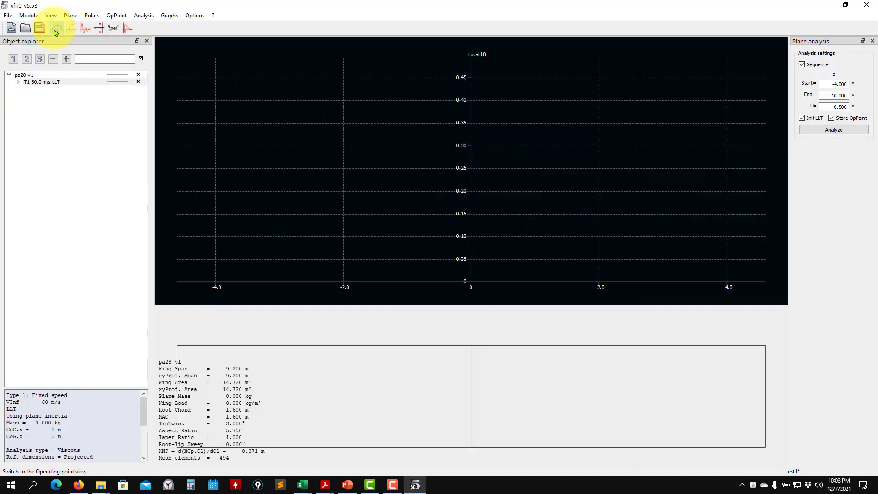
{"action": "left_click", "coordinate": [19, 82]}
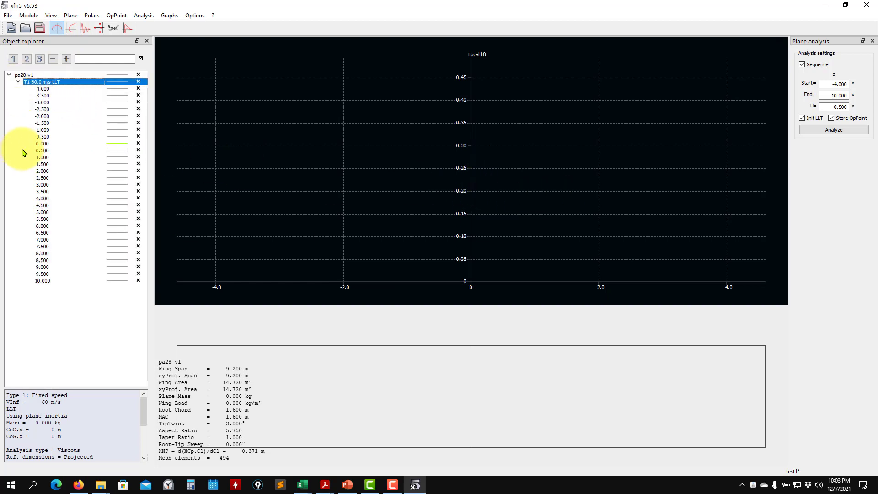
{"action": "left_click", "coordinate": [42, 144]}
{"action": "left_click", "coordinate": [38, 164]}
{"action": "left_click", "coordinate": [37, 172]}
{"action": "left_click", "coordinate": [38, 185]}
{"action": "left_click", "coordinate": [38, 191]}
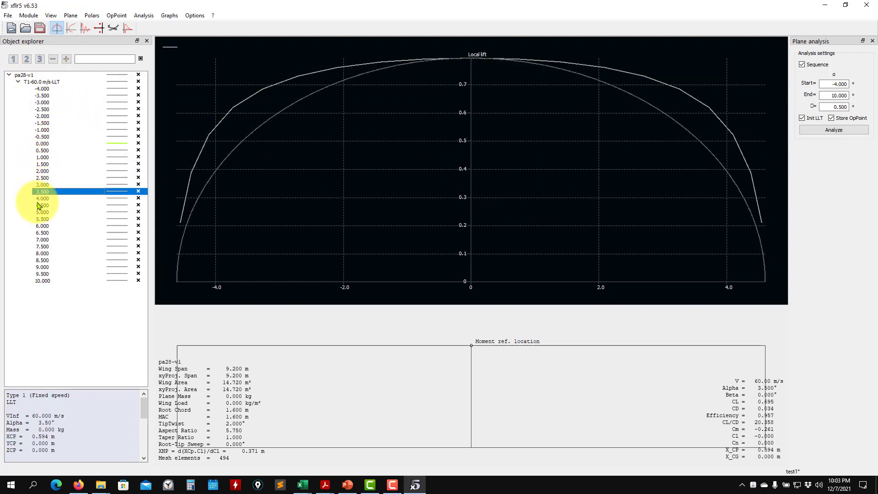
{"action": "left_click", "coordinate": [39, 205]}
{"action": "left_click", "coordinate": [41, 219]}
{"action": "left_click", "coordinate": [42, 225]}
{"action": "left_click", "coordinate": [46, 233]}
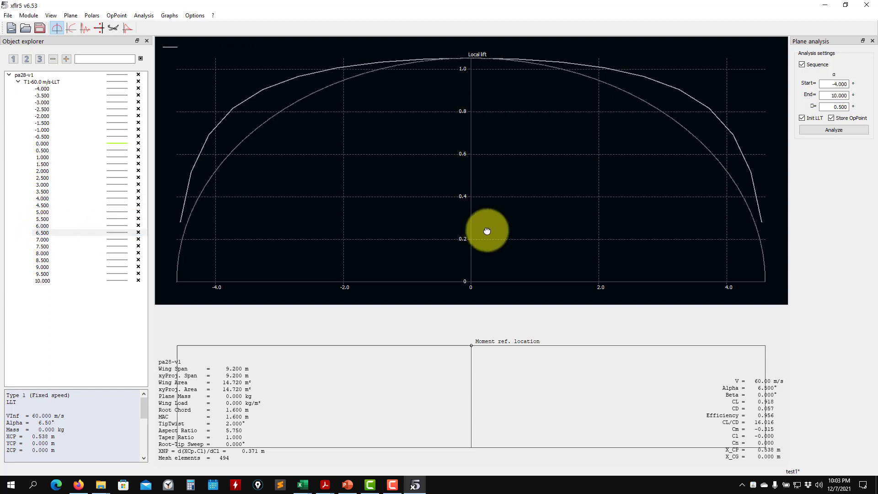
Step: Compare the local lift at 8.5°, 2° and 1°, return to the 0° operating point and reset the graph scale
{"action": "left_click", "coordinate": [43, 260]}
{"action": "left_click", "coordinate": [43, 172]}
{"action": "left_click", "coordinate": [49, 157]}
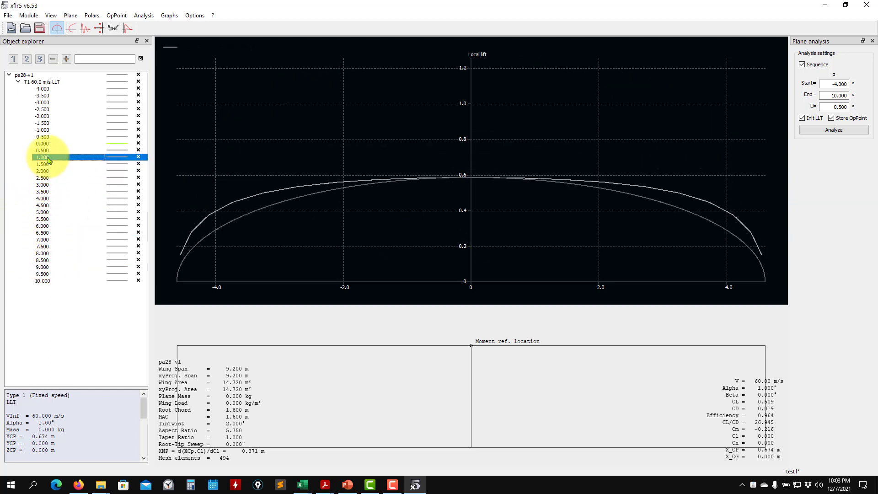
{"action": "left_click", "coordinate": [45, 143]}
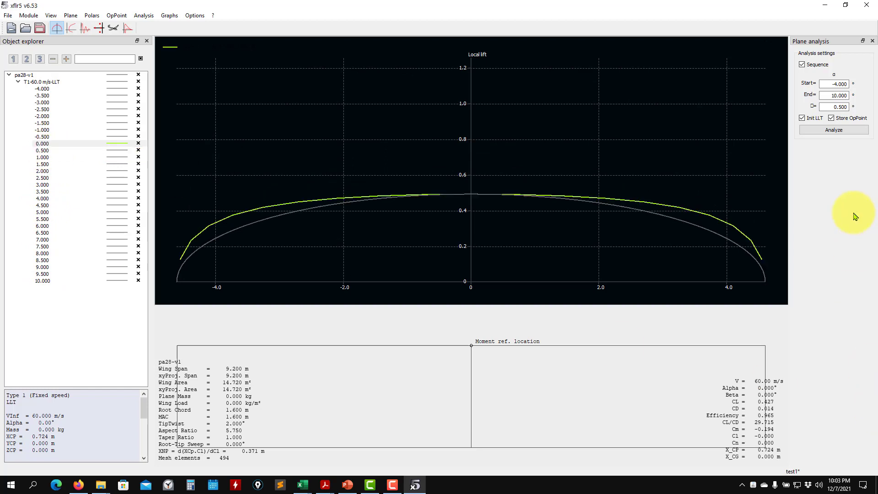
{"action": "left_click", "coordinate": [41, 144]}
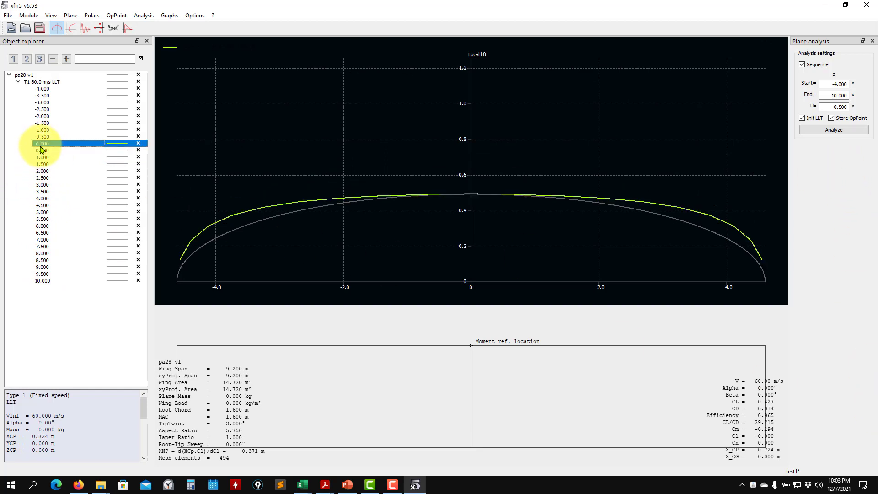
{"action": "key", "text": "r"}
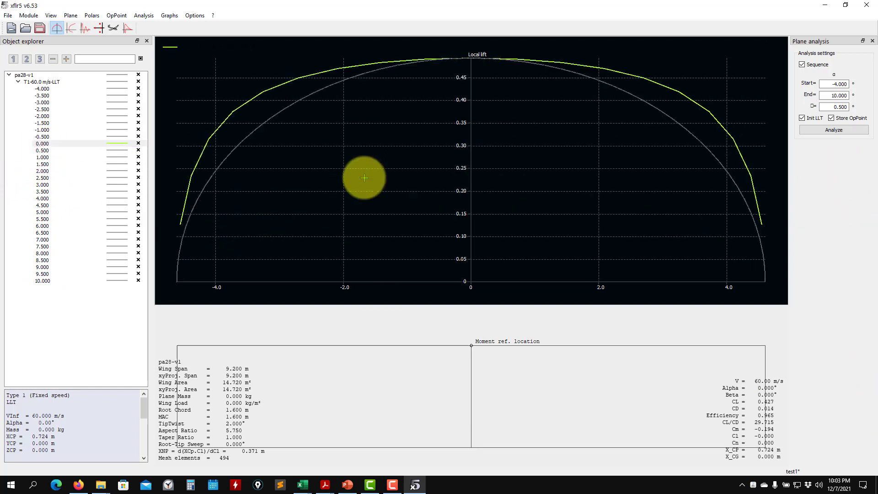
Step: Show the pa28-v1 wing in the 3D view with the lift display turned on
{"action": "left_click", "coordinate": [116, 29]}
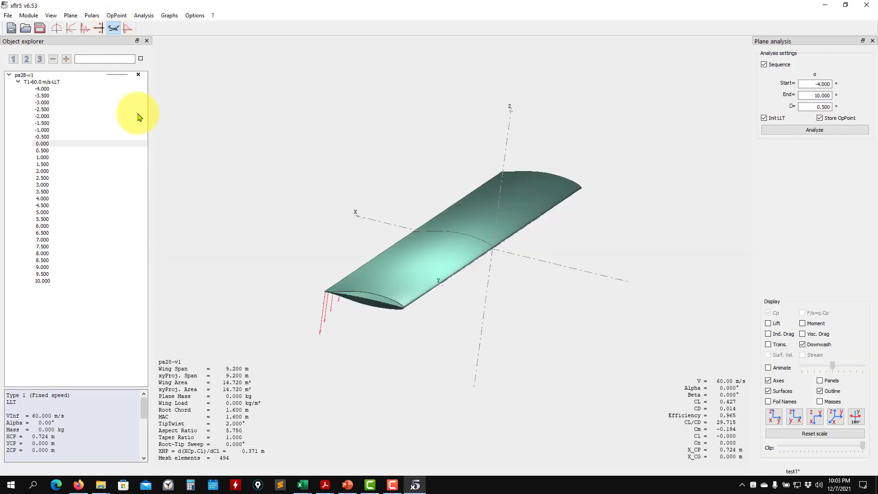
{"action": "left_click_drag", "start_coordinate": [421, 233], "coordinate": [572, 215]}
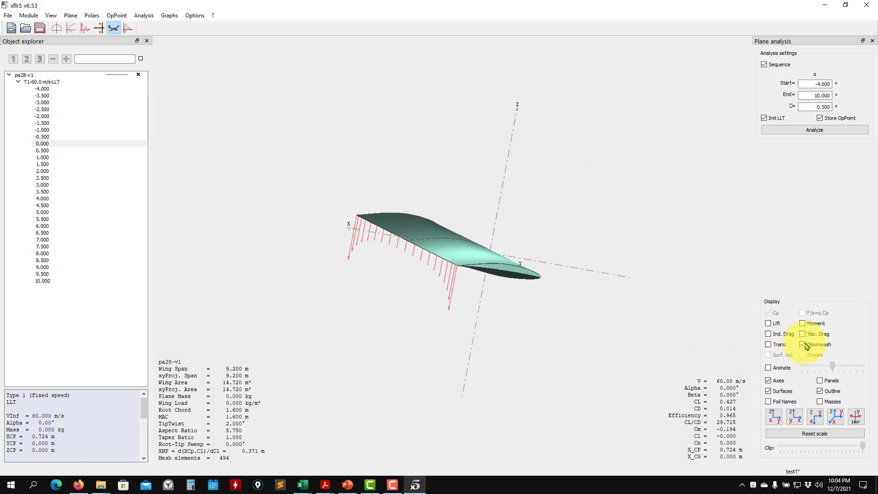
{"action": "left_click", "coordinate": [776, 324]}
{"action": "left_click_drag", "start_coordinate": [494, 275], "coordinate": [370, 292]}
{"action": "left_click_drag", "start_coordinate": [476, 290], "coordinate": [526, 265]}
Step: Compare the 3D lift display with the local lift curve in the operating point view, returning to 3D
{"action": "left_click", "coordinate": [62, 34]}
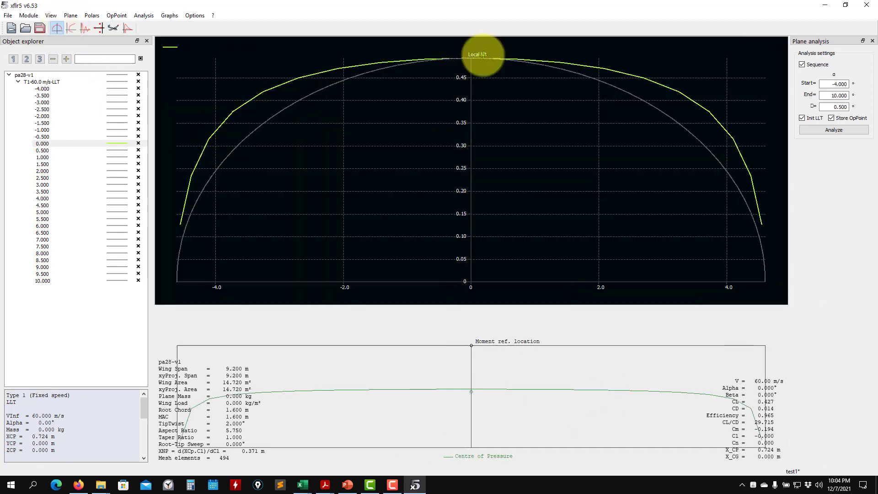
{"action": "left_click", "coordinate": [113, 28]}
{"action": "left_click_drag", "start_coordinate": [547, 268], "coordinate": [376, 257]}
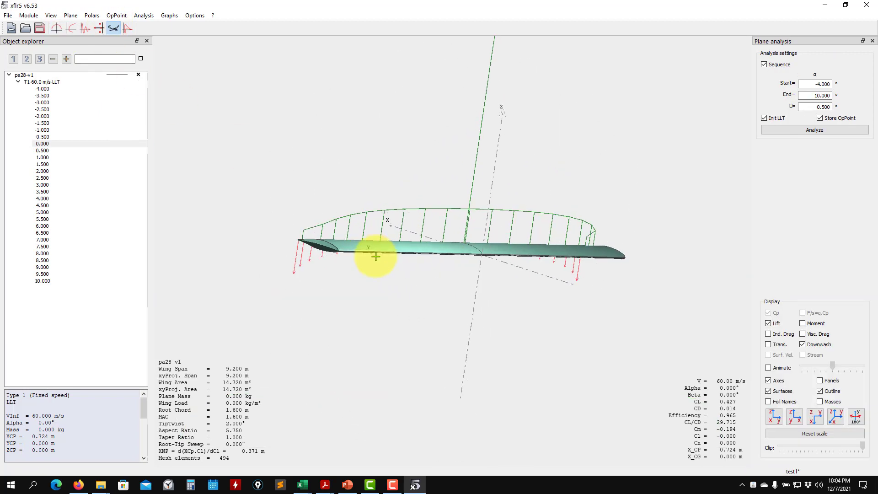
Step: Turn on the induced drag display and inspect its distribution behind the wing from several angles
{"action": "left_click", "coordinate": [783, 335]}
{"action": "scroll", "coordinate": [555, 258], "scroll_direction": "down", "scroll_amount": 15}
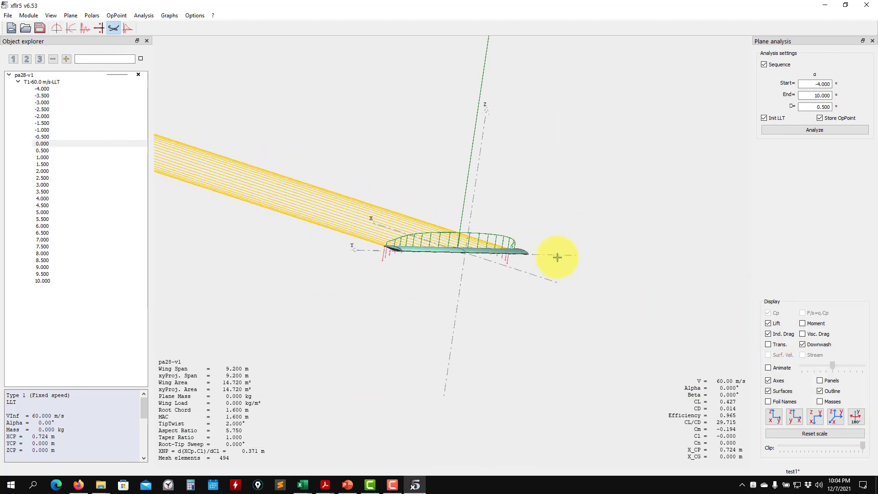
{"action": "left_click_drag", "start_coordinate": [557, 260], "coordinate": [461, 350]}
{"action": "left_click_drag", "start_coordinate": [459, 195], "coordinate": [388, 152]}
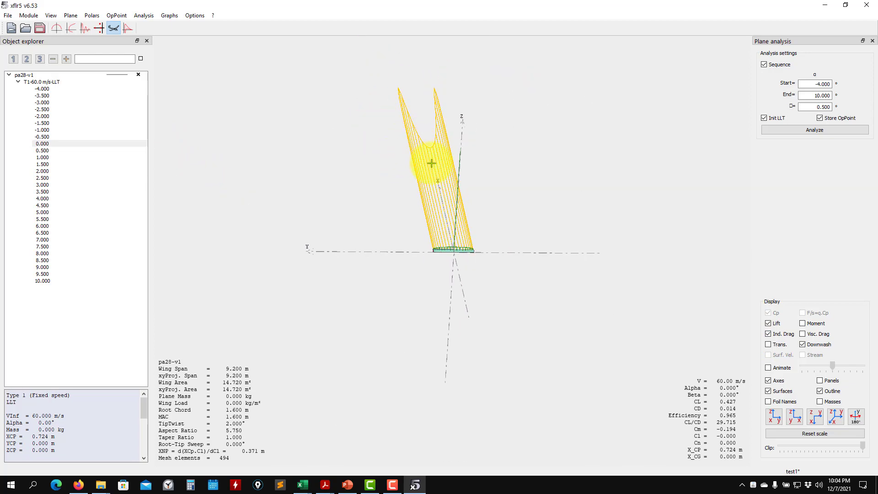
{"action": "left_click_drag", "start_coordinate": [420, 241], "coordinate": [397, 287]}
{"action": "left_click_drag", "start_coordinate": [524, 280], "coordinate": [417, 343]}
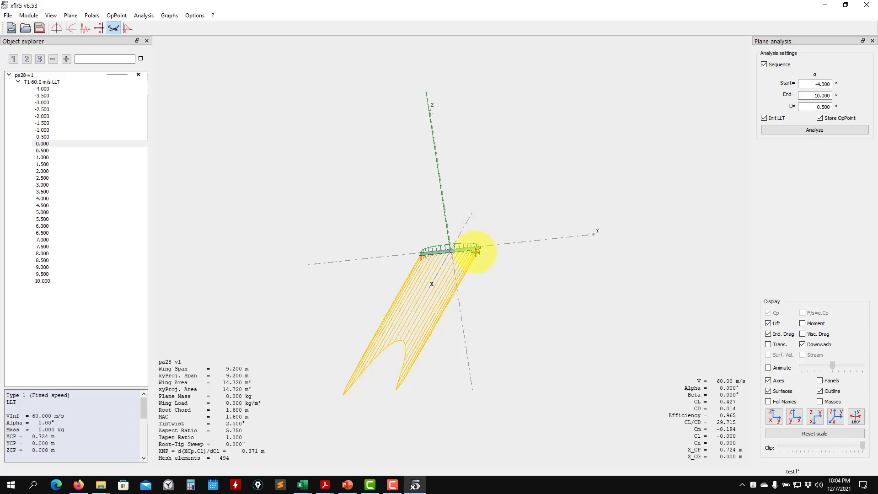
Step: Return to the operating point view and cycle the graph variable to Total Angle
{"action": "left_click", "coordinate": [57, 28]}
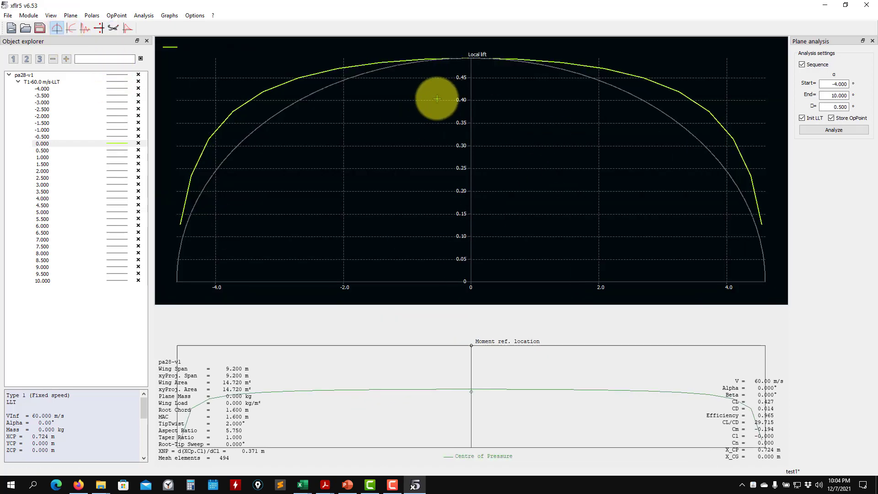
{"action": "key", "text": "Right"}
{"action": "key", "text": "Left"}
{"action": "key", "text": "Left"}
{"action": "key", "text": "Left"}
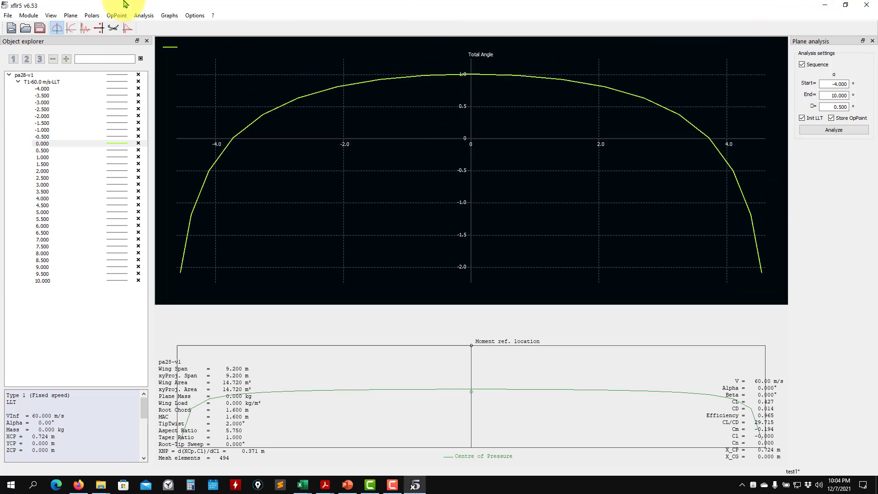
Step: Display the moment in the 3D view, inspect it around the wing and hide it again
{"action": "left_click", "coordinate": [113, 27]}
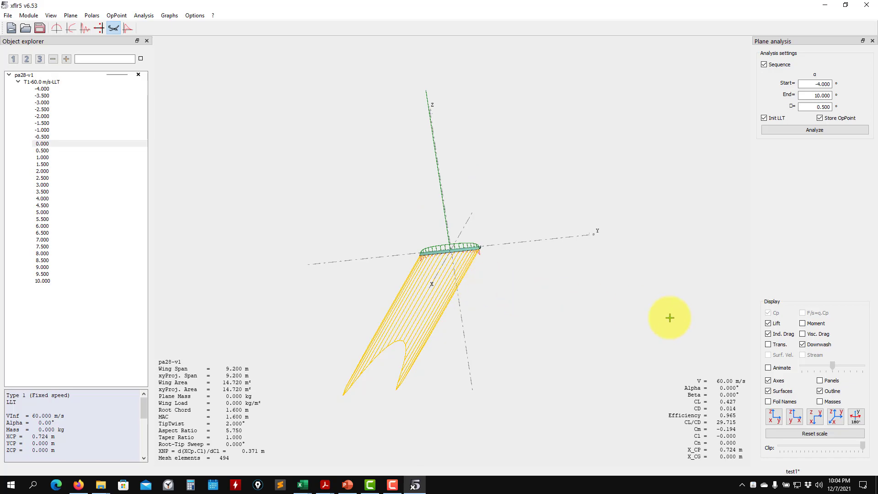
{"action": "left_click", "coordinate": [803, 323]}
{"action": "left_click_drag", "start_coordinate": [398, 288], "coordinate": [349, 298]}
{"action": "scroll", "coordinate": [526, 332], "scroll_direction": "up", "scroll_amount": 5}
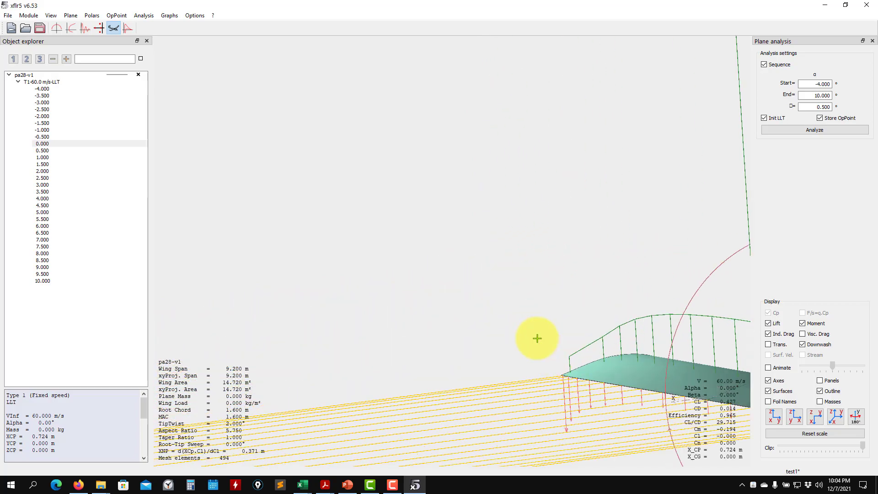
{"action": "scroll", "coordinate": [517, 318], "scroll_direction": "down", "scroll_amount": 3}
{"action": "left_click_drag", "start_coordinate": [516, 318], "coordinate": [525, 342]}
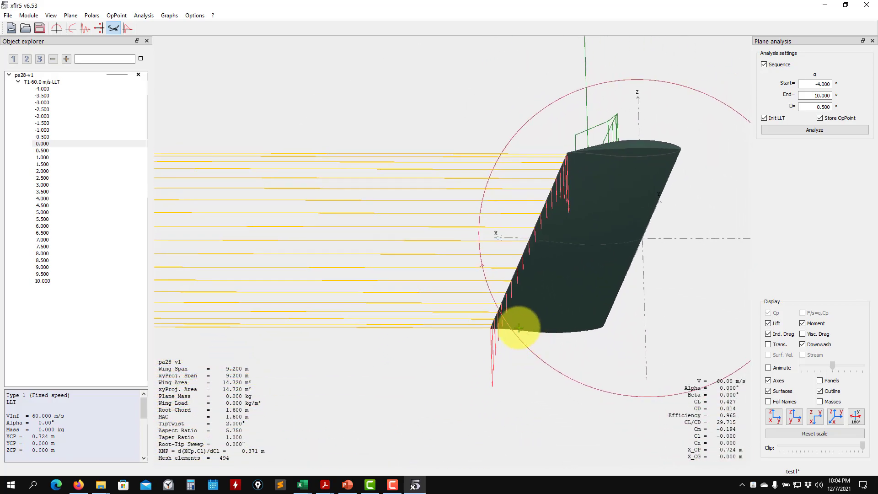
{"action": "left_click", "coordinate": [810, 326]}
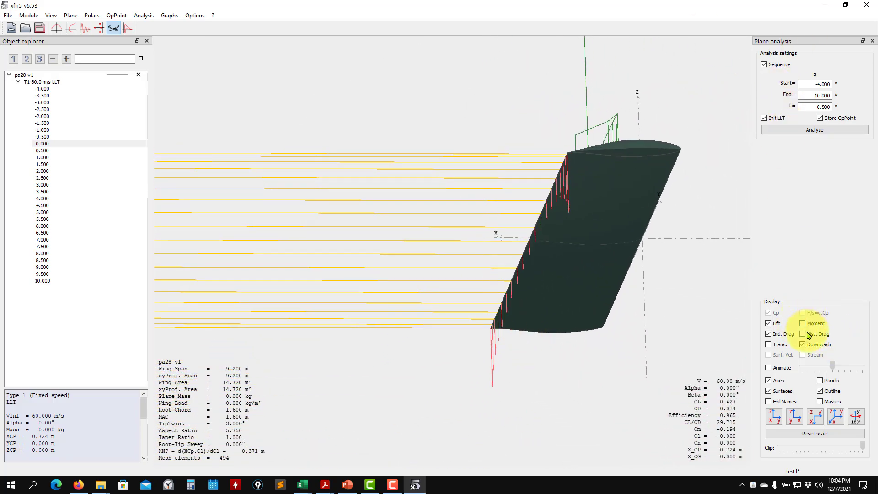
Step: Turn on the viscous drag display and inspect it together with the induced drag behind the wing
{"action": "left_click", "coordinate": [804, 334]}
{"action": "scroll", "coordinate": [543, 290], "scroll_direction": "down", "scroll_amount": 5}
{"action": "left_click_drag", "start_coordinate": [402, 255], "coordinate": [494, 278]}
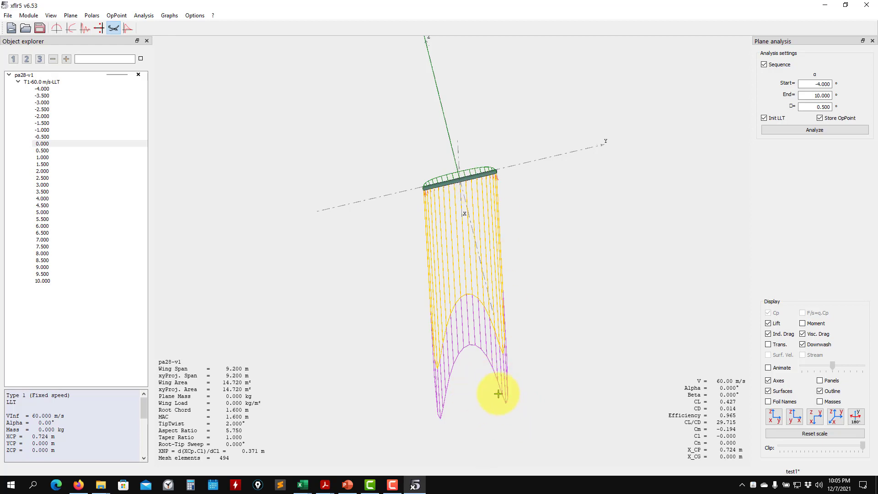
Step: Hide the downwash, viscous drag, induced drag and lift displays on the wing, and show all four again
{"action": "left_click_drag", "start_coordinate": [490, 328], "coordinate": [494, 302]}
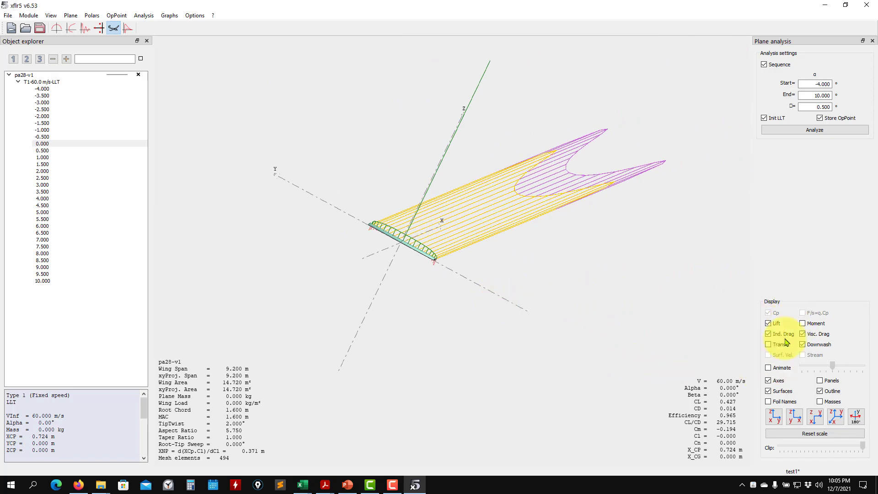
{"action": "left_click_drag", "start_coordinate": [435, 218], "coordinate": [643, 317]}
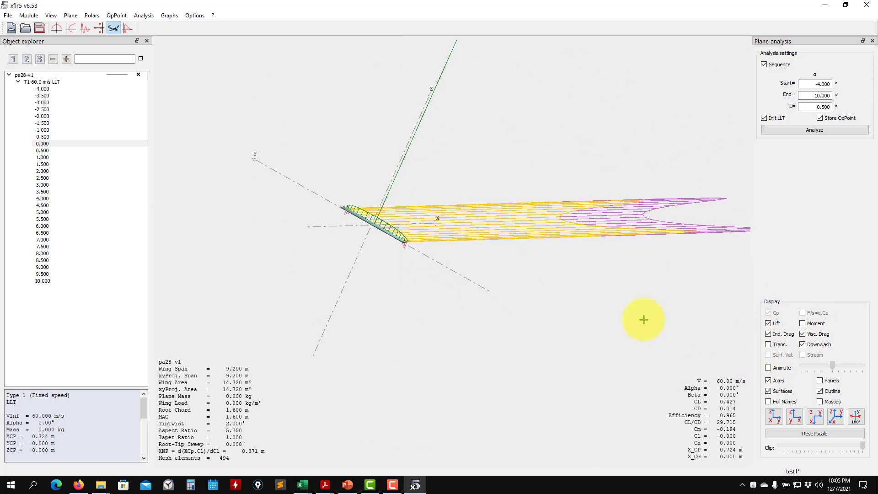
{"action": "left_click", "coordinate": [804, 345]}
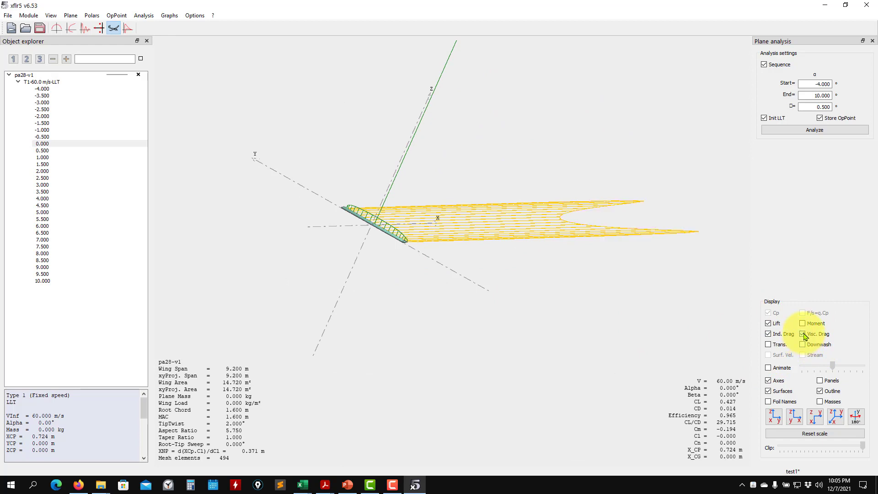
{"action": "left_click", "coordinate": [803, 334]}
{"action": "left_click", "coordinate": [775, 335]}
{"action": "left_click", "coordinate": [772, 326]}
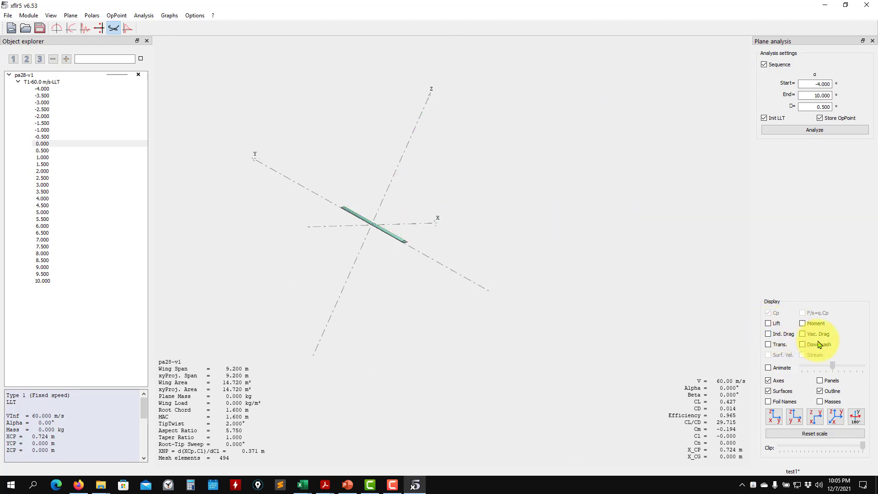
{"action": "left_click", "coordinate": [804, 344]}
{"action": "left_click", "coordinate": [802, 334]}
{"action": "left_click", "coordinate": [769, 323]}
{"action": "left_click", "coordinate": [769, 333]}
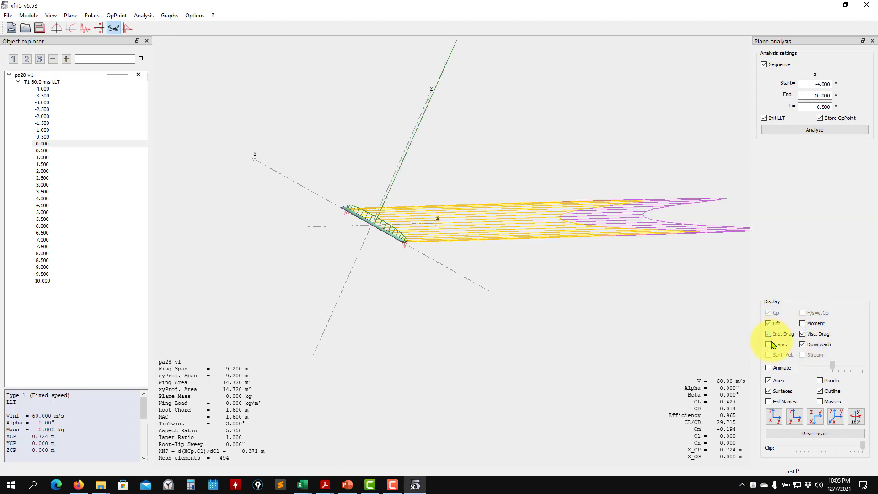
Step: Check the operating point graph, return to the 3D view and collapse the T1-60.0 m/s-LLT polar
{"action": "left_click", "coordinate": [71, 28]}
{"action": "left_click", "coordinate": [57, 28]}
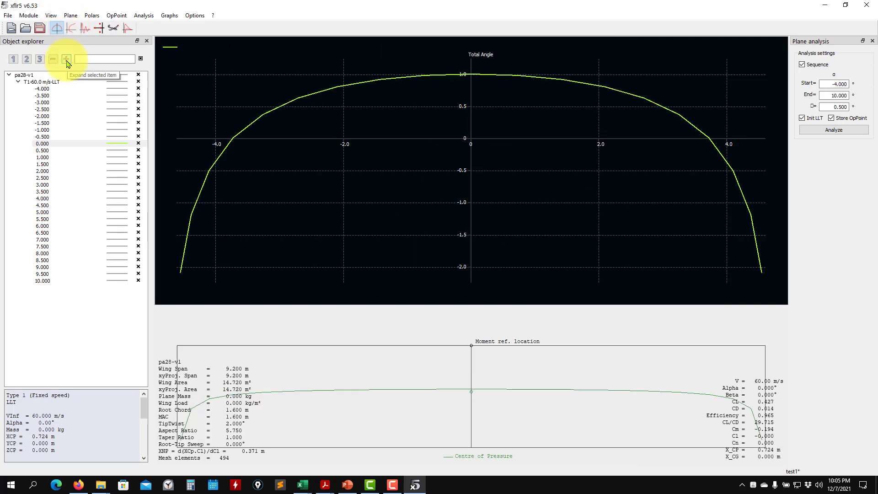
{"action": "left_click", "coordinate": [113, 28]}
{"action": "left_click", "coordinate": [19, 82]}
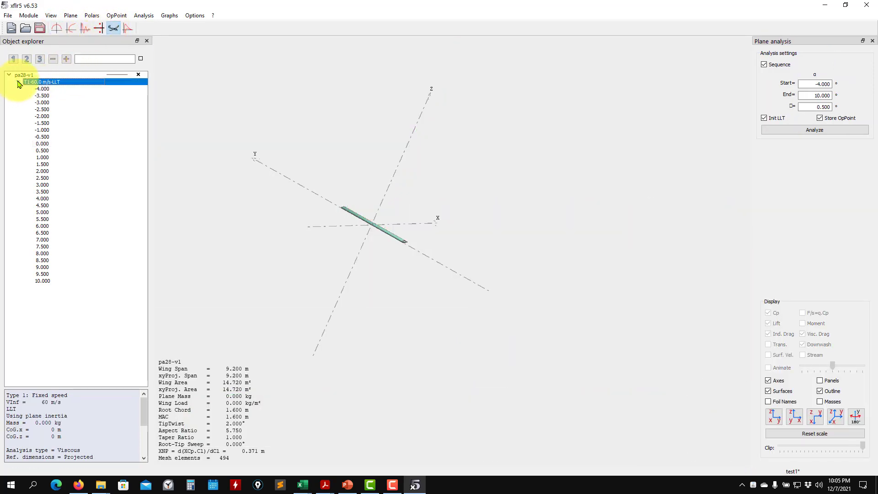
{"action": "left_click", "coordinate": [18, 83]}
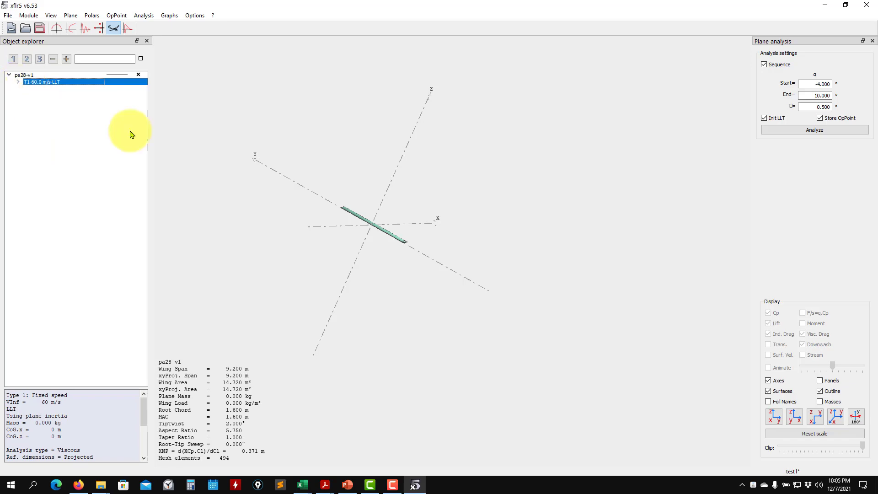
{"action": "left_click_drag", "start_coordinate": [380, 257], "coordinate": [348, 340]}
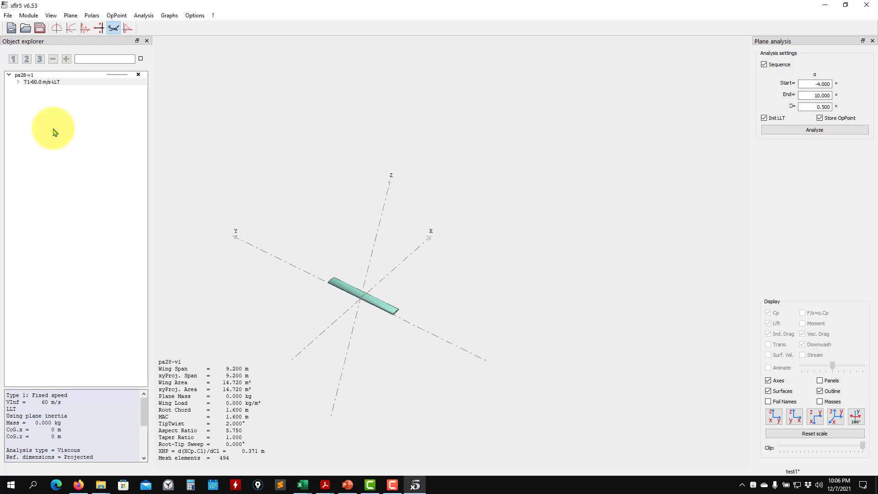
Step: Duplicate the pa28-v1 plane under the name pa28-v2
{"action": "left_click", "coordinate": [29, 76]}
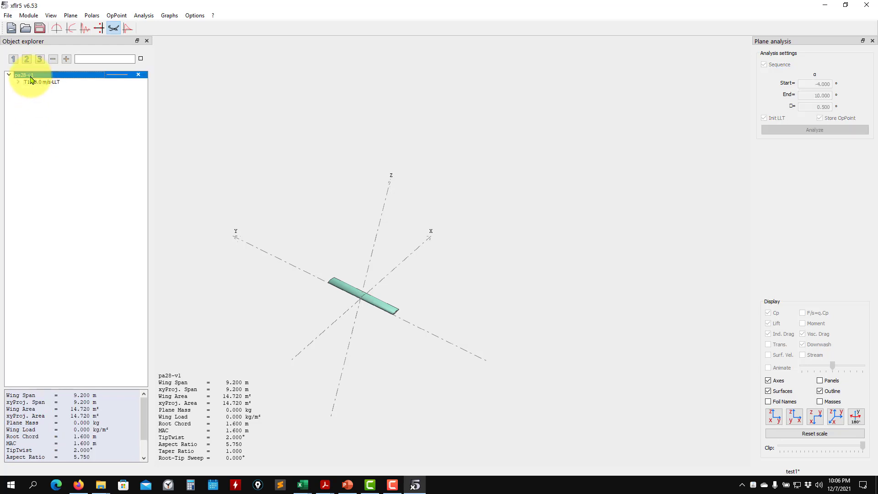
{"action": "right_click", "coordinate": [31, 79]}
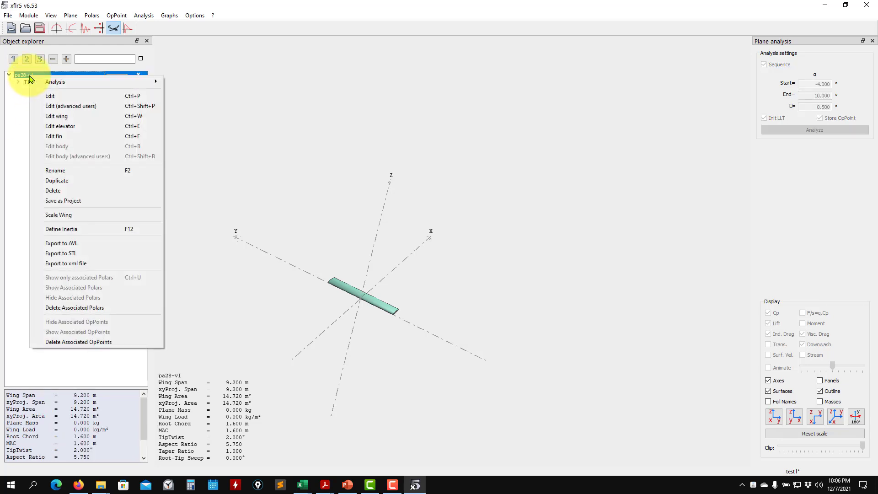
{"action": "left_click", "coordinate": [24, 78]}
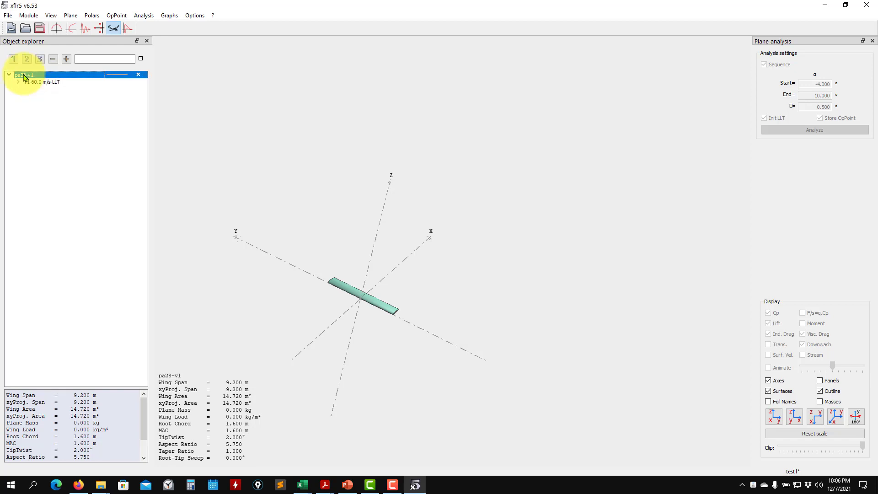
{"action": "right_click", "coordinate": [24, 78]}
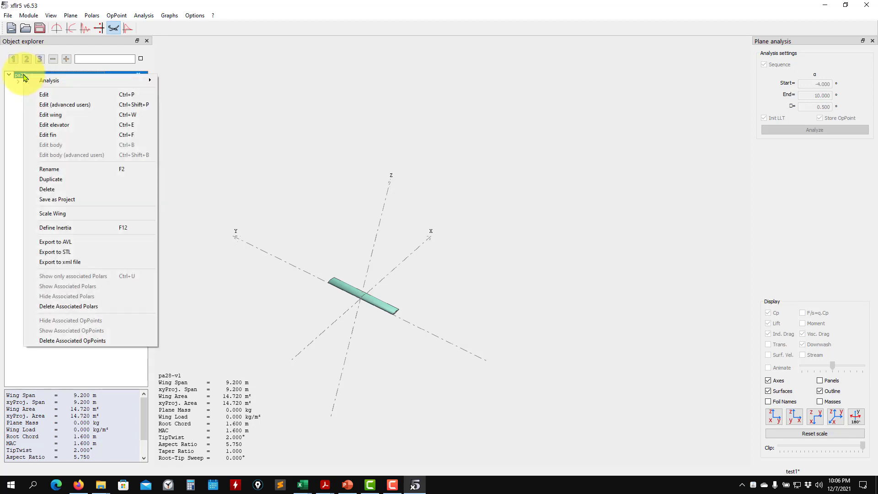
{"action": "left_click", "coordinate": [62, 169]}
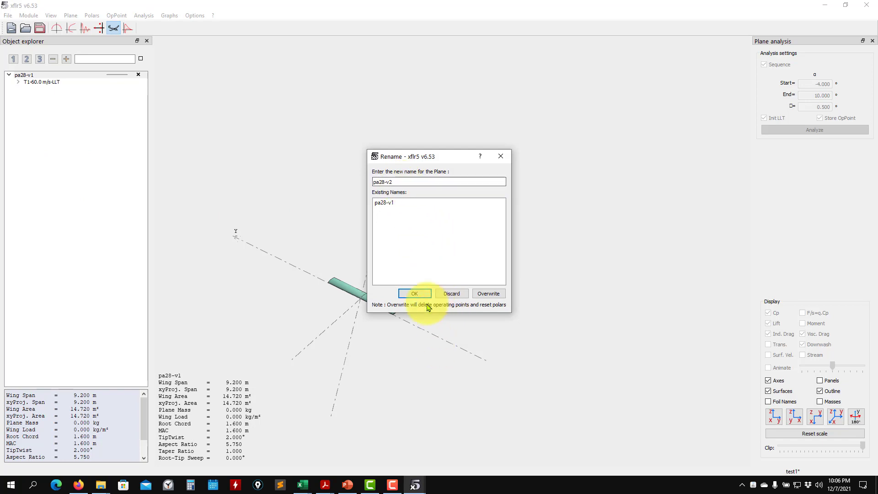
{"action": "left_click", "coordinate": [414, 293]}
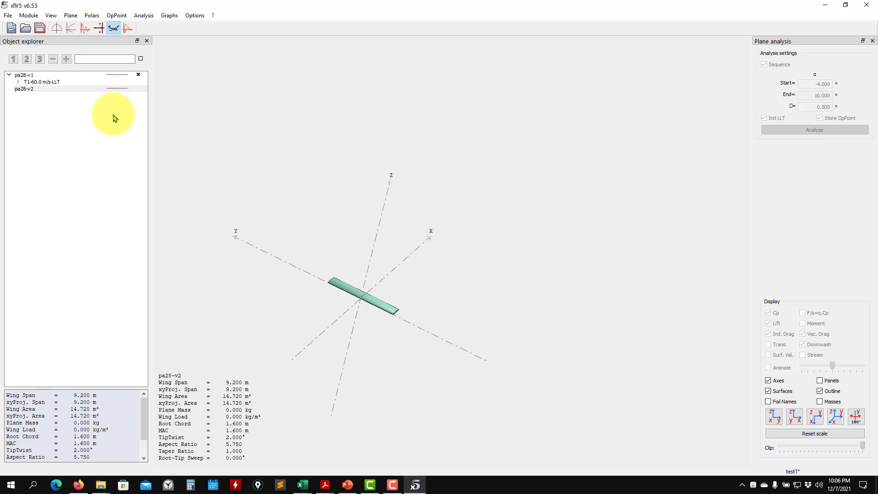
Step: Switch to XFoil Direct Analysis and collapse the operating points of the NACA 65-415 foil's Re6.400 polar
{"action": "left_click", "coordinate": [36, 89]}
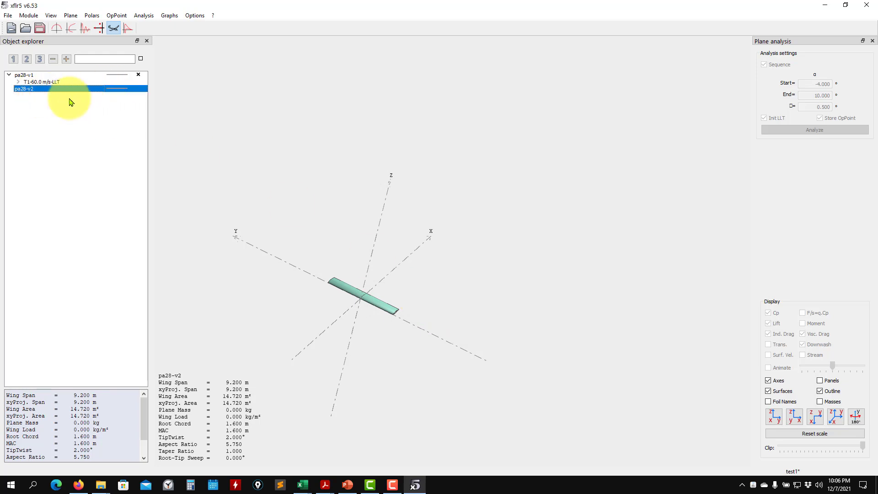
{"action": "left_click", "coordinate": [27, 14]}
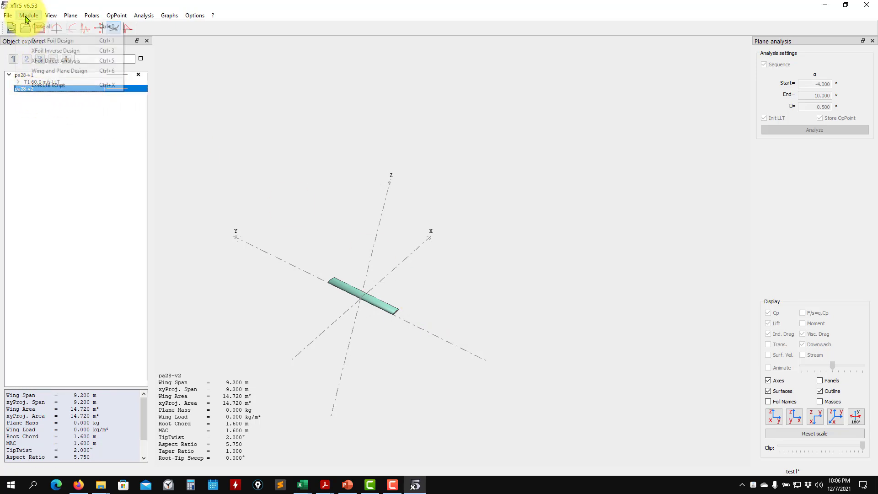
{"action": "left_click", "coordinate": [13, 108]}
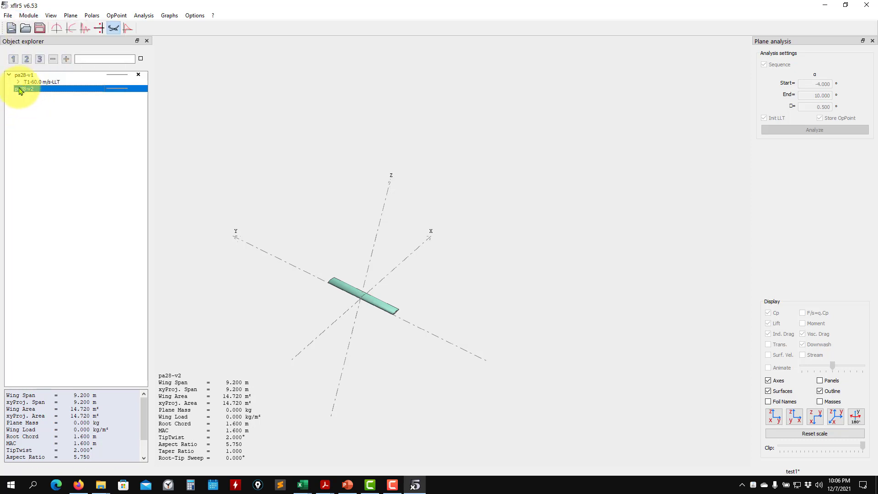
{"action": "left_click", "coordinate": [142, 75]}
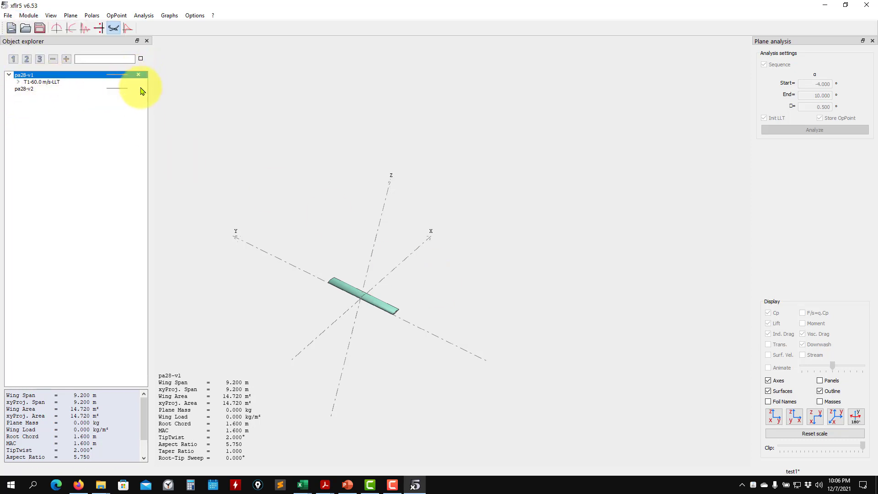
{"action": "left_click", "coordinate": [52, 17]}
{"action": "mouse_move", "coordinate": [34, 19]}
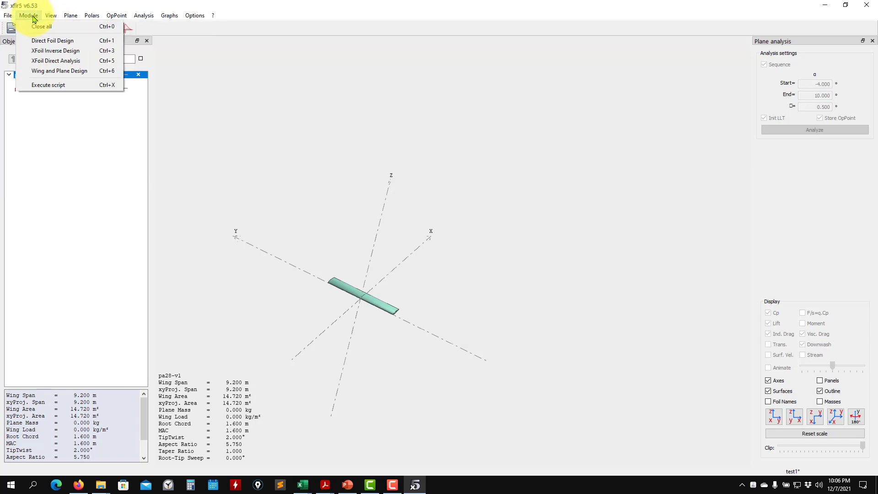
{"action": "left_click", "coordinate": [44, 62]}
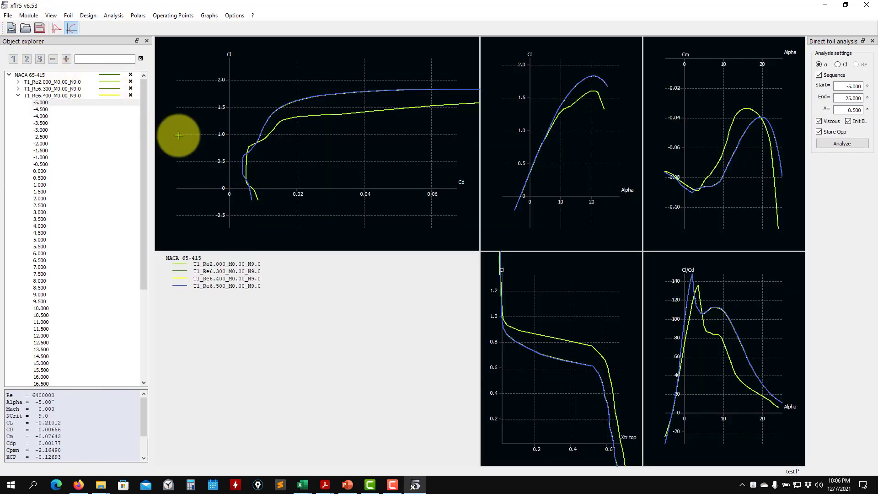
{"action": "left_click", "coordinate": [18, 96]}
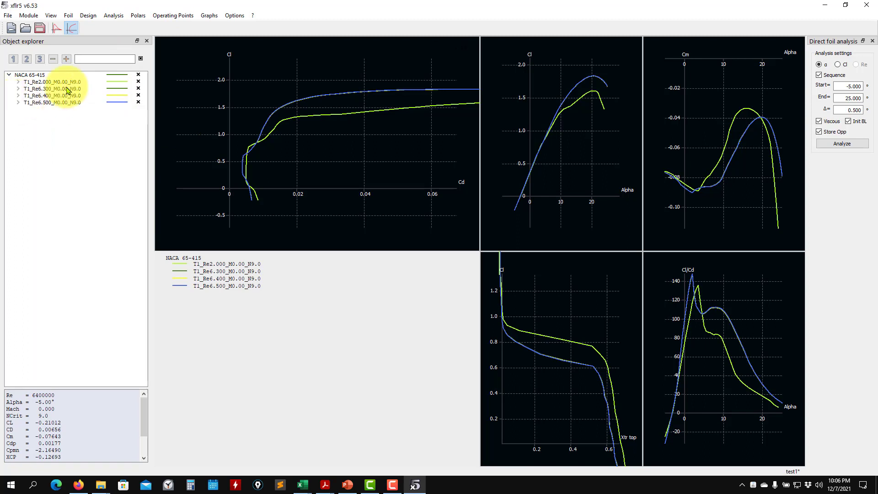
Step: Try to generate a NACA 2412 foil with 100 panels
{"action": "left_click", "coordinate": [85, 17]}
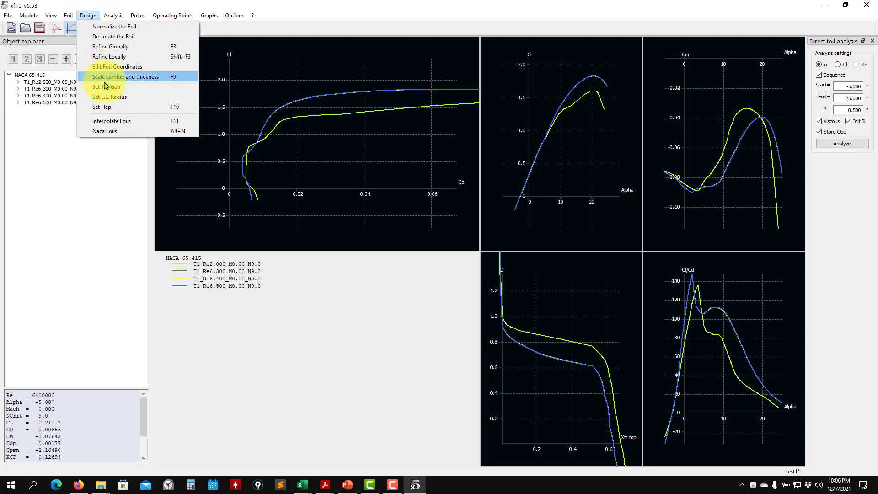
{"action": "left_click", "coordinate": [111, 134]}
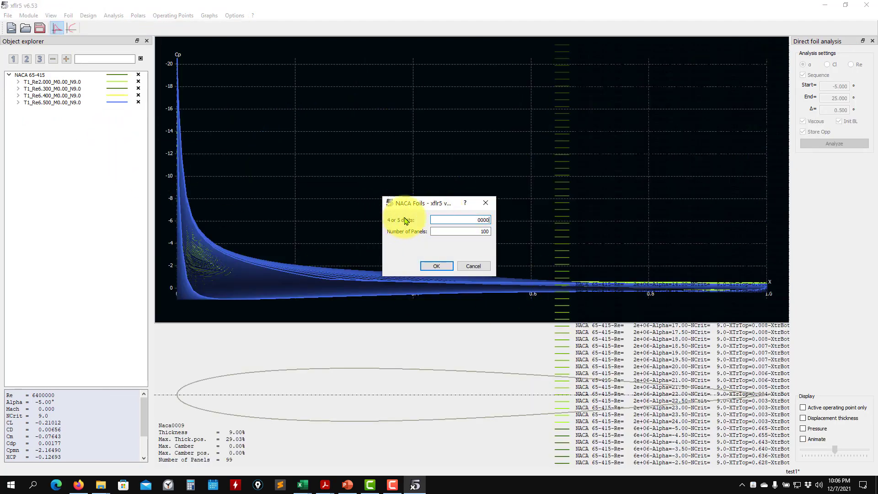
{"action": "left_click_drag", "start_coordinate": [455, 219], "coordinate": [513, 221]}
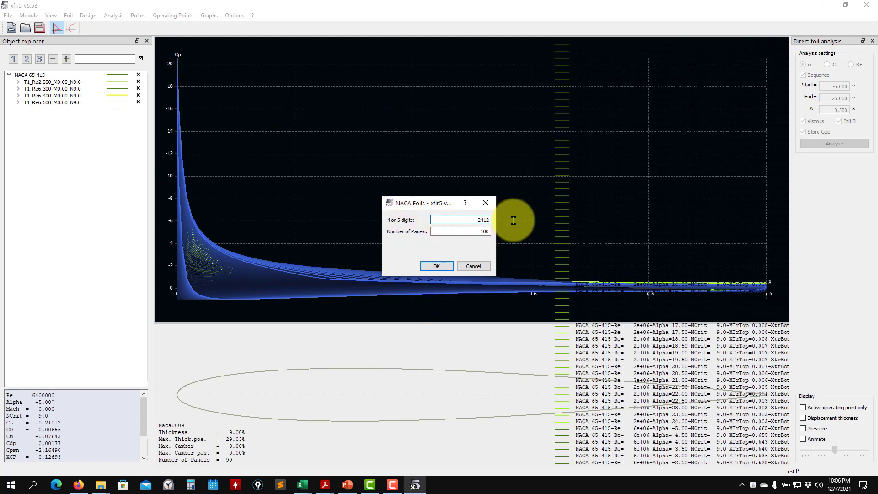
{"action": "left_click", "coordinate": [437, 268]}
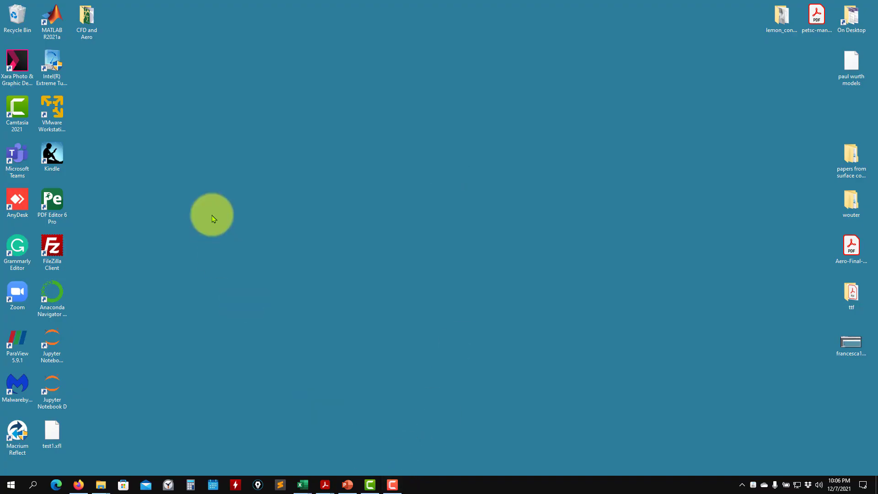
Step: Empty the Recycle Bin on the desktop and confirm the deletion
{"action": "right_click", "coordinate": [16, 18]}
{"action": "left_click", "coordinate": [59, 41]}
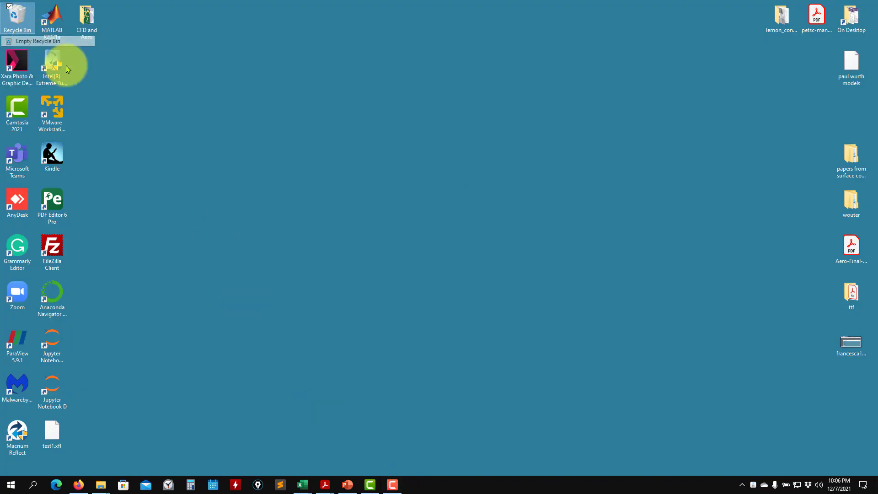
{"action": "left_click", "coordinate": [475, 278]}
Step: Bring up the XFLR5-v653 folder to look over its subfolders, and minimize it again
{"action": "mouse_move", "coordinate": [100, 484]}
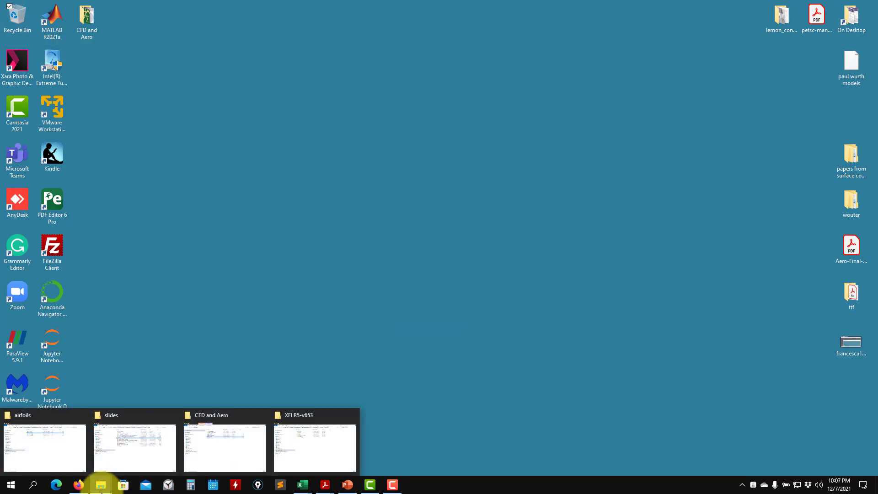
{"action": "left_click", "coordinate": [314, 453]}
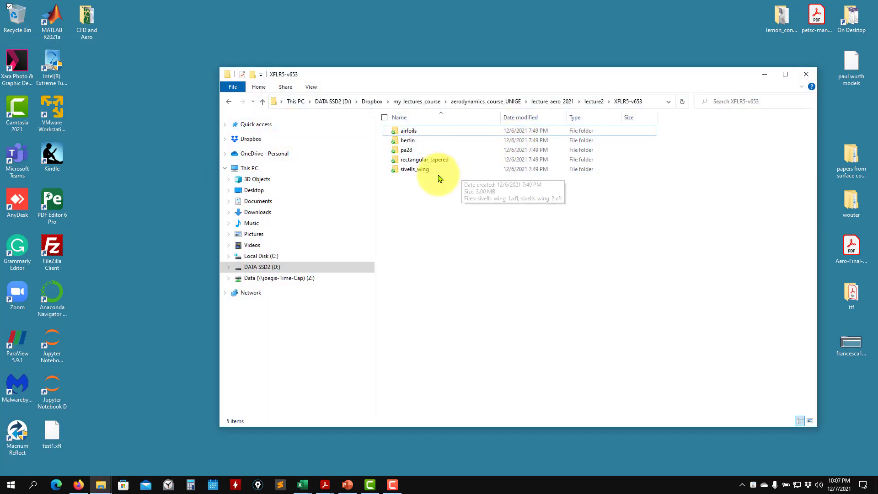
{"action": "left_click", "coordinate": [764, 74]}
Step: Launch xflr5 from its shortcut in the desktop's CFD and Aero folder and minimize the folder window
{"action": "left_click", "coordinate": [87, 20]}
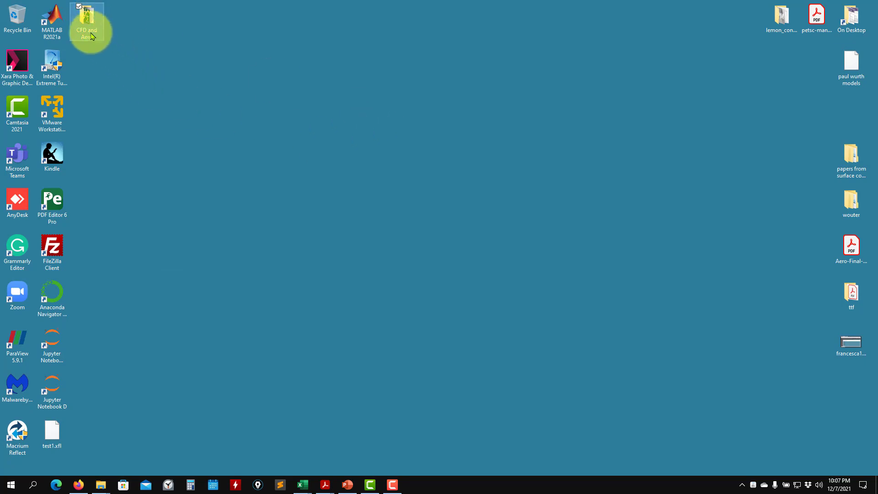
{"action": "double_click", "coordinate": [87, 20]}
{"action": "double_click", "coordinate": [396, 158]}
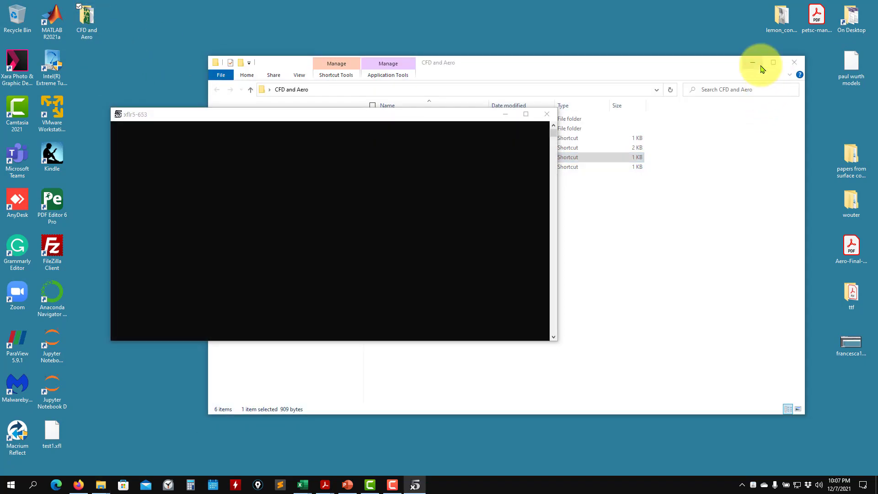
{"action": "left_click", "coordinate": [753, 64]}
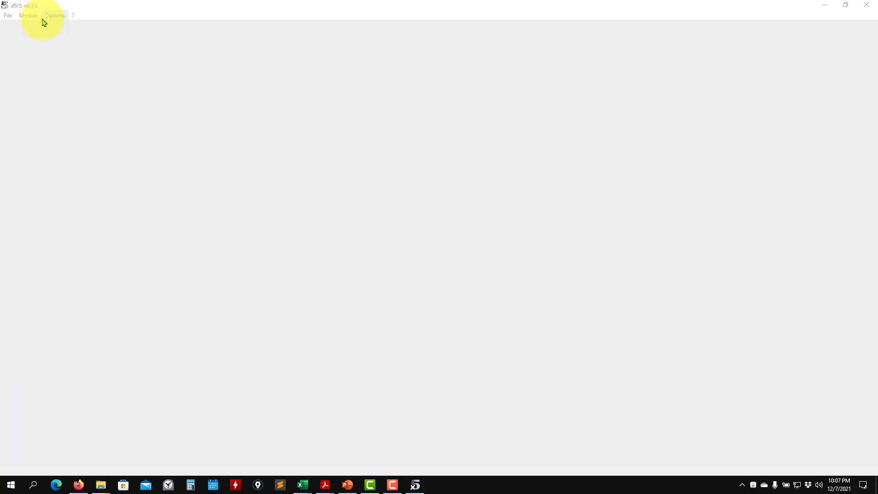
Step: Open the project file test1.xfl from the Desktop
{"action": "left_click", "coordinate": [14, 19]}
{"action": "left_click", "coordinate": [14, 27]}
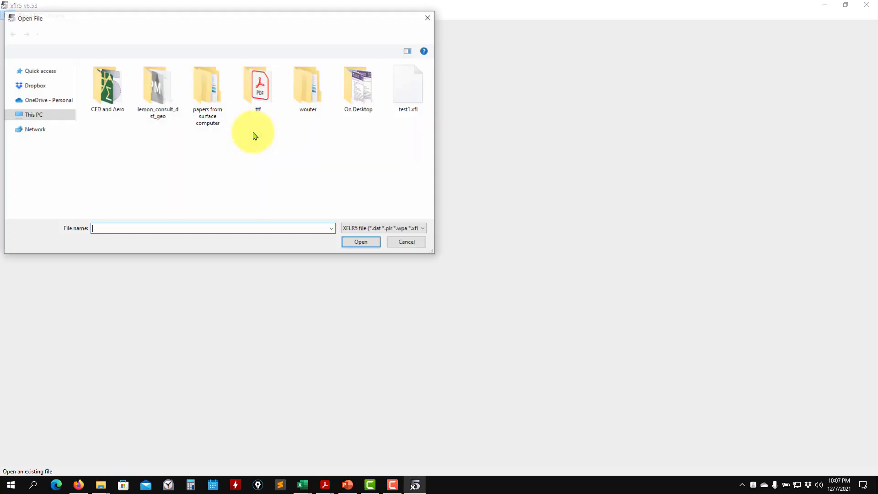
{"action": "left_click", "coordinate": [400, 98]}
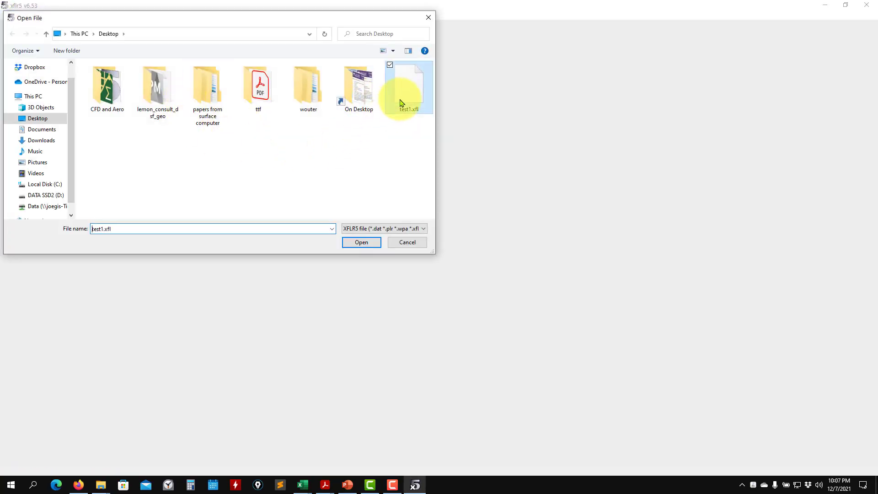
{"action": "left_click", "coordinate": [370, 243]}
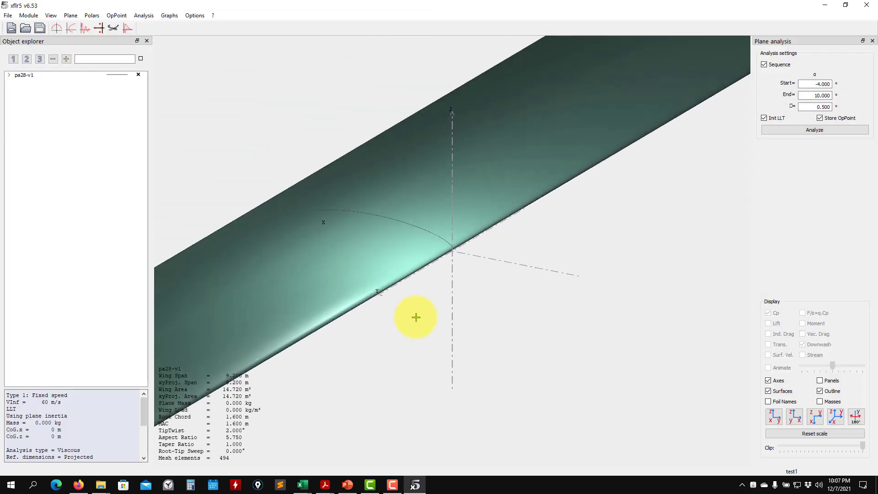
Step: Run the pa28-v1 wing analysis from -4° to 10° in 0.5° steps in the polar view and rescale the Fz graph
{"action": "scroll", "coordinate": [416, 318], "scroll_direction": "down", "scroll_amount": 10}
{"action": "scroll", "coordinate": [446, 243], "scroll_direction": "up", "scroll_amount": 10}
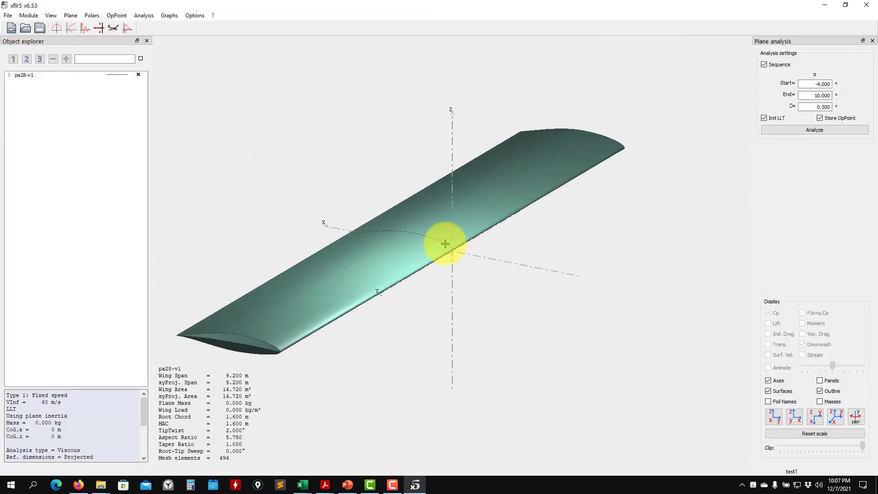
{"action": "left_click", "coordinate": [71, 28]}
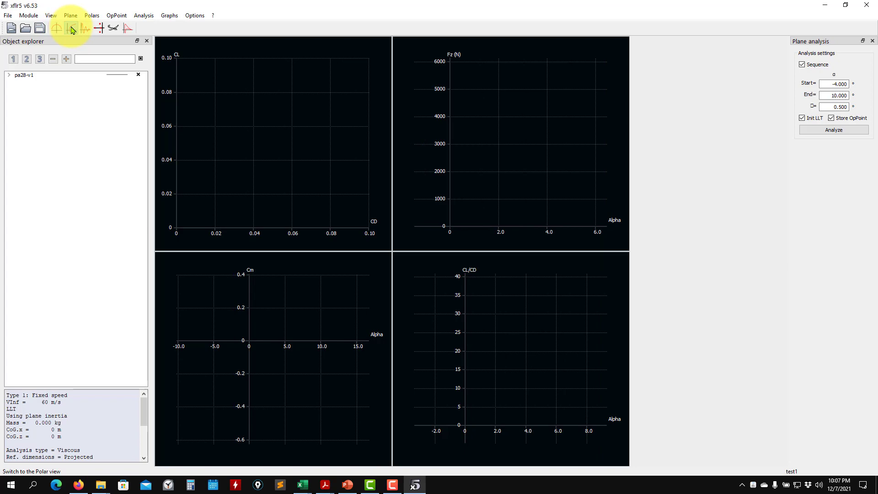
{"action": "left_click", "coordinate": [814, 132]}
{"action": "scroll", "coordinate": [457, 197], "scroll_direction": "down", "scroll_amount": 2}
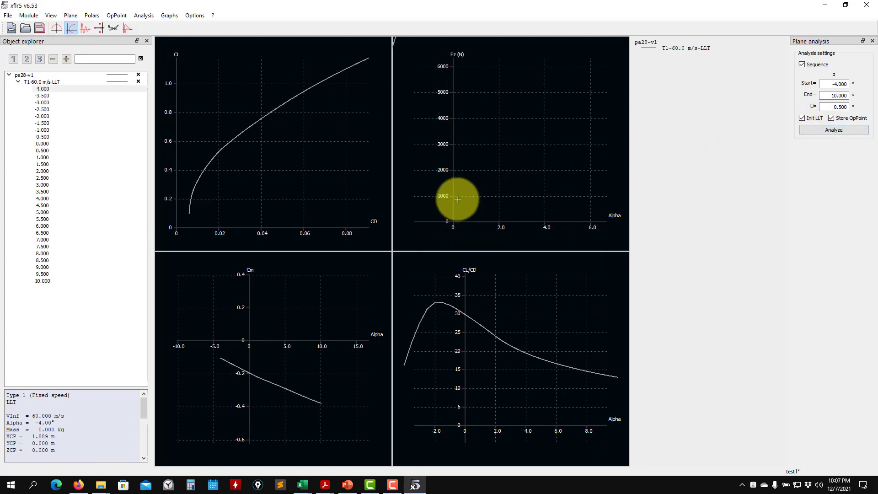
{"action": "key", "text": "r"}
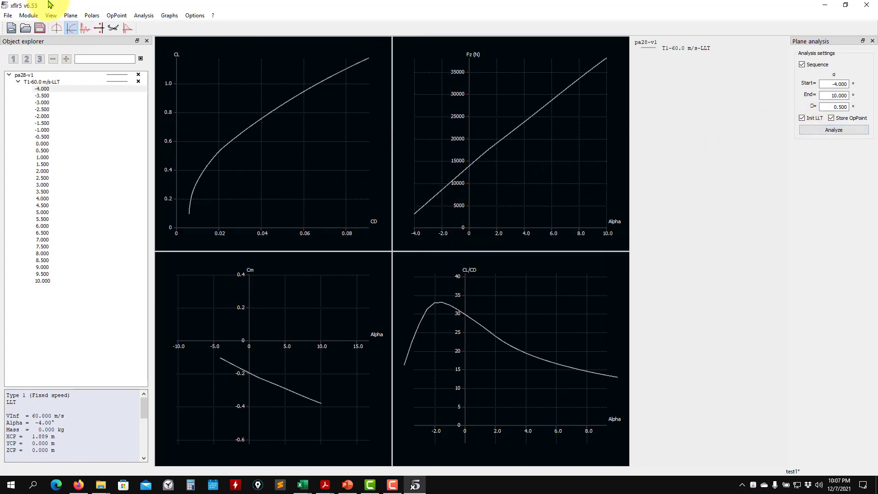
Step: Save the project and collapse the pa28-v1 results tree
{"action": "left_click", "coordinate": [40, 30]}
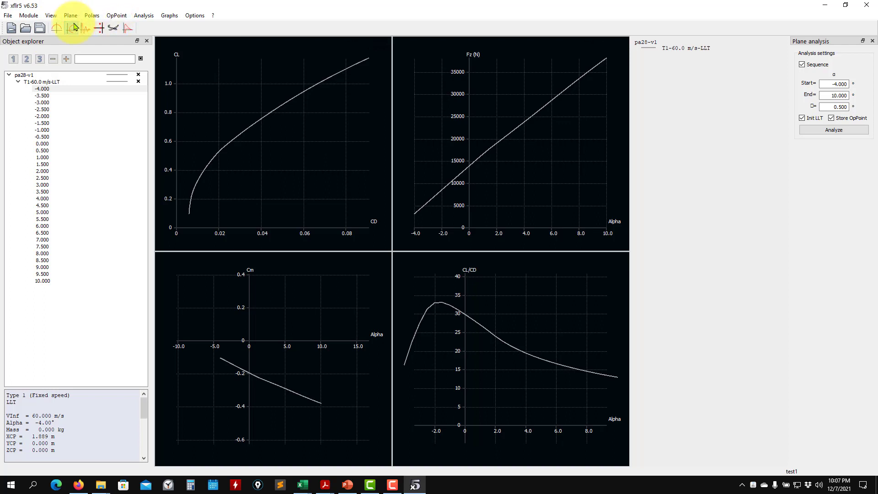
{"action": "left_click", "coordinate": [18, 81]}
{"action": "left_click", "coordinate": [10, 75]}
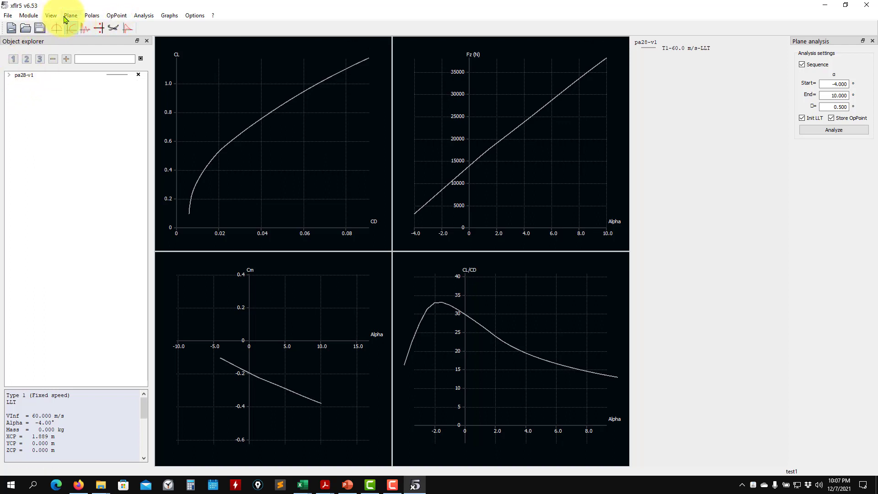
Step: Switch to XFoil Direct Analysis and generate a NACA 2412 foil with 100 panels, keeping the name NACA 2412
{"action": "left_click", "coordinate": [29, 16]}
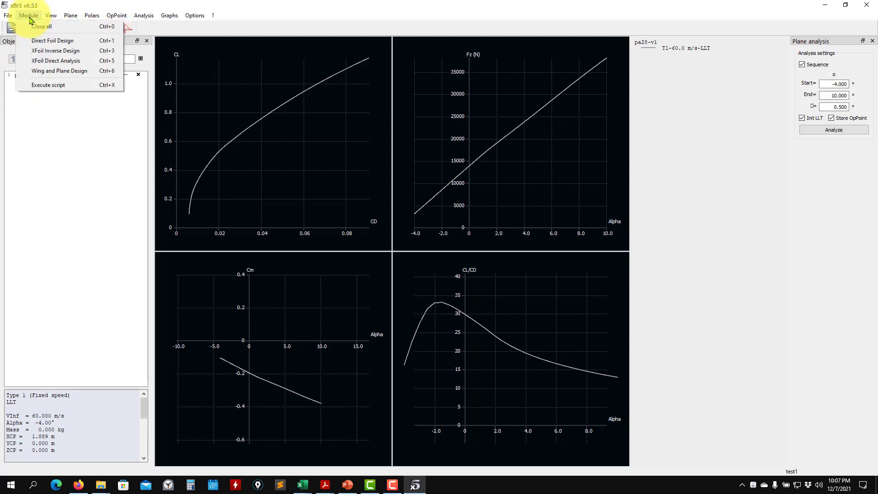
{"action": "left_click", "coordinate": [43, 61]}
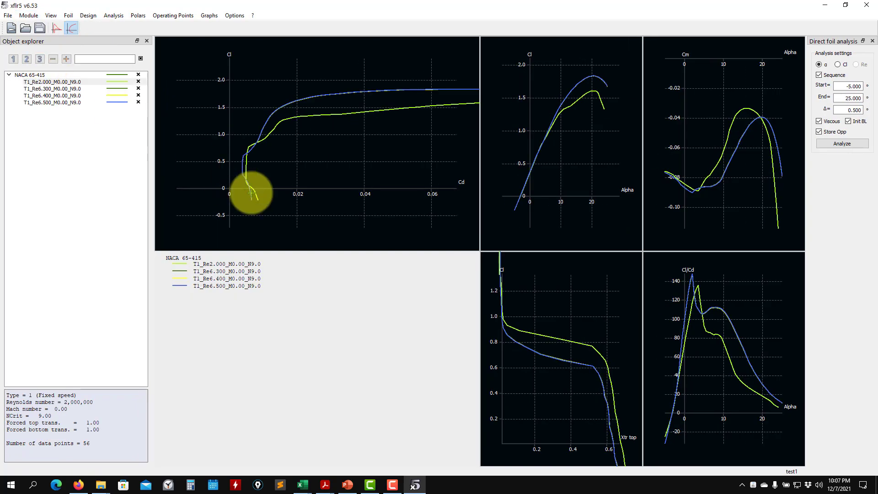
{"action": "left_click", "coordinate": [110, 17]}
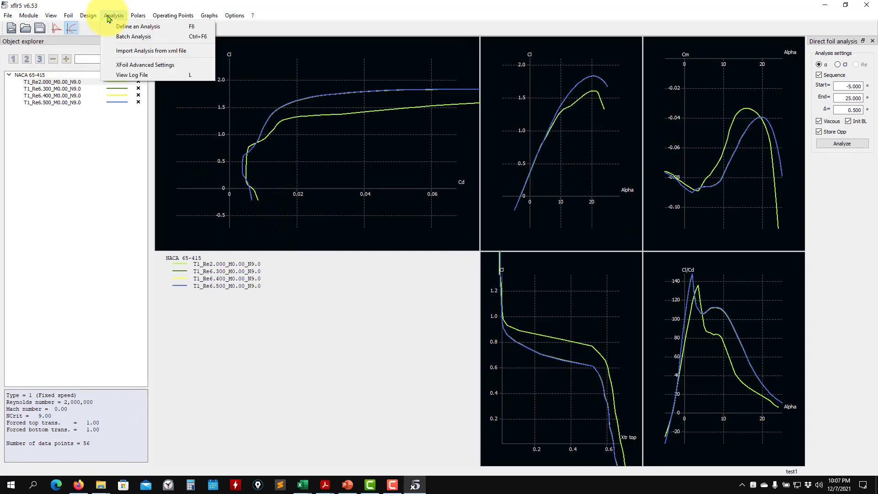
{"action": "mouse_move", "coordinate": [89, 17]}
{"action": "left_click", "coordinate": [104, 133]}
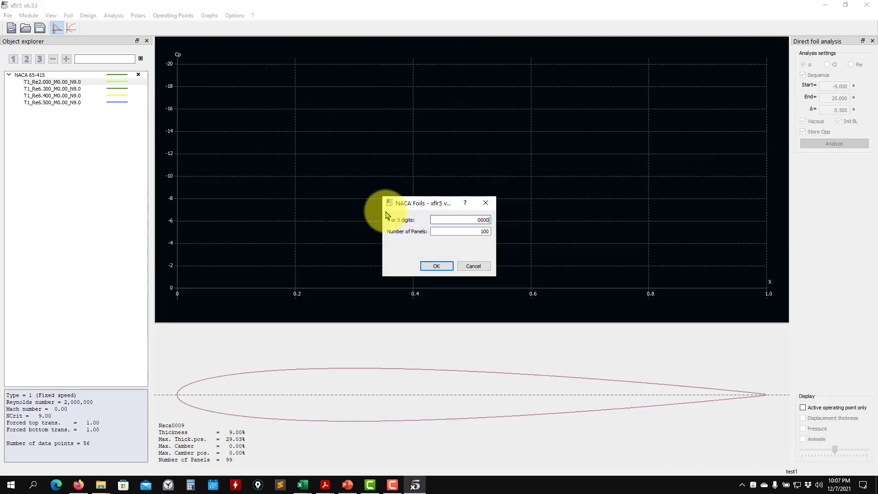
{"action": "type", "text": "25"}
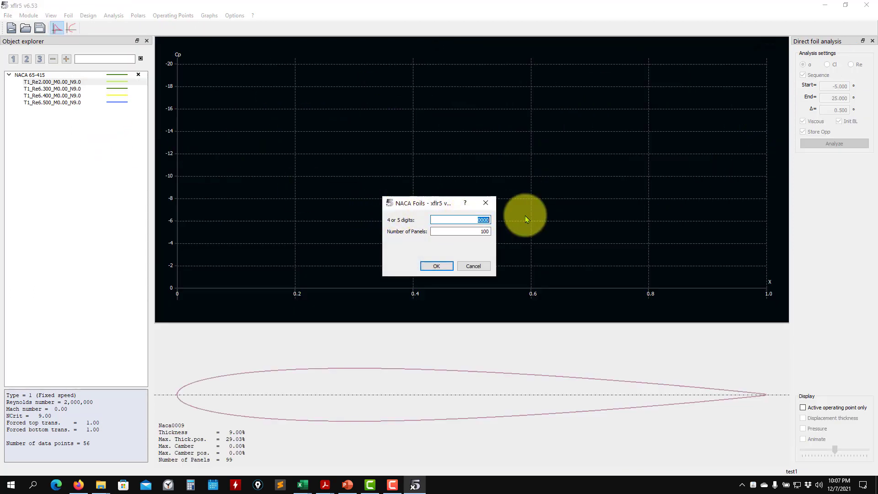
{"action": "type", "text": "12"}
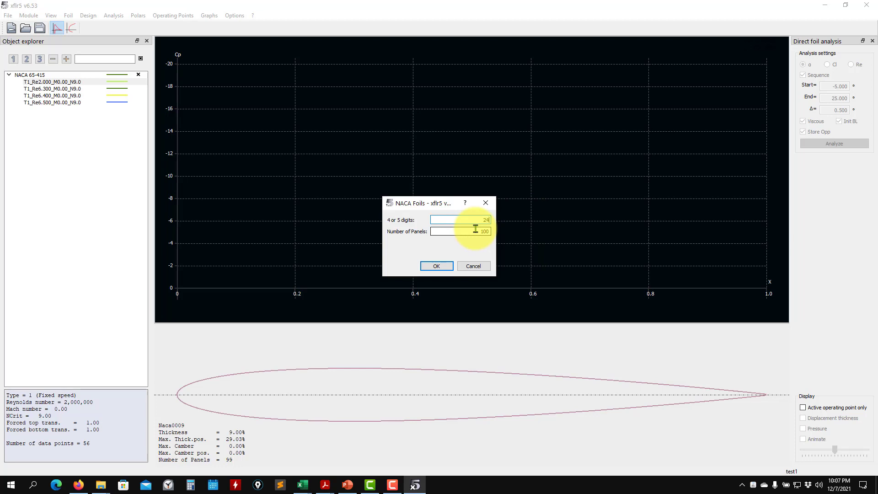
{"action": "left_click", "coordinate": [435, 267]}
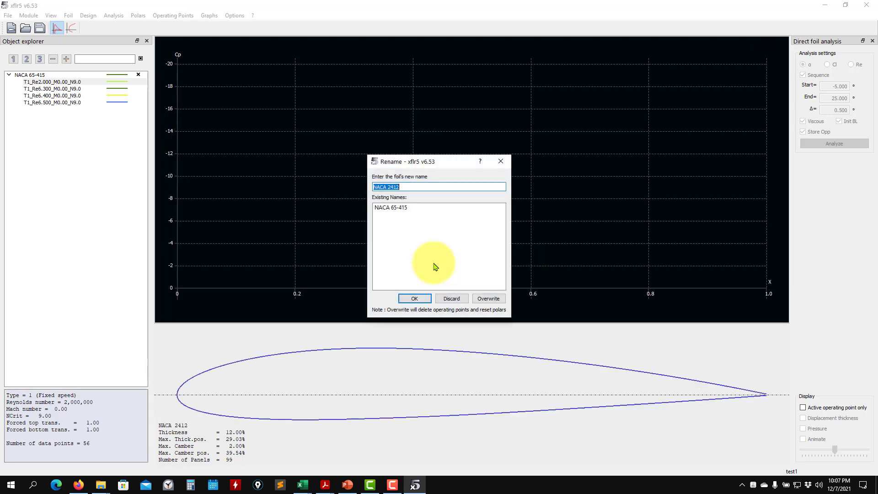
{"action": "left_click", "coordinate": [415, 295]}
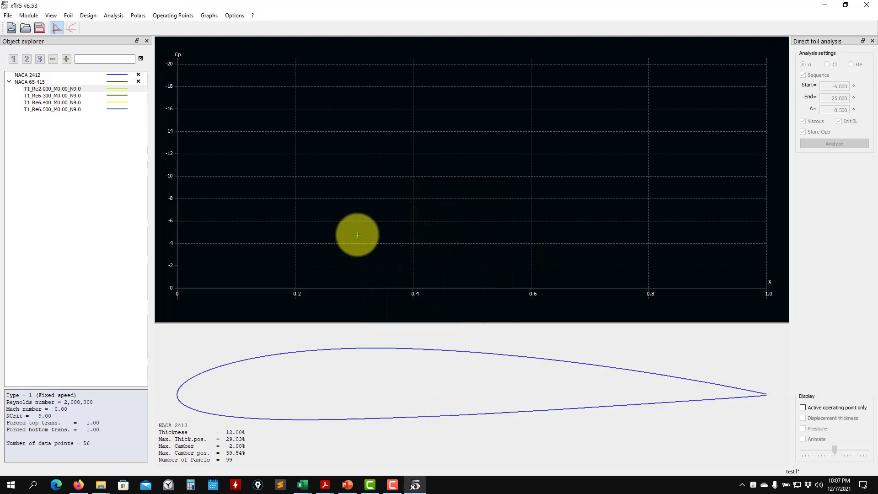
Step: Compare the NACA 2412 and NACA 65-415 foil shapes, then save the project with NACA 2412 selected
{"action": "left_click", "coordinate": [9, 82]}
{"action": "left_click", "coordinate": [31, 76]}
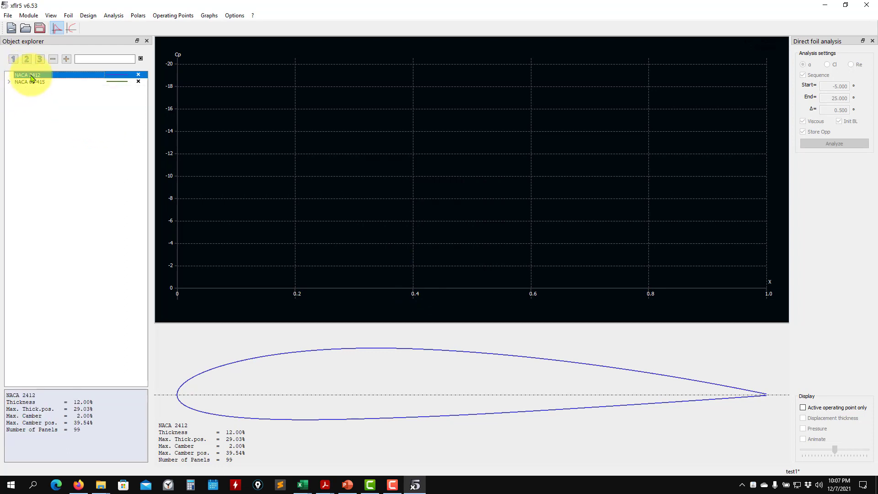
{"action": "left_click", "coordinate": [139, 83]}
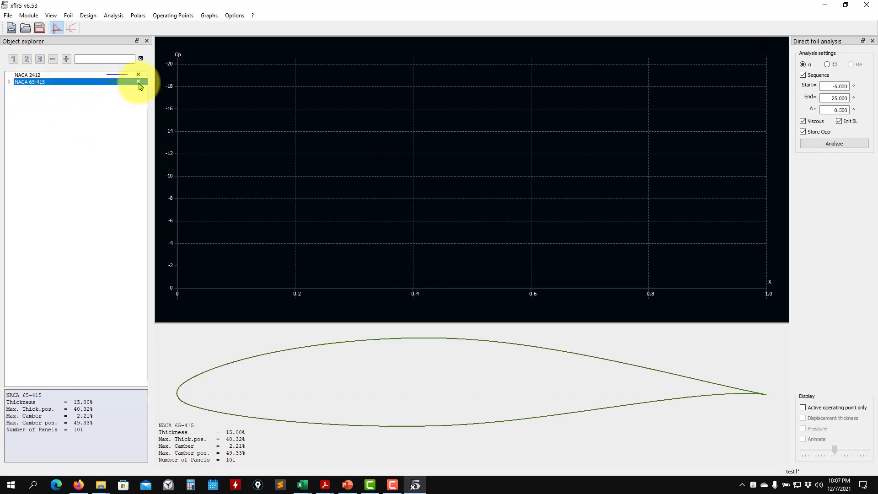
{"action": "left_click", "coordinate": [37, 78]}
{"action": "left_click", "coordinate": [36, 86]}
{"action": "left_click", "coordinate": [36, 76]}
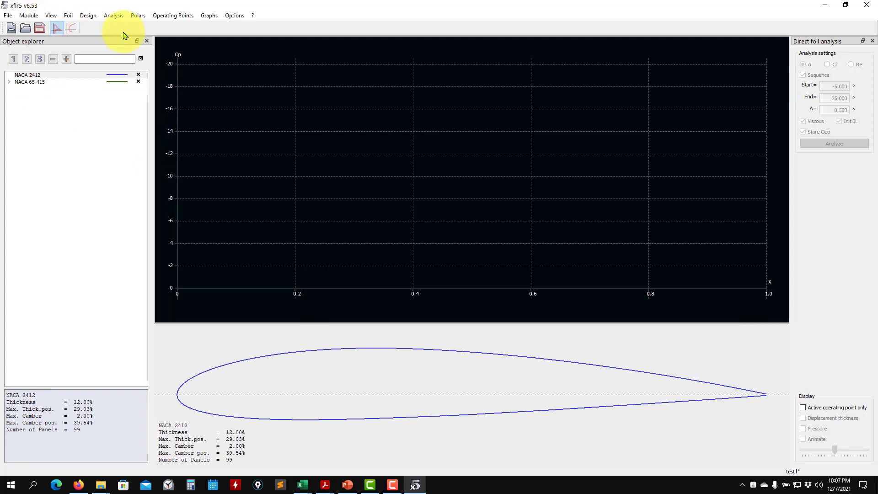
{"action": "left_click", "coordinate": [9, 82]}
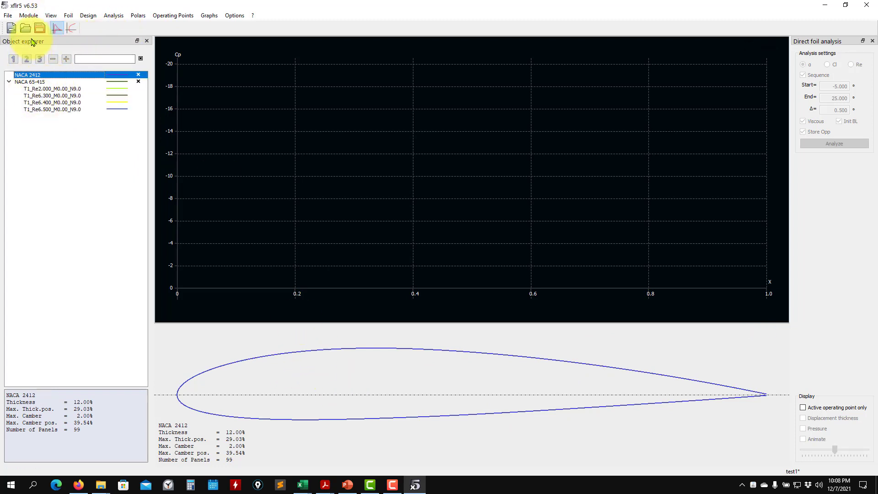
{"action": "left_click", "coordinate": [39, 28]}
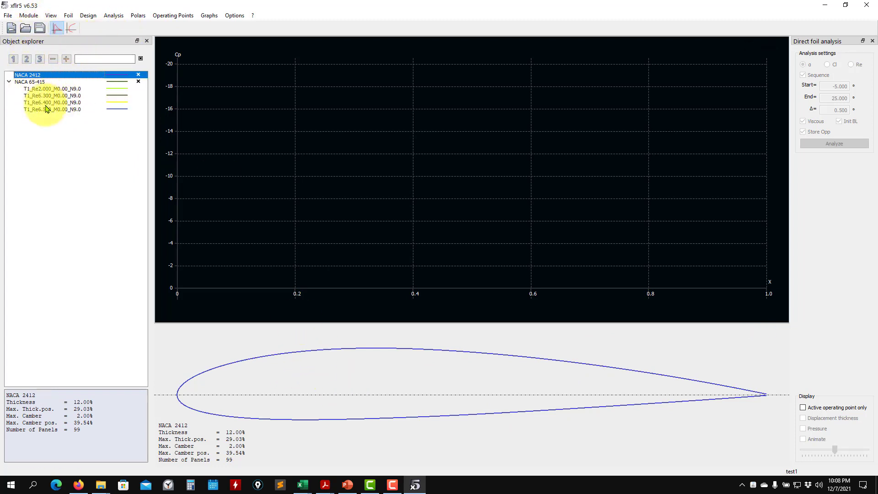
Step: Start a batch analysis for NACA 2412 and set its first three Reynolds numbers to 6e+06, 6.1e+06 and 6.2e+06
{"action": "left_click", "coordinate": [115, 18]}
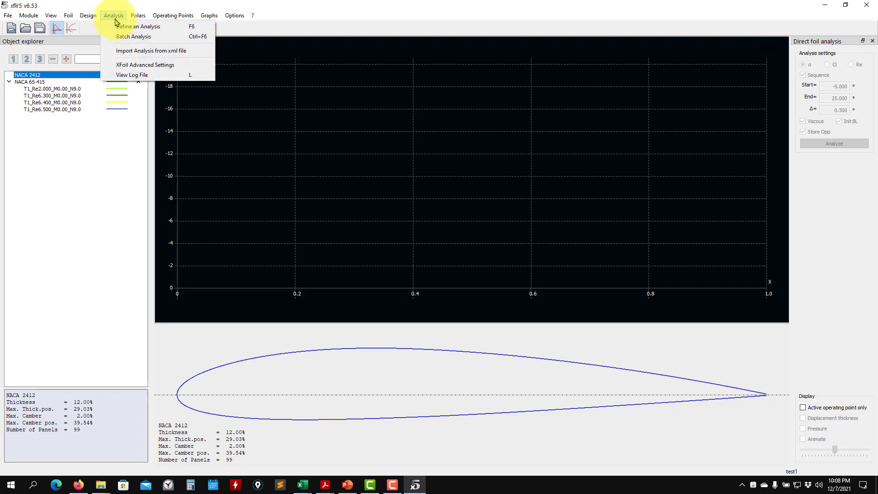
{"action": "left_click", "coordinate": [132, 37]}
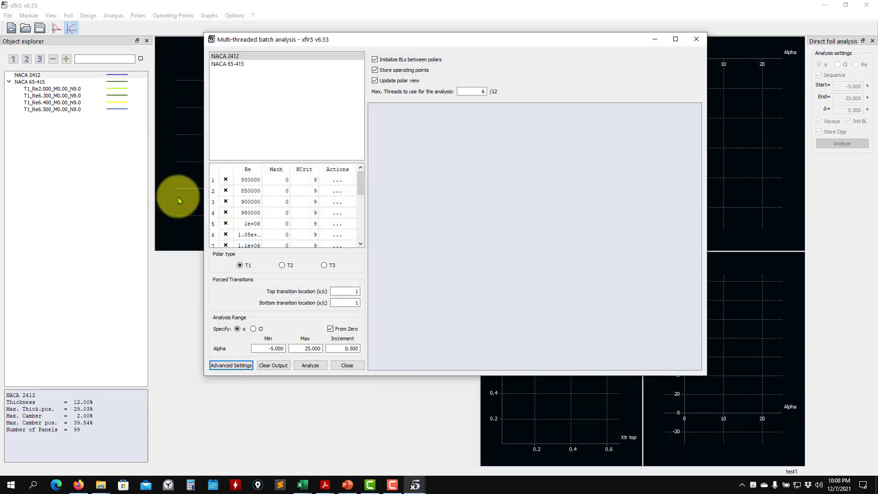
{"action": "double_click", "coordinate": [242, 181]}
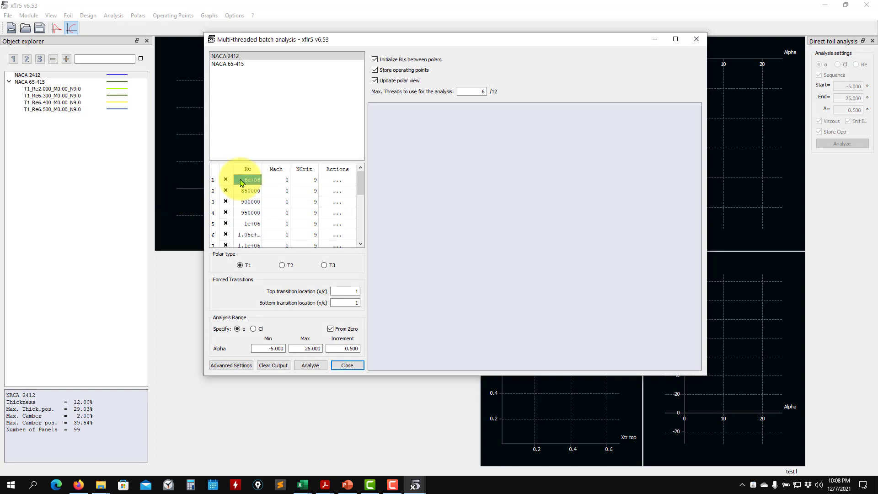
{"action": "double_click", "coordinate": [245, 193]}
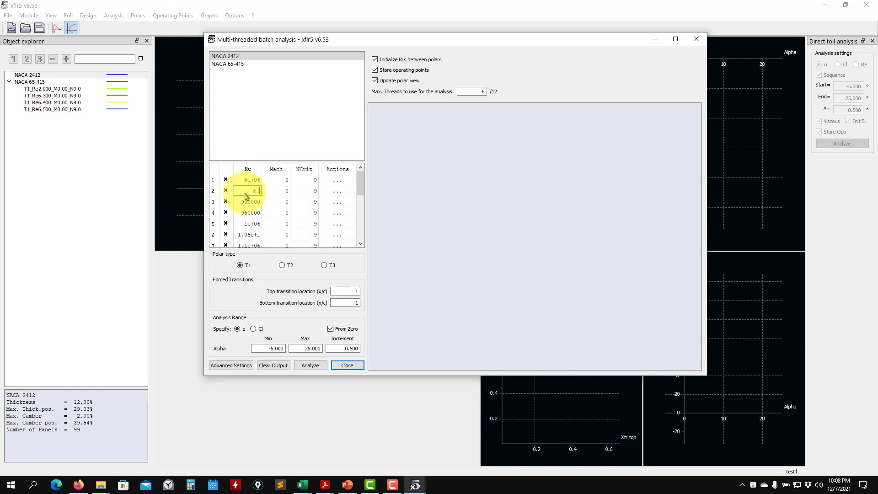
{"action": "key", "text": "BackSpace"}
{"action": "double_click", "coordinate": [248, 202]}
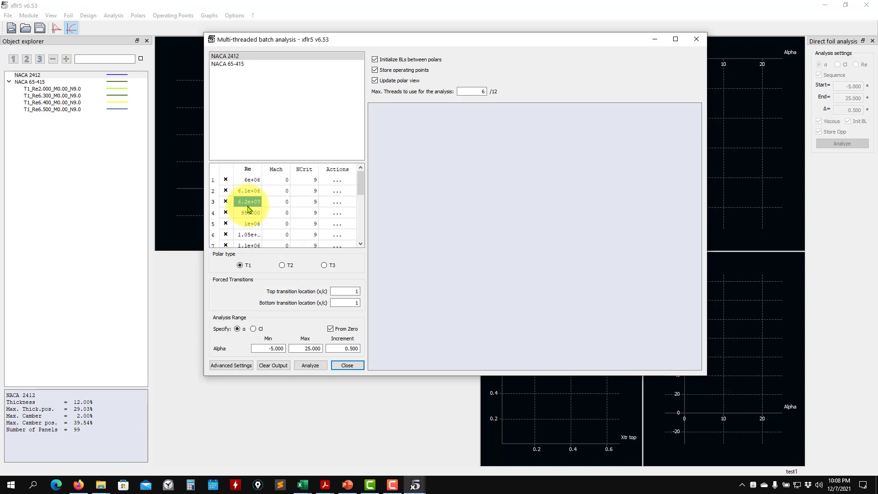
{"action": "key", "text": "Return"}
{"action": "double_click", "coordinate": [254, 201]}
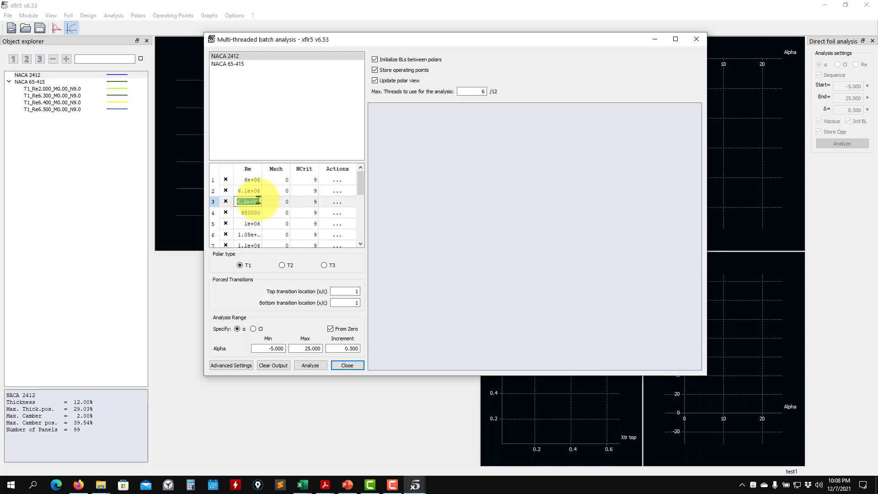
{"action": "left_click", "coordinate": [259, 202]}
{"action": "key", "text": "BackSpace"}
{"action": "type", "text": "6"}
{"action": "key", "text": "Return"}
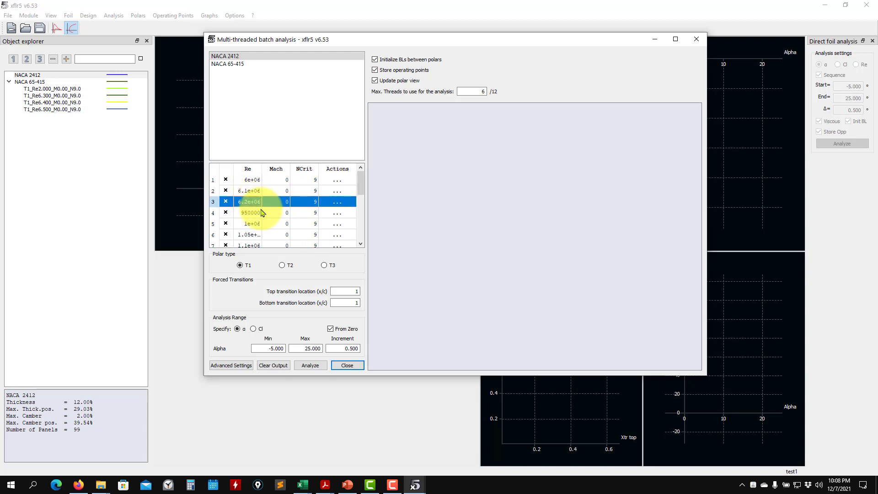
Step: Set the fourth, fifth and sixth Reynolds numbers of the batch list to 6.3e+06, 6.4e+06 and 6.5e+06
{"action": "double_click", "coordinate": [256, 213]}
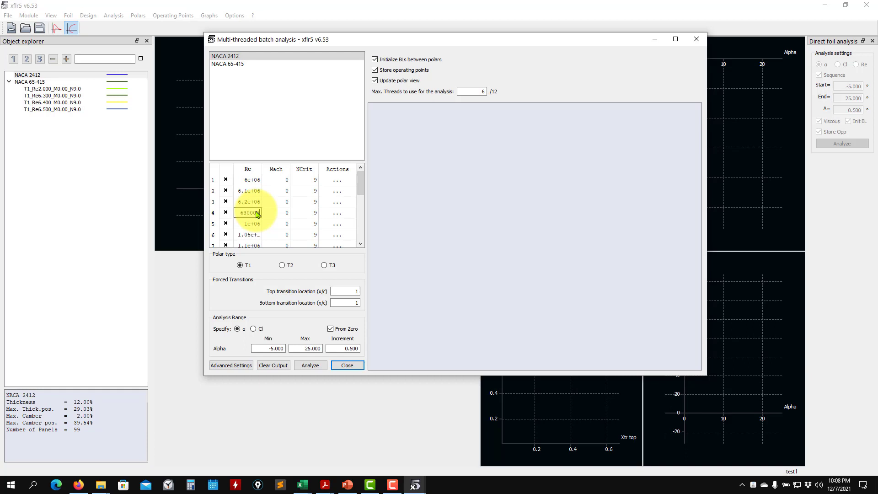
{"action": "key", "text": "Return"}
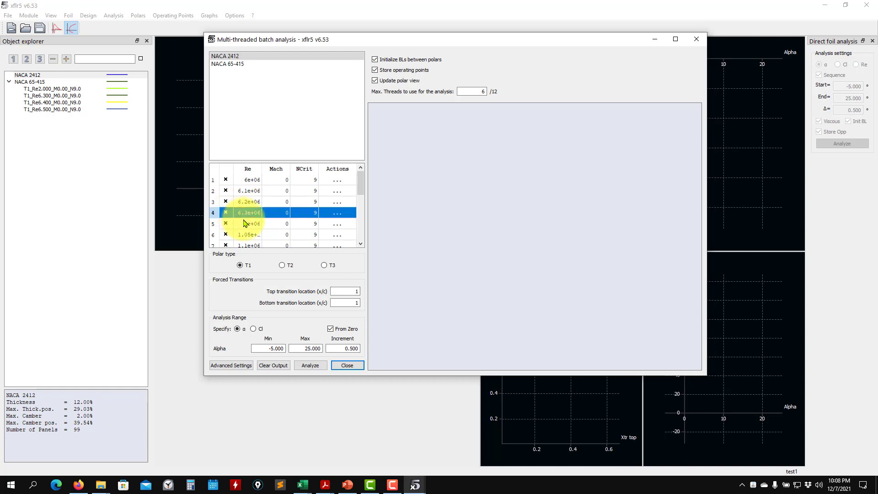
{"action": "double_click", "coordinate": [245, 224]}
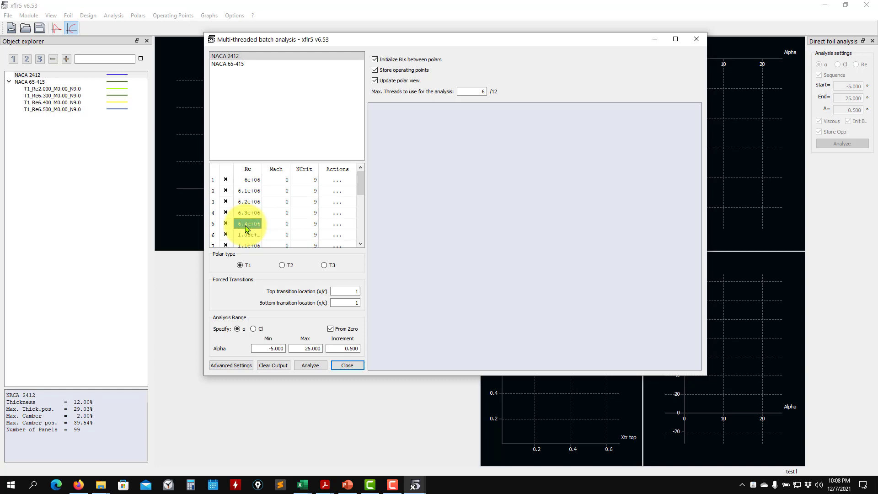
{"action": "key", "text": "Return"}
{"action": "double_click", "coordinate": [250, 235]}
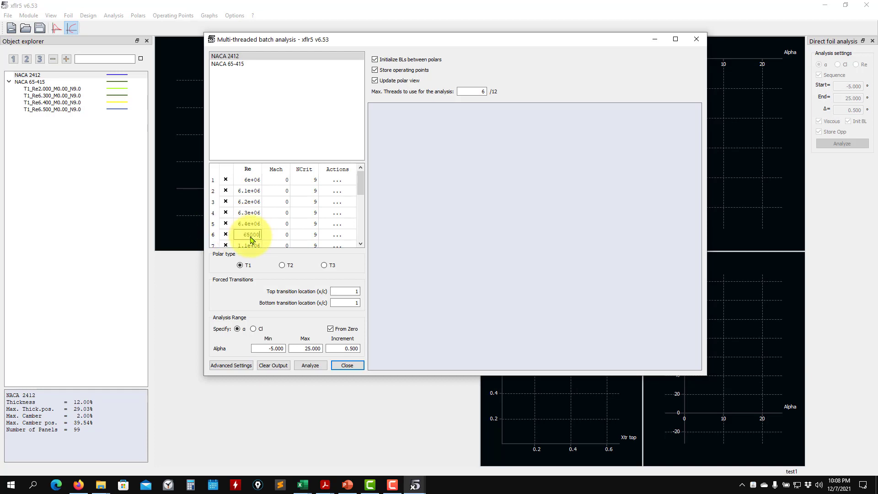
Step: Delete the leftover Reynolds number rows from 1.1e+06 through 2e+06 in the batch list
{"action": "scroll", "coordinate": [238, 183], "scroll_direction": "down", "scroll_amount": 3}
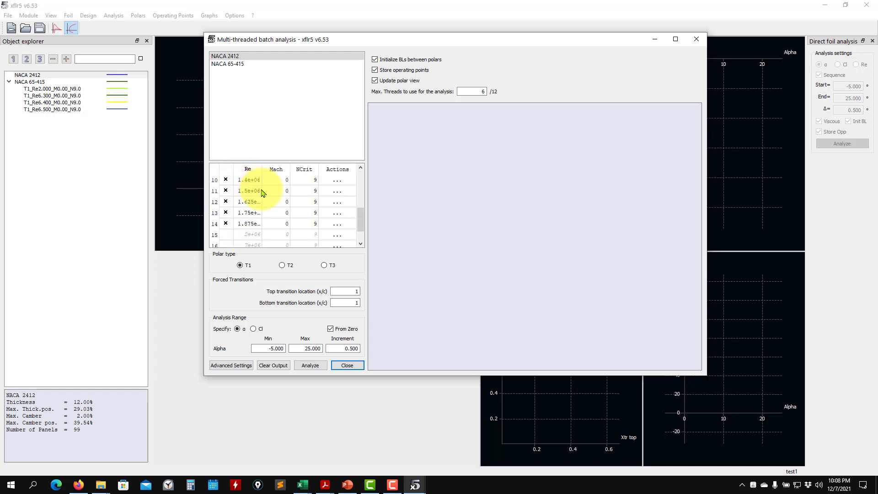
{"action": "left_click", "coordinate": [340, 228]}
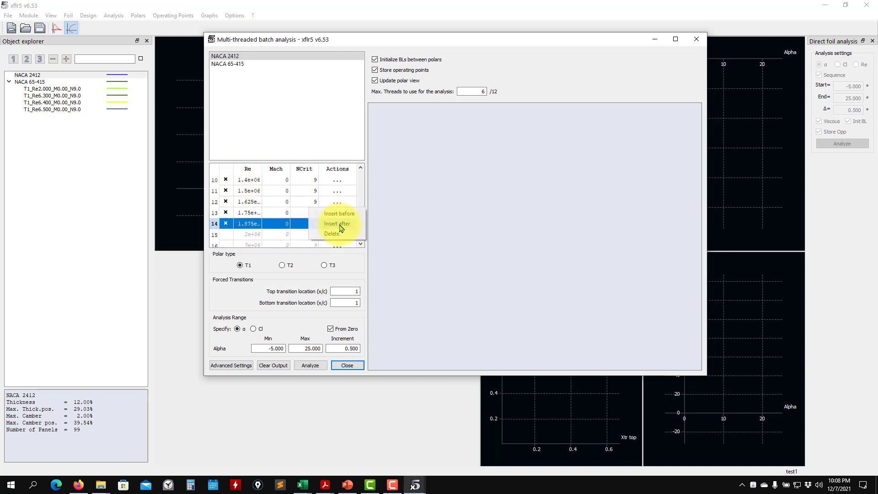
{"action": "left_click", "coordinate": [338, 224]}
{"action": "left_click", "coordinate": [338, 224]}
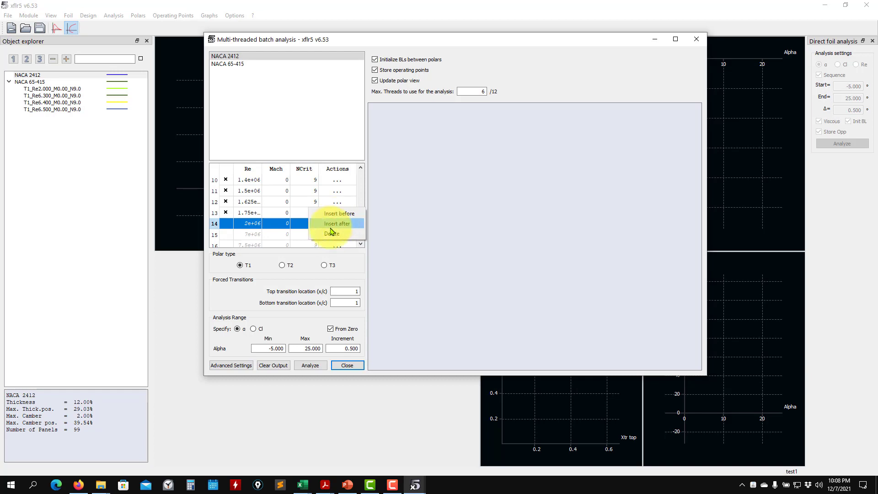
{"action": "left_click", "coordinate": [333, 230]}
{"action": "left_click", "coordinate": [340, 221]}
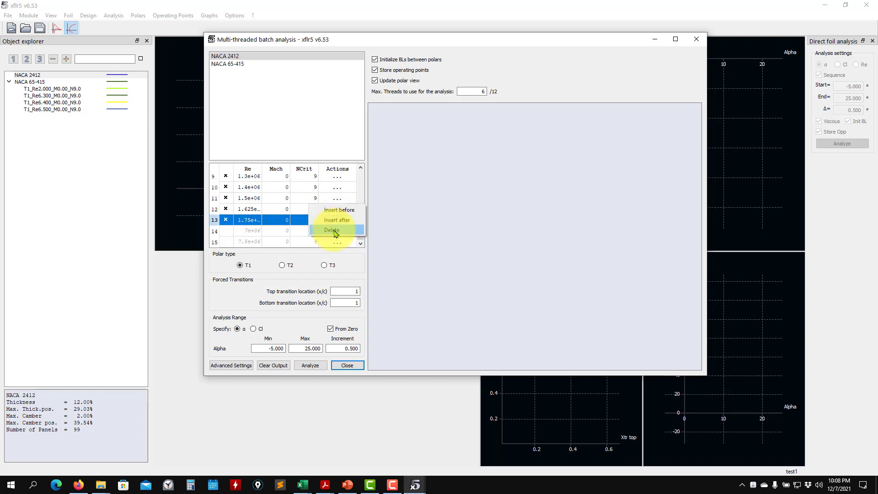
{"action": "left_click", "coordinate": [334, 230]}
{"action": "left_click", "coordinate": [338, 220]}
{"action": "left_click", "coordinate": [333, 230]}
{"action": "left_click", "coordinate": [341, 224]}
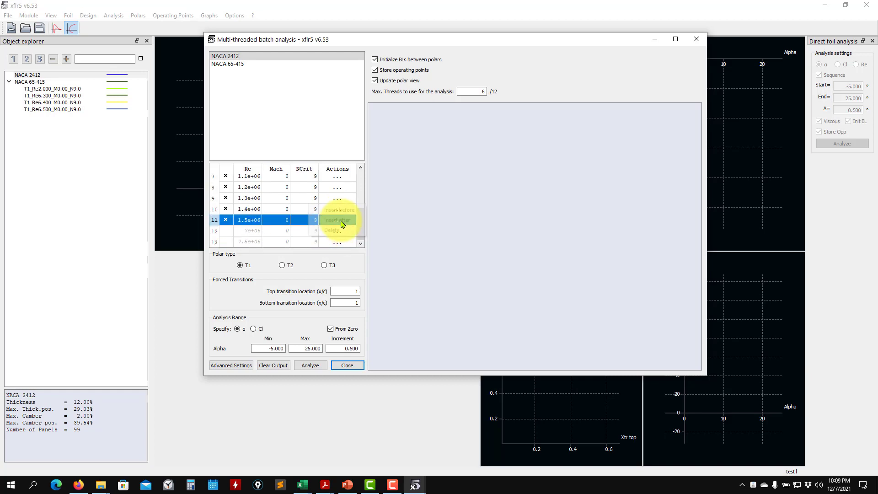
{"action": "left_click", "coordinate": [333, 230]}
{"action": "left_click", "coordinate": [337, 221]}
{"action": "left_click", "coordinate": [333, 230]}
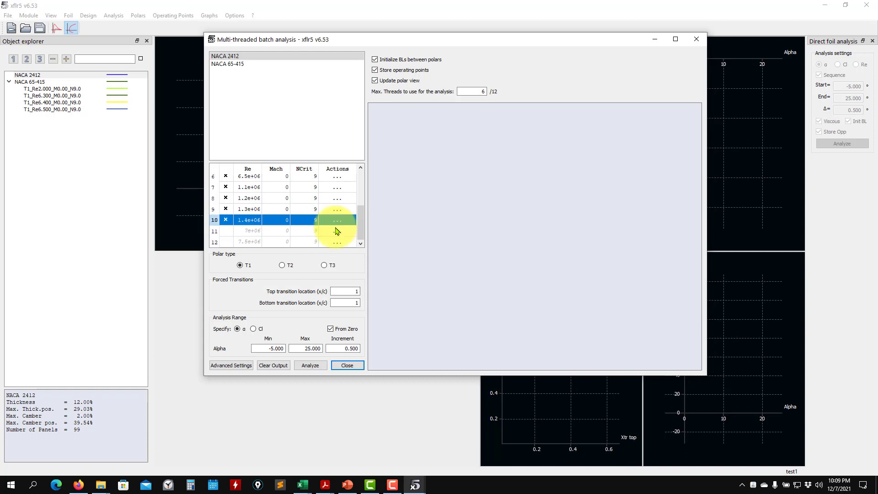
{"action": "left_click", "coordinate": [338, 220]}
{"action": "left_click", "coordinate": [334, 230]}
{"action": "left_click", "coordinate": [341, 225]}
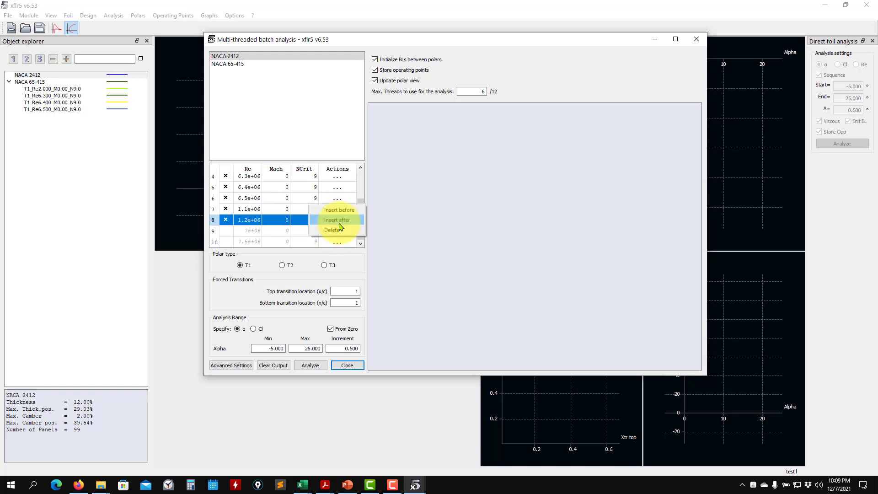
{"action": "left_click", "coordinate": [334, 230]}
{"action": "left_click", "coordinate": [338, 220]}
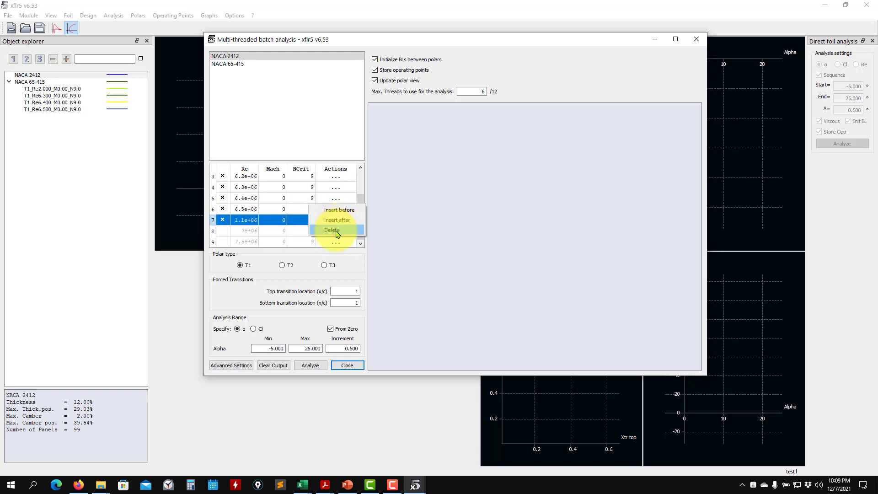
{"action": "left_click", "coordinate": [334, 230]}
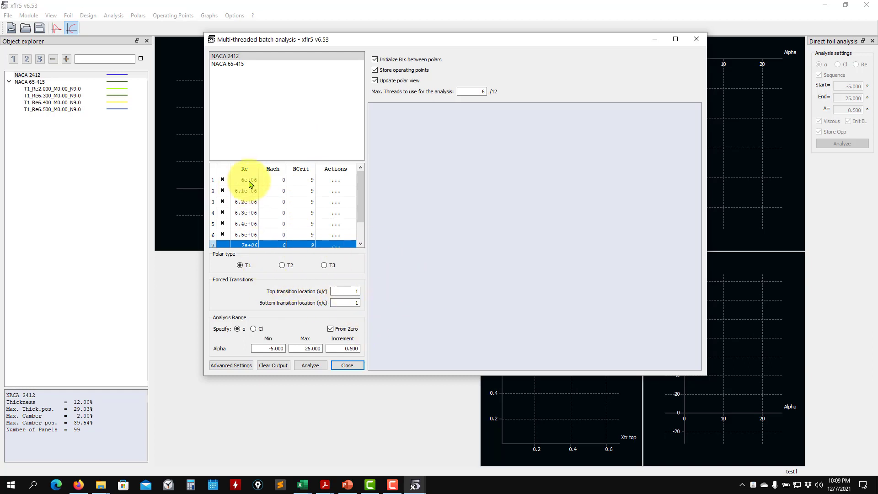
Step: Review the batch analysis foil choice, thread count and alpha range, as well as the XFoil iteration limit
{"action": "left_click", "coordinate": [224, 64]}
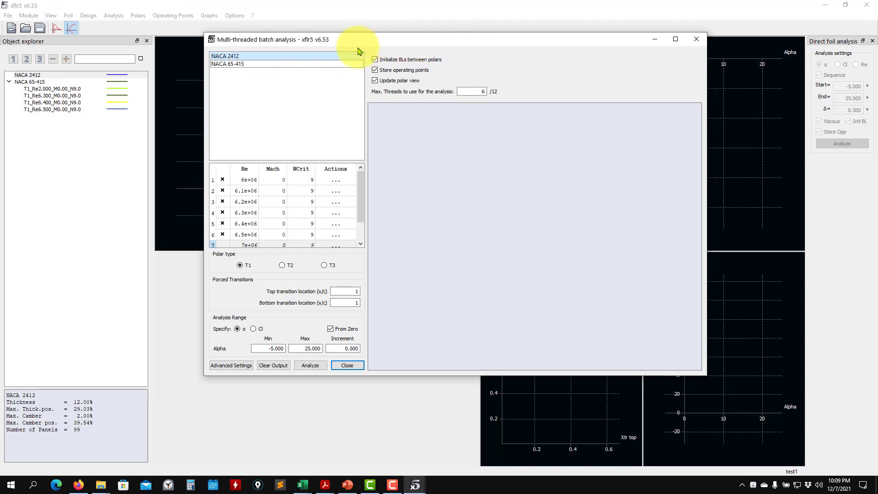
{"action": "left_click_drag", "start_coordinate": [458, 92], "coordinate": [502, 97]}
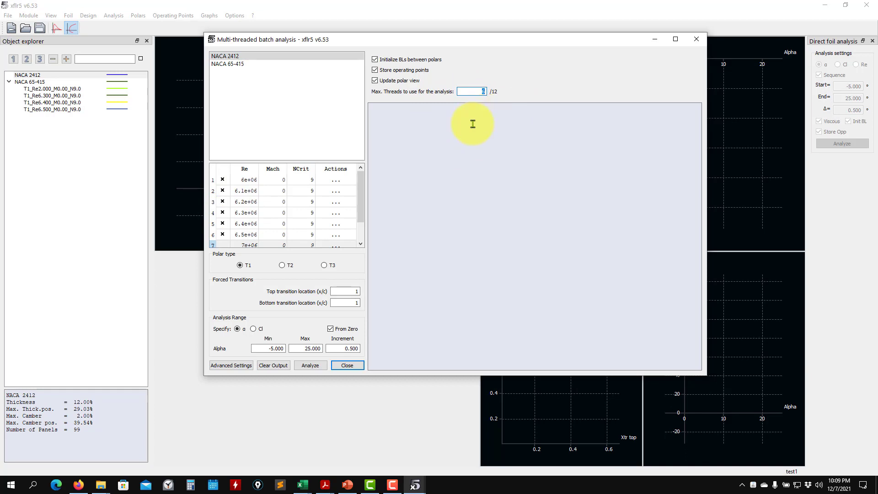
{"action": "left_click", "coordinate": [263, 349]}
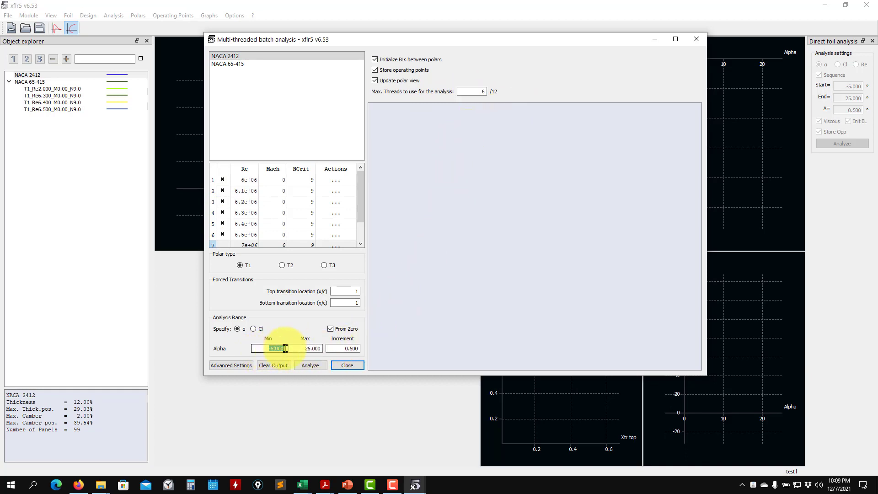
{"action": "left_click_drag", "start_coordinate": [300, 350], "coordinate": [385, 353]}
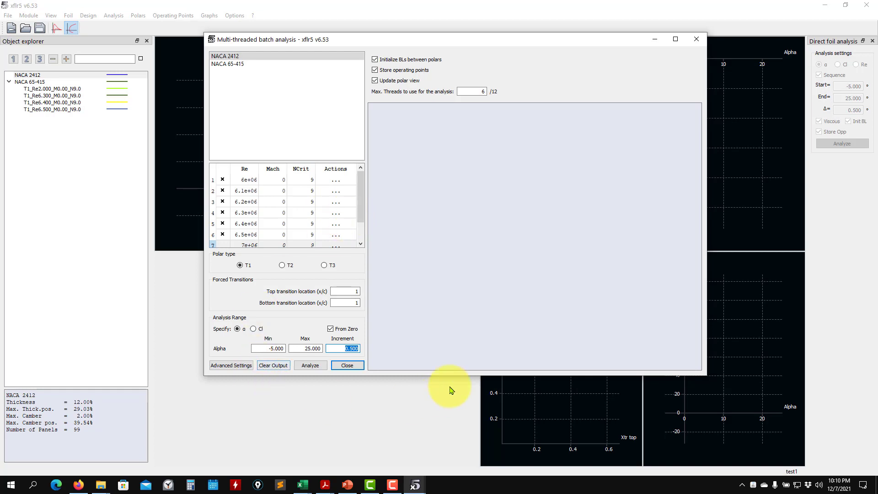
{"action": "left_click", "coordinate": [225, 365]}
{"action": "left_click_drag", "start_coordinate": [493, 189], "coordinate": [529, 195]}
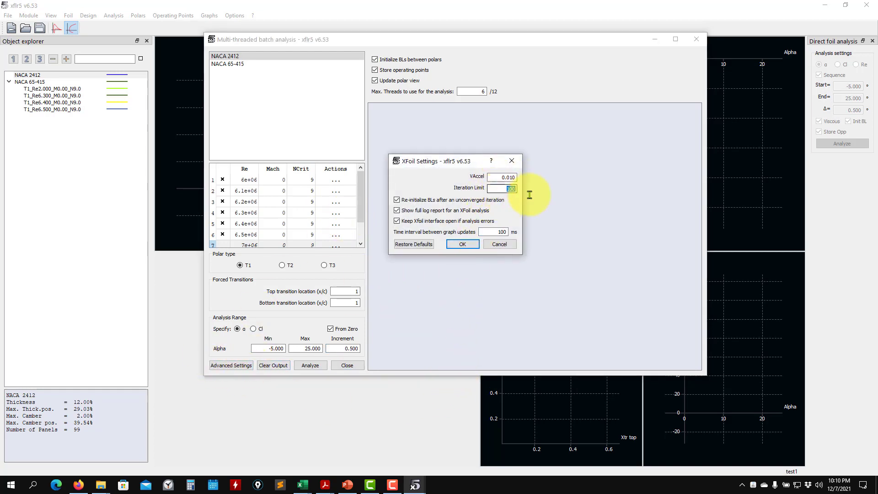
{"action": "left_click", "coordinate": [499, 244]}
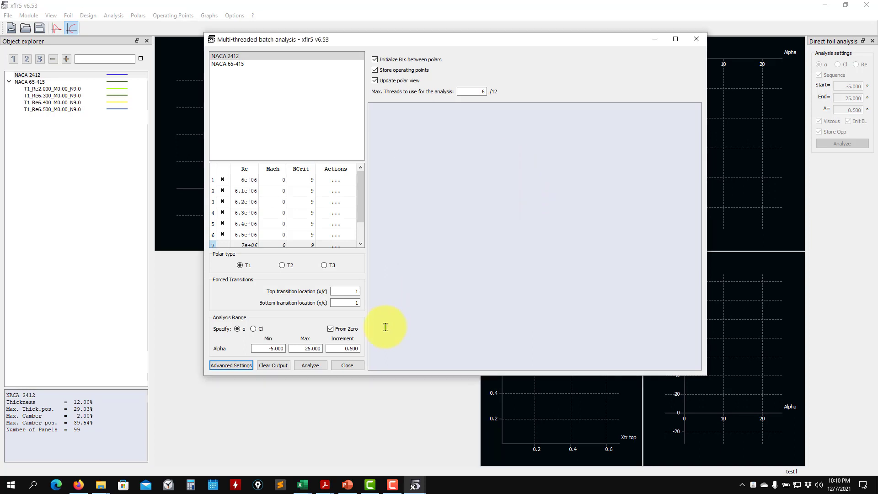
Step: Run the NACA 2412 batch analysis and save the project with its new polars
{"action": "left_click", "coordinate": [309, 365]}
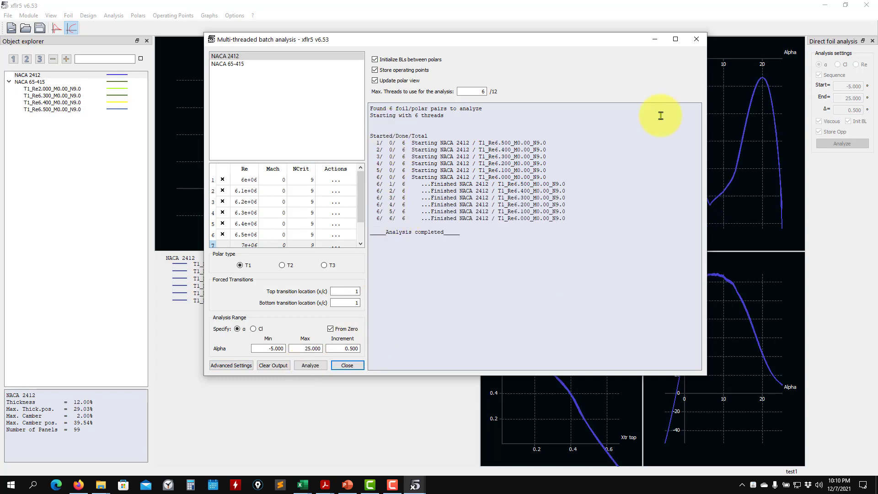
{"action": "left_click", "coordinate": [696, 39]}
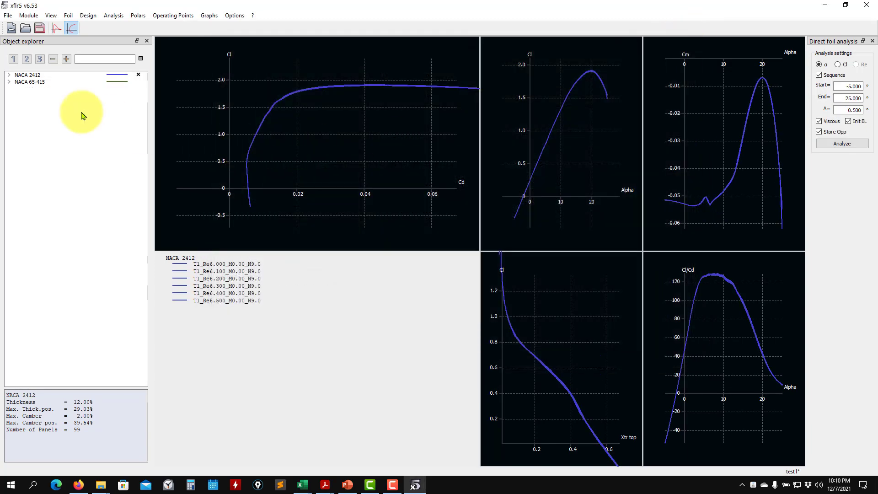
{"action": "left_click", "coordinate": [12, 75]}
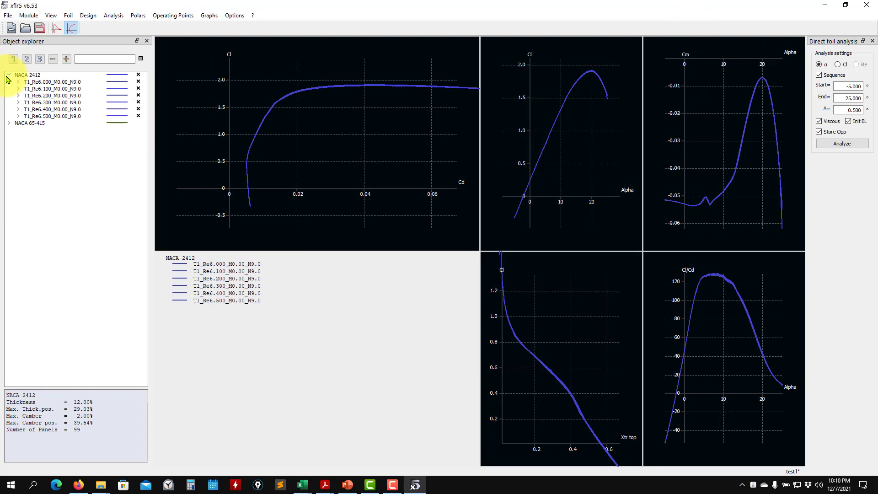
{"action": "left_click", "coordinate": [66, 85]}
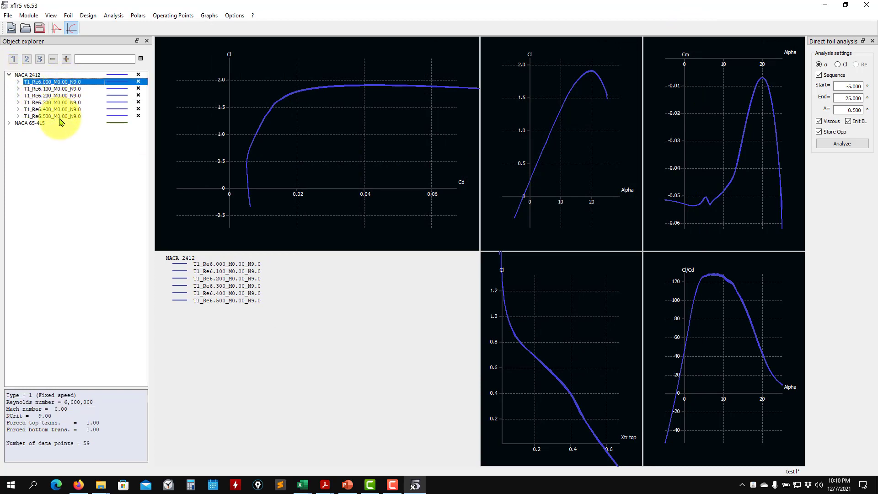
{"action": "left_click", "coordinate": [40, 28]}
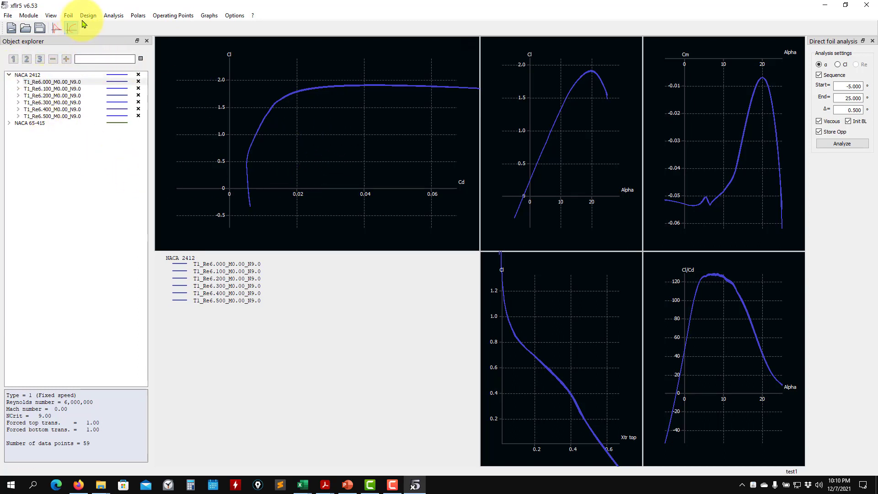
Step: In Wing and Plane Design, duplicate the plane pa28-v1 as pa28-v2 and save the project
{"action": "left_click", "coordinate": [28, 15]}
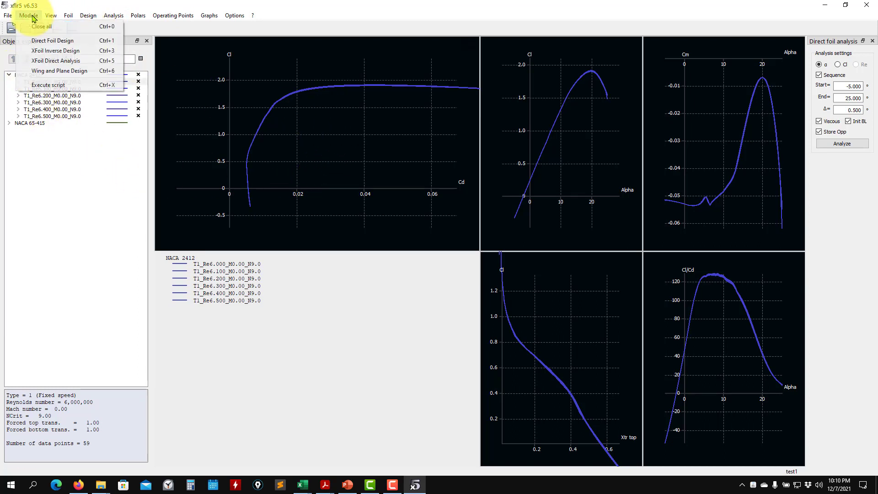
{"action": "left_click", "coordinate": [48, 73]}
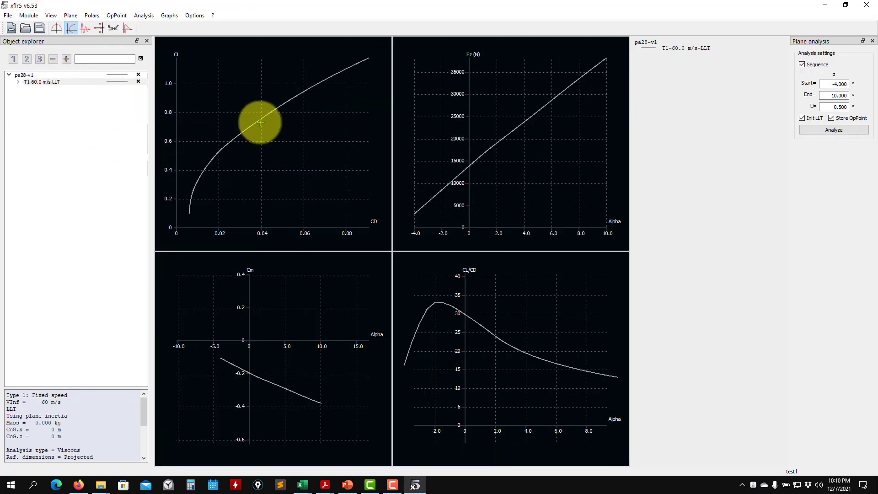
{"action": "left_click", "coordinate": [24, 75]}
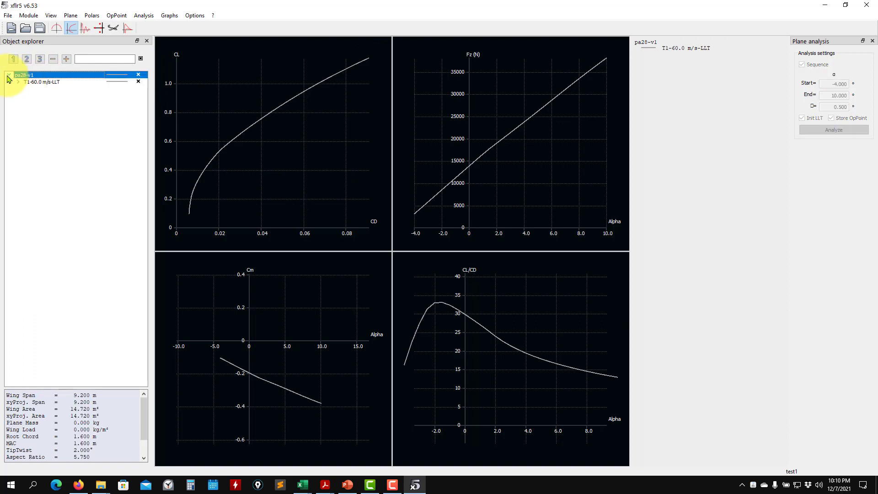
{"action": "left_click", "coordinate": [9, 75]}
{"action": "right_click", "coordinate": [28, 77]}
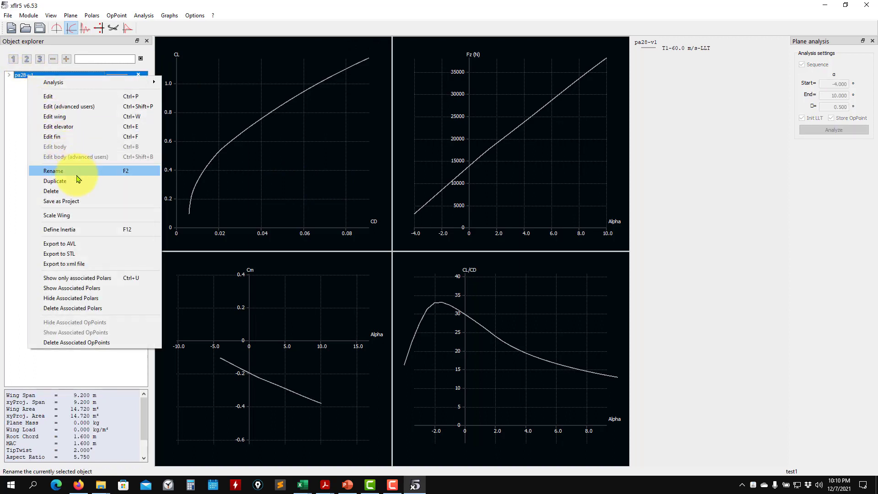
{"action": "left_click", "coordinate": [17, 117]}
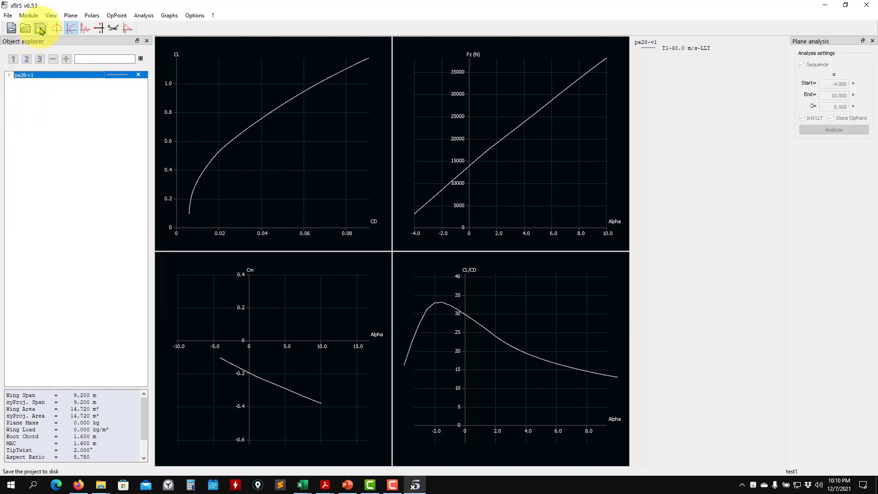
{"action": "right_click", "coordinate": [25, 75]}
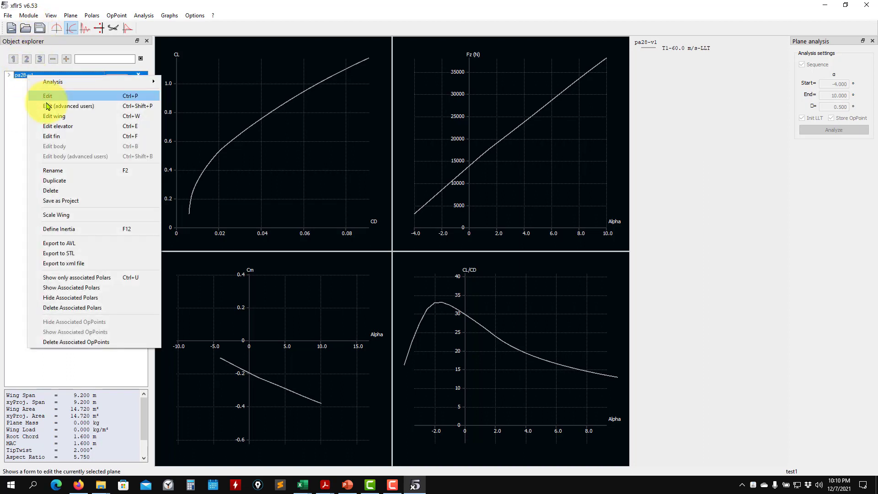
{"action": "left_click", "coordinate": [73, 171]}
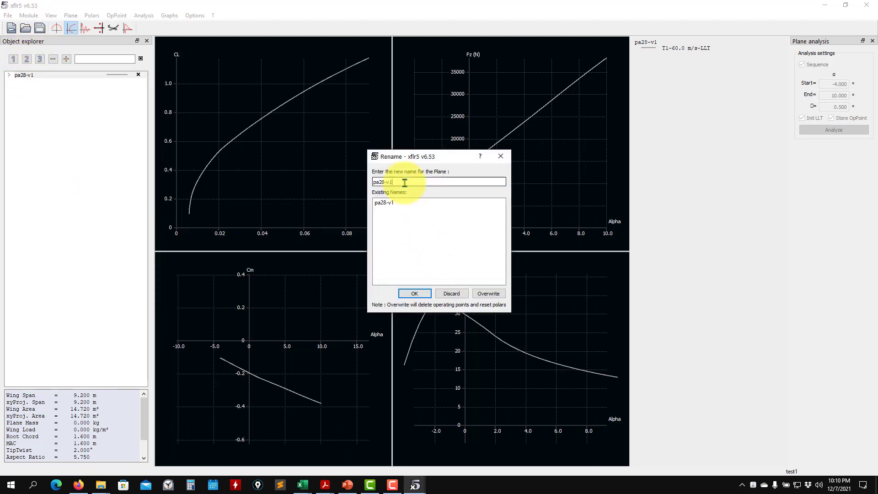
{"action": "left_click", "coordinate": [414, 293]}
{"action": "left_click", "coordinate": [38, 27]}
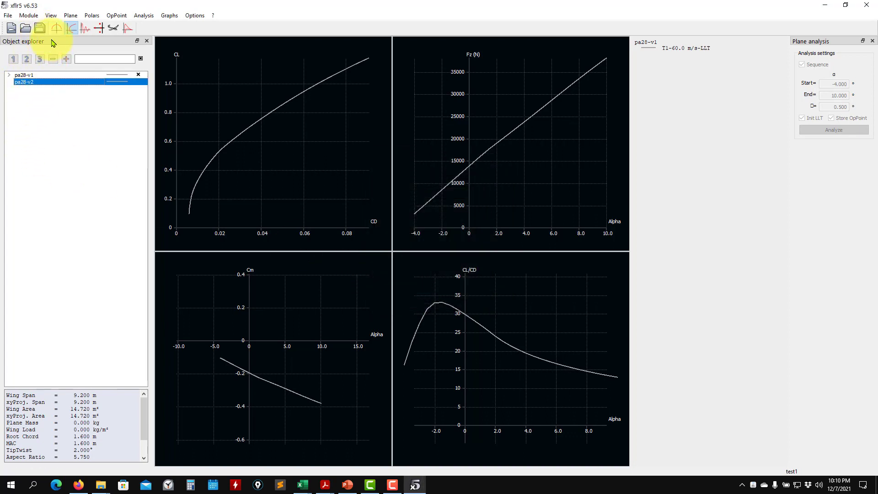
Step: Edit the main wing of pa28-v2 and set the foil of both sections to NACA 2412
{"action": "left_click", "coordinate": [70, 17]}
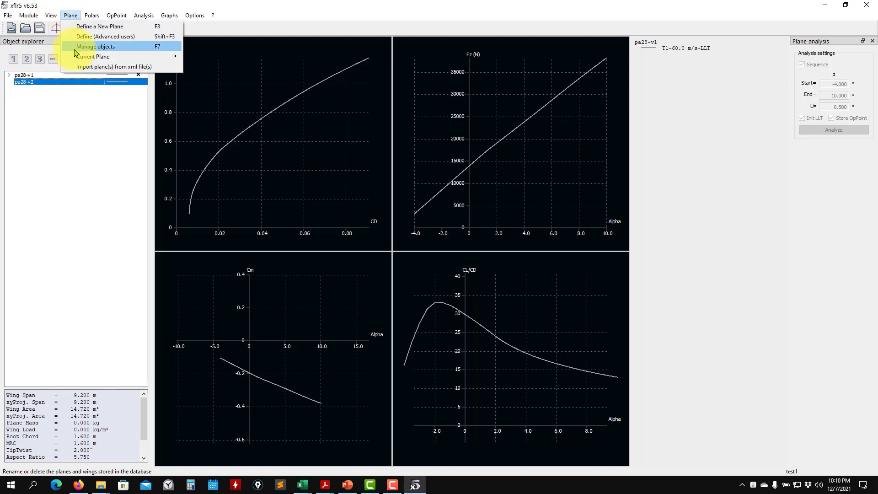
{"action": "mouse_move", "coordinate": [80, 56]}
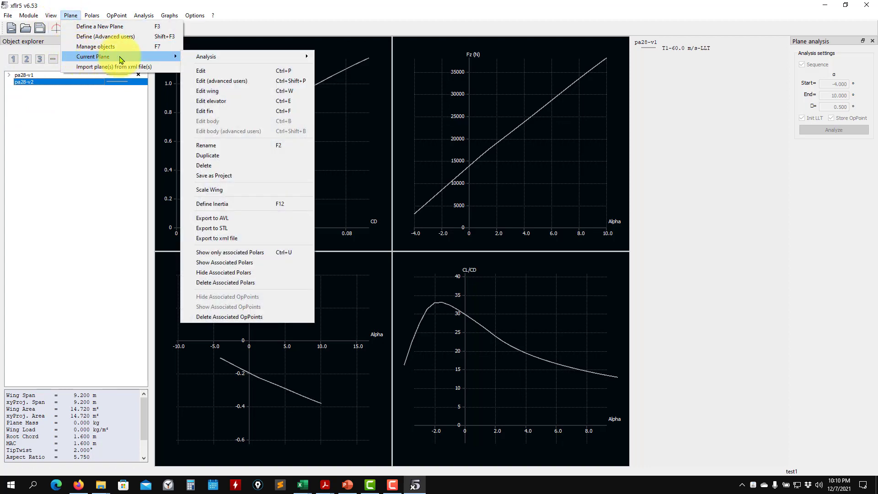
{"action": "left_click", "coordinate": [222, 90]}
{"action": "double_click", "coordinate": [345, 119]}
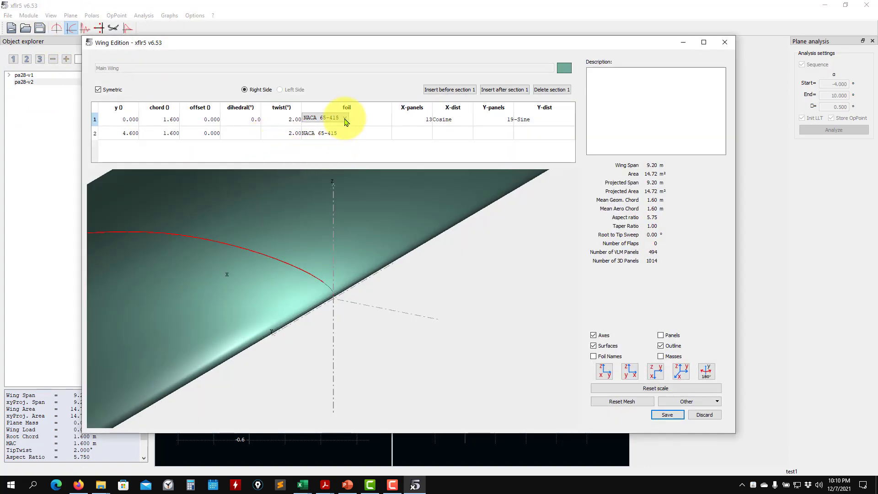
{"action": "left_click", "coordinate": [345, 119]}
{"action": "left_click", "coordinate": [336, 131]}
{"action": "double_click", "coordinate": [341, 133]}
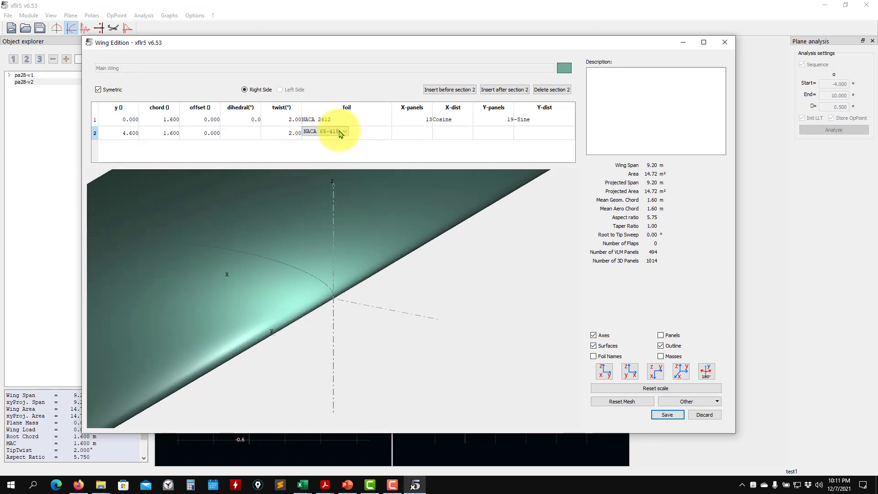
{"action": "left_click", "coordinate": [342, 132]}
{"action": "left_click", "coordinate": [336, 140]}
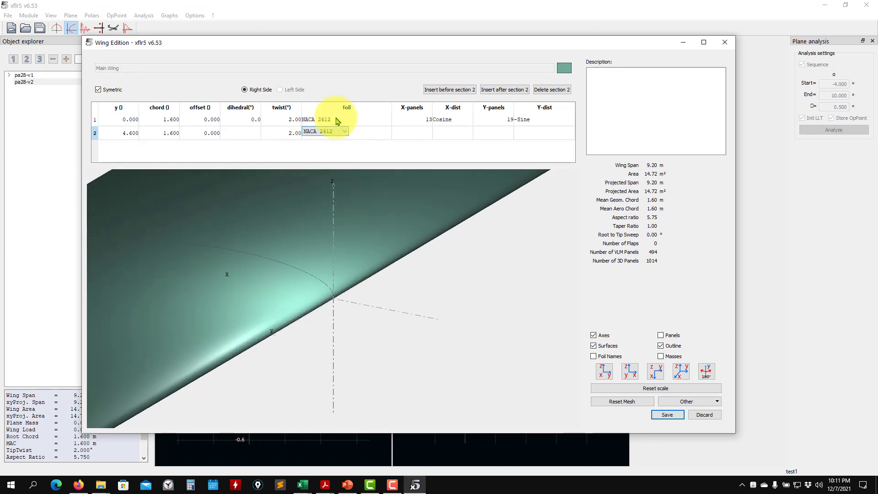
Step: Switch the first wing section's foil to NACA 65-415 to compare the wing shape, and set it back to NACA 2412
{"action": "double_click", "coordinate": [339, 120]}
{"action": "left_click", "coordinate": [339, 120]}
{"action": "scroll", "coordinate": [380, 280], "scroll_direction": "down", "scroll_amount": 10}
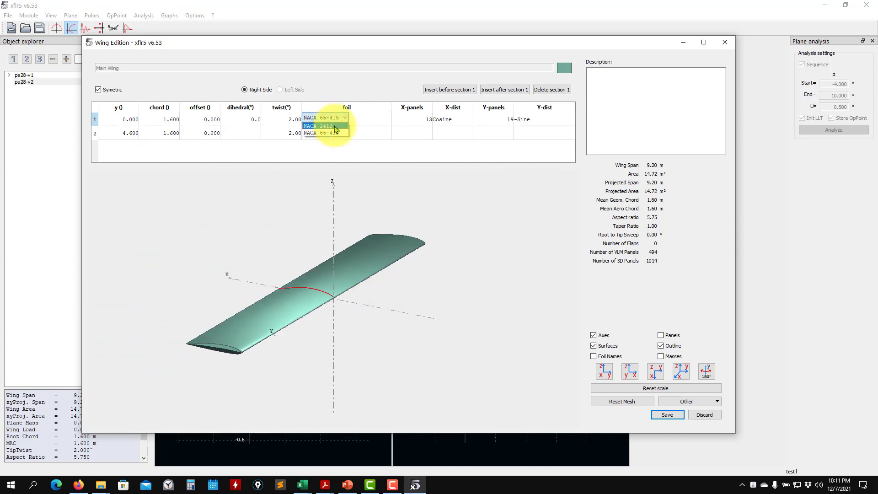
{"action": "left_click", "coordinate": [335, 127]}
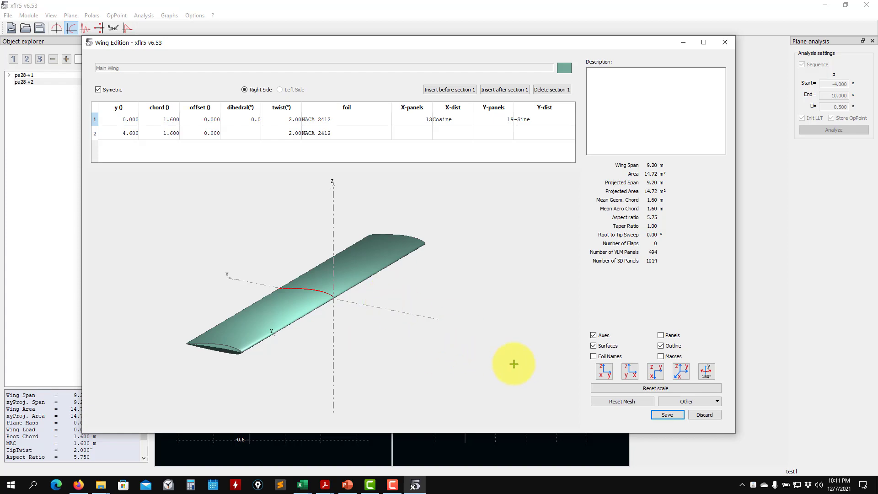
Step: Save the main wing changes of pa28-v2 and save the project
{"action": "left_click", "coordinate": [667, 415]}
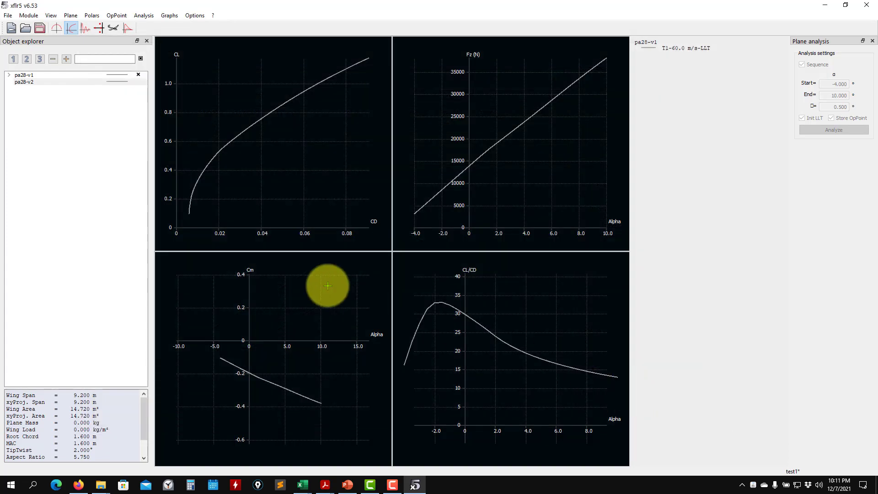
{"action": "left_click", "coordinate": [41, 29]}
Step: Define a Type 1 fixed-speed LLT analysis at 60 m/s for pa28-v2, deriving 1.112 kg/m³ air density and 1.581e-05 m²/s viscosity from altitude and temperature
{"action": "left_click", "coordinate": [144, 15]}
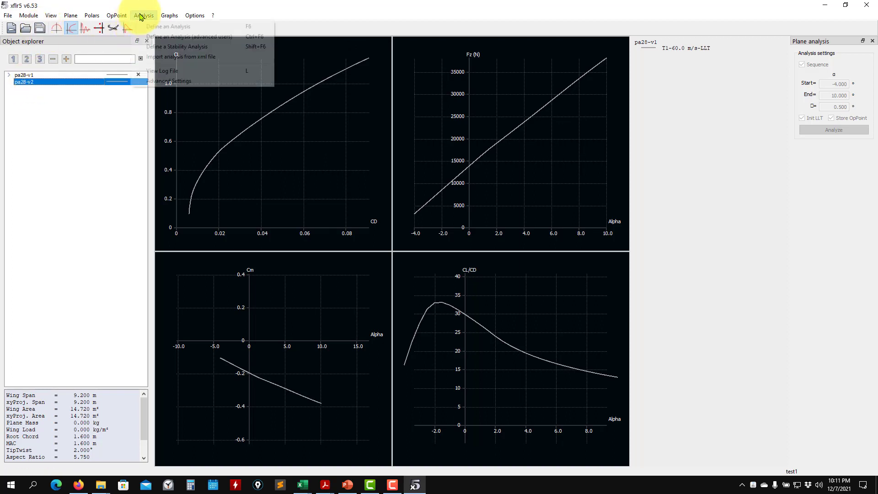
{"action": "left_click", "coordinate": [146, 24]}
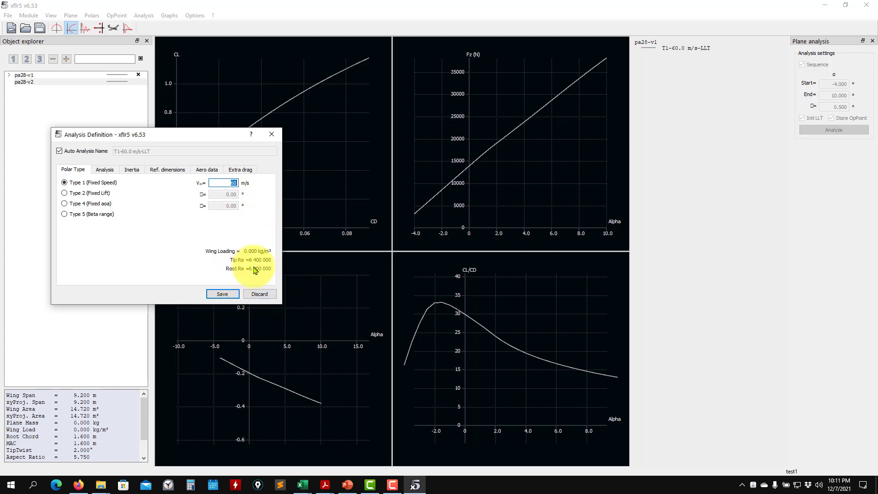
{"action": "left_click", "coordinate": [107, 171]}
{"action": "left_click", "coordinate": [132, 170]}
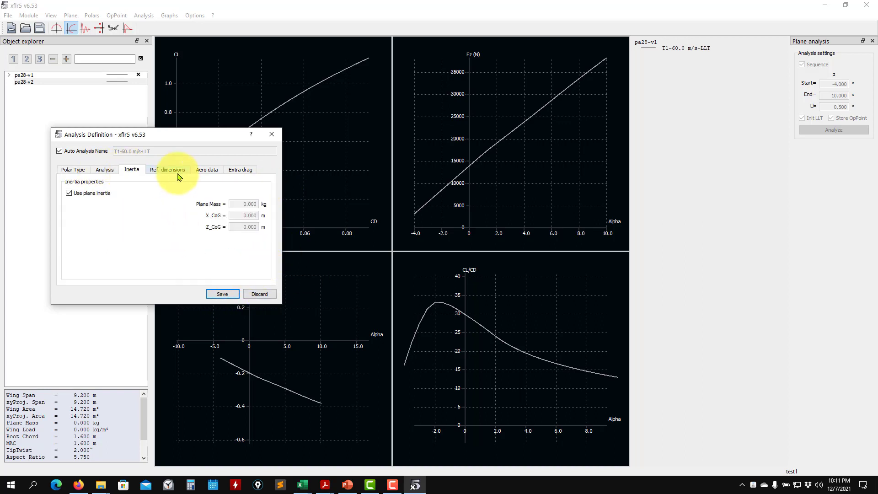
{"action": "left_click", "coordinate": [167, 170]}
{"action": "left_click", "coordinate": [206, 170]}
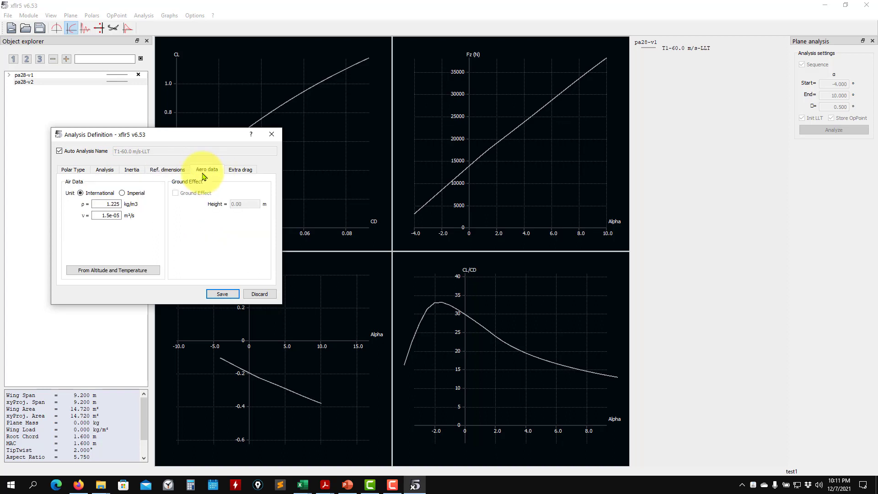
{"action": "left_click", "coordinate": [132, 270]}
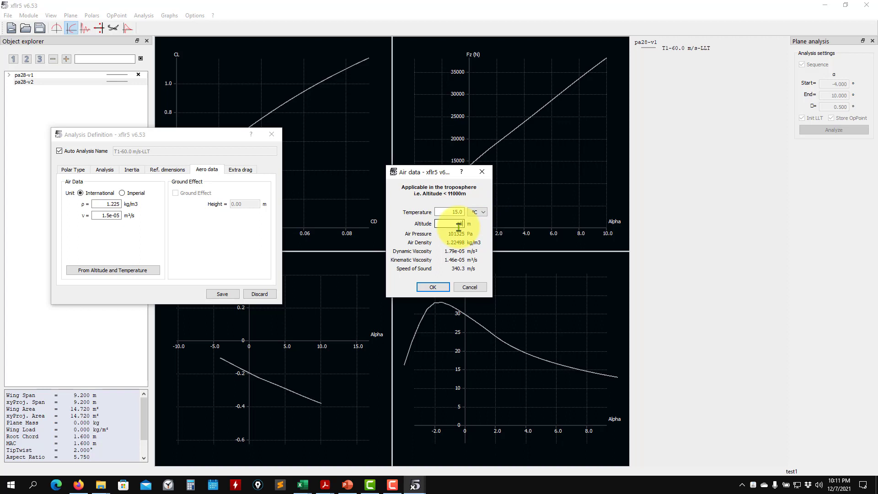
{"action": "left_click", "coordinate": [433, 287]}
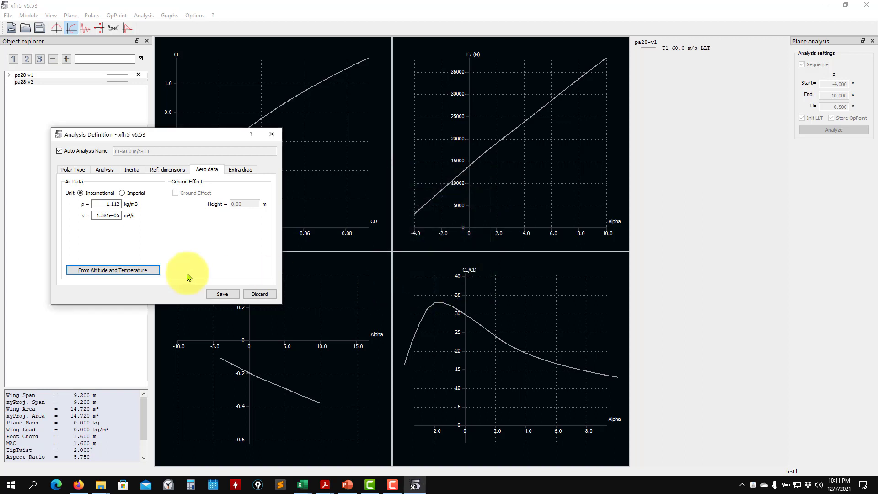
{"action": "left_click", "coordinate": [223, 294]}
Step: Save the project and run the pa28-v2 analysis from -4° to 10° alpha in 0.5° increments
{"action": "left_click", "coordinate": [41, 29]}
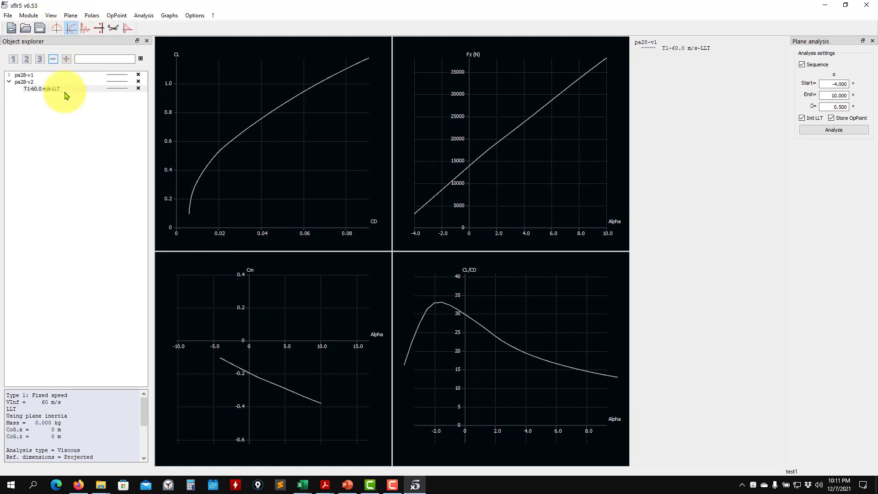
{"action": "left_click", "coordinate": [834, 130]}
Step: Examine the Fz versus Alpha curves of pa28-v1 and pa28-v2 around zero angle of attack
{"action": "scroll", "coordinate": [471, 192], "scroll_direction": "up", "scroll_amount": 2}
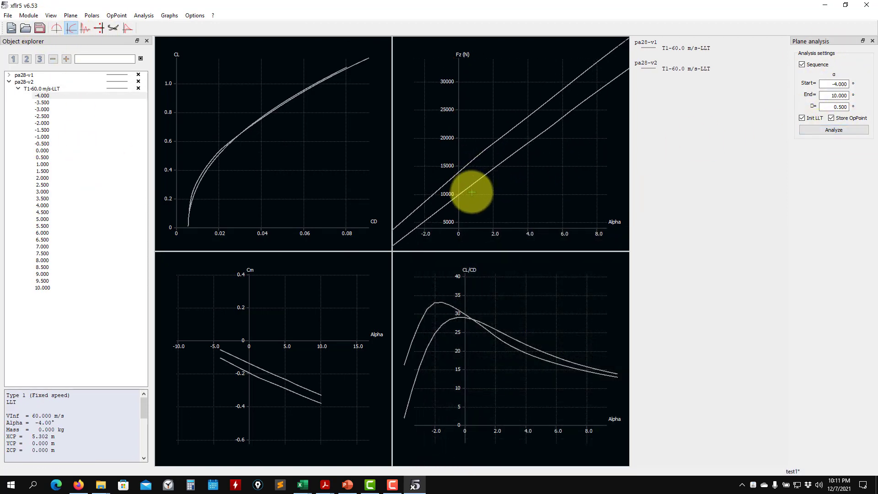
{"action": "scroll", "coordinate": [472, 192], "scroll_direction": "up", "scroll_amount": 2}
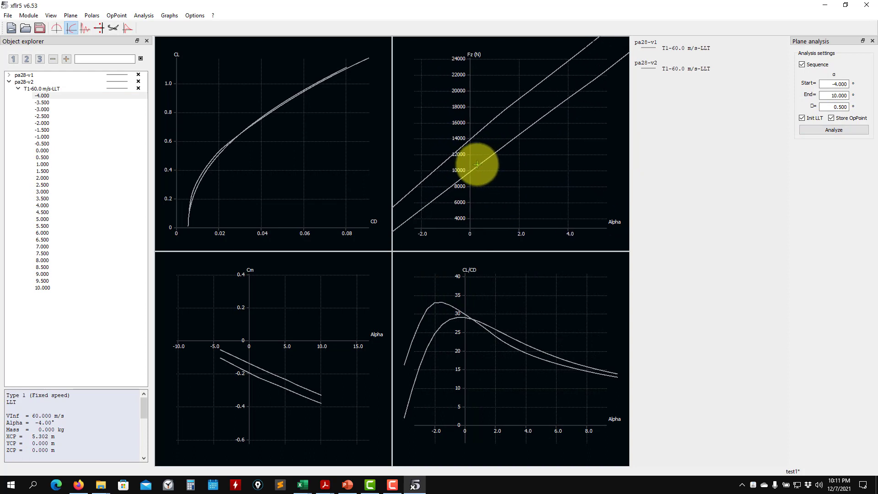
{"action": "scroll", "coordinate": [477, 164], "scroll_direction": "up", "scroll_amount": 2}
{"action": "scroll", "coordinate": [458, 187], "scroll_direction": "up", "scroll_amount": 1}
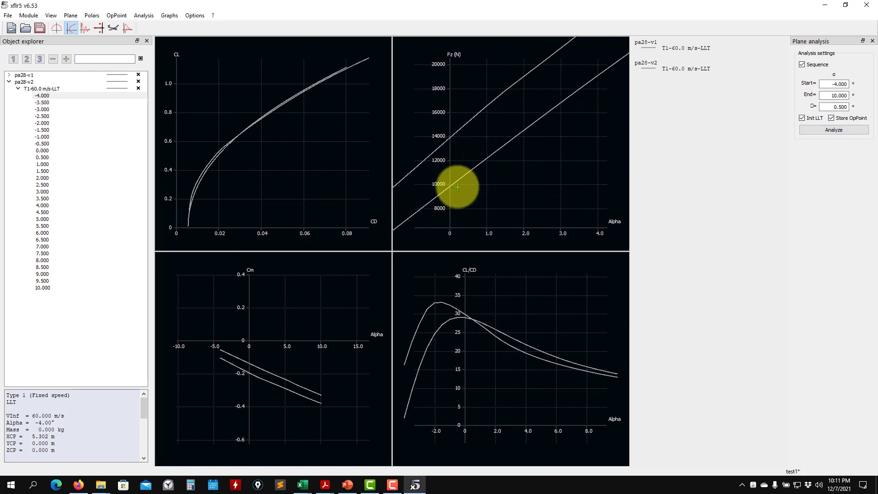
{"action": "scroll", "coordinate": [456, 179], "scroll_direction": "down", "scroll_amount": 3}
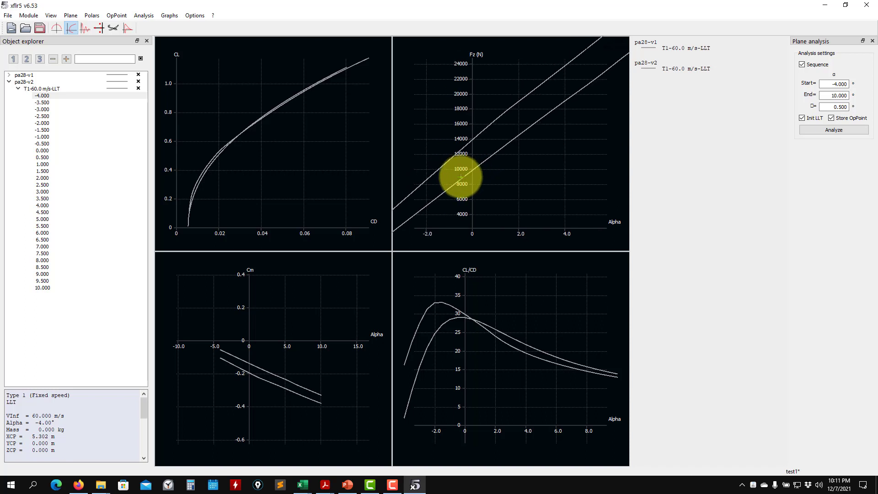
{"action": "scroll", "coordinate": [455, 183], "scroll_direction": "up", "scroll_amount": 3}
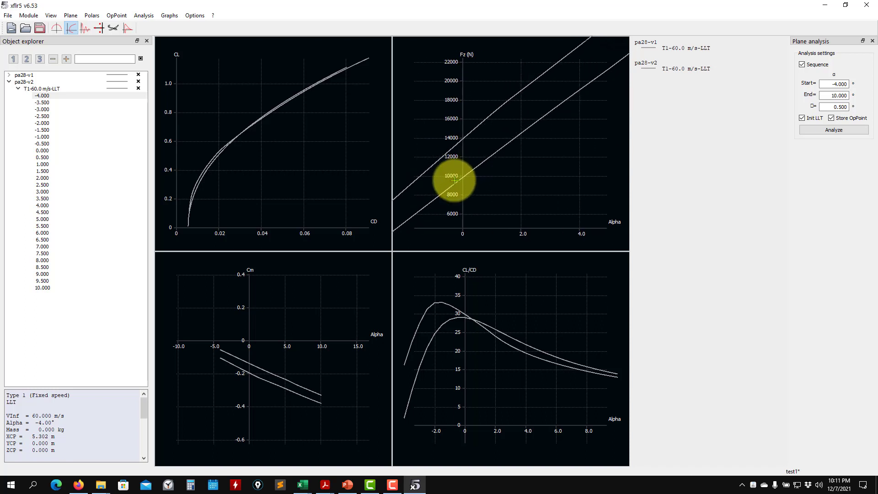
{"action": "scroll", "coordinate": [455, 186], "scroll_direction": "up", "scroll_amount": 2}
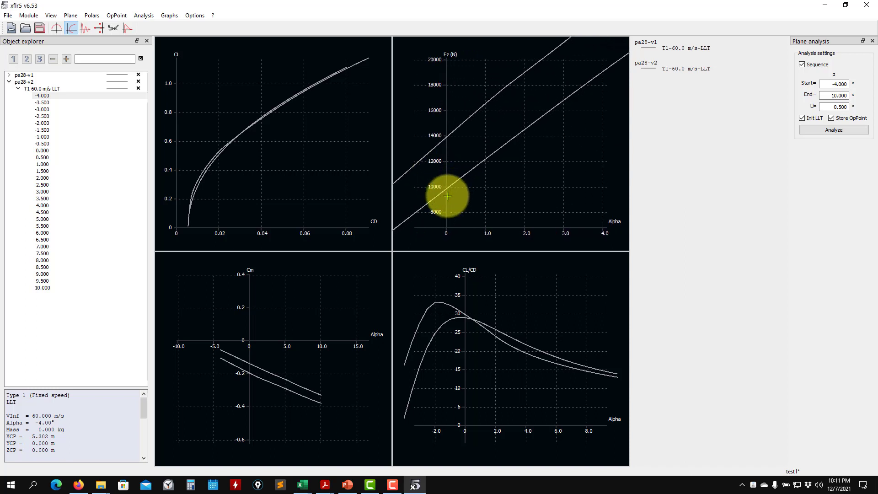
{"action": "left_click_drag", "start_coordinate": [444, 194], "coordinate": [470, 167]}
{"action": "scroll", "coordinate": [464, 173], "scroll_direction": "up", "scroll_amount": 3}
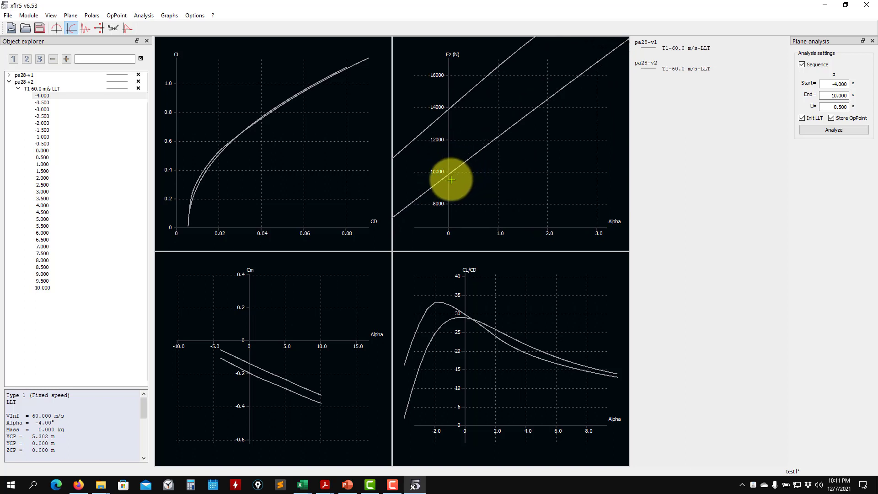
{"action": "scroll", "coordinate": [450, 179], "scroll_direction": "down", "scroll_amount": 4}
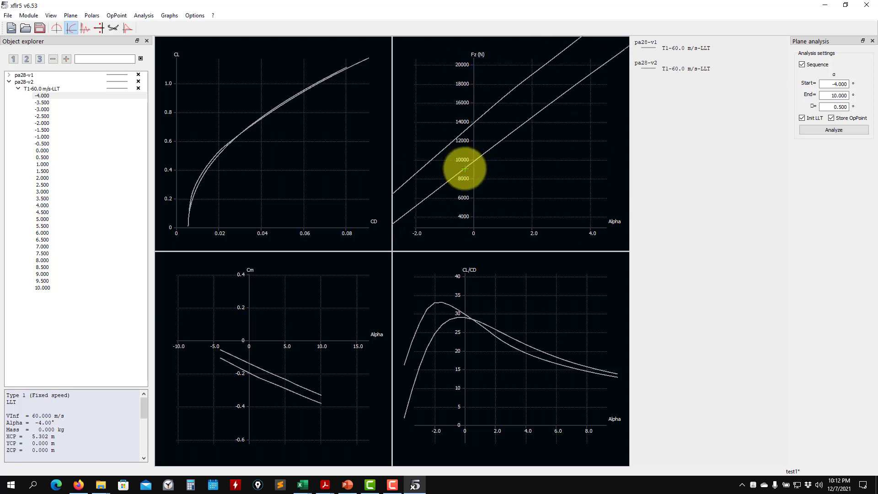
{"action": "scroll", "coordinate": [481, 145], "scroll_direction": "down", "scroll_amount": 3}
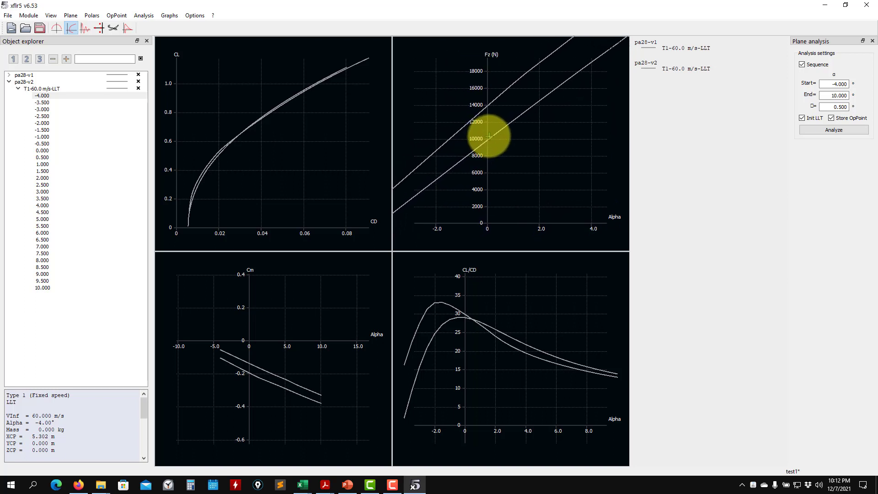
{"action": "scroll", "coordinate": [491, 142], "scroll_direction": "down", "scroll_amount": 3}
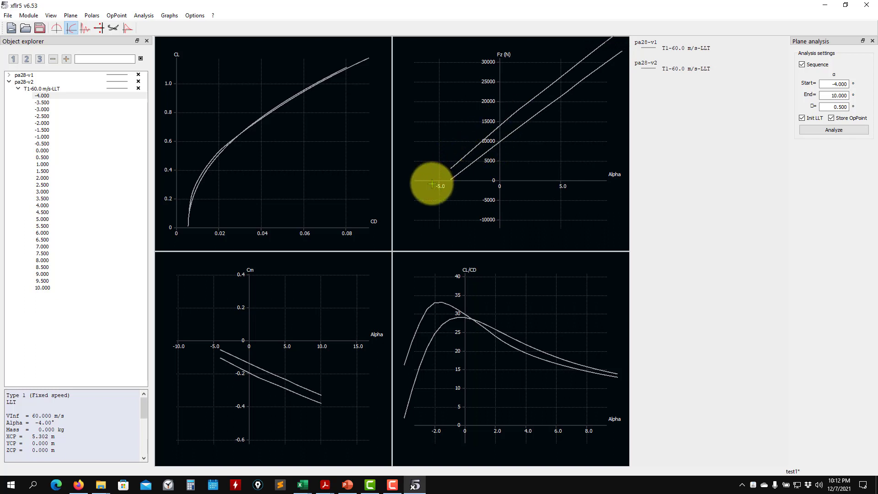
{"action": "scroll", "coordinate": [481, 157], "scroll_direction": "up", "scroll_amount": 3}
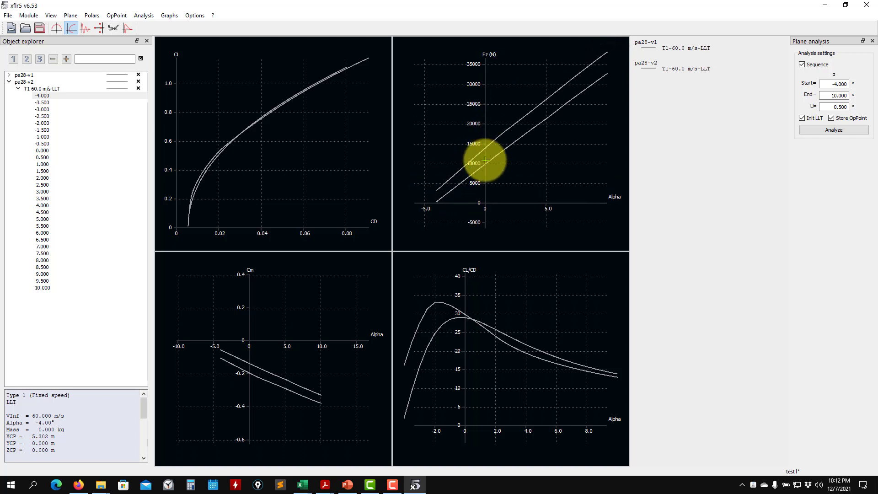
{"action": "scroll", "coordinate": [453, 197], "scroll_direction": "up", "scroll_amount": 9}
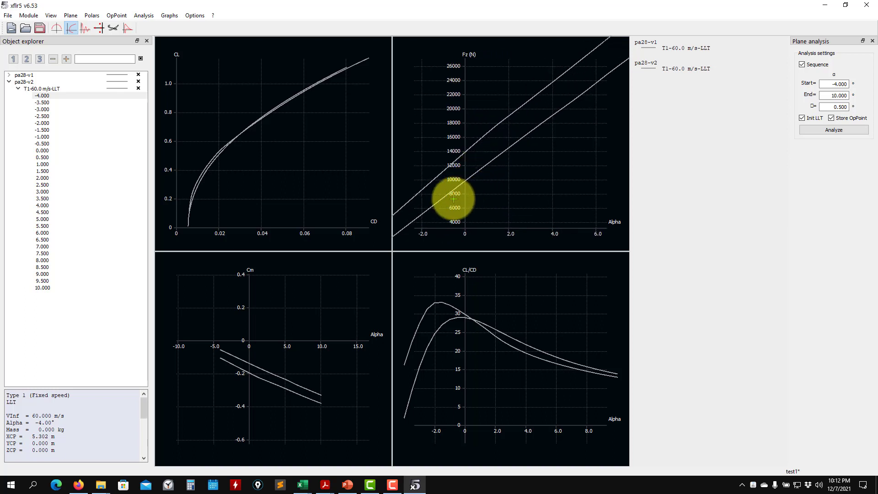
{"action": "left_click_drag", "start_coordinate": [458, 189], "coordinate": [532, 148]}
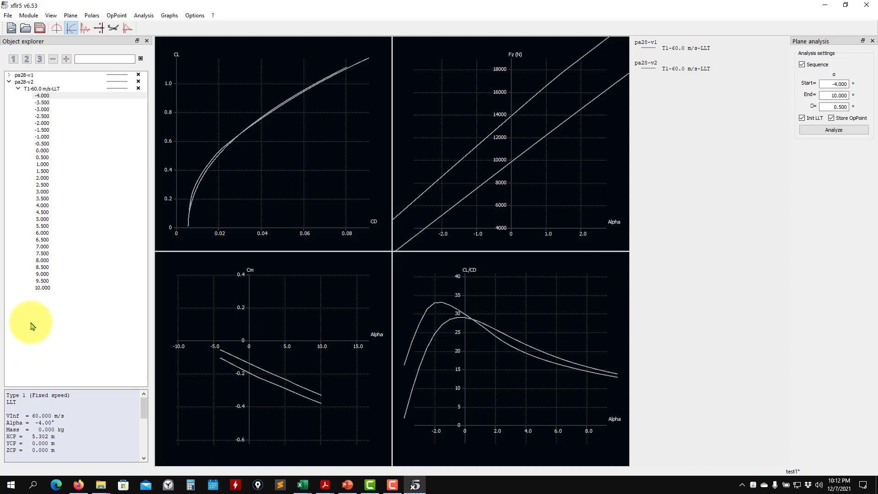
Step: Change the colour of the T1-60.0 m/s-LLT polar curve of pa28-v2 to green
{"action": "right_click", "coordinate": [115, 88]}
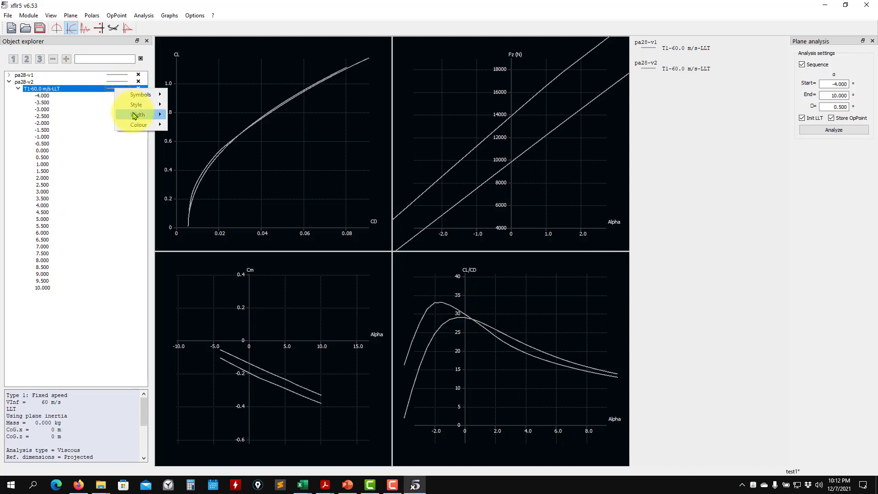
{"action": "mouse_move", "coordinate": [138, 124]}
{"action": "left_click", "coordinate": [223, 122]}
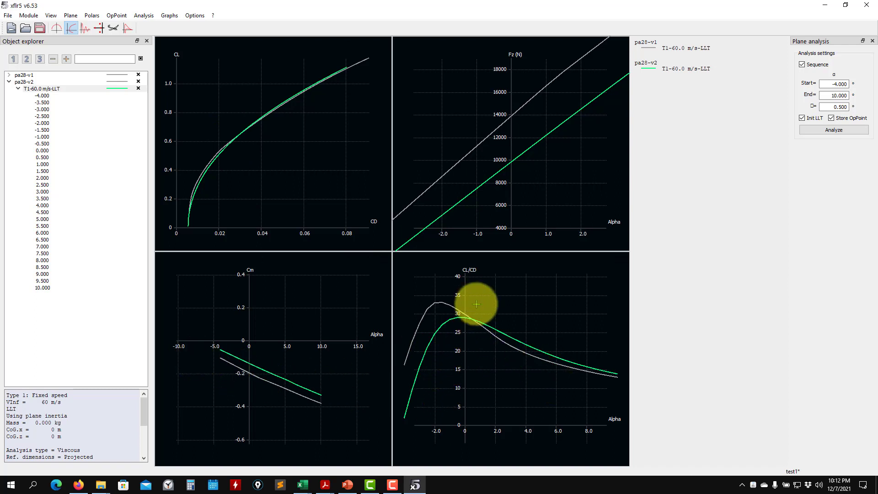
Step: Examine the low-drag region of the CL versus CD graph to compare the two planes' curves
{"action": "left_click_drag", "start_coordinate": [245, 142], "coordinate": [272, 107]}
{"action": "scroll", "coordinate": [245, 157], "scroll_direction": "up", "scroll_amount": 3}
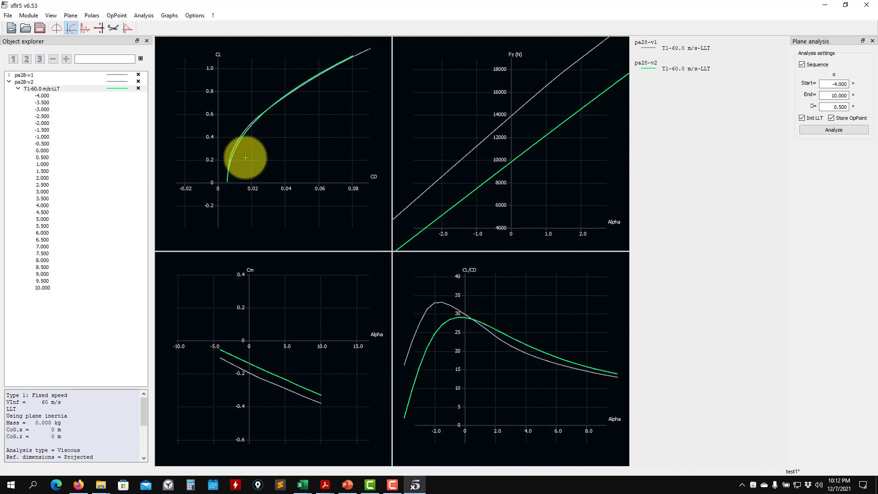
{"action": "left_click_drag", "start_coordinate": [232, 188], "coordinate": [268, 182]}
{"action": "scroll", "coordinate": [300, 145], "scroll_direction": "up", "scroll_amount": 5}
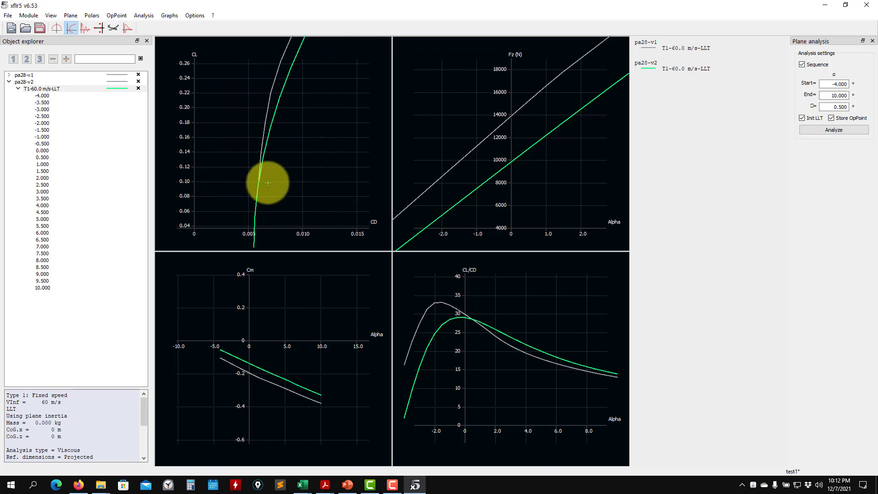
{"action": "scroll", "coordinate": [275, 153], "scroll_direction": "down", "scroll_amount": 2}
{"action": "scroll", "coordinate": [279, 133], "scroll_direction": "down", "scroll_amount": 1}
{"action": "left_click_drag", "start_coordinate": [280, 133], "coordinate": [220, 160]}
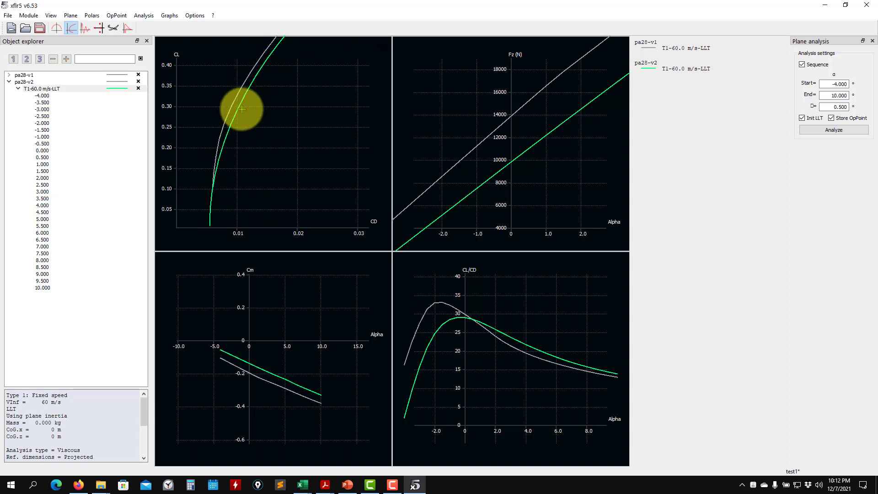
{"action": "left_click_drag", "start_coordinate": [230, 149], "coordinate": [225, 175]}
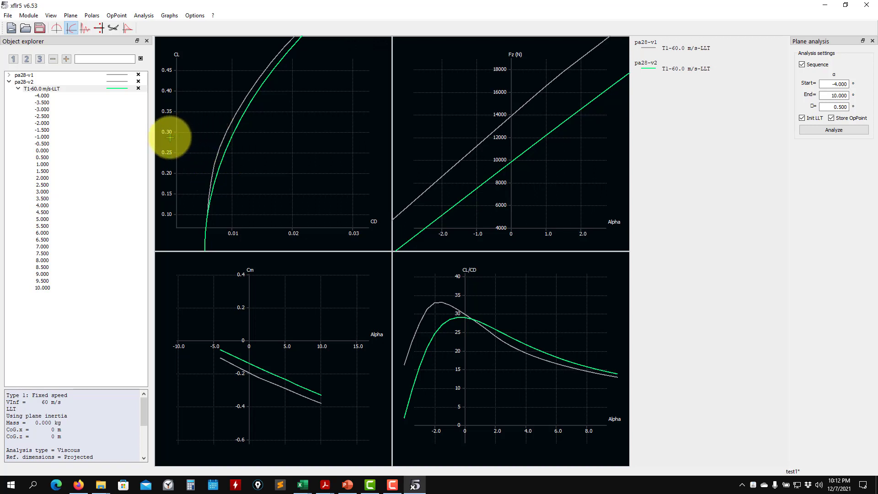
{"action": "left_click_drag", "start_coordinate": [254, 164], "coordinate": [265, 140]}
Step: Set the CL versus CD graph to plot CD_viscous against CD and compare the two planes' viscous drag
{"action": "right_click", "coordinate": [274, 177]}
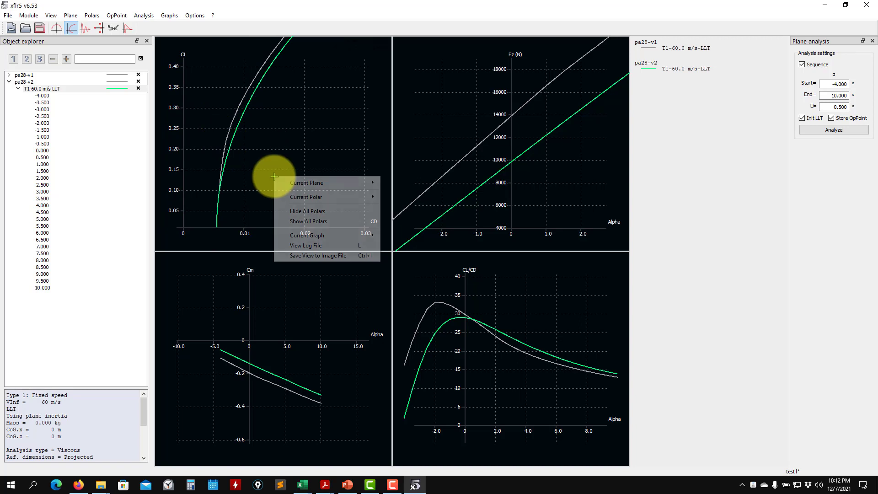
{"action": "mouse_move", "coordinate": [298, 239]}
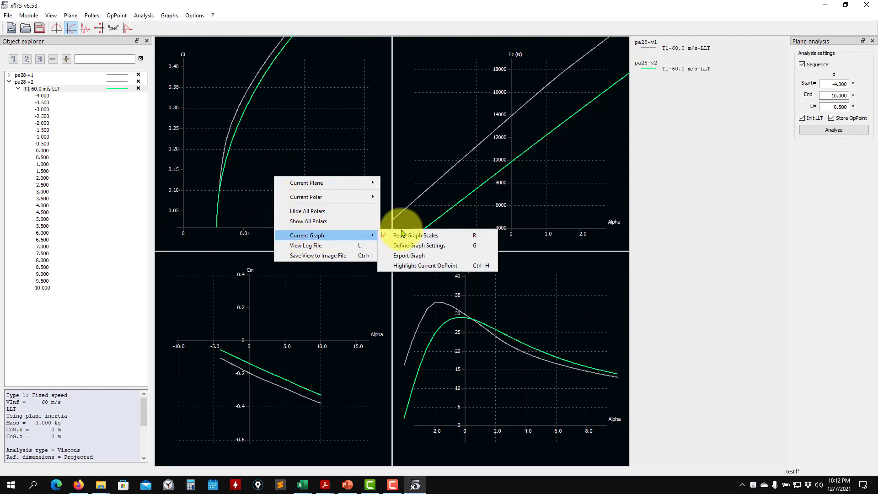
{"action": "left_click", "coordinate": [430, 246]}
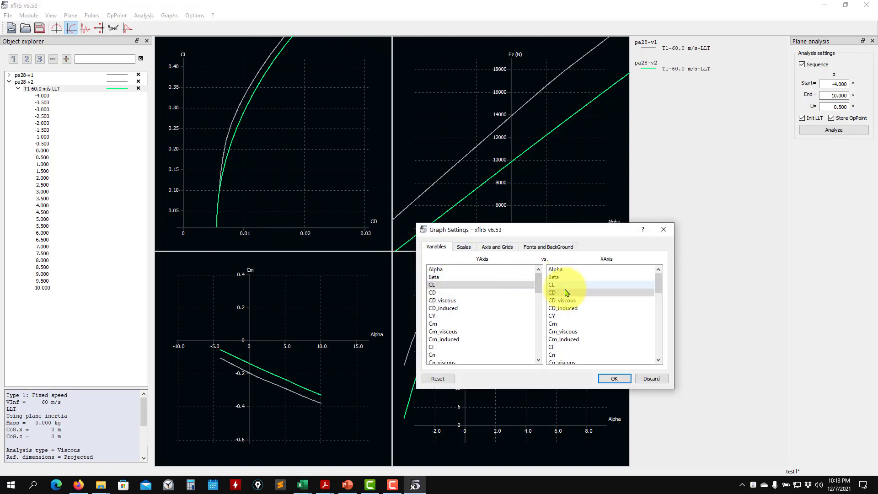
{"action": "left_click", "coordinate": [455, 302]}
{"action": "left_click", "coordinate": [614, 379]}
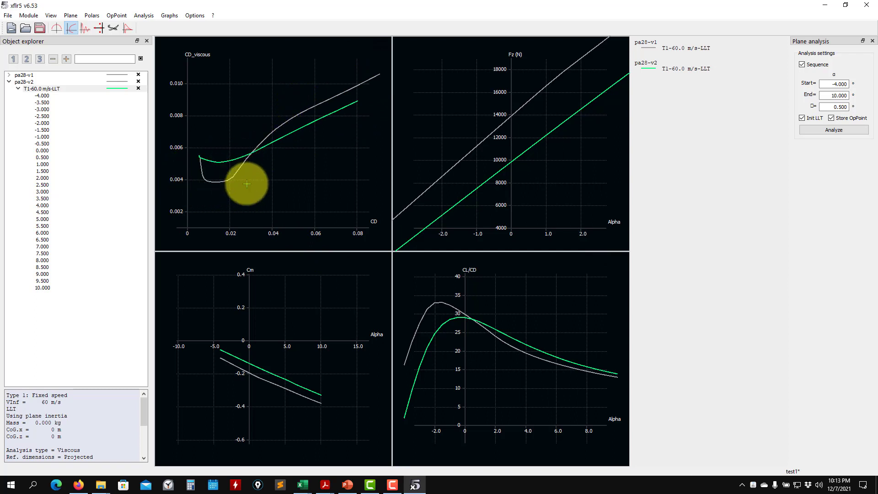
{"action": "left_click_drag", "start_coordinate": [232, 177], "coordinate": [216, 175]}
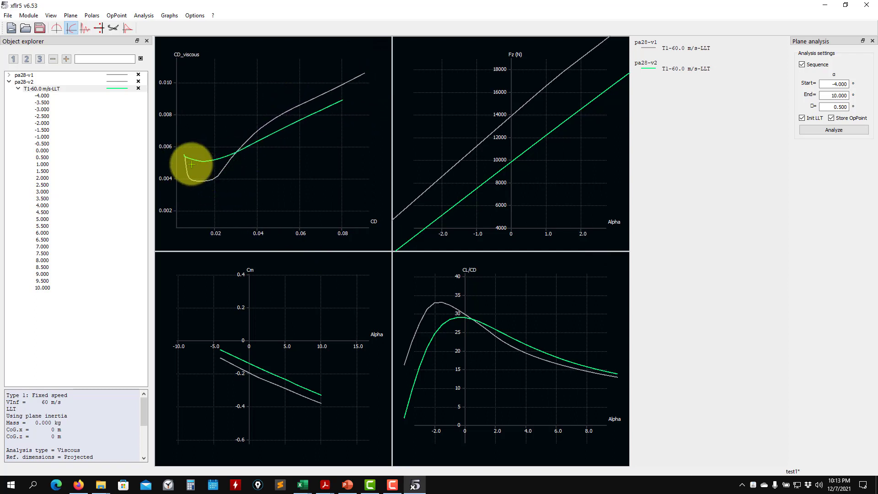
Step: Set the CD_viscous versus CD graph to plot CD_induced against CD, reset its scales and compare the two planes' induced drag
{"action": "right_click", "coordinate": [279, 179]}
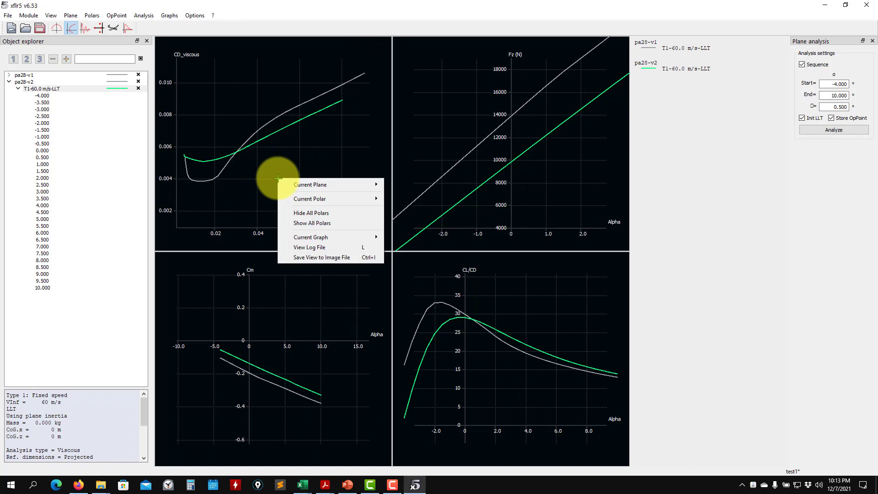
{"action": "mouse_move", "coordinate": [322, 237]}
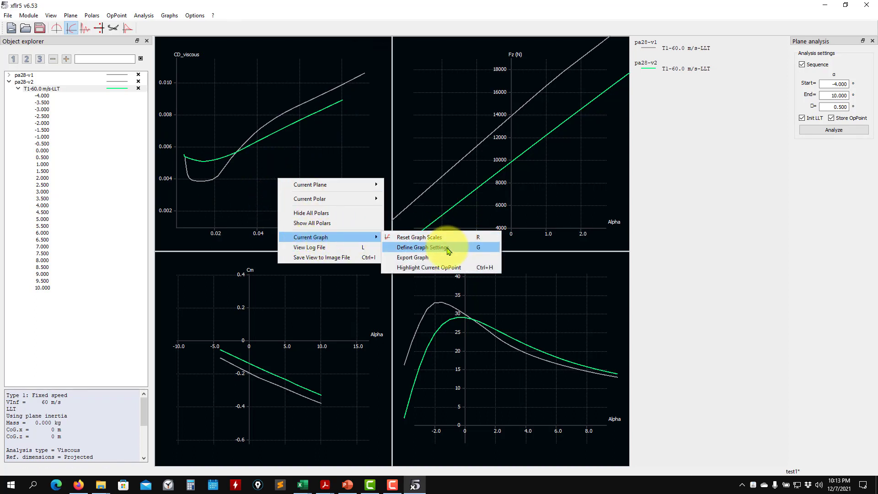
{"action": "left_click", "coordinate": [447, 248]}
{"action": "left_click", "coordinate": [450, 308]}
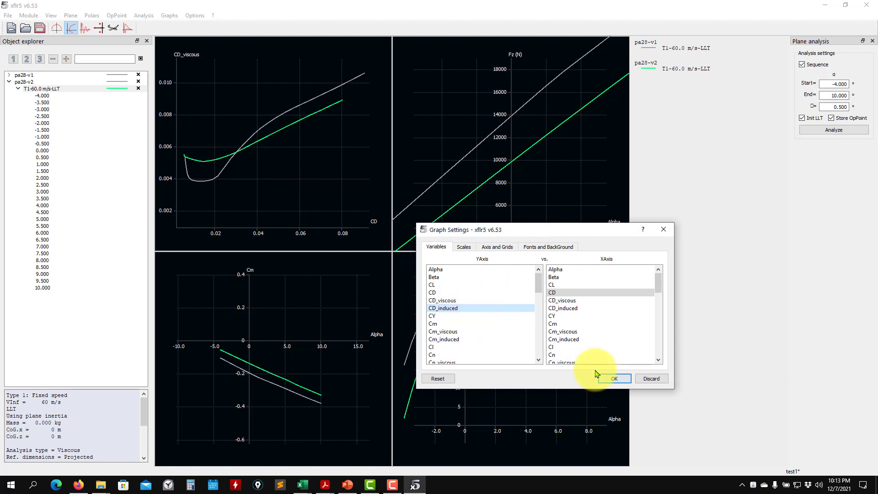
{"action": "left_click", "coordinate": [608, 379]}
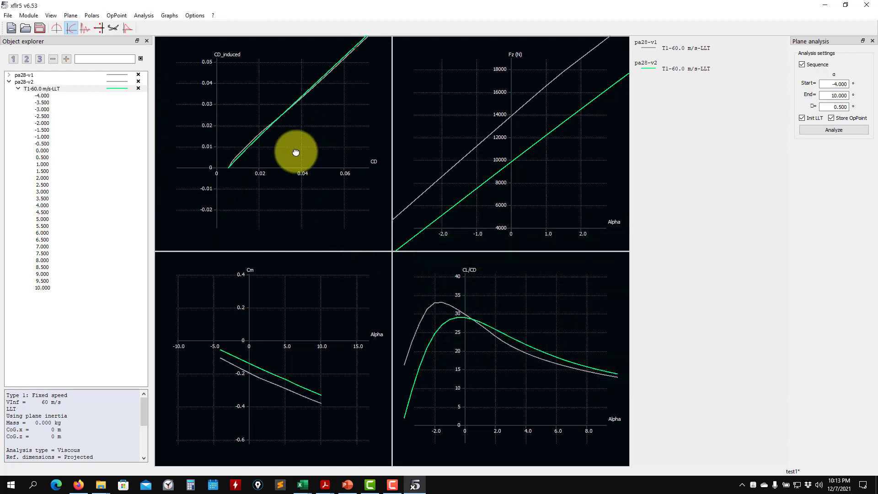
{"action": "key", "text": "r"}
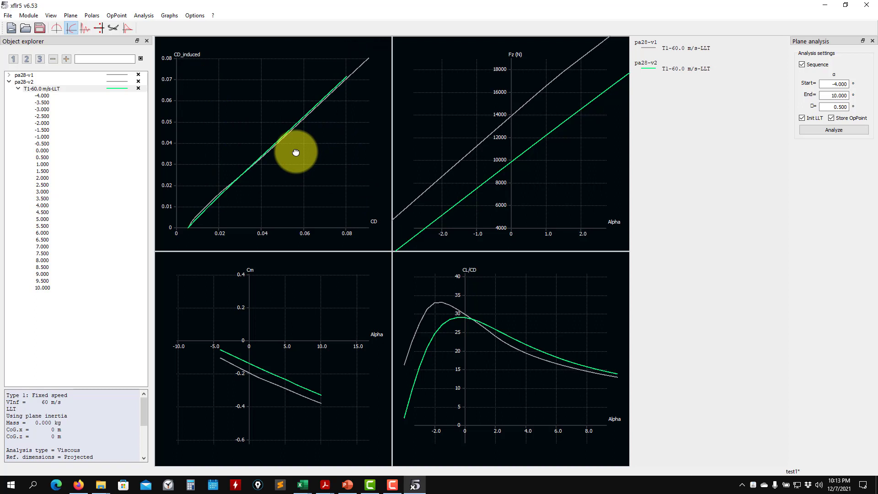
{"action": "scroll", "coordinate": [212, 220], "scroll_direction": "up", "scroll_amount": 1}
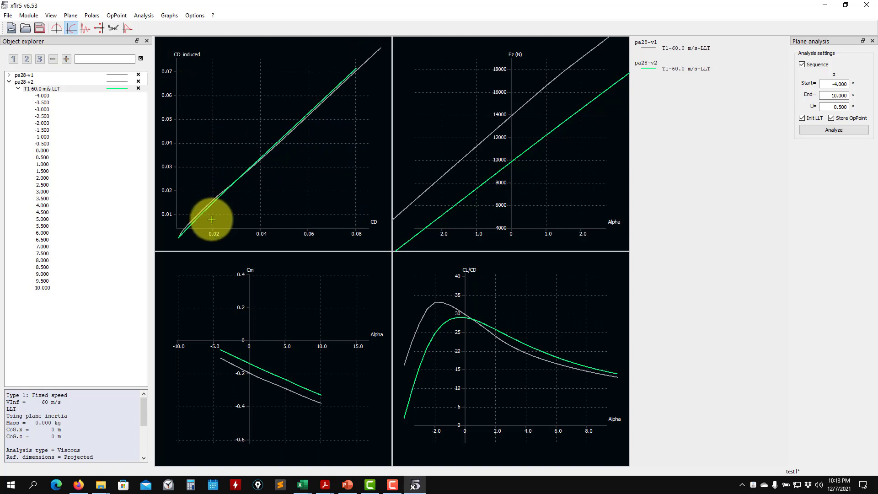
{"action": "scroll", "coordinate": [211, 220], "scroll_direction": "down", "scroll_amount": 3}
Step: Set the CD_induced versus CD graph to plot CL against CD_induced
{"action": "right_click", "coordinate": [283, 195]}
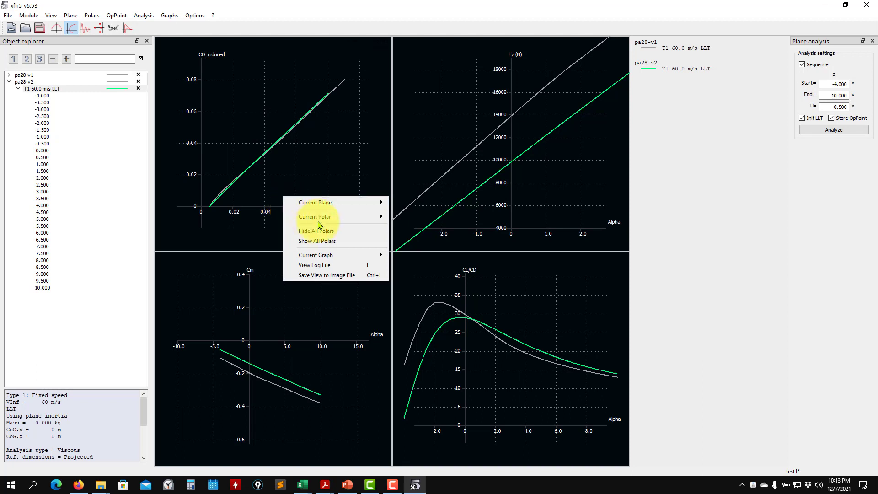
{"action": "mouse_move", "coordinate": [355, 255]}
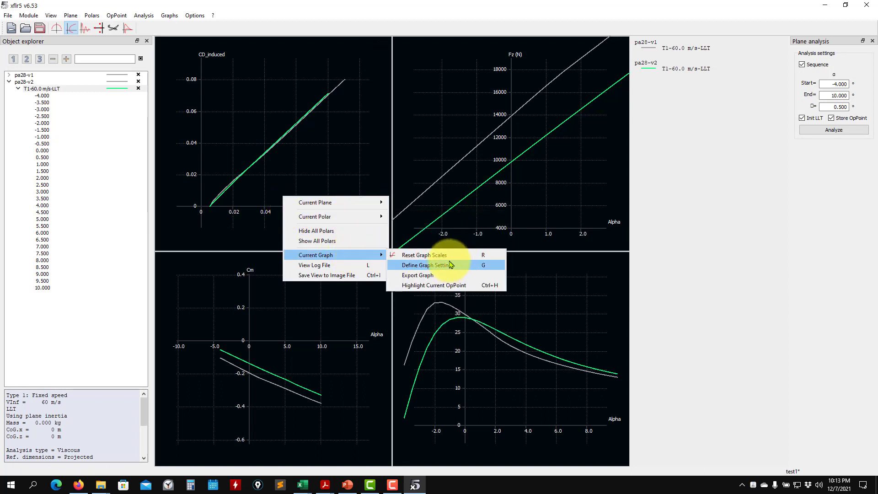
{"action": "left_click", "coordinate": [450, 265]}
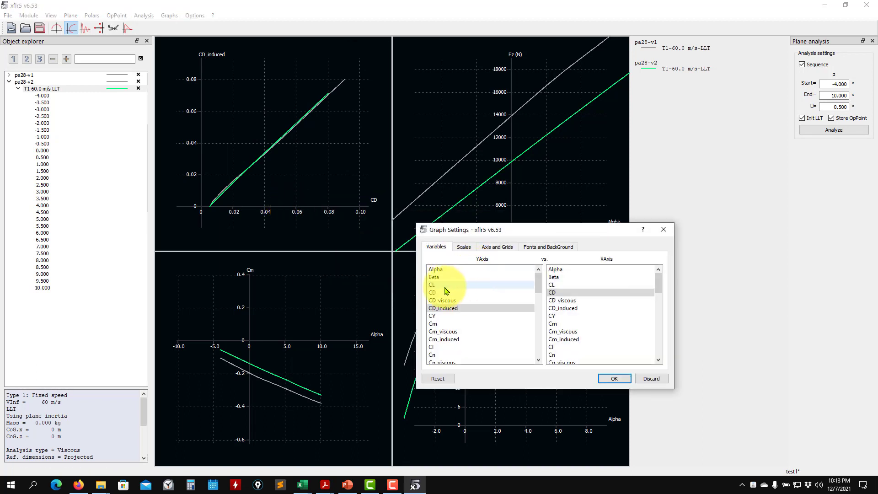
{"action": "left_click", "coordinate": [444, 285]}
{"action": "left_click", "coordinate": [563, 308]}
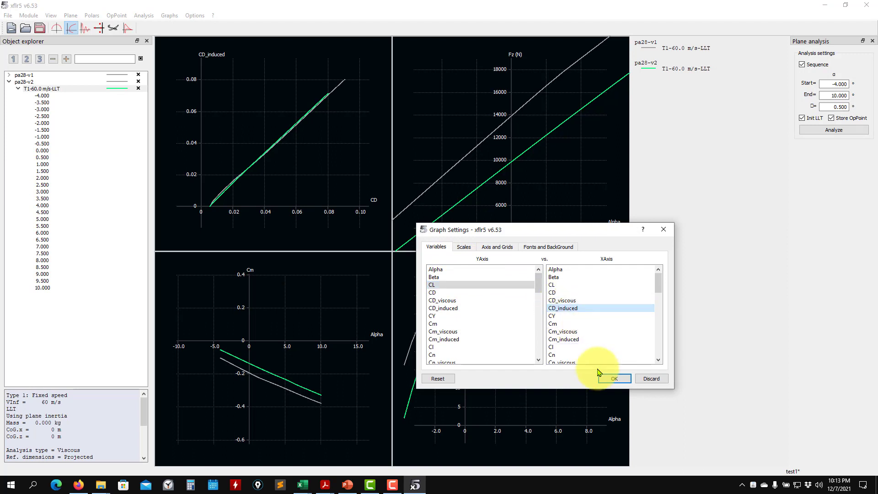
{"action": "left_click", "coordinate": [614, 379]}
Step: Examine the CL versus CD_induced curves of both planes, from the low-lift region up to their upper ends
{"action": "scroll", "coordinate": [222, 192], "scroll_direction": "up", "scroll_amount": 3}
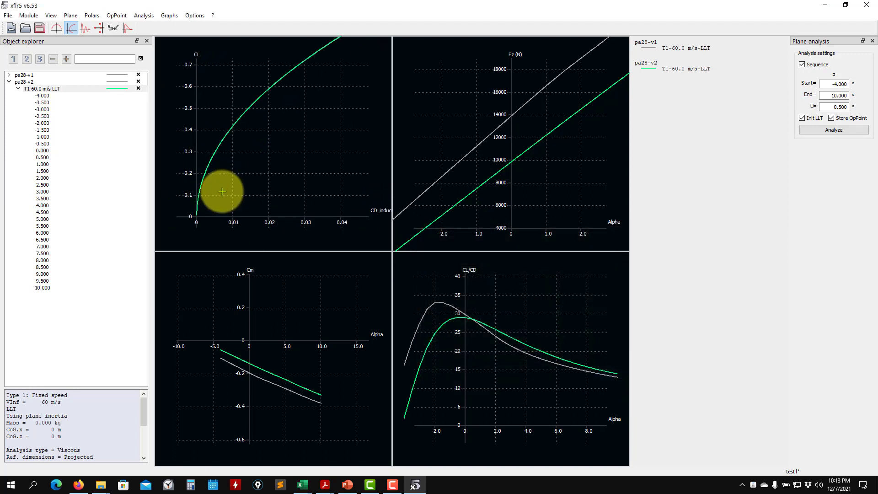
{"action": "scroll", "coordinate": [222, 191], "scroll_direction": "up", "scroll_amount": 6}
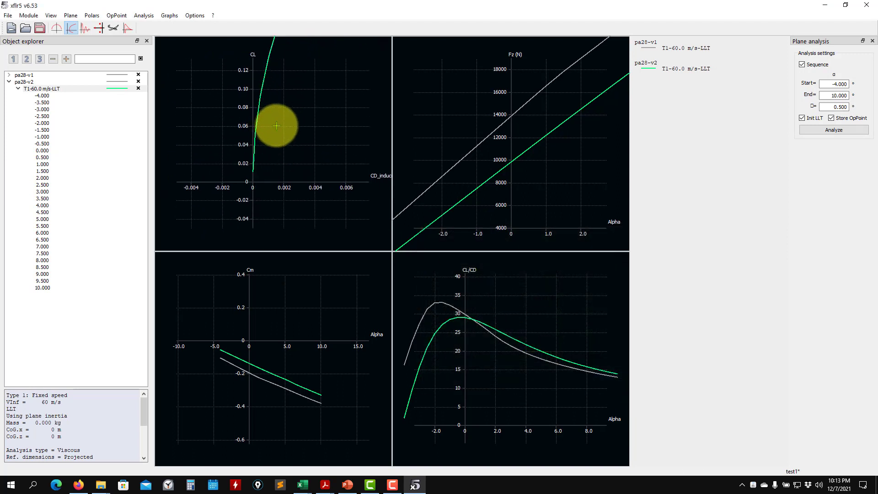
{"action": "scroll", "coordinate": [270, 137], "scroll_direction": "up", "scroll_amount": 6}
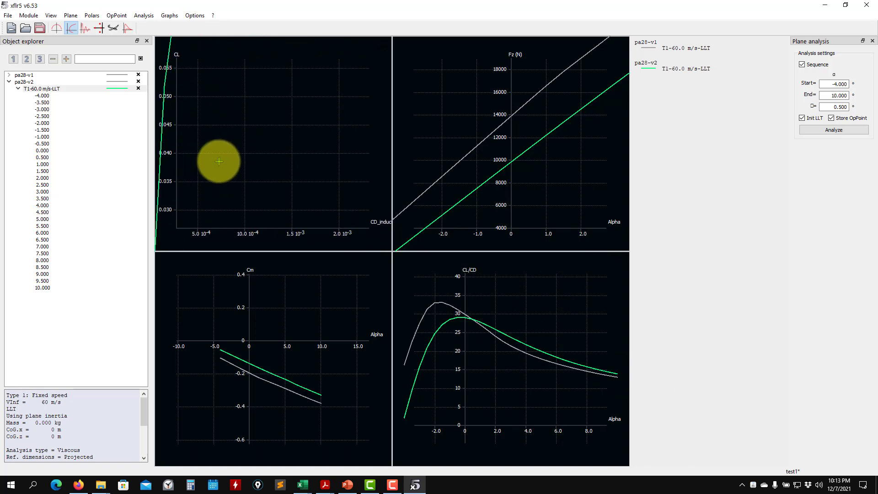
{"action": "scroll", "coordinate": [206, 167], "scroll_direction": "down", "scroll_amount": 10}
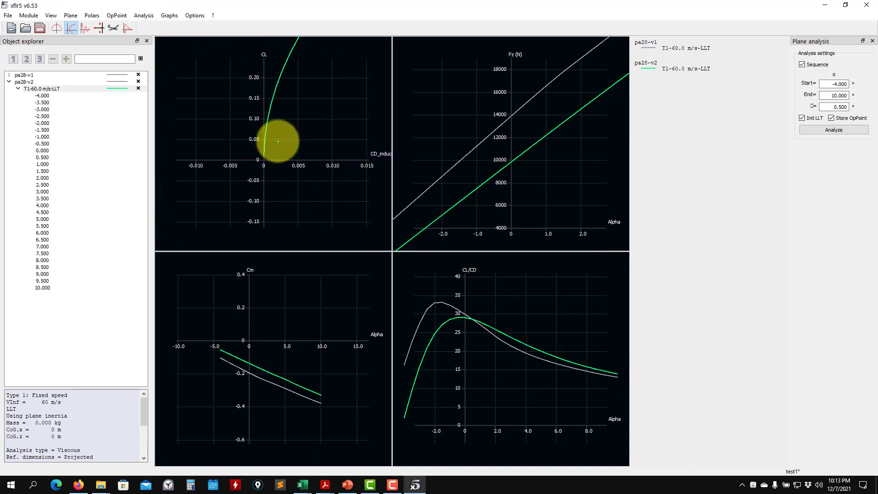
{"action": "scroll", "coordinate": [277, 141], "scroll_direction": "down", "scroll_amount": 8}
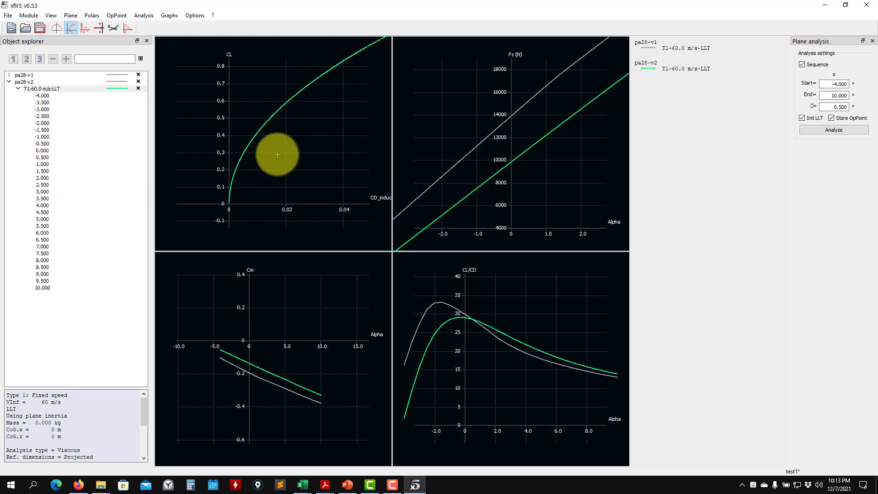
{"action": "scroll", "coordinate": [276, 153], "scroll_direction": "down", "scroll_amount": 2}
{"action": "scroll", "coordinate": [361, 115], "scroll_direction": "down", "scroll_amount": 4}
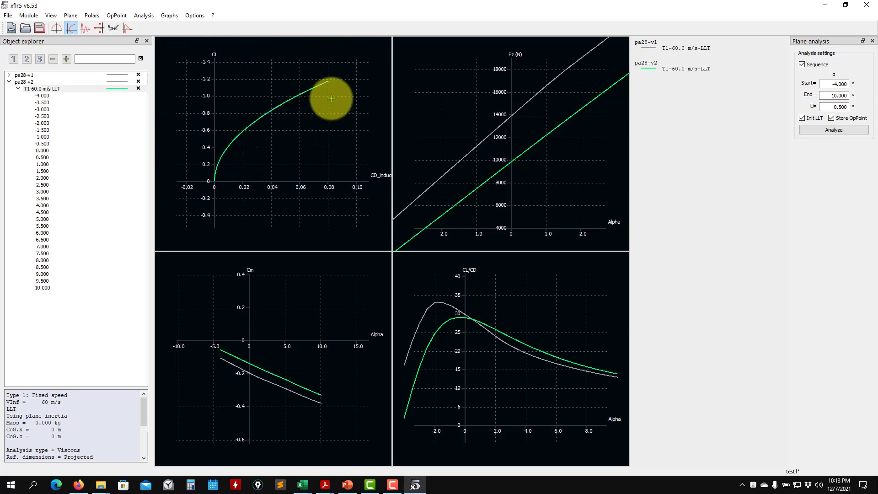
{"action": "scroll", "coordinate": [317, 141], "scroll_direction": "up", "scroll_amount": 2}
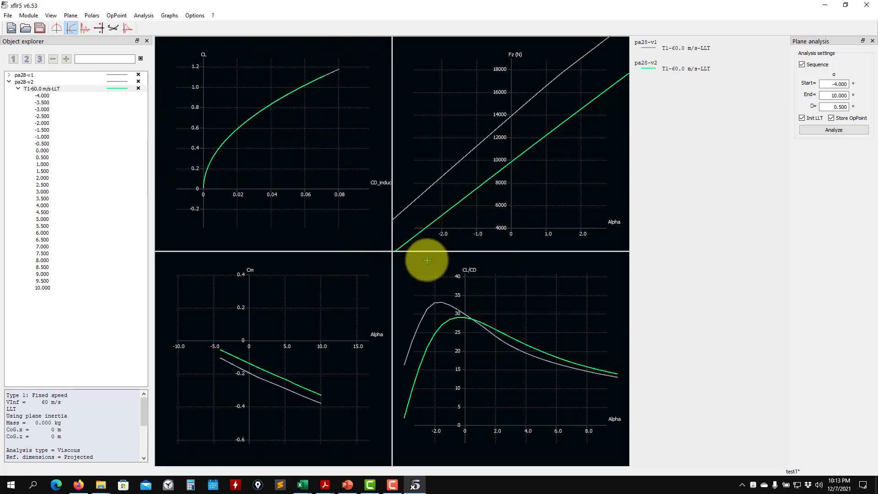
Step: Switch to the 3D view and compare the wing geometry of pa28-v2 with that of pa28-v1
{"action": "left_click", "coordinate": [9, 82]}
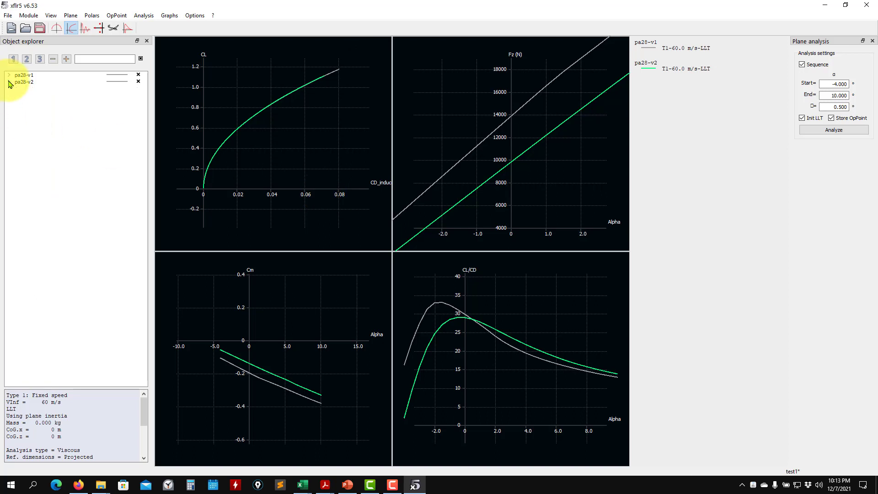
{"action": "left_click", "coordinate": [113, 28]}
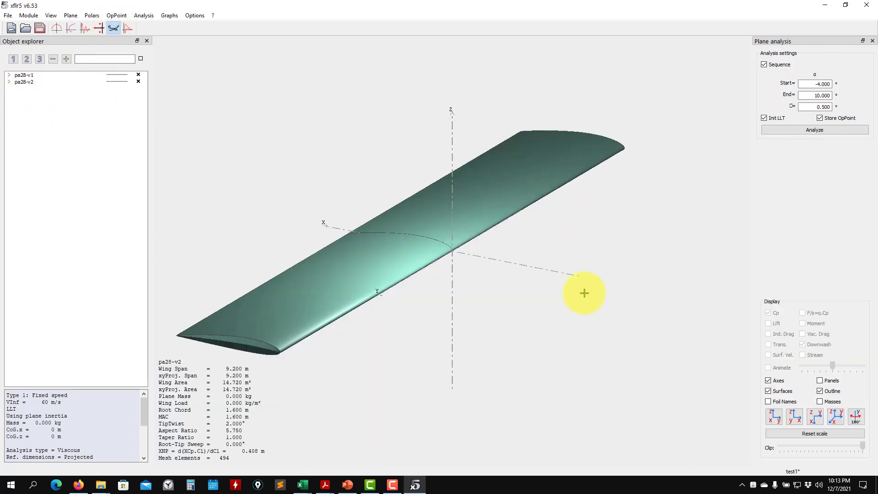
{"action": "left_click", "coordinate": [25, 82]}
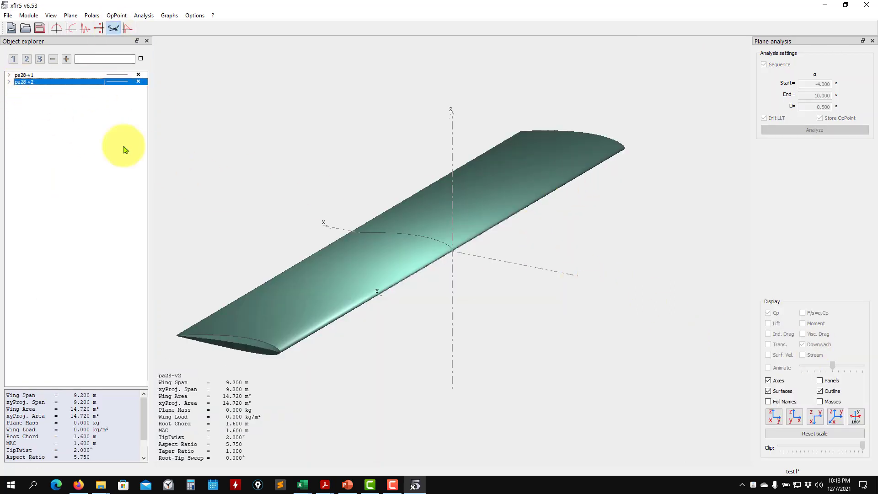
{"action": "left_click", "coordinate": [16, 75]}
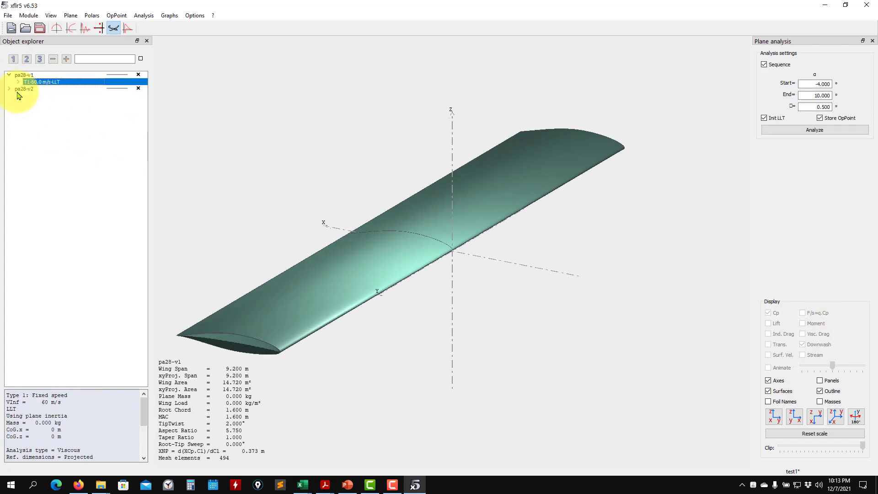
Step: Select the 0.000 operating point of pa28-v2 and display its lift, viscous drag, induced drag and transitions on the 3D wing
{"action": "left_click", "coordinate": [8, 82]}
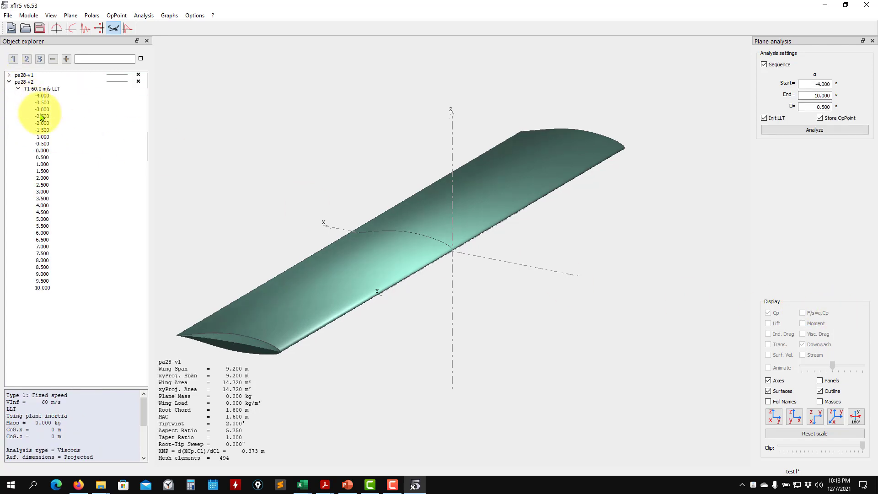
{"action": "left_click", "coordinate": [47, 151]}
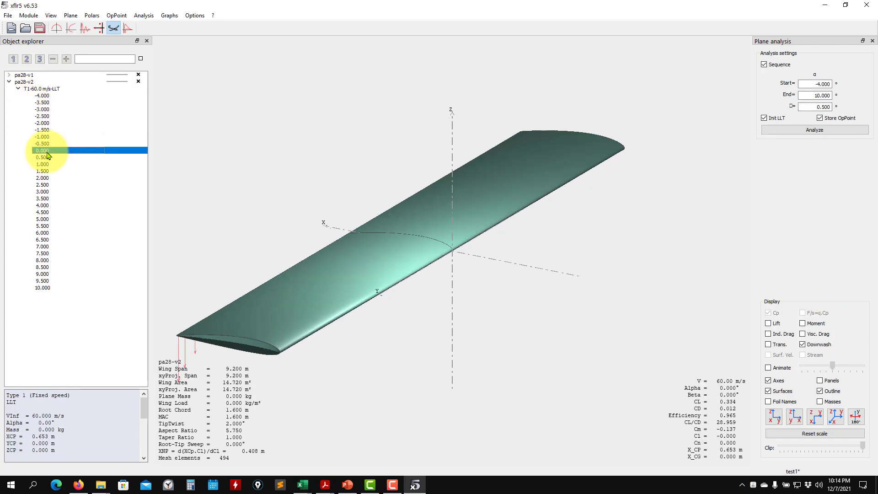
{"action": "left_click", "coordinate": [804, 334]}
{"action": "left_click", "coordinate": [771, 324]}
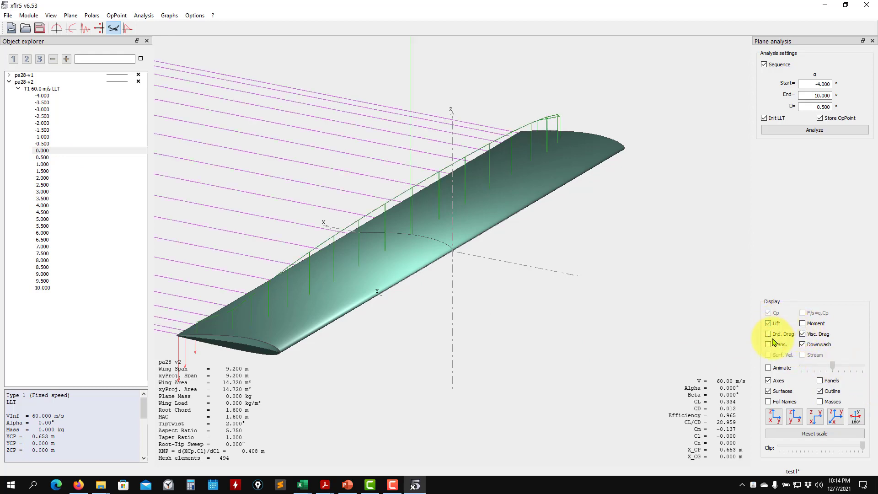
{"action": "left_click", "coordinate": [778, 336]}
{"action": "left_click", "coordinate": [777, 346]}
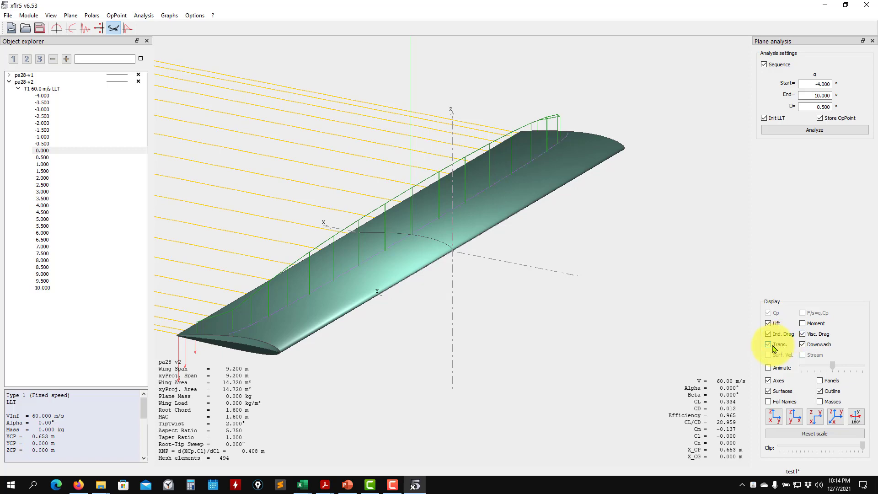
Step: Examine the lift, drag, downwash and transition distributions on the pa28-v2 wing from several angles, along with the operating point's coefficients
{"action": "left_click_drag", "start_coordinate": [348, 256], "coordinate": [463, 214]}
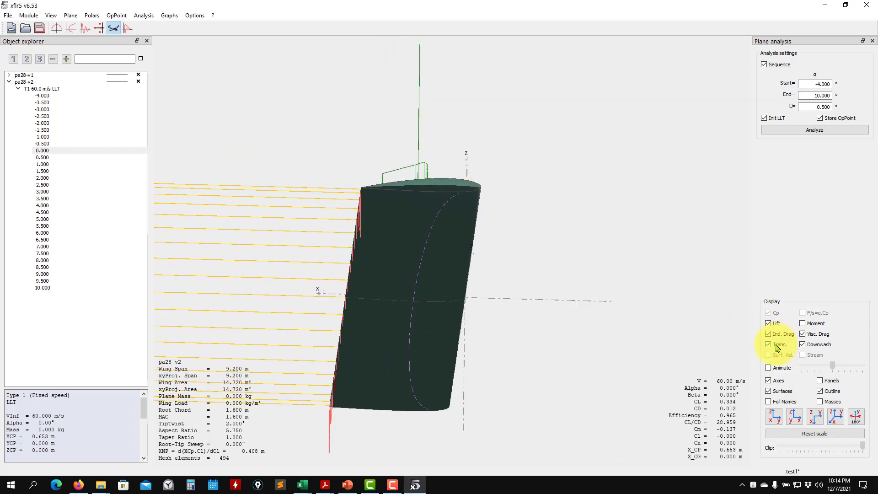
{"action": "left_click_drag", "start_coordinate": [486, 255], "coordinate": [446, 347]}
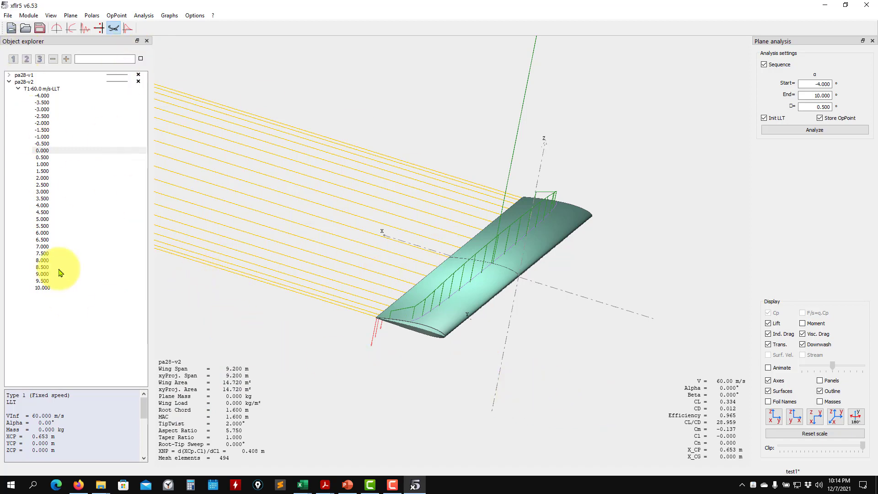
{"action": "left_click_drag", "start_coordinate": [511, 354], "coordinate": [477, 392]}
{"action": "left_click_drag", "start_coordinate": [485, 269], "coordinate": [446, 239]}
{"action": "left_click_drag", "start_coordinate": [635, 343], "coordinate": [591, 341]}
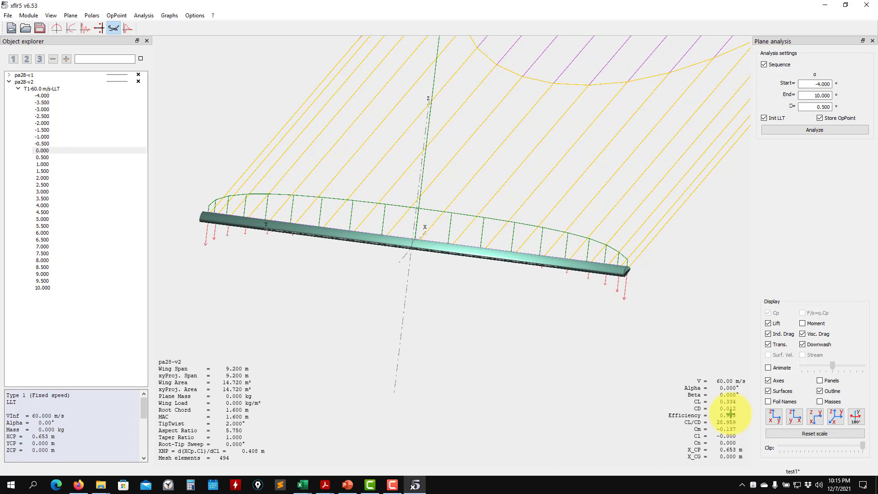
{"action": "left_click_drag", "start_coordinate": [712, 419], "coordinate": [739, 424]}
{"action": "scroll", "coordinate": [738, 424], "scroll_direction": "down", "scroll_amount": 2}
{"action": "left_click_drag", "start_coordinate": [659, 418], "coordinate": [669, 423]}
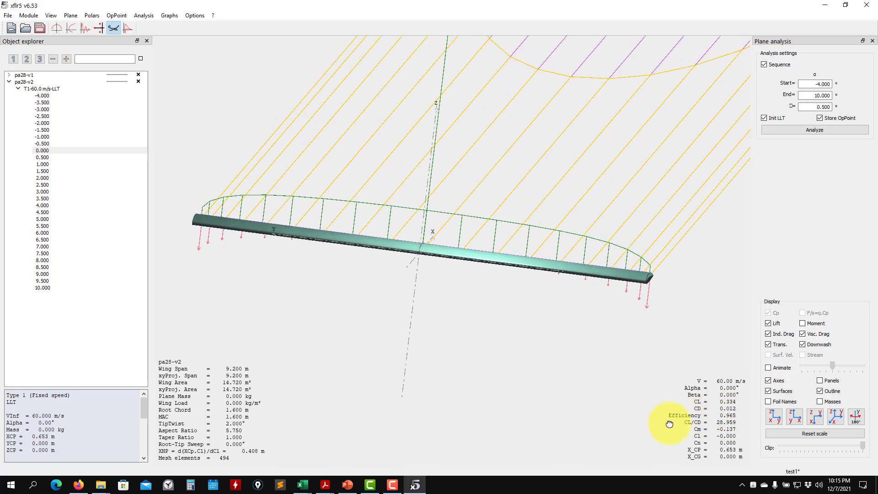
{"action": "left_click_drag", "start_coordinate": [401, 346], "coordinate": [584, 392]}
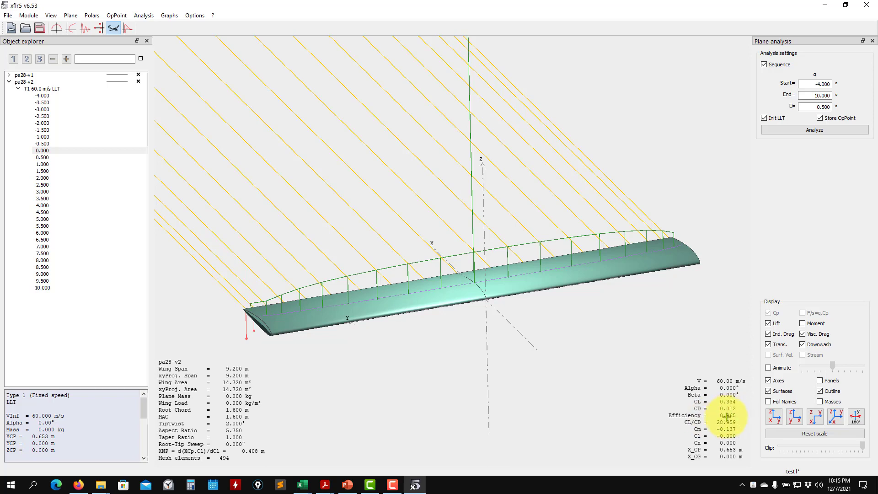
Step: Switch to the operating point view for pa28-v2 at 0.000 and reset the scales of the Induced Angle graph
{"action": "left_click", "coordinate": [57, 29]}
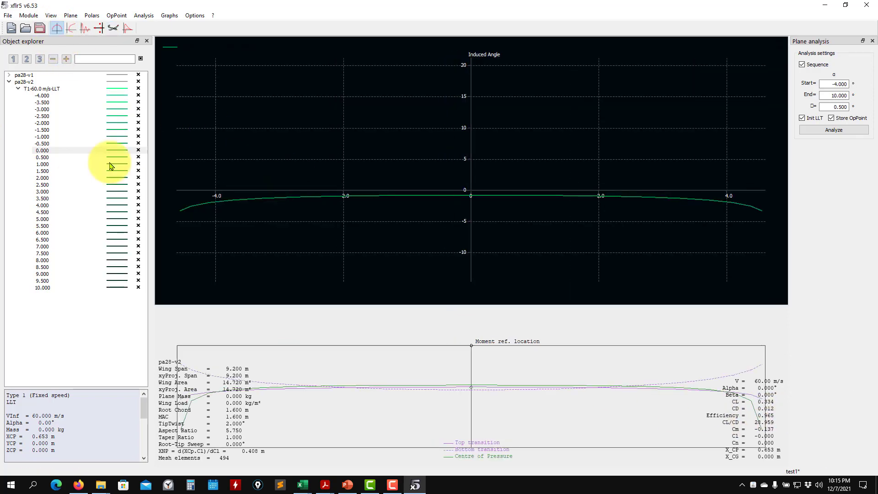
{"action": "left_click", "coordinate": [47, 153]}
{"action": "left_click", "coordinate": [287, 149]}
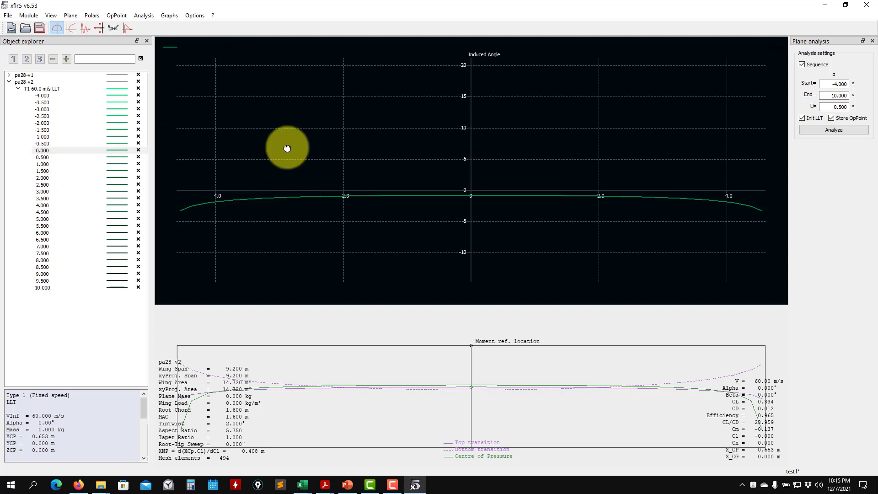
{"action": "key", "text": "r"}
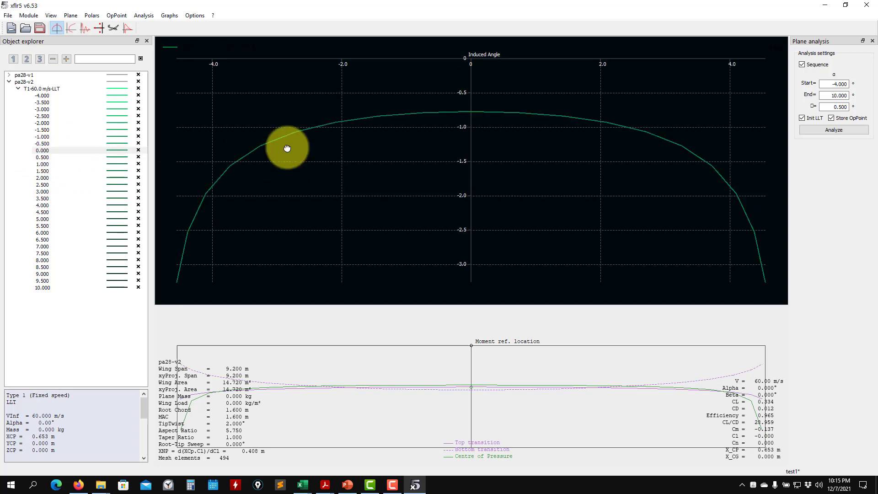
Step: Show the Local lift graph for the 0.000 operating point and reset its scales
{"action": "key", "text": "3"}
{"action": "key", "text": "1"}
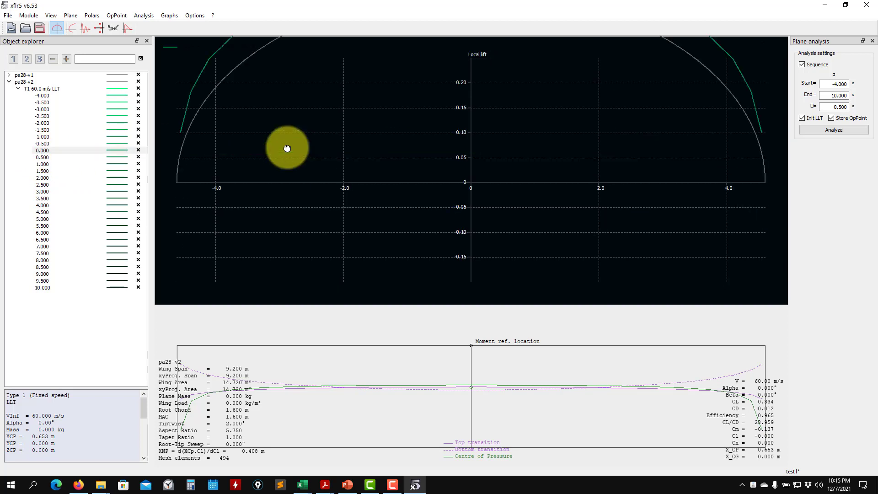
{"action": "key", "text": "r"}
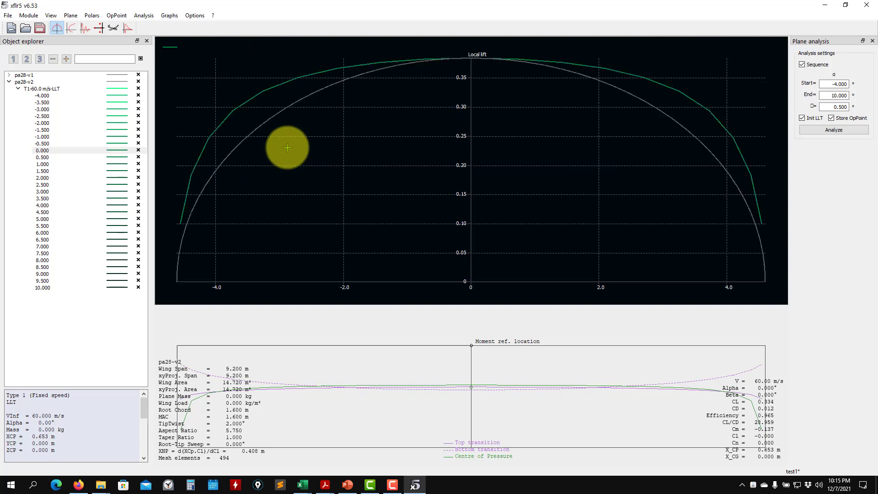
Step: Compare the Local lift curves of pa28-v1 and pa28-v2 at their 0.000 operating points
{"action": "left_click", "coordinate": [9, 74]}
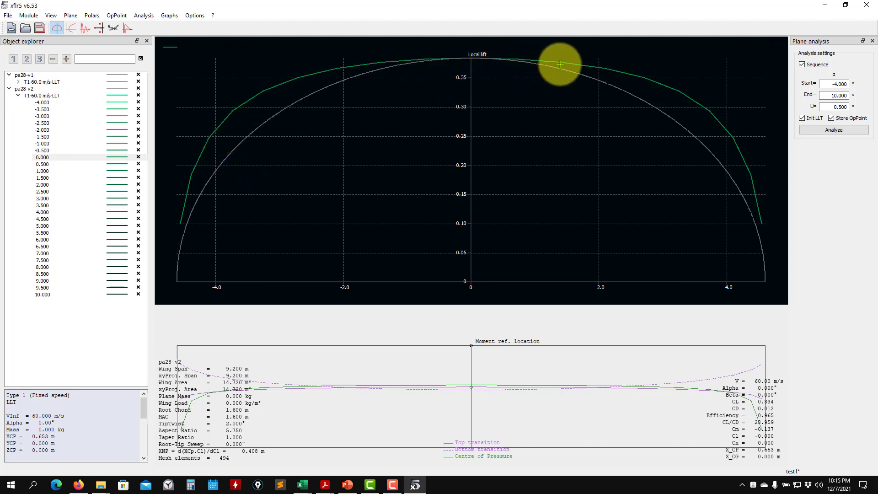
{"action": "left_click", "coordinate": [18, 81]}
{"action": "left_click", "coordinate": [42, 144]}
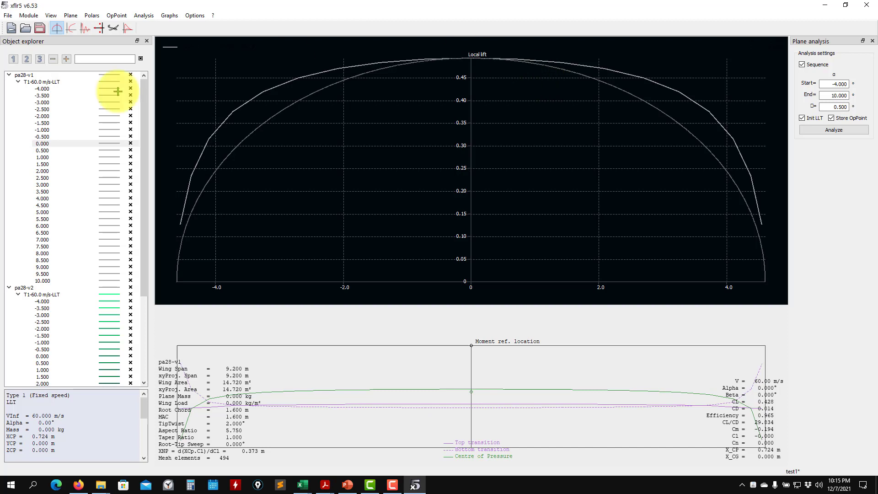
{"action": "left_click", "coordinate": [42, 143]}
{"action": "scroll", "coordinate": [36, 298], "scroll_direction": "down", "scroll_amount": 5}
{"action": "scroll", "coordinate": [39, 299], "scroll_direction": "down", "scroll_amount": 1}
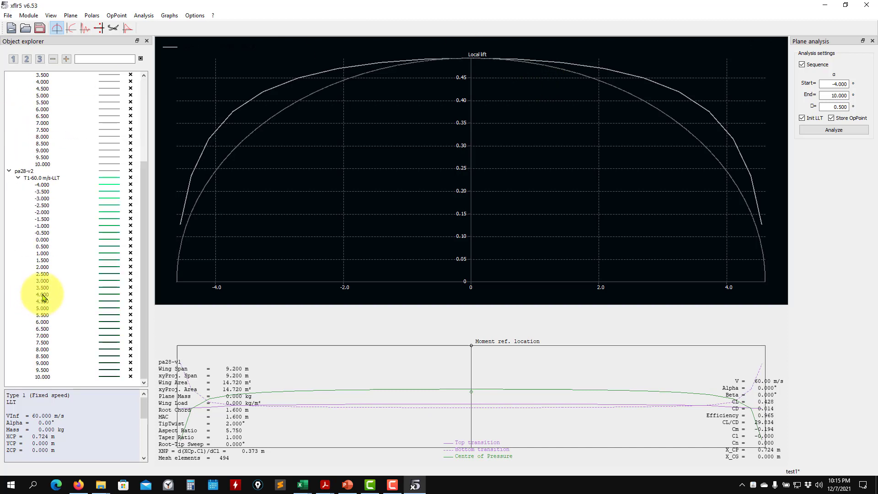
{"action": "left_click", "coordinate": [55, 246]}
{"action": "left_click", "coordinate": [52, 239]}
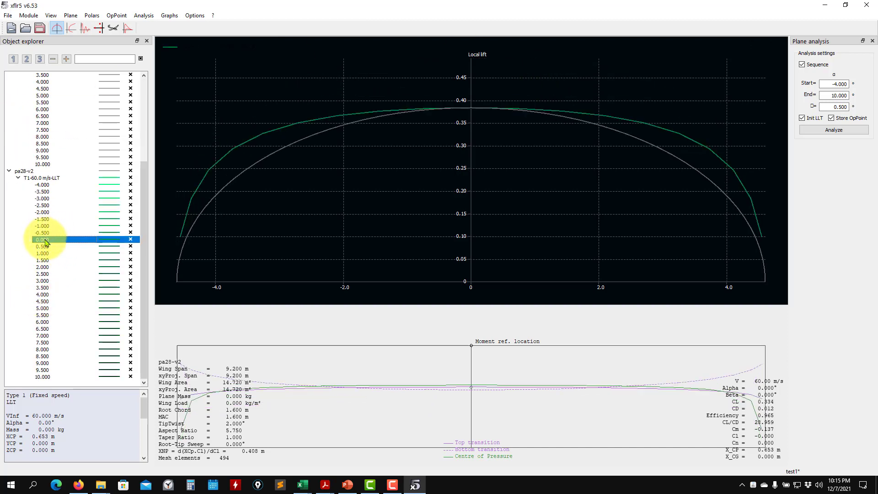
Step: Show the Induced Angle graph for pa28-v2 and pa28-v1 at 0.000 and reset its scales
{"action": "key", "text": "2"}
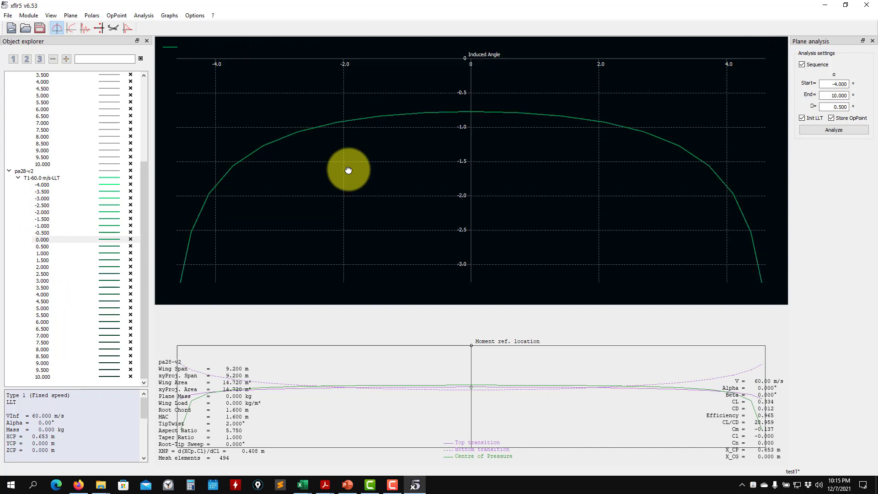
{"action": "scroll", "coordinate": [69, 114], "scroll_direction": "up", "scroll_amount": 6}
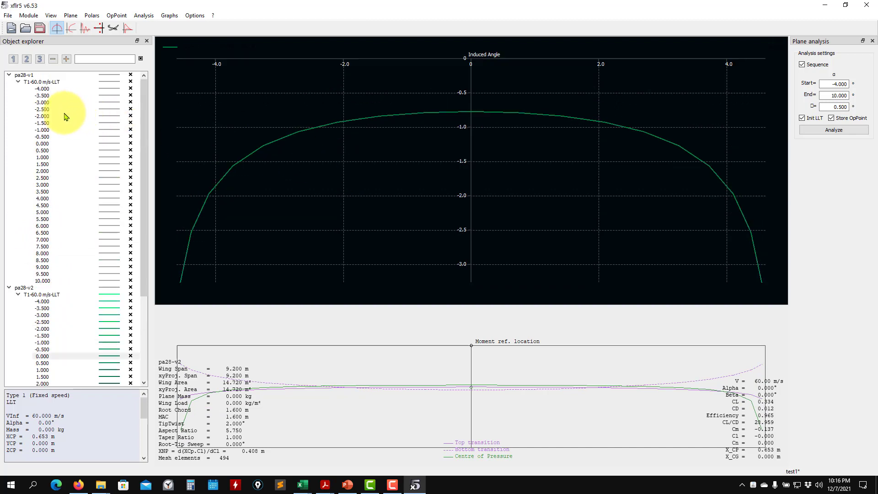
{"action": "left_click", "coordinate": [50, 144]}
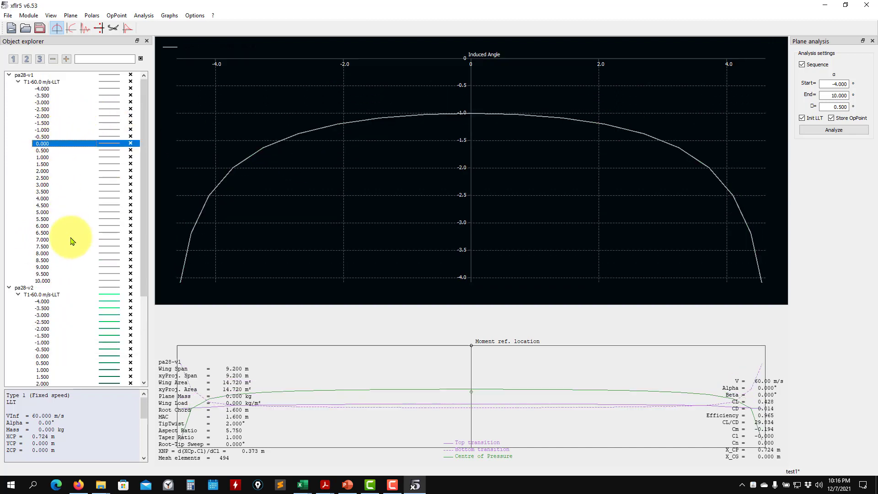
{"action": "key", "text": "r"}
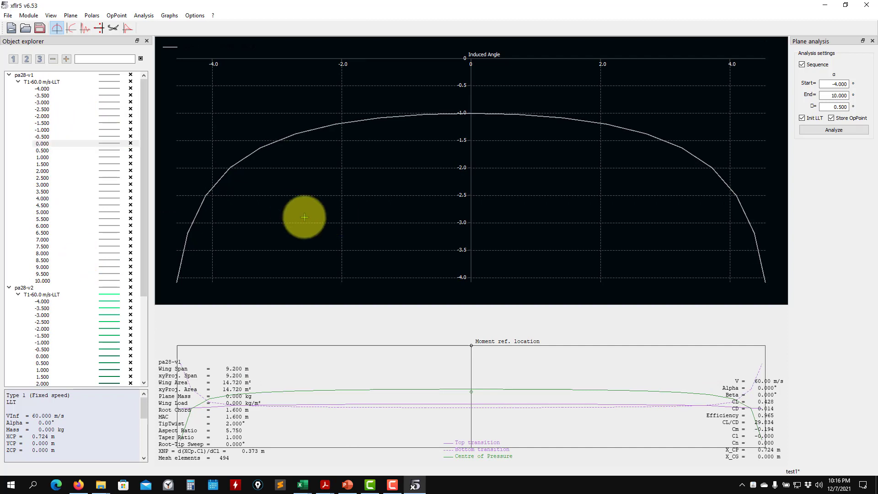
{"action": "scroll", "coordinate": [86, 307], "scroll_direction": "down", "scroll_amount": 2}
{"action": "scroll", "coordinate": [86, 308], "scroll_direction": "up", "scroll_amount": 2}
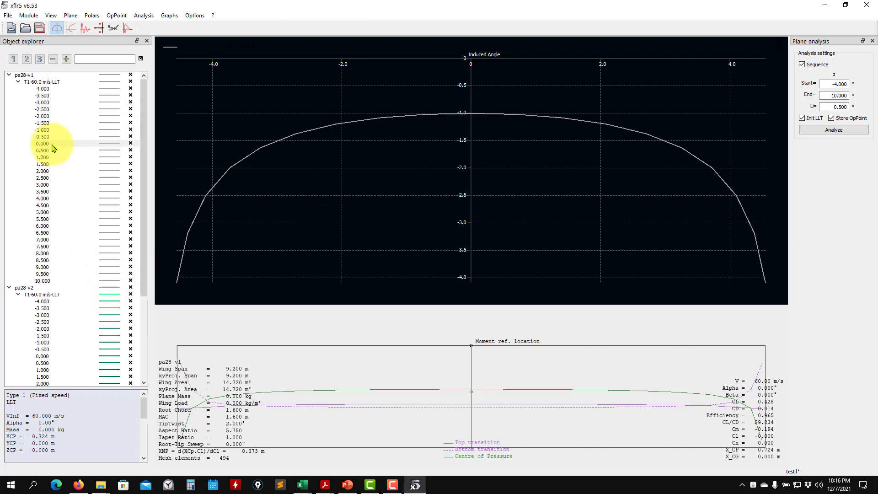
Step: View the Total Angle graph and the Cl graph for pa28-v1 at 0.000, resetting the Cl graph's scales
{"action": "key", "text": "2"}
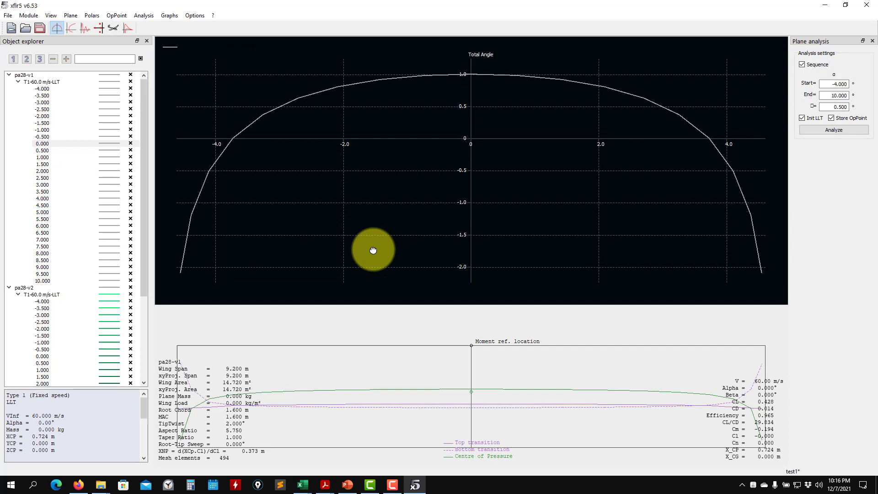
{"action": "key", "text": "3"}
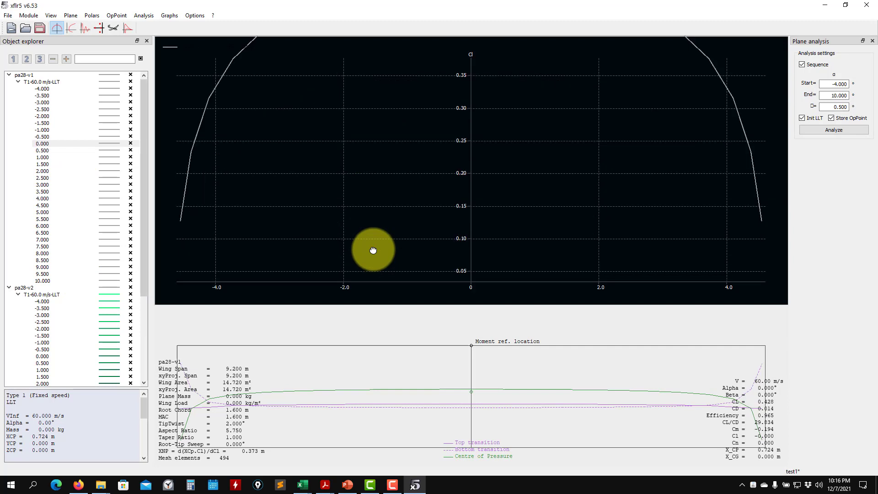
{"action": "key", "text": "r"}
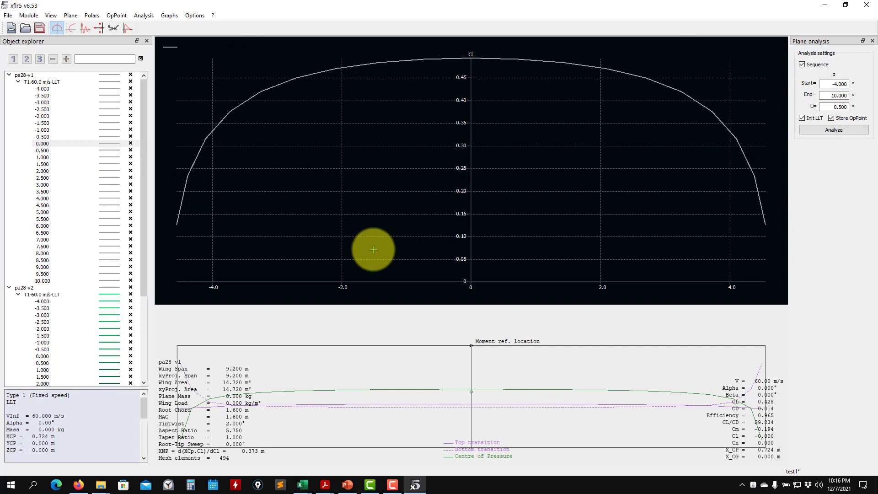
Step: Compare the Cl distributions of pa28-v2 and pa28-v1 at 0.000, resetting the graph scales for pa28-v2
{"action": "scroll", "coordinate": [63, 316], "scroll_direction": "down", "scroll_amount": 1}
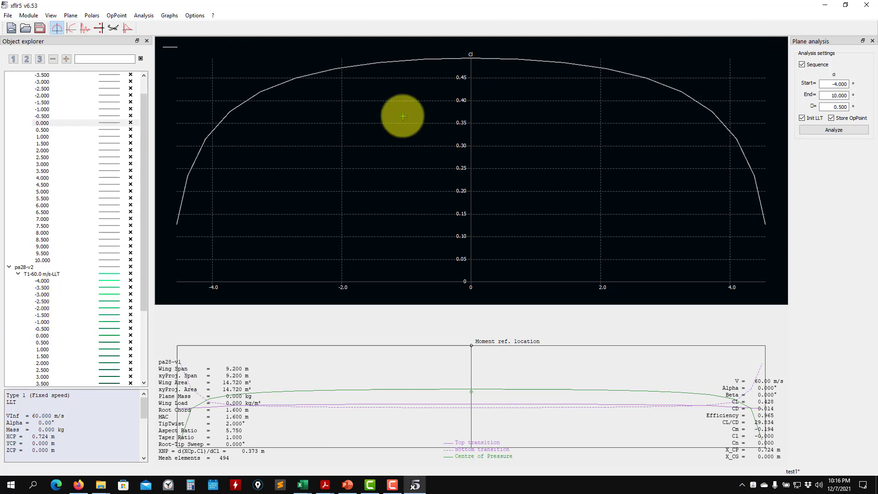
{"action": "scroll", "coordinate": [58, 270], "scroll_direction": "down", "scroll_amount": 2}
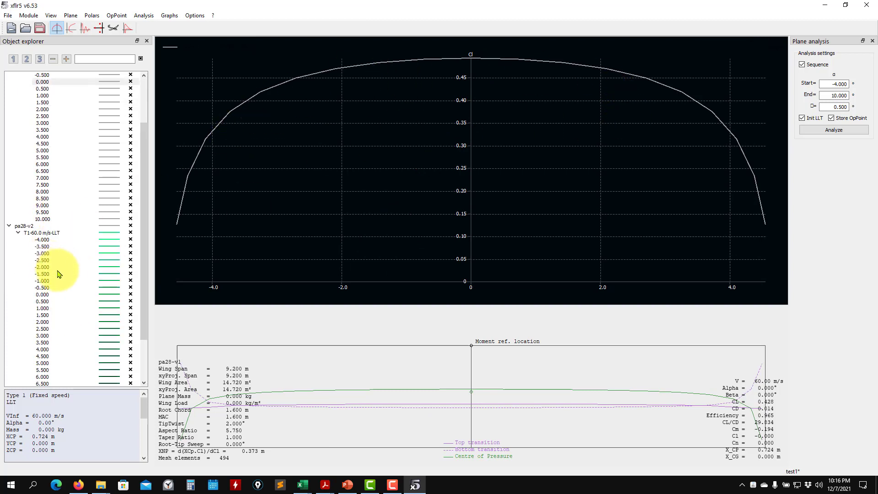
{"action": "left_click", "coordinate": [38, 294]}
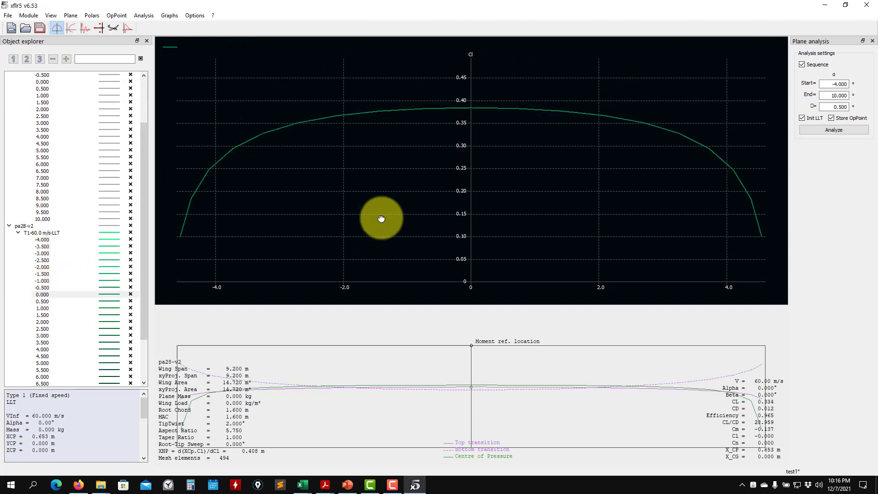
{"action": "key", "text": "r"}
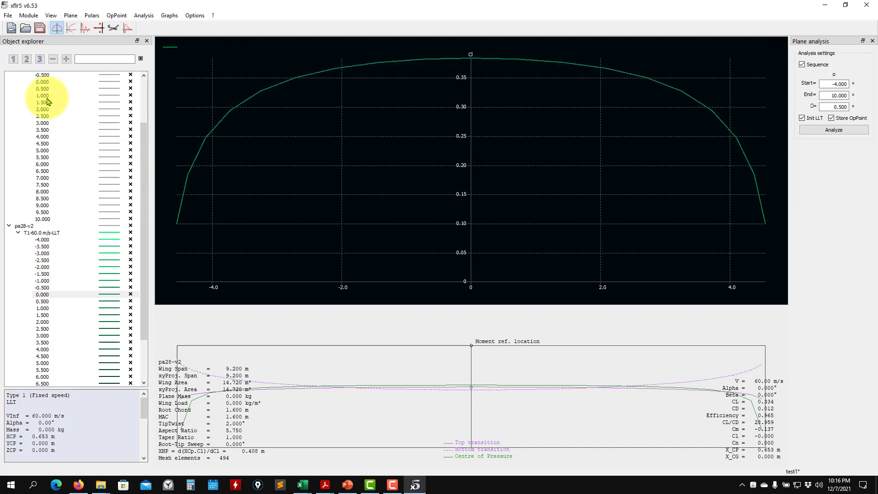
{"action": "left_click", "coordinate": [46, 82]}
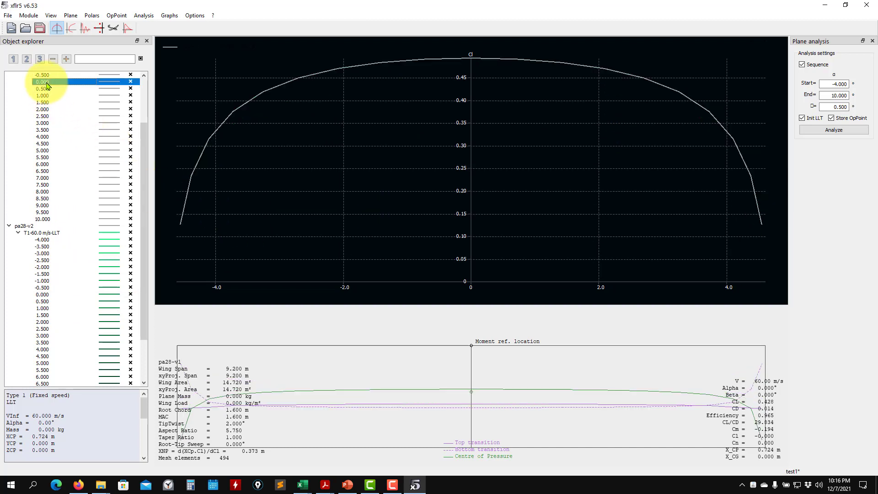
{"action": "left_click", "coordinate": [53, 295]}
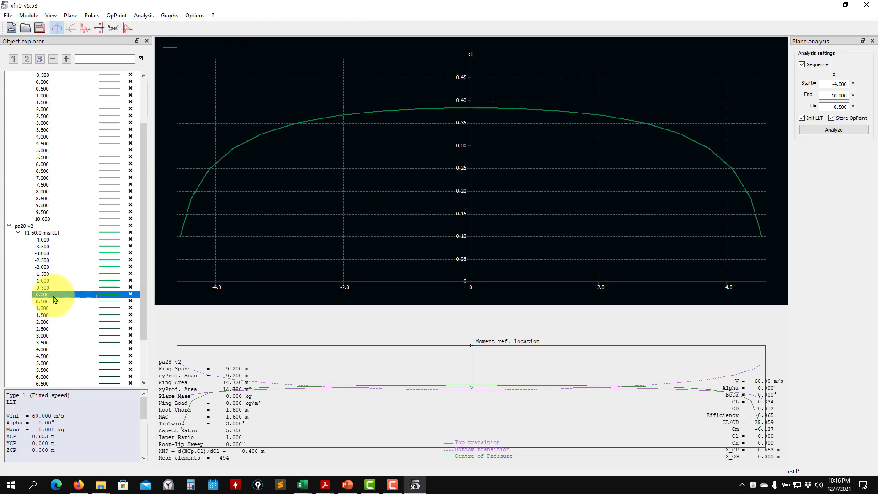
Step: Collapse the T1-60.0 m/s-LLT operating point lists of both planes and save the project
{"action": "scroll", "coordinate": [106, 135], "scroll_direction": "up", "scroll_amount": 3}
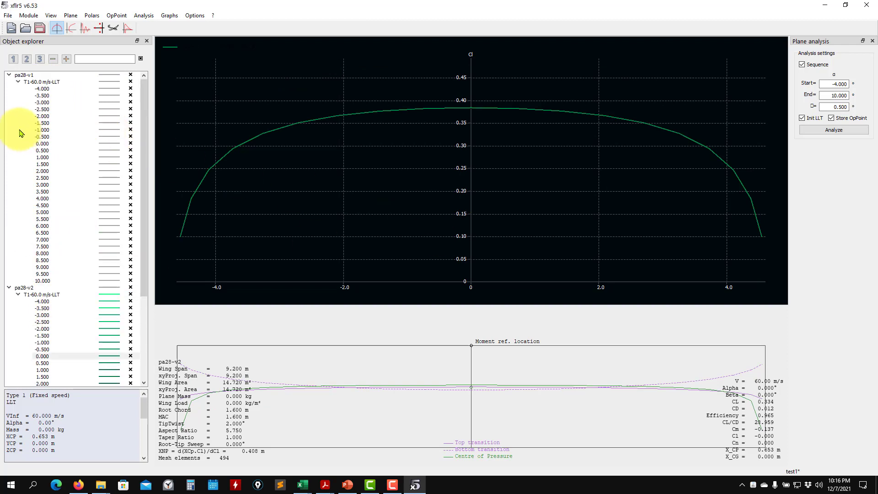
{"action": "left_click", "coordinate": [19, 82]}
{"action": "left_click", "coordinate": [18, 95]}
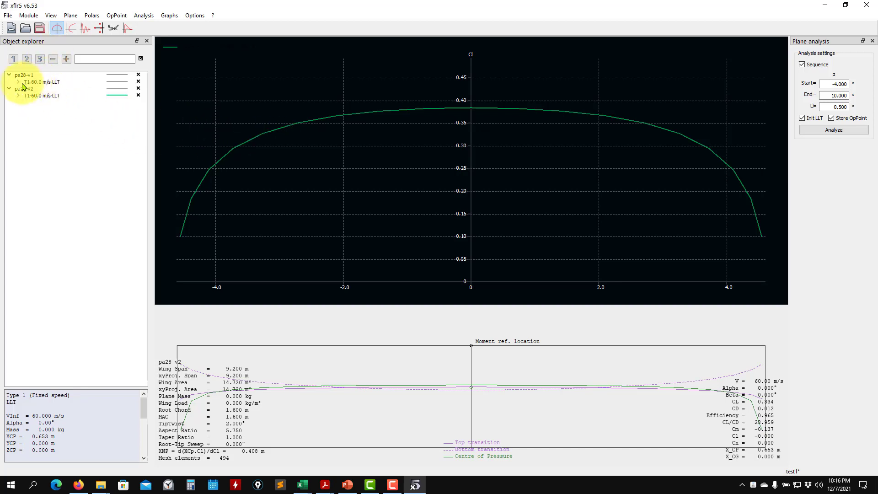
{"action": "left_click", "coordinate": [40, 28]}
{"action": "left_click", "coordinate": [8, 75]}
Step: Duplicate the pa28-v2 plane under the name pa28-v3
{"action": "right_click", "coordinate": [25, 84]}
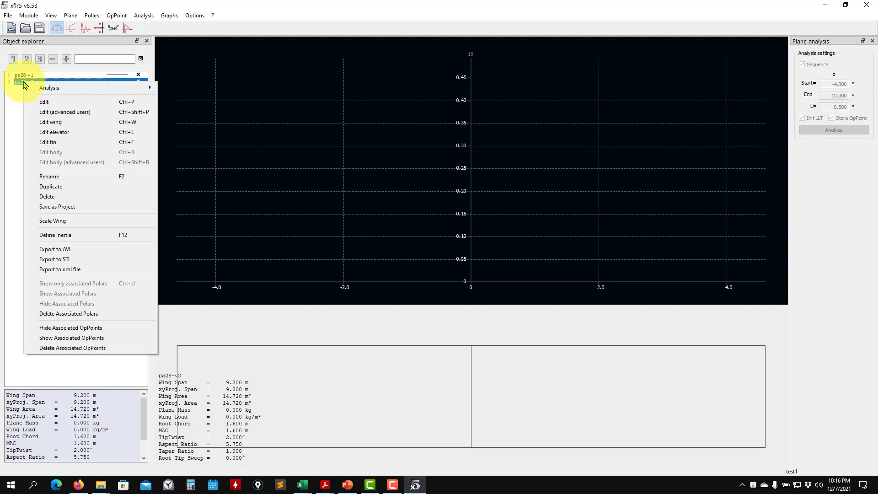
{"action": "left_click", "coordinate": [51, 186]}
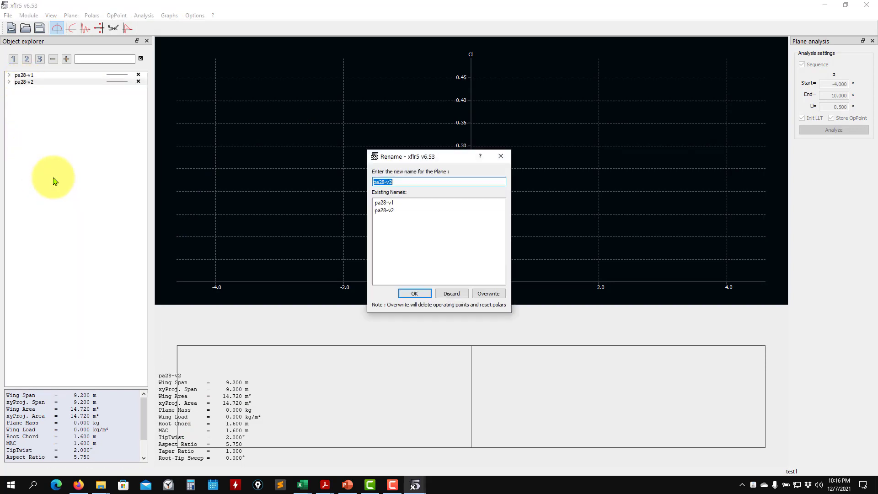
{"action": "left_click", "coordinate": [413, 182]}
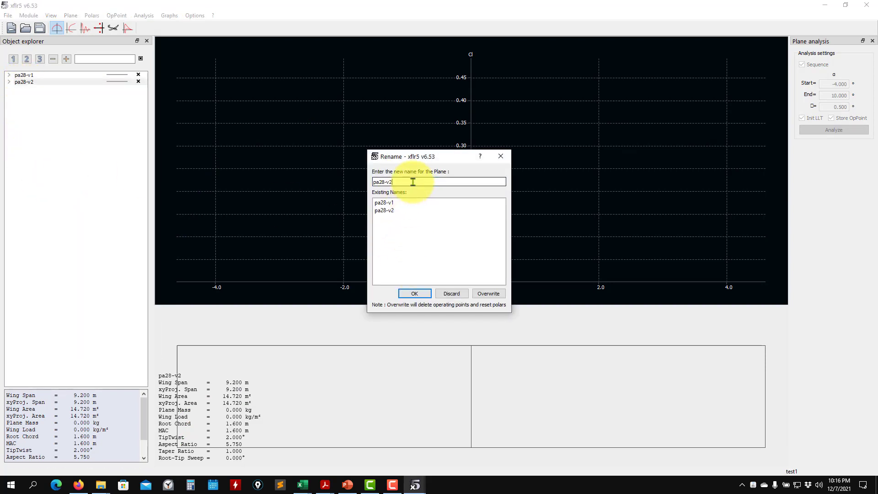
{"action": "type", "text": "3"}
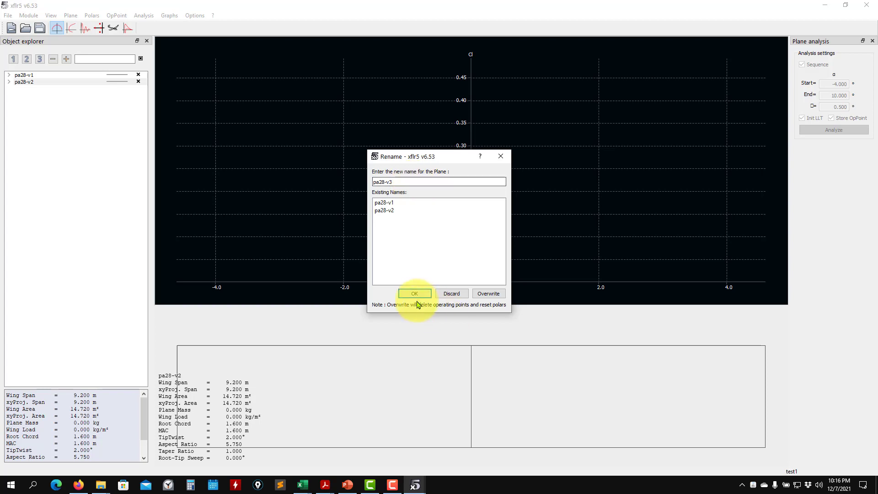
{"action": "left_click", "coordinate": [415, 293]}
Step: Set the twist of both main wing sections of pa28-v3 to 0.00°, then save the wing and the project
{"action": "left_click", "coordinate": [40, 88]}
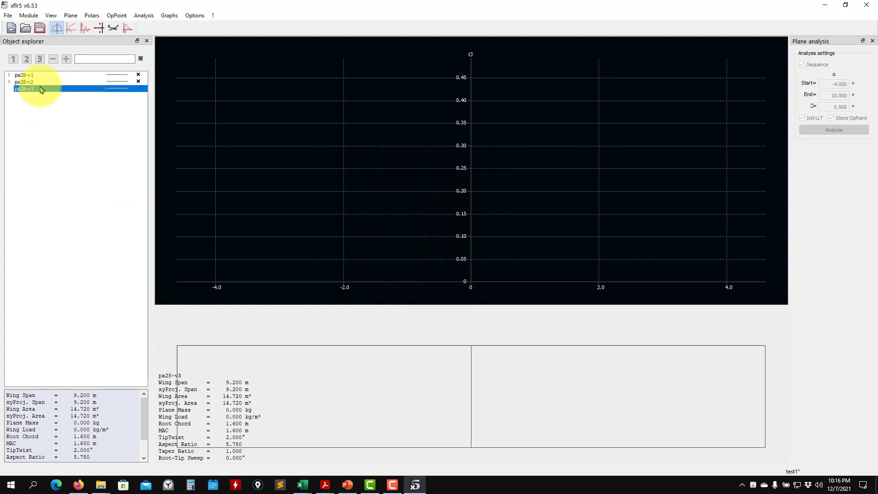
{"action": "left_click", "coordinate": [70, 15]}
{"action": "mouse_move", "coordinate": [80, 58]}
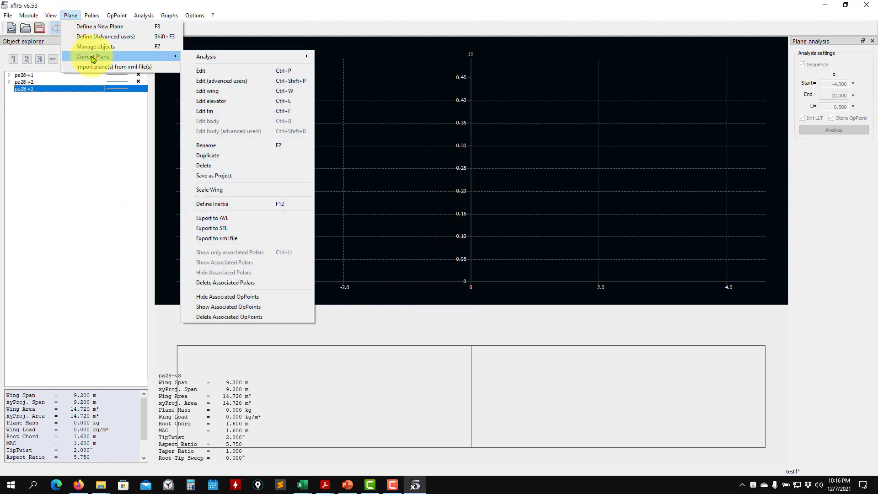
{"action": "left_click", "coordinate": [229, 94]}
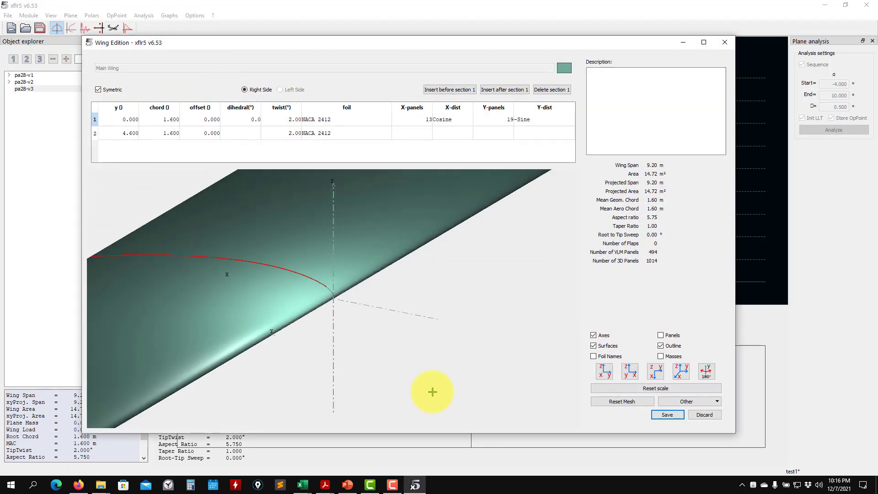
{"action": "left_click_drag", "start_coordinate": [349, 353], "coordinate": [313, 191]}
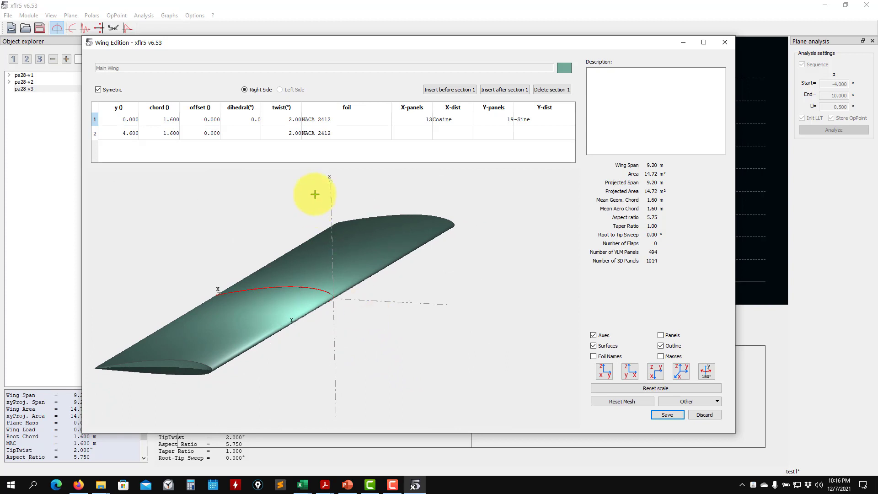
{"action": "double_click", "coordinate": [292, 124]}
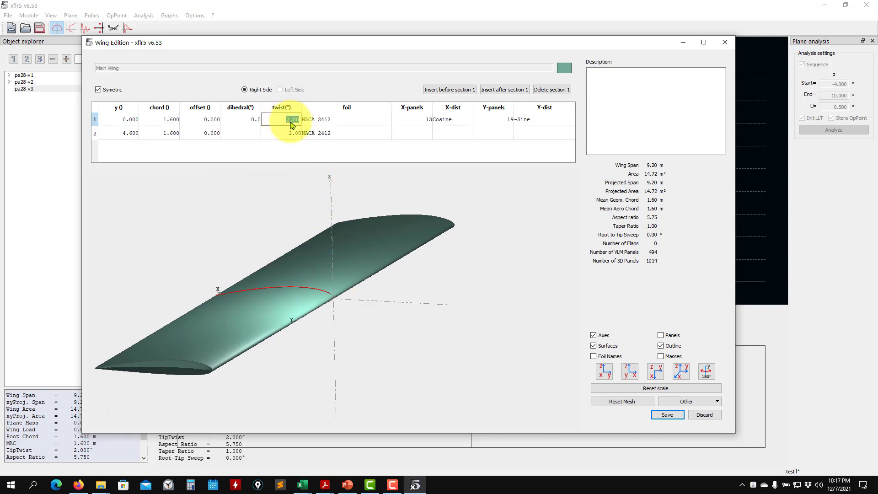
{"action": "key", "text": "Return"}
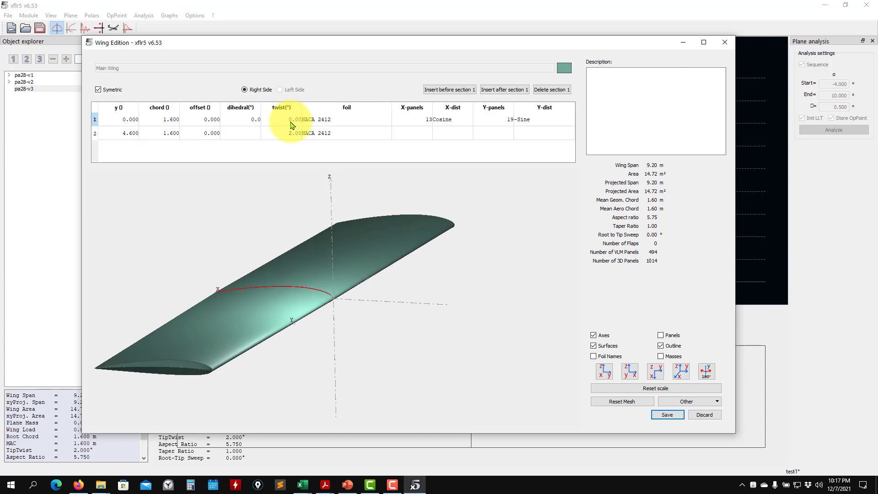
{"action": "double_click", "coordinate": [295, 133]}
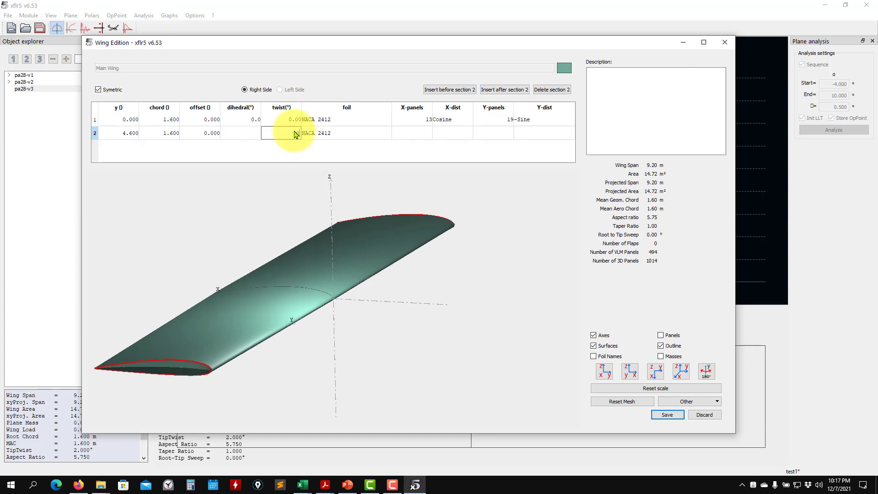
{"action": "key", "text": "Return"}
{"action": "left_click", "coordinate": [667, 415]}
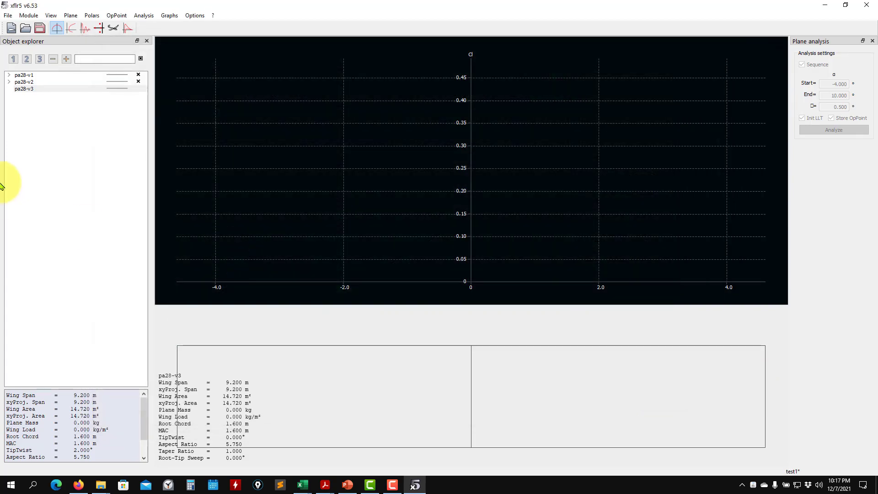
{"action": "left_click", "coordinate": [40, 28]}
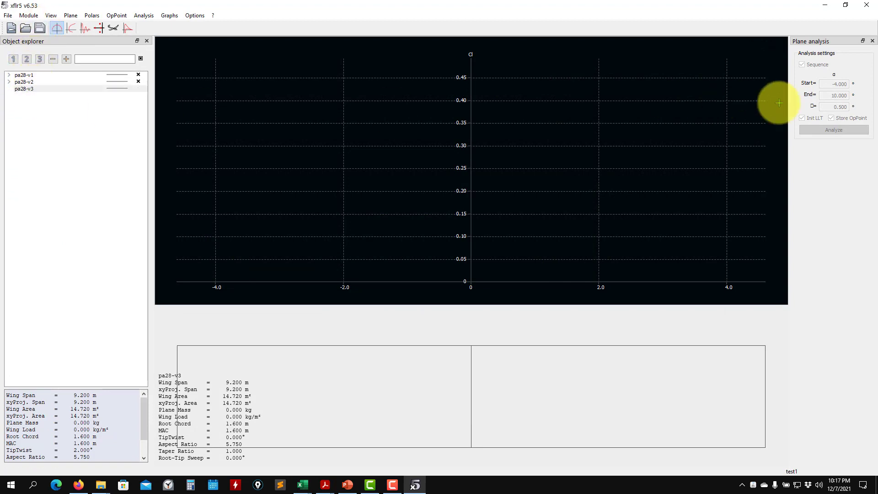
Step: Define the fixed-speed T1-60.0 m/s-LLT analysis for pa28-v3 and run it from -4.000° to 10.000° alpha in 0.500° steps
{"action": "left_click", "coordinate": [39, 89]}
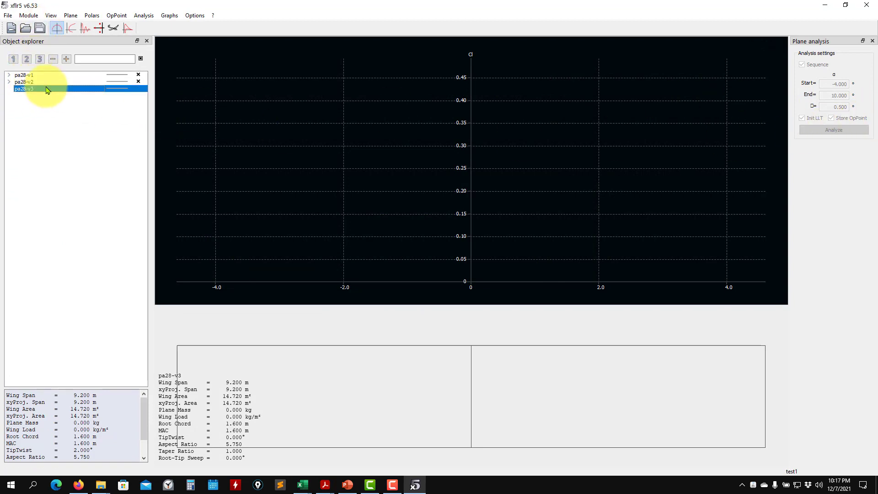
{"action": "left_click", "coordinate": [144, 16]}
{"action": "left_click", "coordinate": [177, 26]}
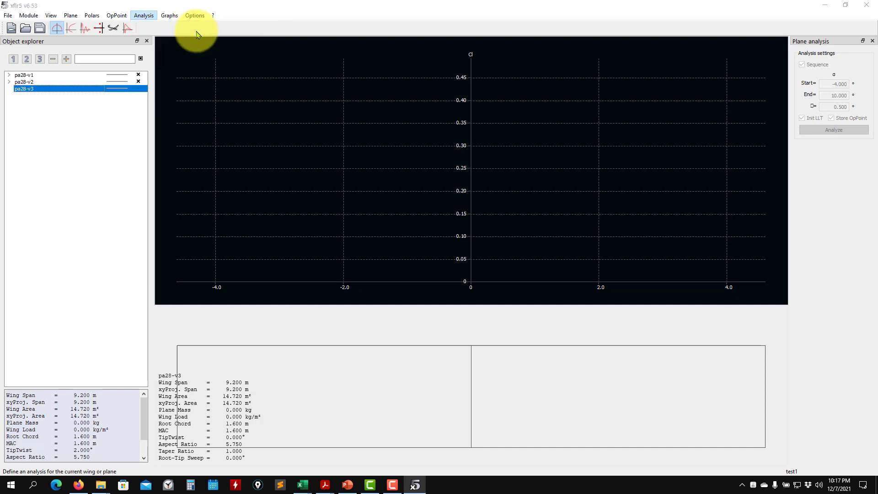
{"action": "left_click", "coordinate": [206, 170]}
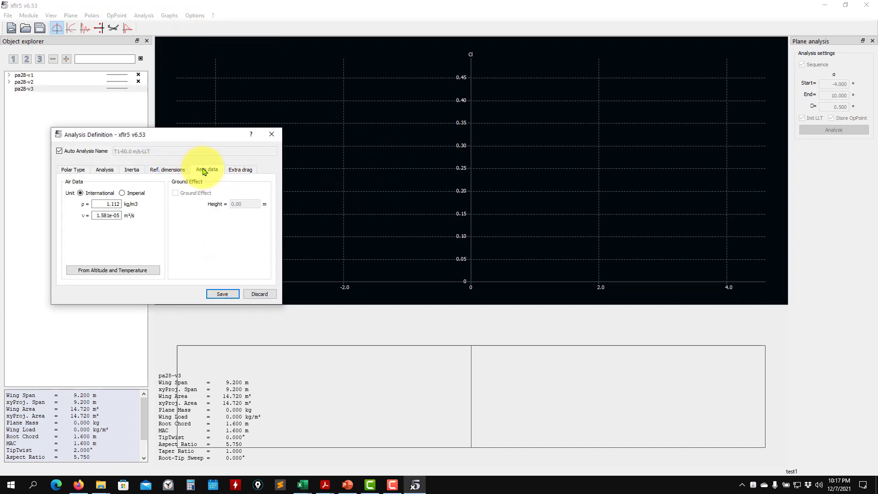
{"action": "left_click", "coordinate": [222, 295]}
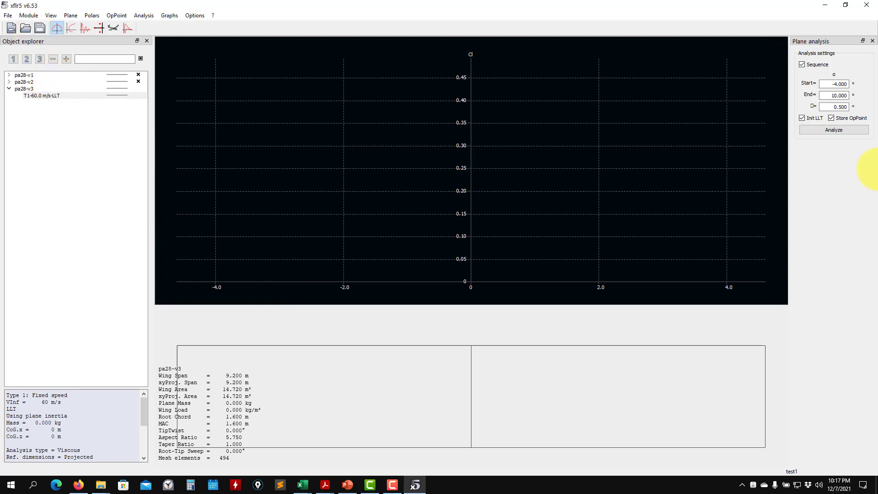
{"action": "left_click", "coordinate": [834, 130]}
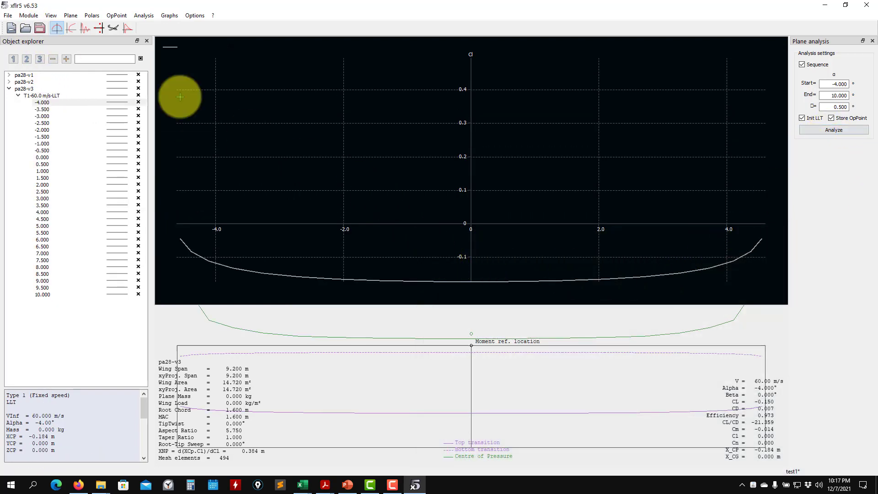
Step: Display the polar graphs and colour the T1-60.0 m/s-LLT polar of pa28-v3 blue
{"action": "left_click", "coordinate": [71, 28]}
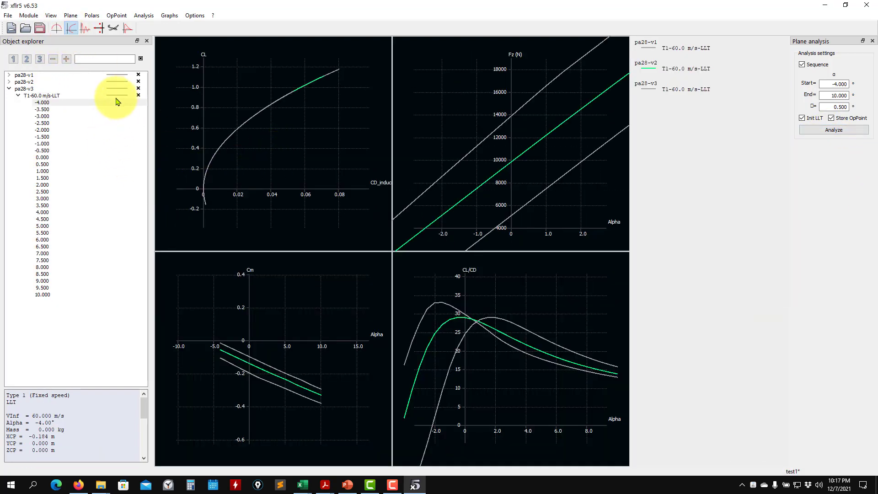
{"action": "right_click", "coordinate": [117, 96]}
{"action": "mouse_move", "coordinate": [151, 131]}
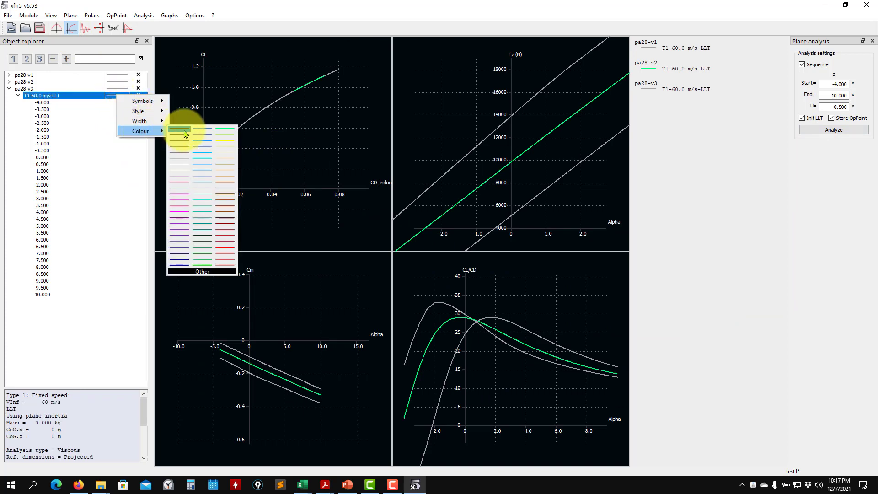
{"action": "left_click", "coordinate": [202, 132]}
Step: Compare the Fz, CL/CD and Cm curves against Alpha for pa28-v1, pa28-v2 and pa28-v3, especially around zero alpha
{"action": "scroll", "coordinate": [503, 182], "scroll_direction": "down", "scroll_amount": 2}
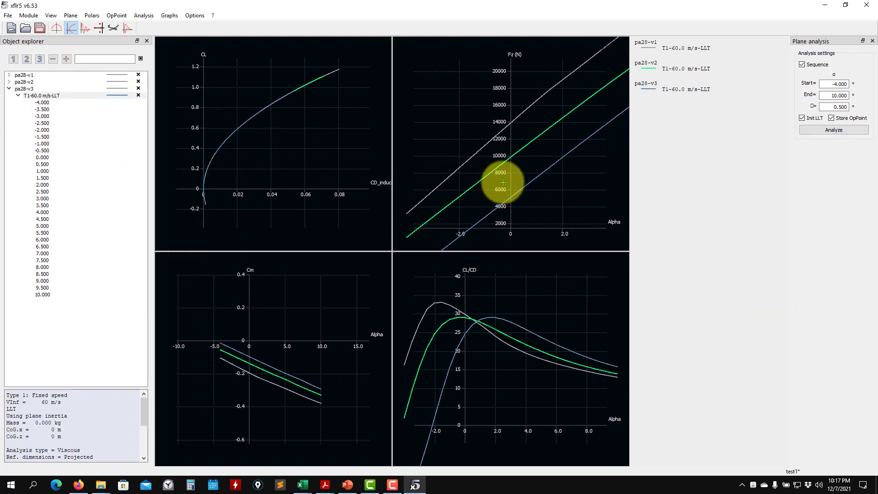
{"action": "scroll", "coordinate": [503, 183], "scroll_direction": "down", "scroll_amount": 3}
{"action": "left_click_drag", "start_coordinate": [517, 192], "coordinate": [478, 179]}
{"action": "scroll", "coordinate": [479, 178], "scroll_direction": "down", "scroll_amount": 5}
{"action": "scroll", "coordinate": [478, 179], "scroll_direction": "up", "scroll_amount": 5}
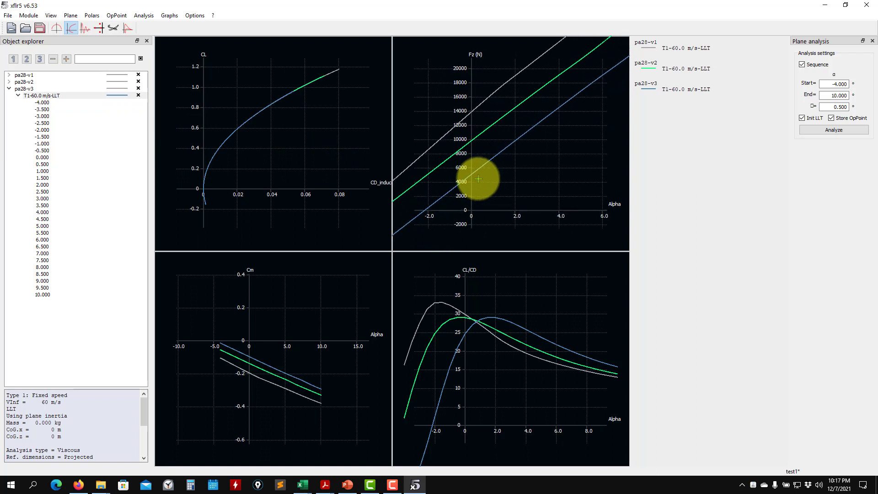
{"action": "scroll", "coordinate": [479, 179], "scroll_direction": "up", "scroll_amount": 1}
{"action": "scroll", "coordinate": [455, 186], "scroll_direction": "up", "scroll_amount": 3}
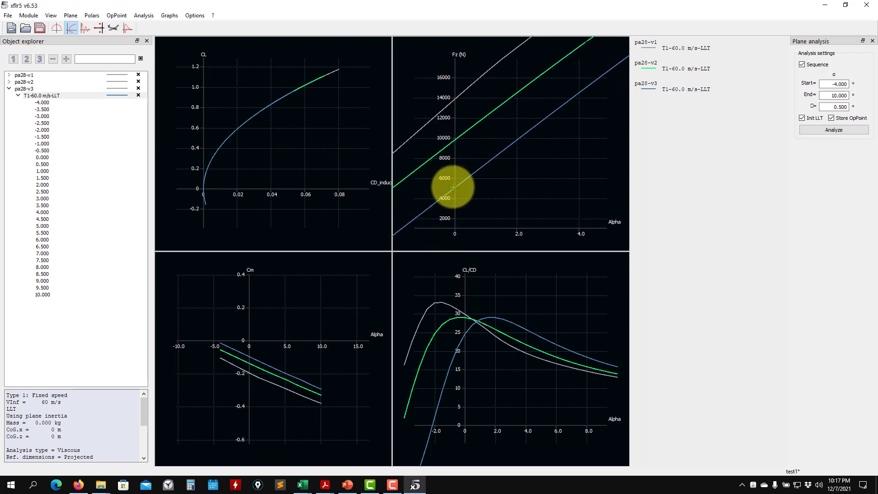
{"action": "scroll", "coordinate": [453, 182], "scroll_direction": "up", "scroll_amount": 2}
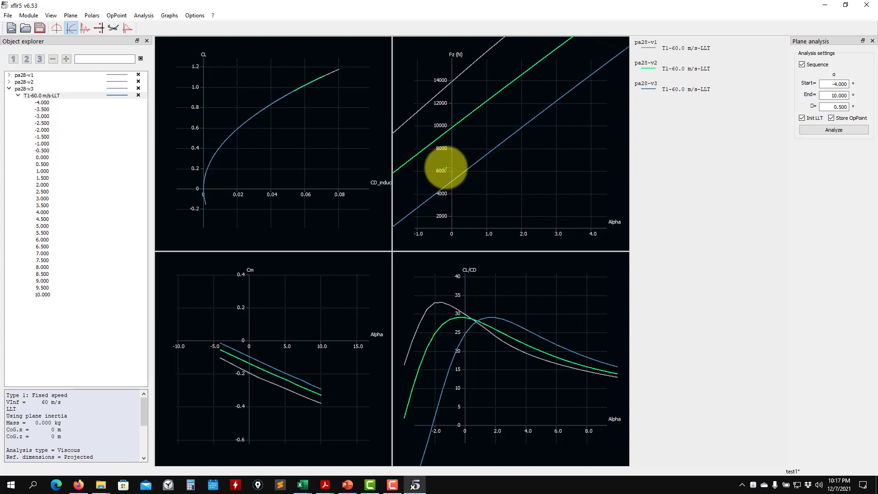
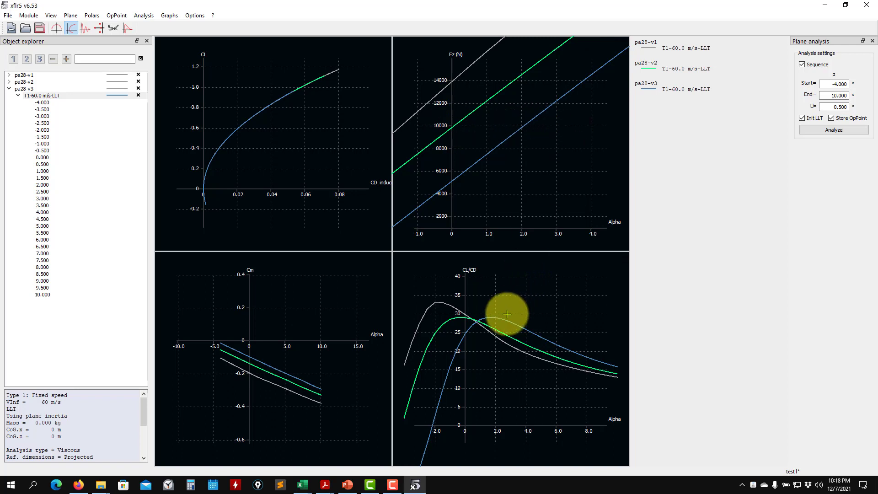
{"action": "scroll", "coordinate": [484, 312], "scroll_direction": "up", "scroll_amount": 5}
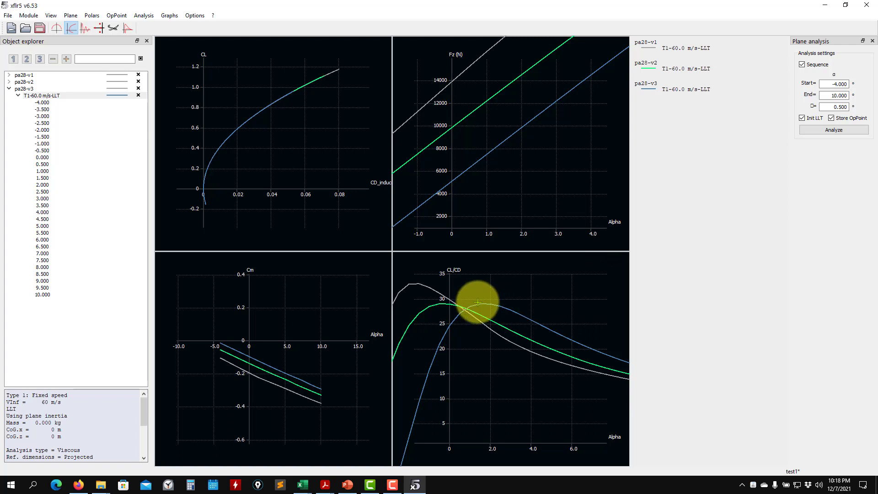
{"action": "scroll", "coordinate": [519, 134], "scroll_direction": "down", "scroll_amount": 2}
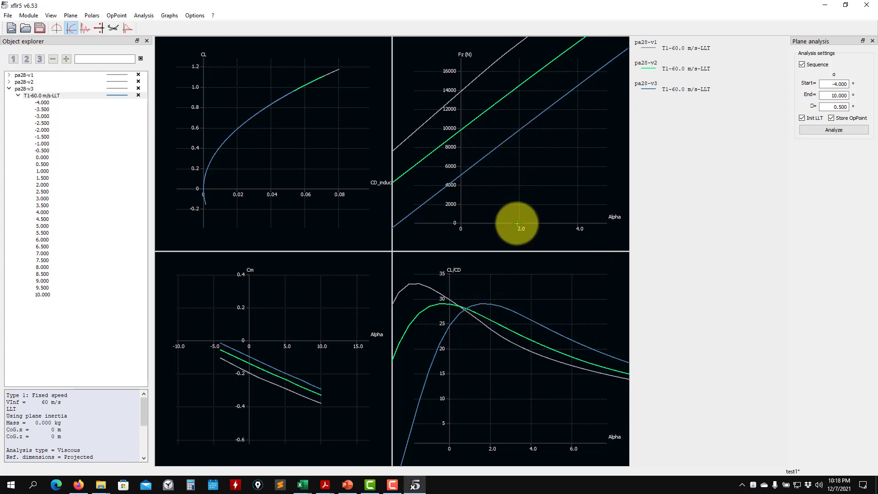
{"action": "scroll", "coordinate": [480, 323], "scroll_direction": "down", "scroll_amount": 2}
{"action": "scroll", "coordinate": [235, 373], "scroll_direction": "up", "scroll_amount": 2}
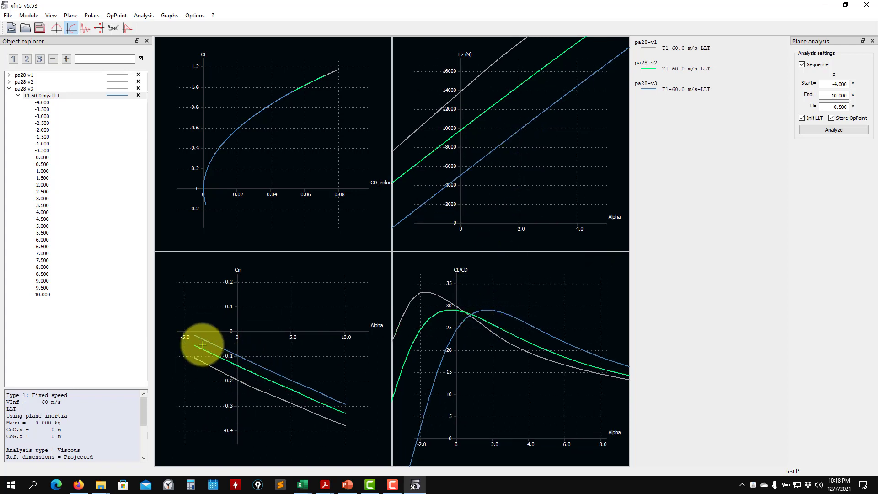
{"action": "scroll", "coordinate": [274, 370], "scroll_direction": "down", "scroll_amount": 2}
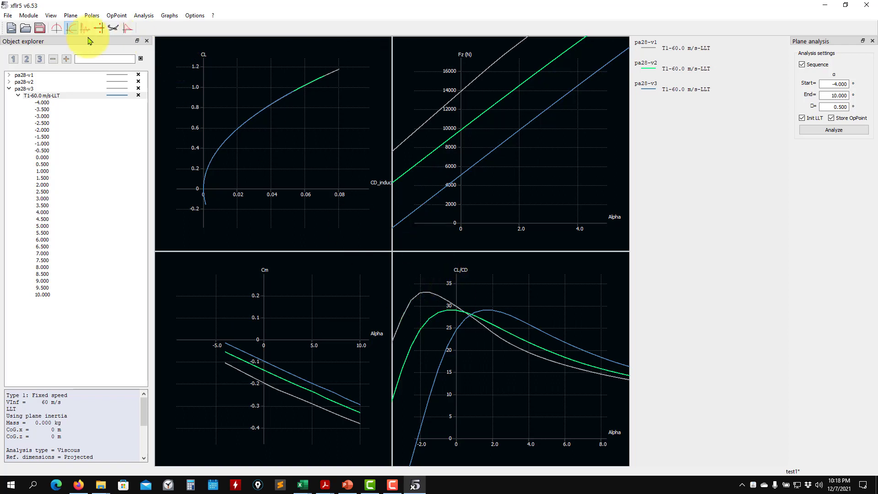
Step: Duplicate the pa28-v3 plane under the name pa28-v4, saving the project before and after
{"action": "left_click", "coordinate": [41, 28]}
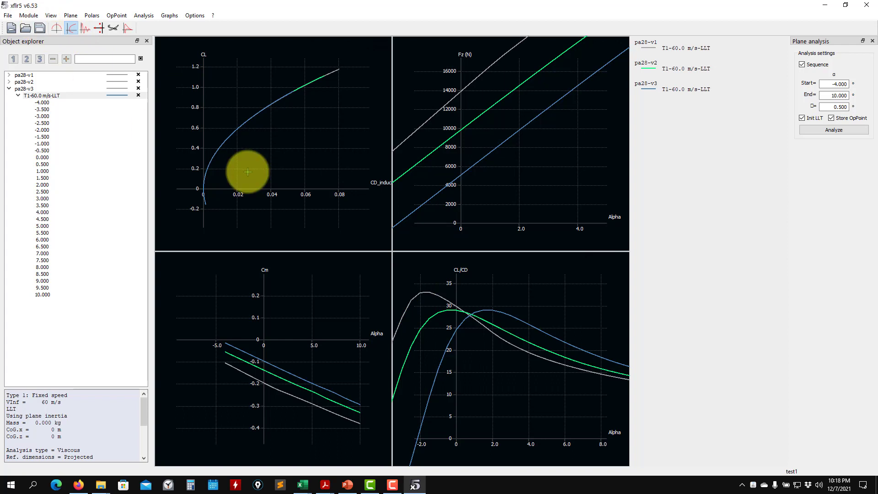
{"action": "left_click", "coordinate": [9, 89]}
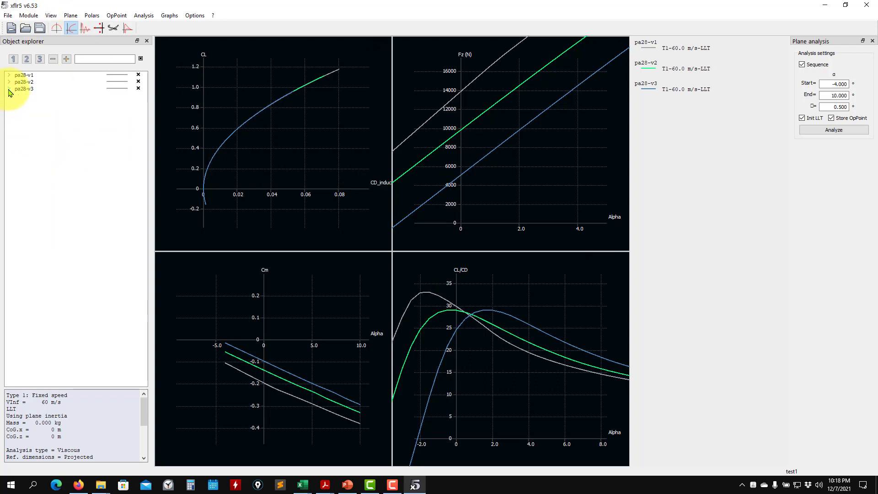
{"action": "left_click", "coordinate": [28, 90]}
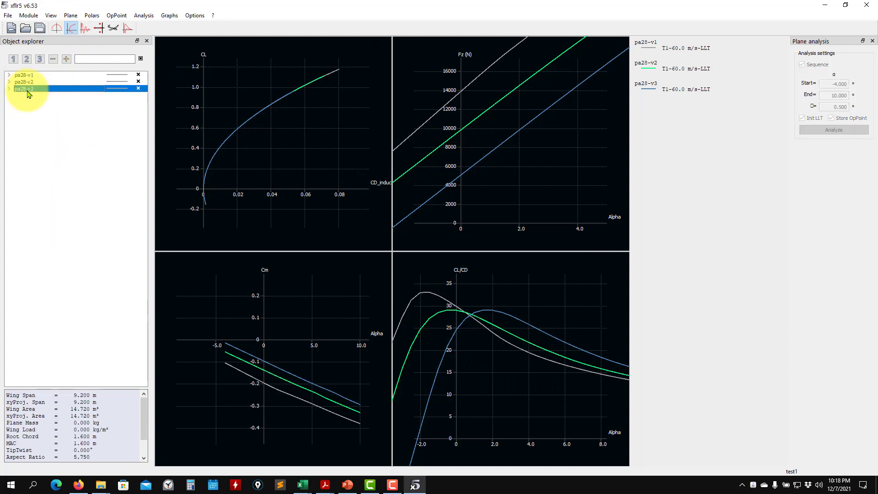
{"action": "right_click", "coordinate": [27, 92]}
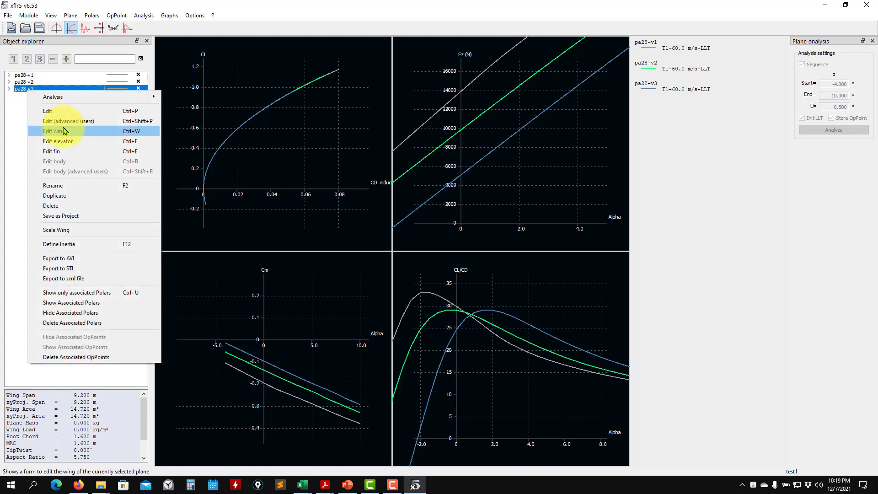
{"action": "left_click", "coordinate": [91, 200]}
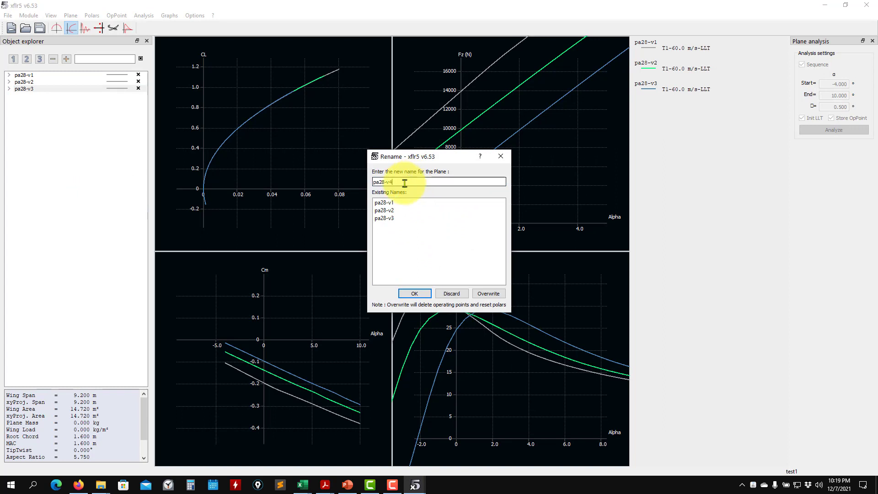
{"action": "left_click", "coordinate": [414, 293]}
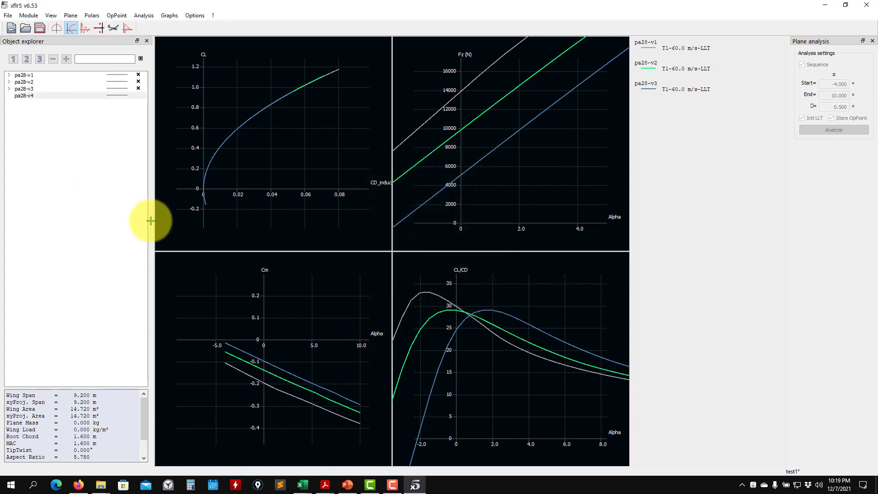
{"action": "left_click", "coordinate": [40, 94]}
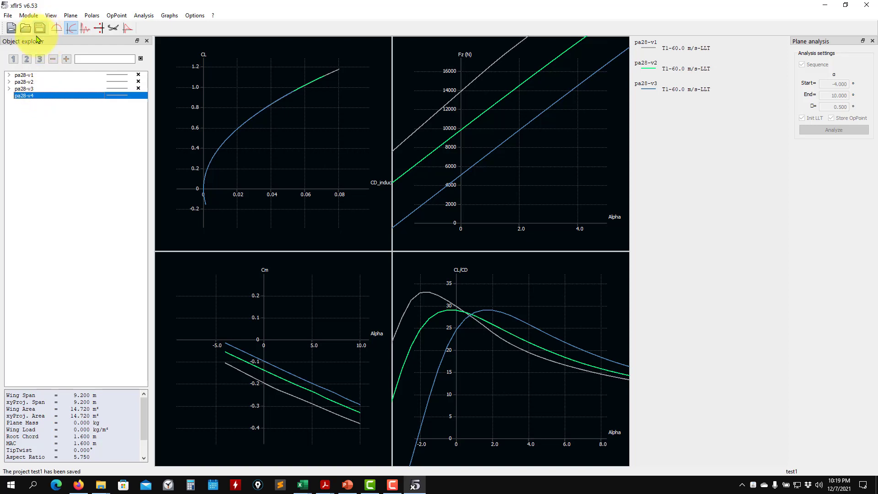
Step: Edit the main wing of pa28-v4 and change the root section's foil to NACA 65-415
{"action": "left_click", "coordinate": [71, 15]}
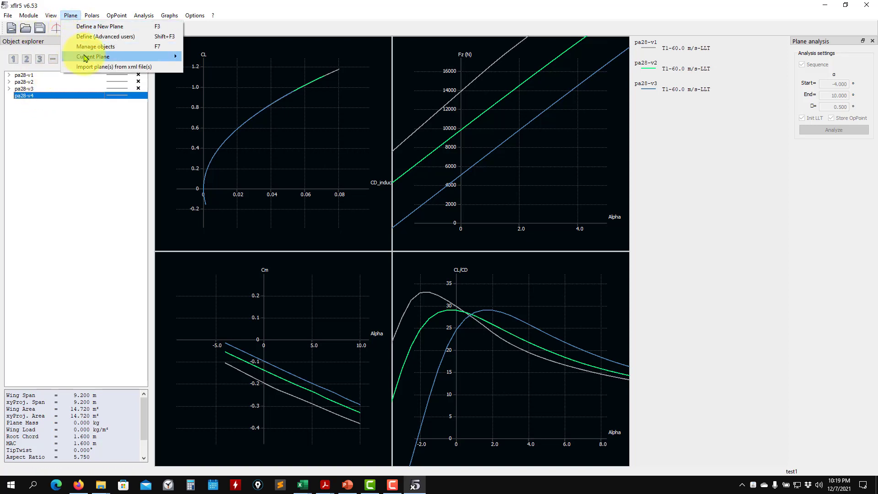
{"action": "mouse_move", "coordinate": [85, 58]}
{"action": "left_click", "coordinate": [222, 90]}
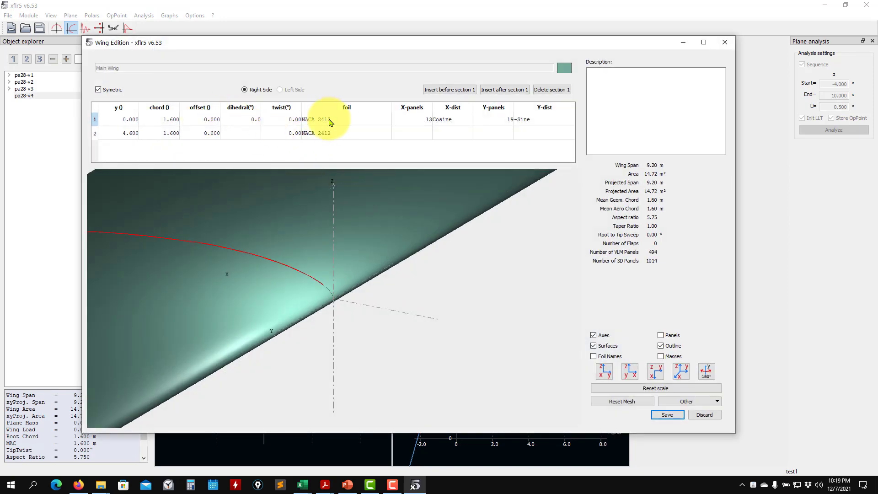
{"action": "left_click", "coordinate": [324, 132]}
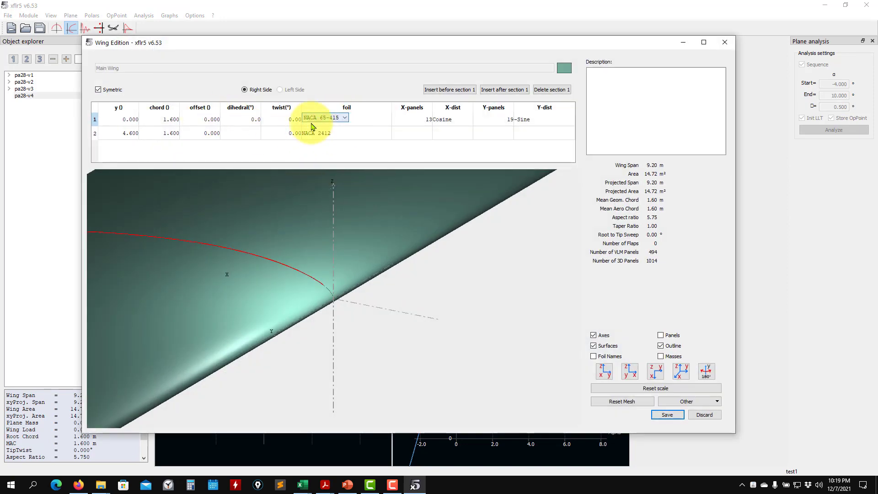
Step: Set the wing twist to 2.00° at the root and 1.00° at the tip, check the wing shape in 3D and save the wing
{"action": "left_click", "coordinate": [285, 120]}
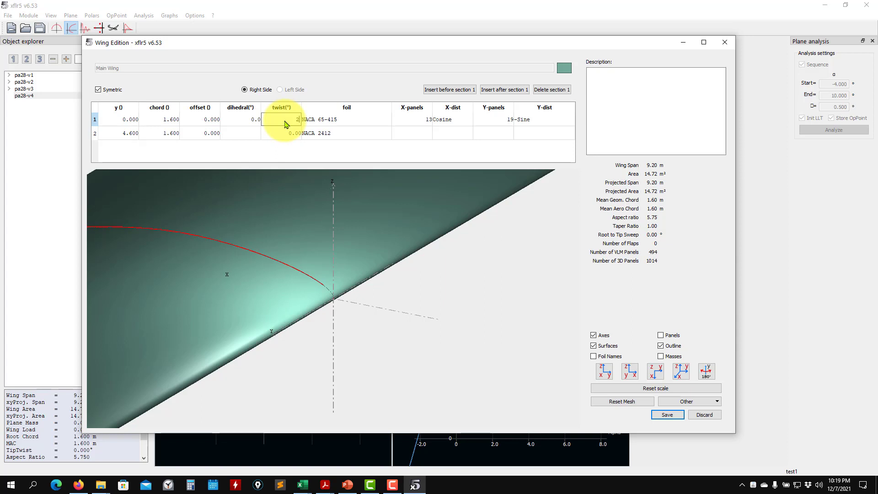
{"action": "left_click", "coordinate": [289, 136]}
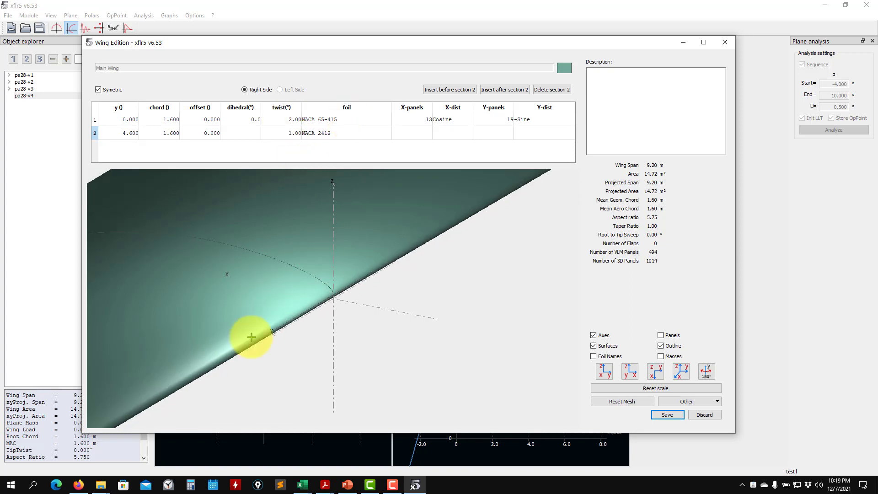
{"action": "scroll", "coordinate": [346, 304], "scroll_direction": "down", "scroll_amount": 6}
{"action": "scroll", "coordinate": [345, 305], "scroll_direction": "down", "scroll_amount": 3}
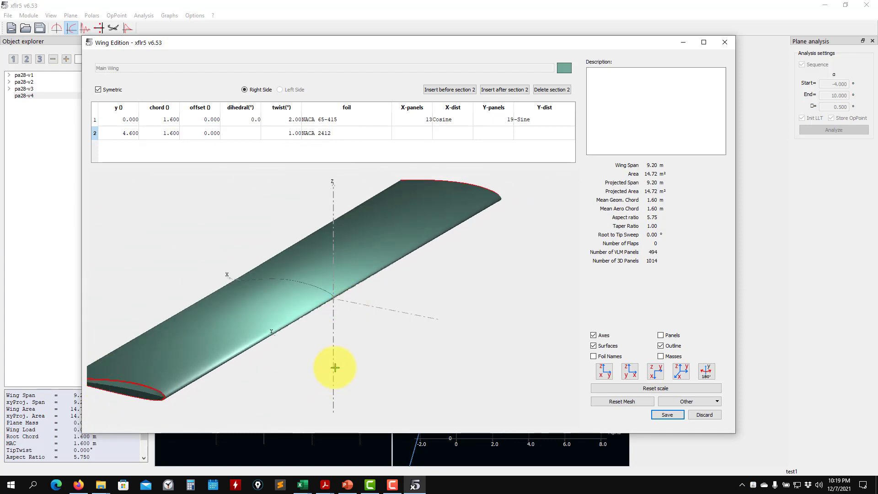
{"action": "left_click_drag", "start_coordinate": [335, 367], "coordinate": [452, 281]}
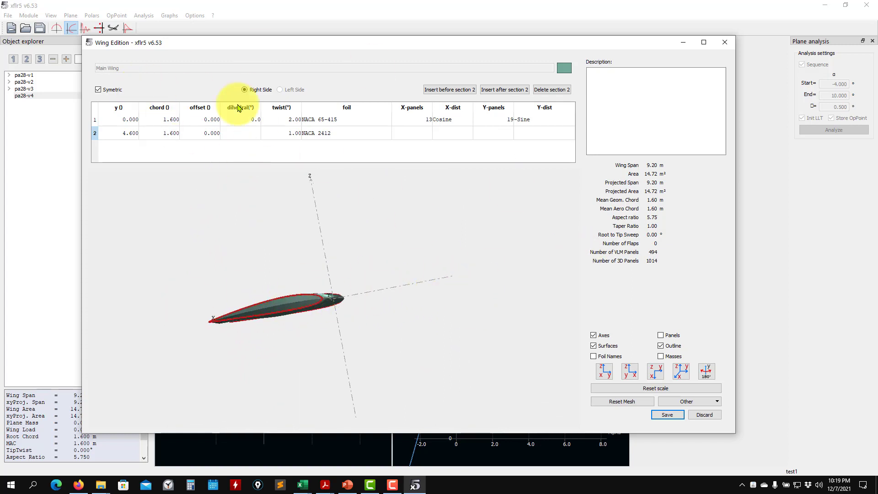
{"action": "left_click", "coordinate": [671, 416]}
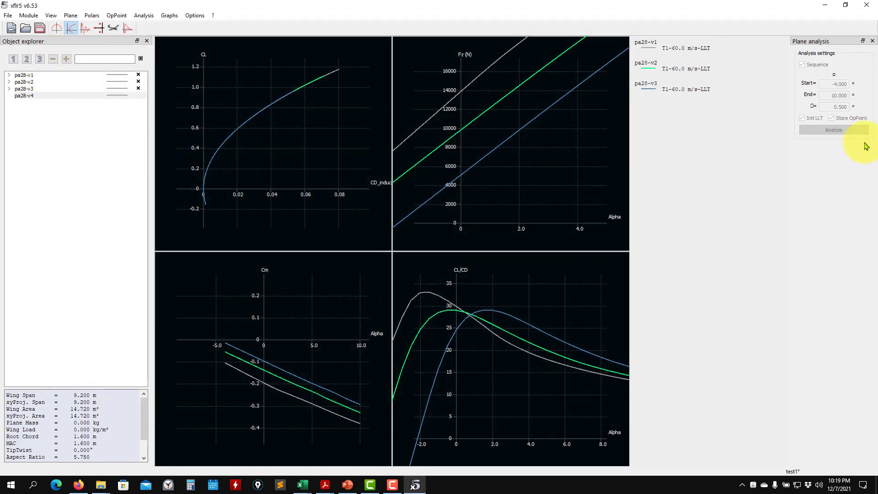
Step: Define the T1-60.0 m/s-LLT analysis for pa28-v4 and run it from -4.000° to 10.000° alpha in 0.500° steps
{"action": "left_click", "coordinate": [144, 15]}
{"action": "left_click", "coordinate": [151, 31]}
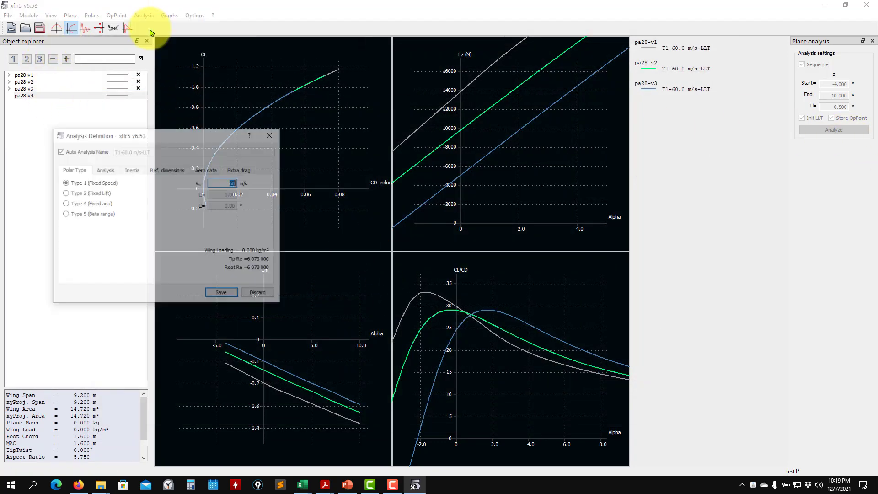
{"action": "left_click", "coordinate": [221, 292]}
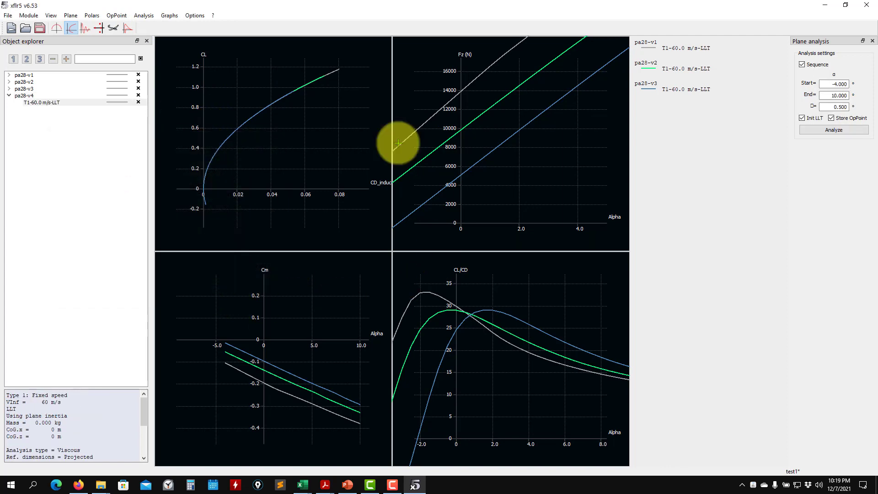
{"action": "left_click", "coordinate": [826, 131]}
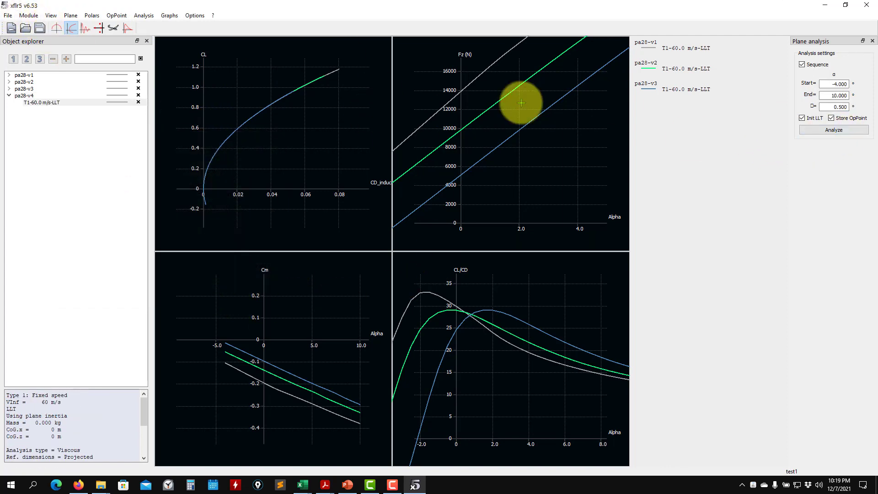
{"action": "left_click", "coordinate": [853, 130]}
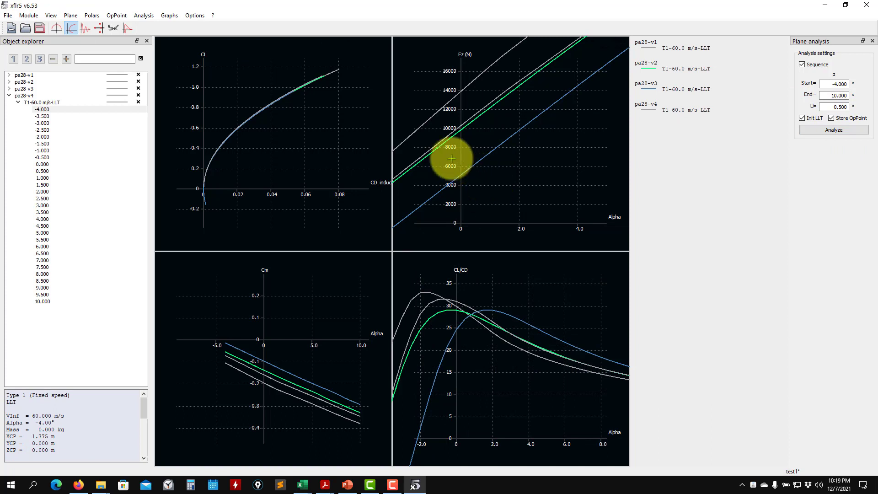
Step: Add circle symbols to the pa28-v4 T1-60.0 m/s-LLT polar curve and colour it pink
{"action": "left_click", "coordinate": [120, 103]}
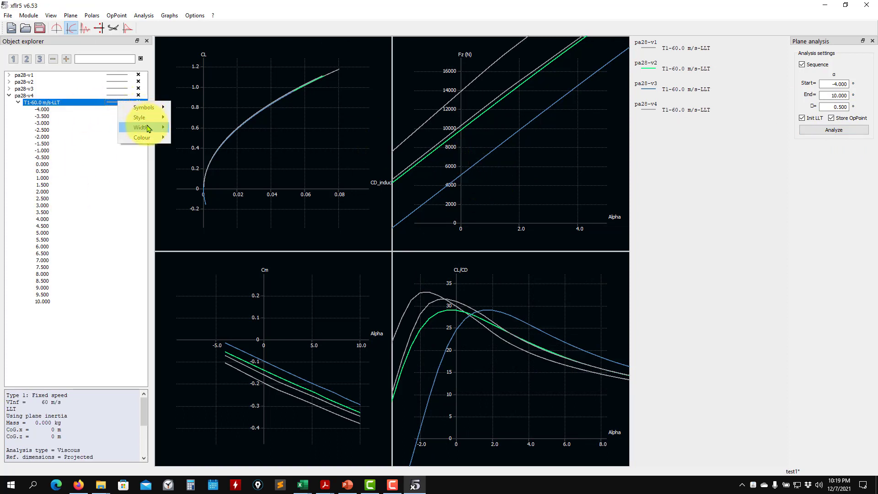
{"action": "mouse_move", "coordinate": [147, 120]}
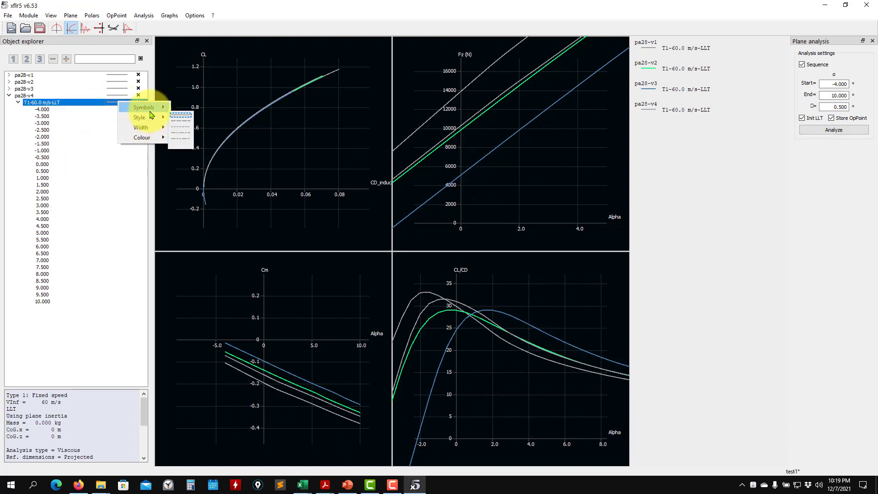
{"action": "left_click", "coordinate": [185, 115]}
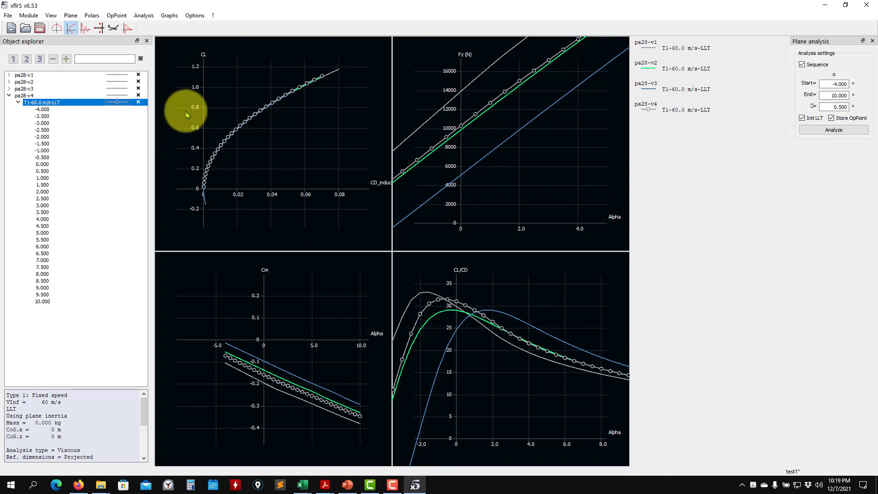
{"action": "left_click", "coordinate": [123, 102]}
{"action": "mouse_move", "coordinate": [151, 139]}
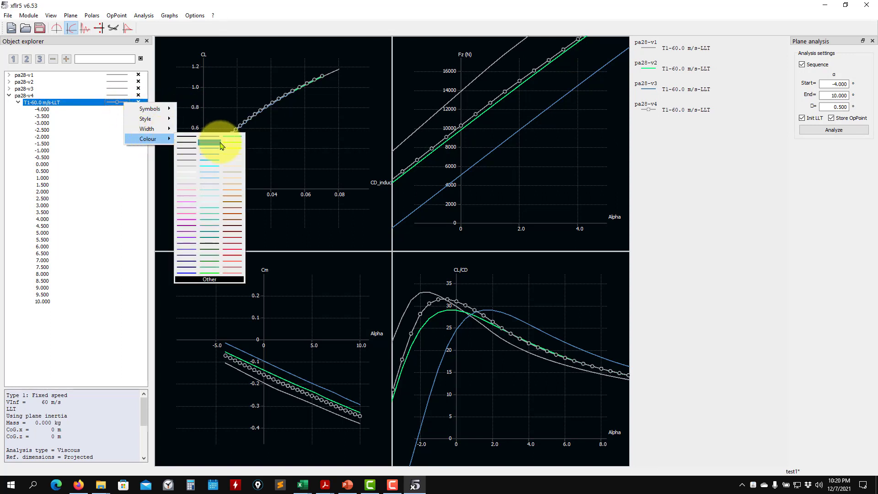
{"action": "left_click", "coordinate": [188, 201]}
Step: Compare the Fz versus alpha and CL versus induced drag curves of the four planes around zero alpha
{"action": "mouse_move", "coordinate": [468, 177]}
{"action": "left_mouse_down"}
{"action": "mouse_move", "coordinate": [445, 173]}
{"action": "mouse_move", "coordinate": [462, 191]}
{"action": "mouse_move", "coordinate": [471, 166]}
{"action": "mouse_move", "coordinate": [447, 167]}
{"action": "mouse_move", "coordinate": [476, 166]}
{"action": "mouse_move", "coordinate": [461, 163]}
{"action": "mouse_move", "coordinate": [471, 161]}
{"action": "left_mouse_up"}
{"action": "scroll", "coordinate": [462, 191], "scroll_direction": "up", "scroll_amount": 3}
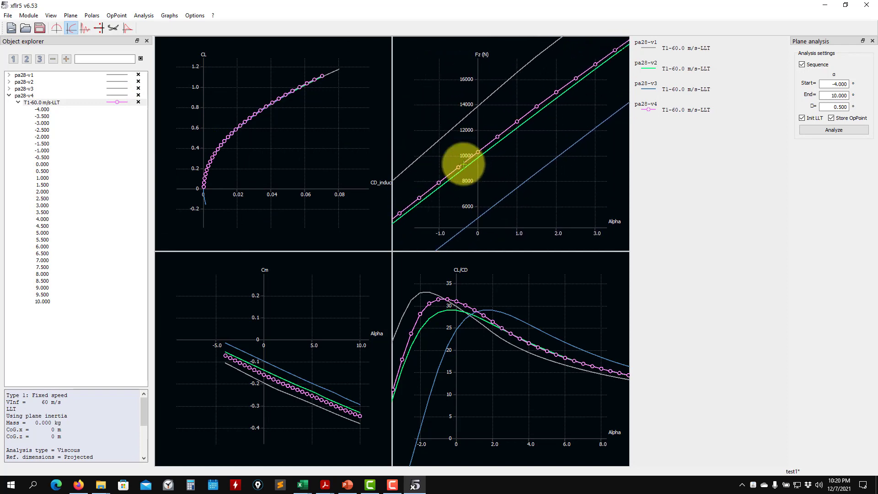
{"action": "scroll", "coordinate": [470, 160], "scroll_direction": "down", "scroll_amount": 2}
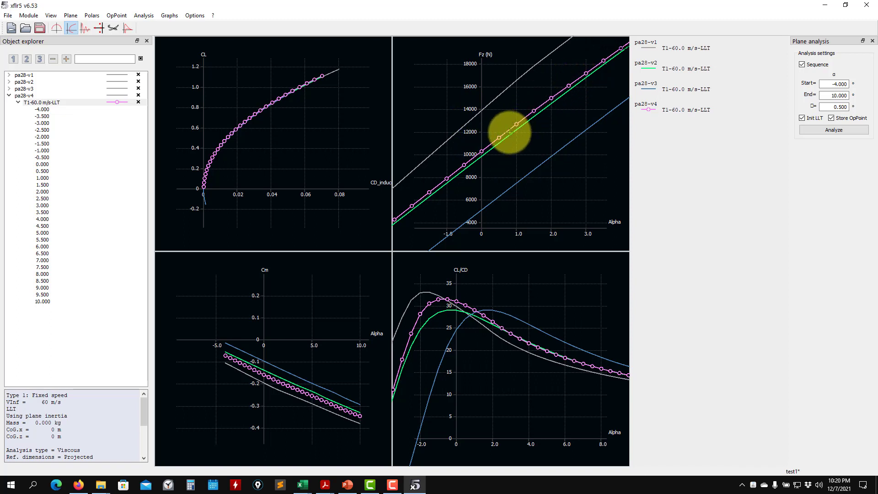
{"action": "scroll", "coordinate": [478, 158], "scroll_direction": "up", "scroll_amount": 3}
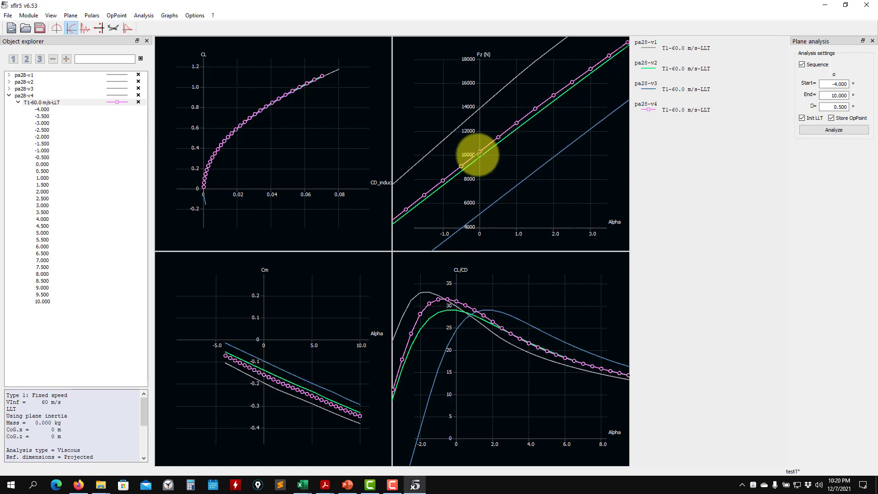
{"action": "scroll", "coordinate": [478, 156], "scroll_direction": "up", "scroll_amount": 2}
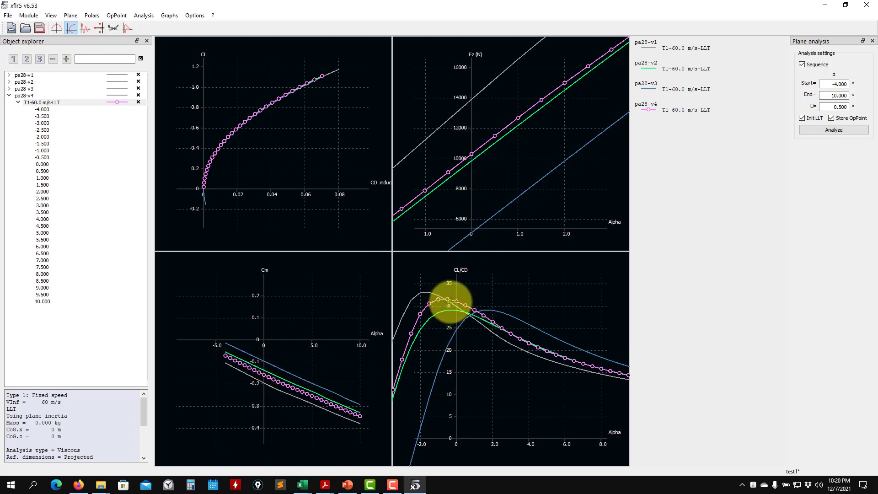
{"action": "scroll", "coordinate": [226, 186], "scroll_direction": "up", "scroll_amount": 5}
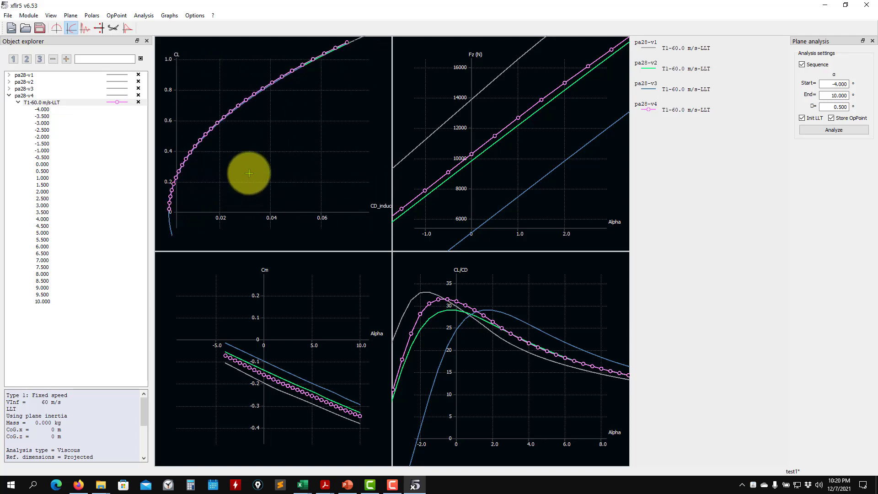
{"action": "left_click_drag", "start_coordinate": [249, 173], "coordinate": [346, 165]}
{"action": "scroll", "coordinate": [514, 164], "scroll_direction": "up", "scroll_amount": 6}
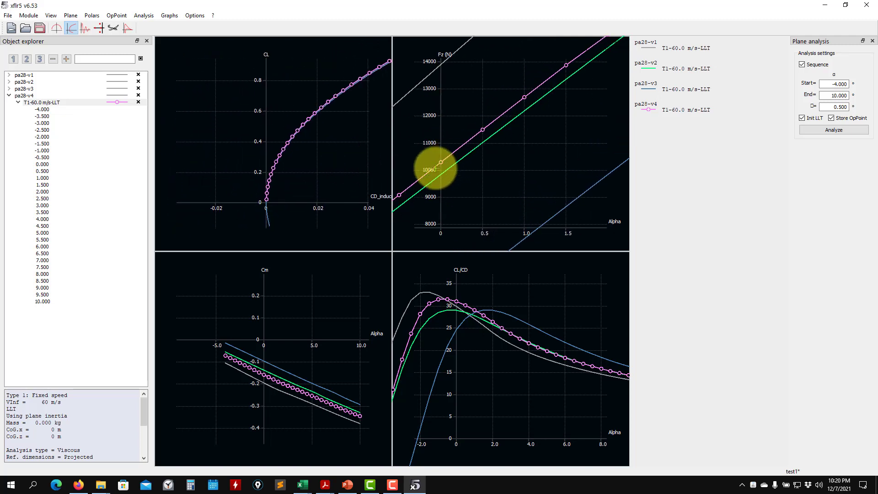
{"action": "scroll", "coordinate": [438, 169], "scroll_direction": "up", "scroll_amount": 1}
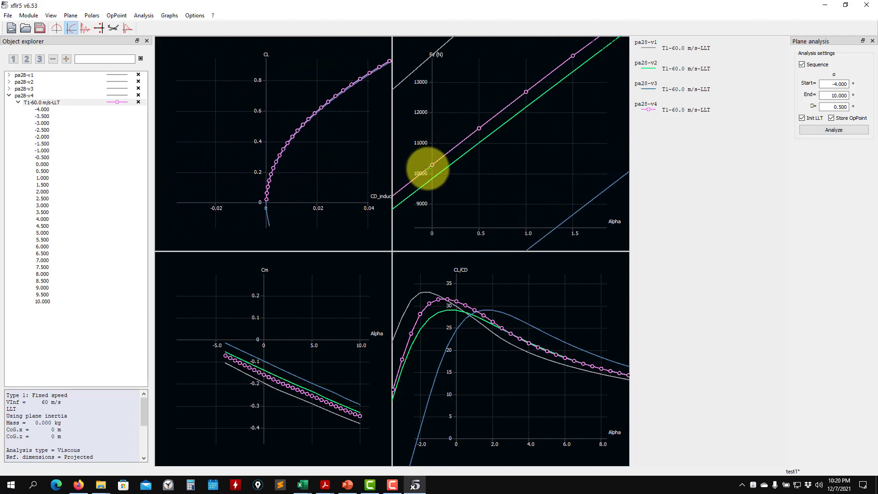
Step: Show the spanwise local lift of pa28-v4 at 0.000° alpha together with the elliptic reference curve
{"action": "left_click", "coordinate": [57, 28]}
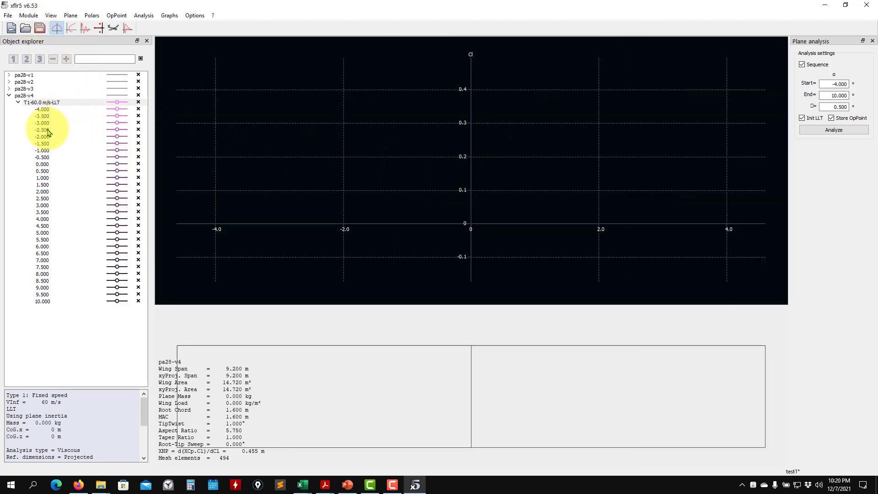
{"action": "left_click", "coordinate": [48, 167]}
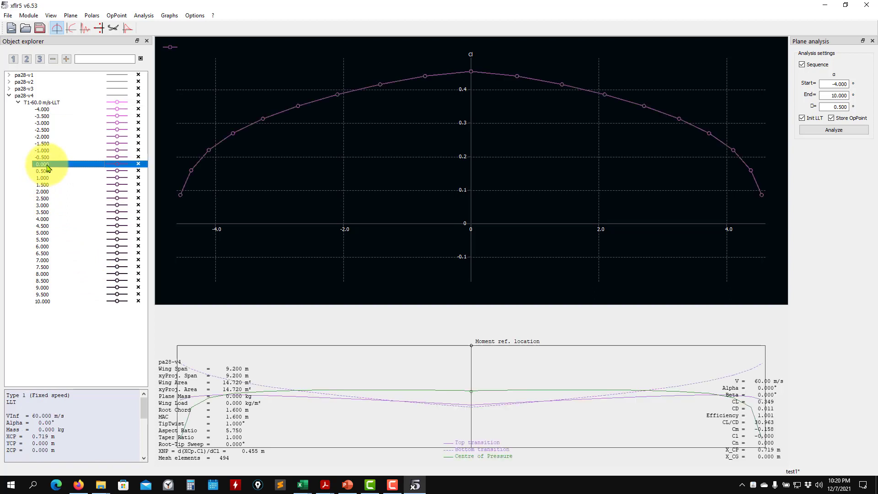
{"action": "left_click", "coordinate": [471, 172]}
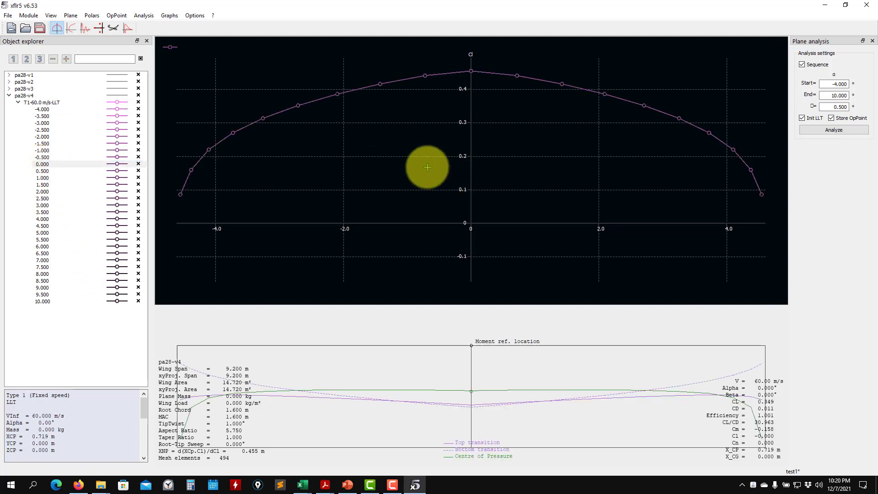
{"action": "key", "text": "2"}
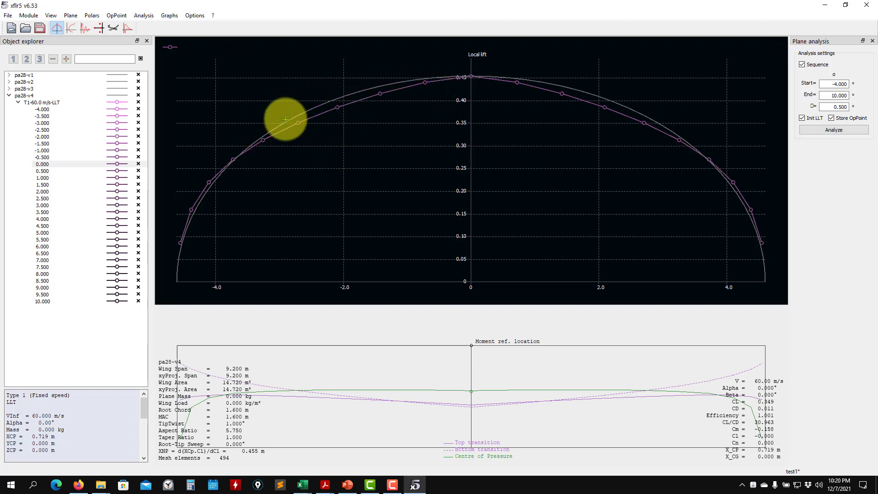
Step: Compare the spanwise local lift of pa28-v3 at 0.000° alpha with that of pa28-v4 at the same angle
{"action": "left_click", "coordinate": [10, 88]}
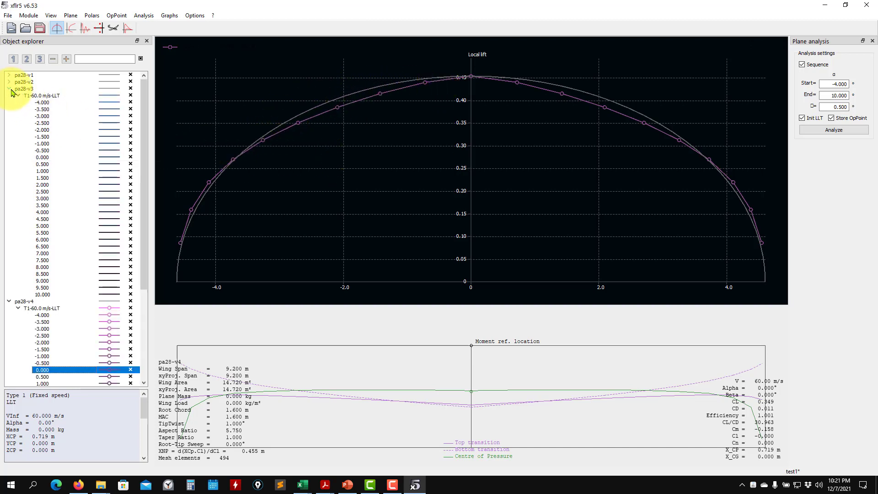
{"action": "left_click", "coordinate": [44, 157]}
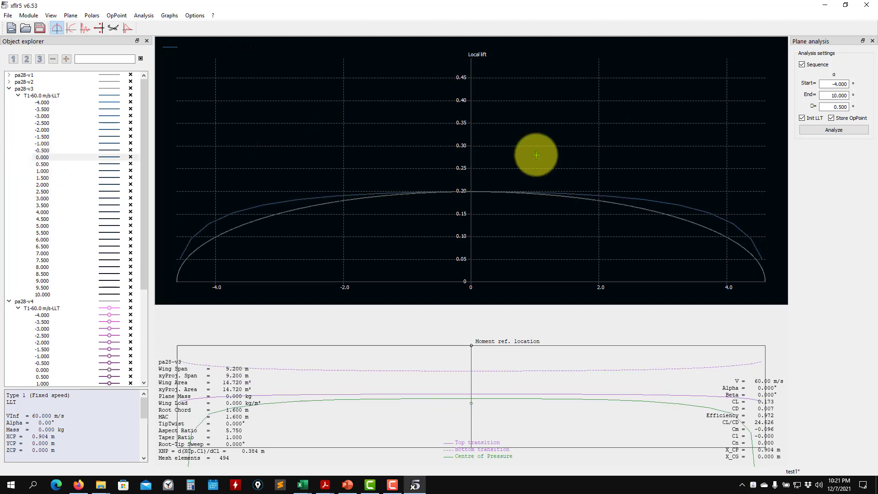
{"action": "left_click_drag", "start_coordinate": [382, 145], "coordinate": [382, 149]}
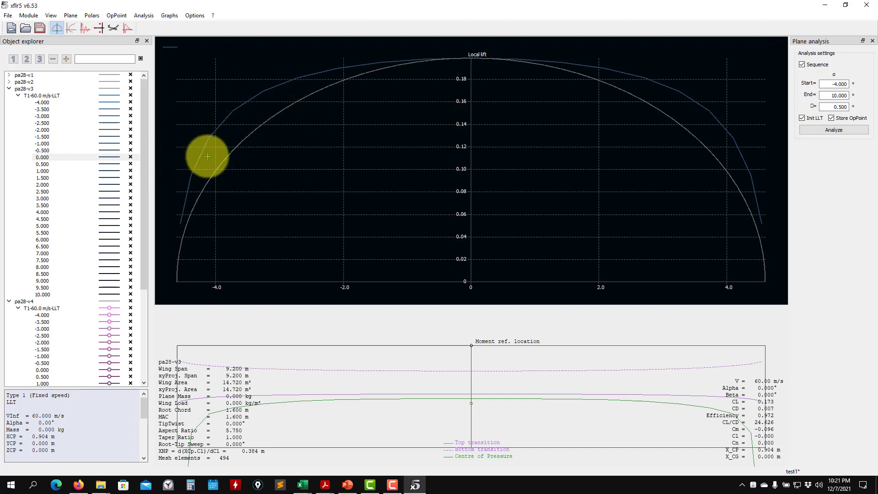
{"action": "scroll", "coordinate": [66, 316], "scroll_direction": "down", "scroll_amount": 2}
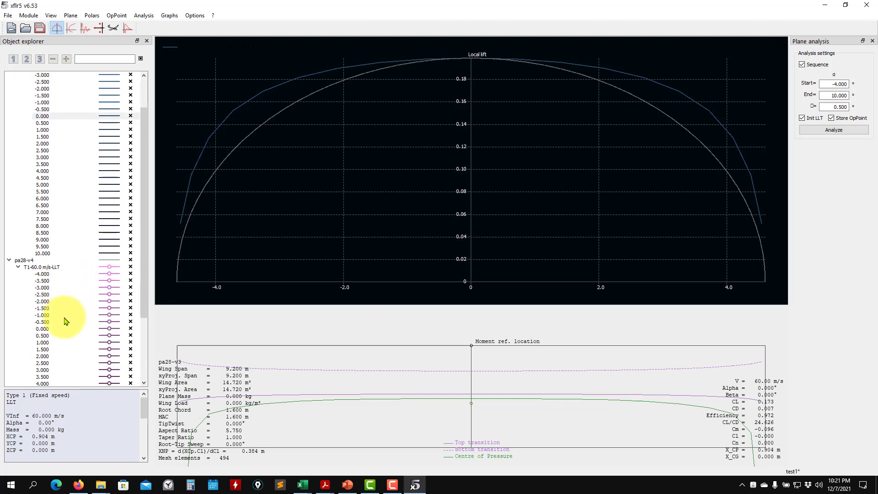
{"action": "left_click", "coordinate": [65, 328]}
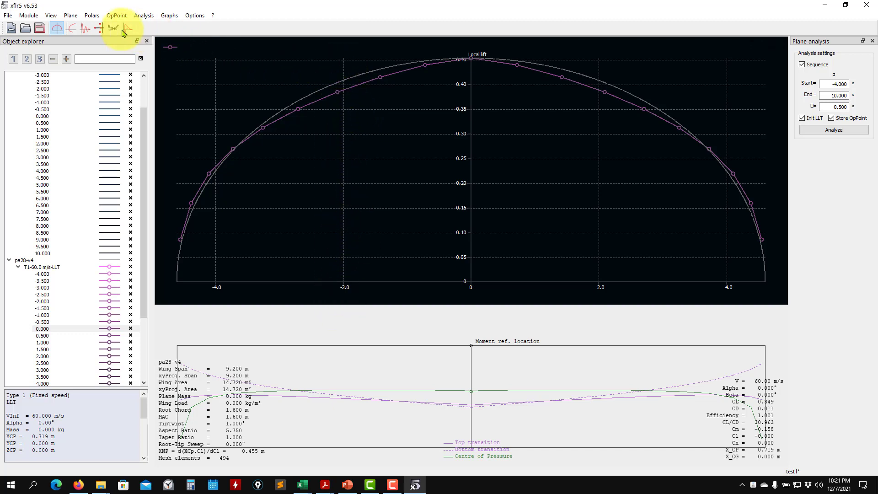
Step: Collapse the operating point lists, save the project and view pa28-v4 at 0.000° alpha in 3D
{"action": "scroll", "coordinate": [26, 156], "scroll_direction": "up", "scroll_amount": 2}
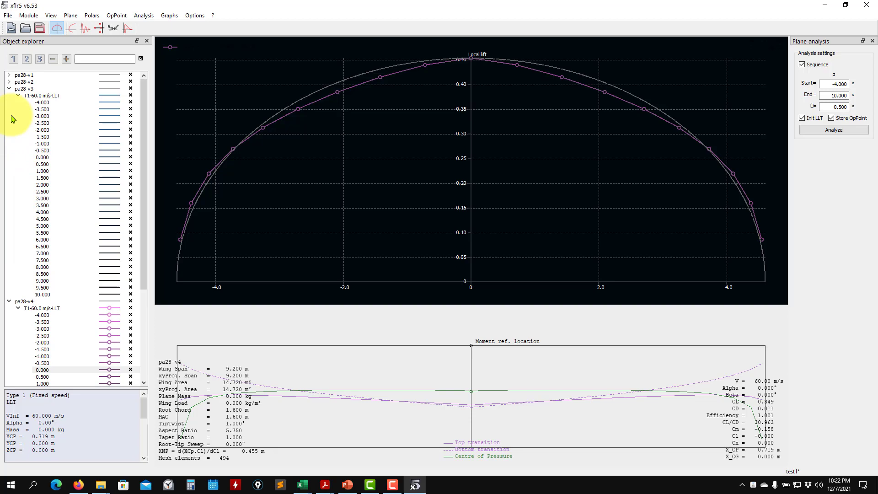
{"action": "left_click", "coordinate": [9, 89]}
{"action": "left_click", "coordinate": [10, 96]}
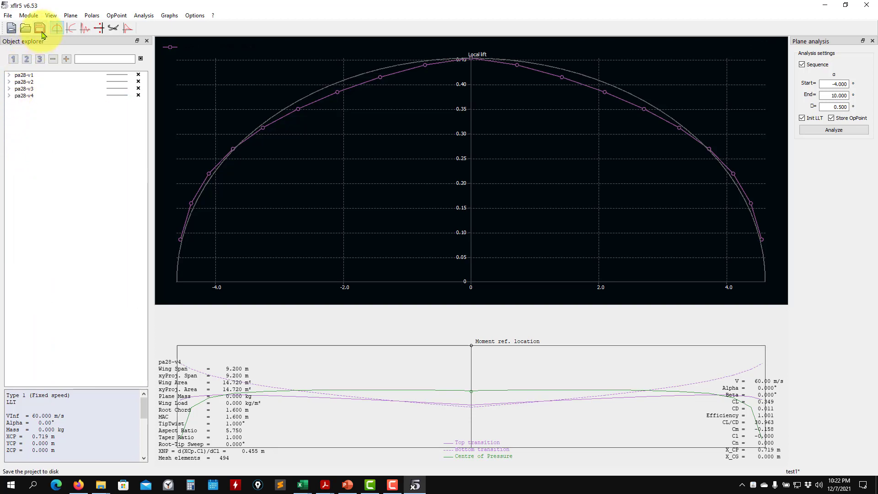
{"action": "left_click", "coordinate": [112, 28]}
{"action": "left_click_drag", "start_coordinate": [466, 304], "coordinate": [590, 250]}
{"action": "left_click", "coordinate": [8, 95]}
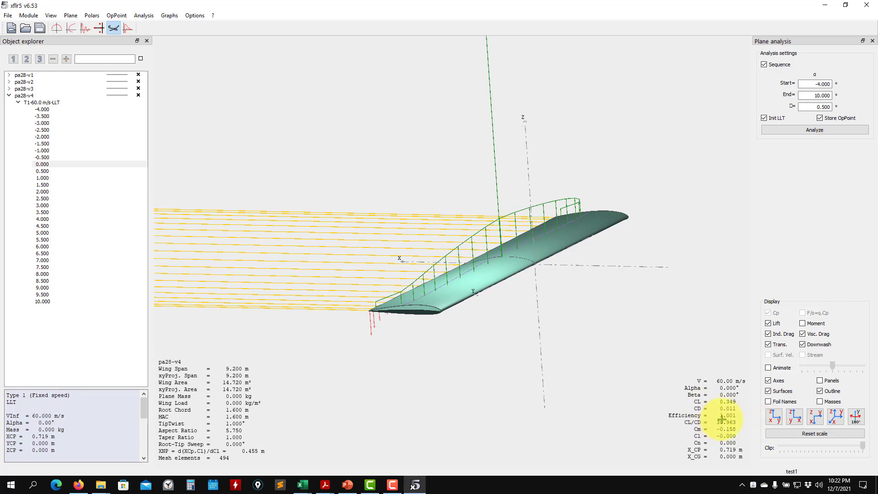
Step: Compare the 3D lift and drag distributions of pa28-v3 and pa28-v4 at 0.000° alpha
{"action": "left_click", "coordinate": [9, 89]}
{"action": "left_click", "coordinate": [46, 159]}
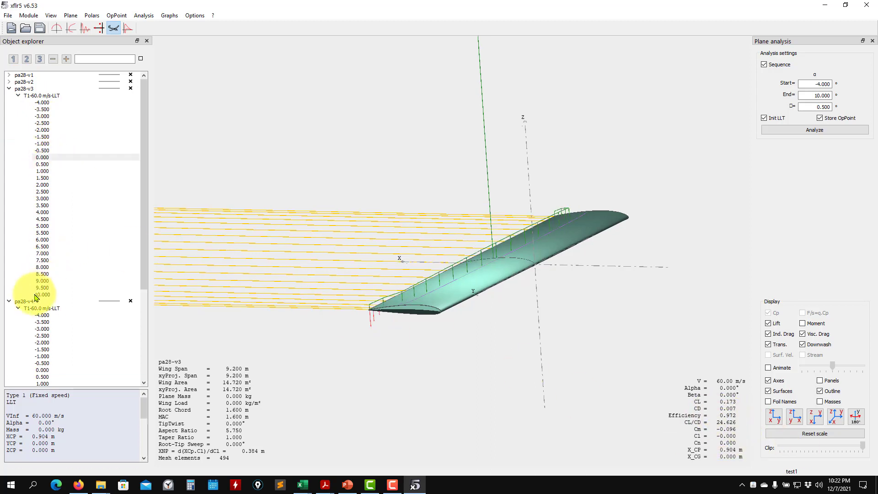
{"action": "scroll", "coordinate": [114, 290], "scroll_direction": "down", "scroll_amount": 6}
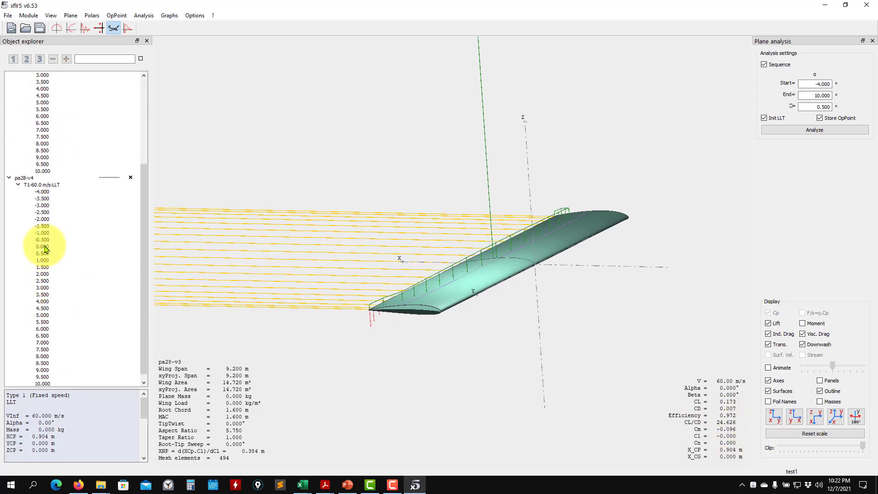
{"action": "left_click", "coordinate": [44, 247]}
{"action": "left_click_drag", "start_coordinate": [489, 298], "coordinate": [449, 279]}
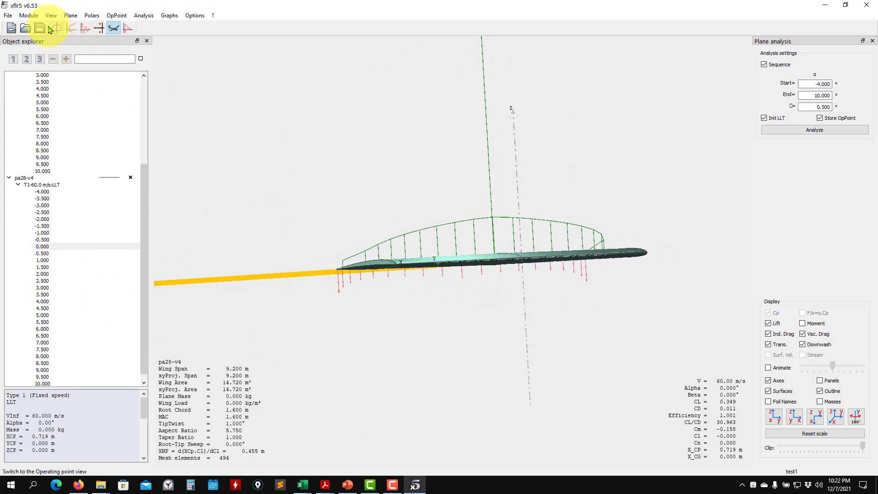
Step: Duplicate the pa28-v4 plane under the name pa28-v5 and save the project
{"action": "left_click", "coordinate": [8, 178]}
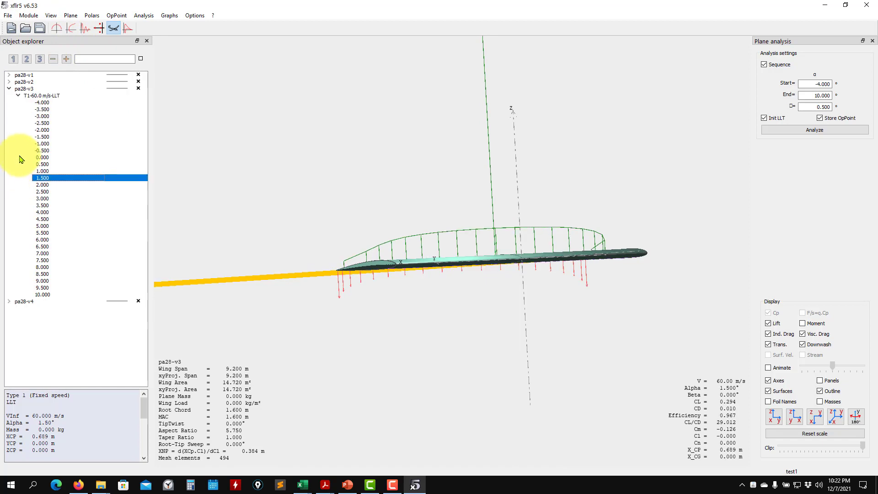
{"action": "left_click", "coordinate": [9, 88]}
{"action": "left_click", "coordinate": [23, 95]}
{"action": "right_click", "coordinate": [29, 95]}
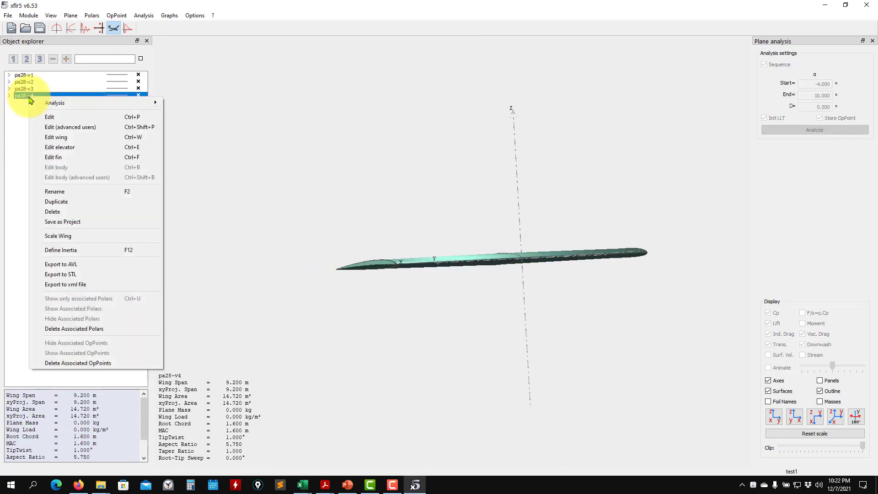
{"action": "left_click", "coordinate": [68, 192]}
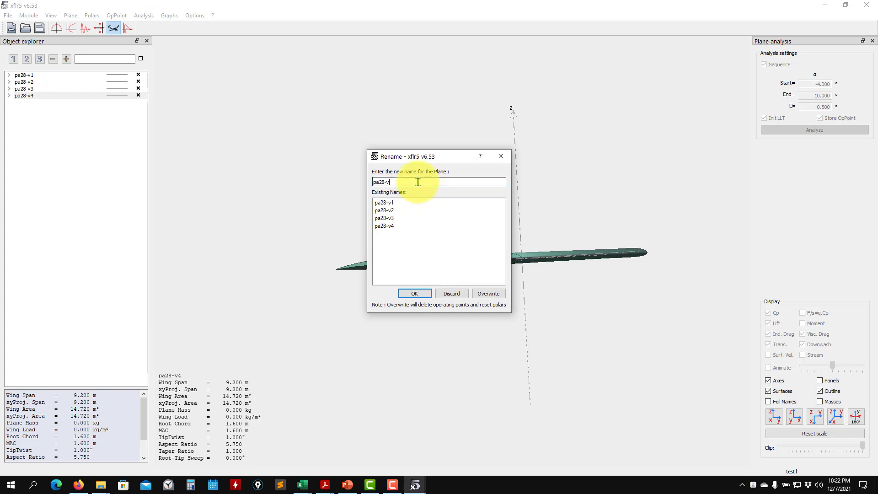
{"action": "left_click", "coordinate": [423, 293]}
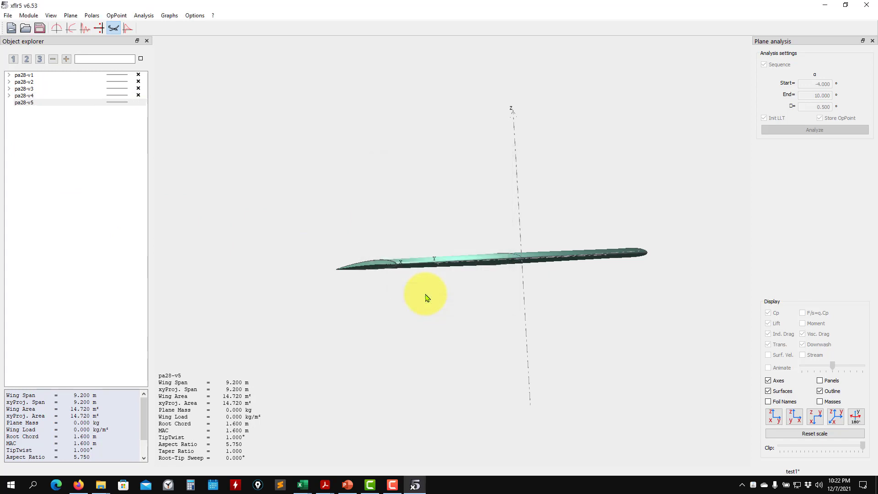
{"action": "left_click", "coordinate": [71, 16]}
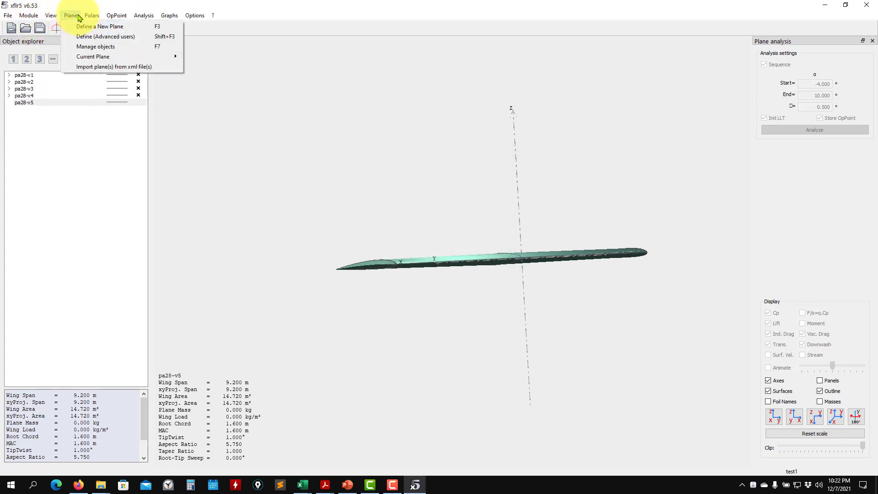
{"action": "left_click", "coordinate": [80, 27]}
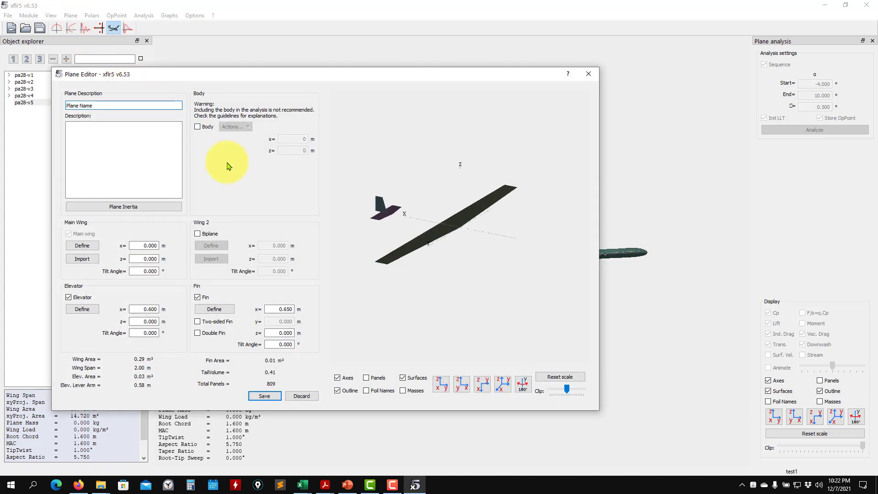
{"action": "left_click", "coordinate": [587, 72]}
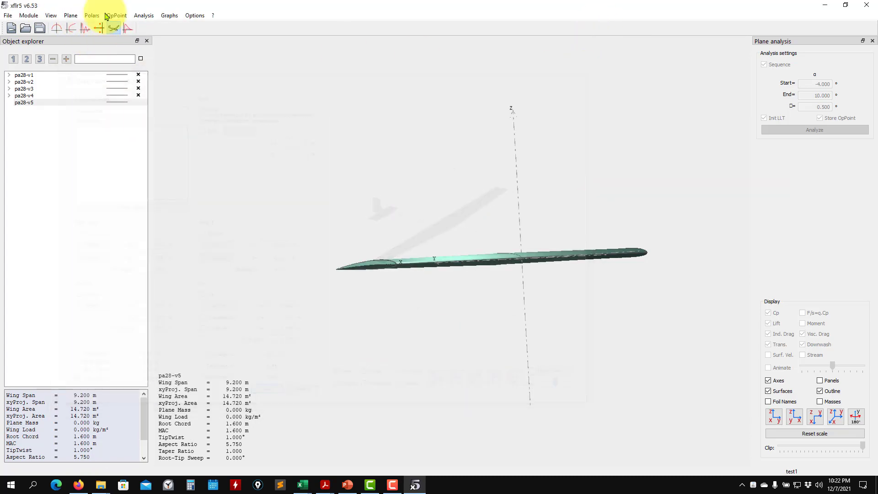
Step: Edit the pa28-v5 wing and insert a section before the tip section at y 2.000 with foil NACA 65-415
{"action": "left_click", "coordinate": [71, 16]}
{"action": "mouse_move", "coordinate": [102, 59]}
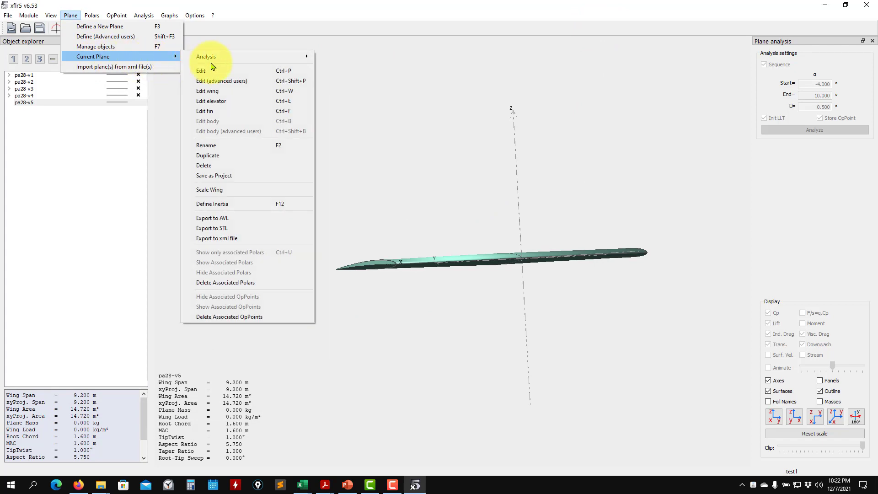
{"action": "left_click", "coordinate": [224, 88]}
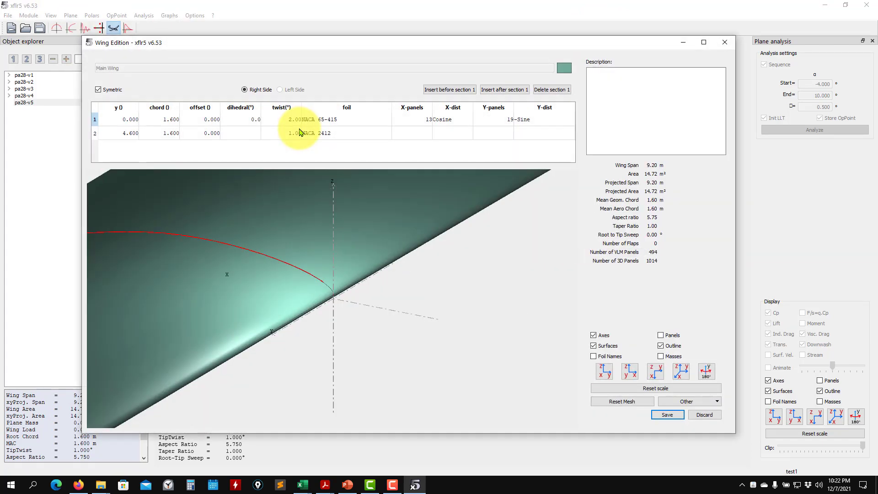
{"action": "scroll", "coordinate": [315, 240], "scroll_direction": "down", "scroll_amount": 5}
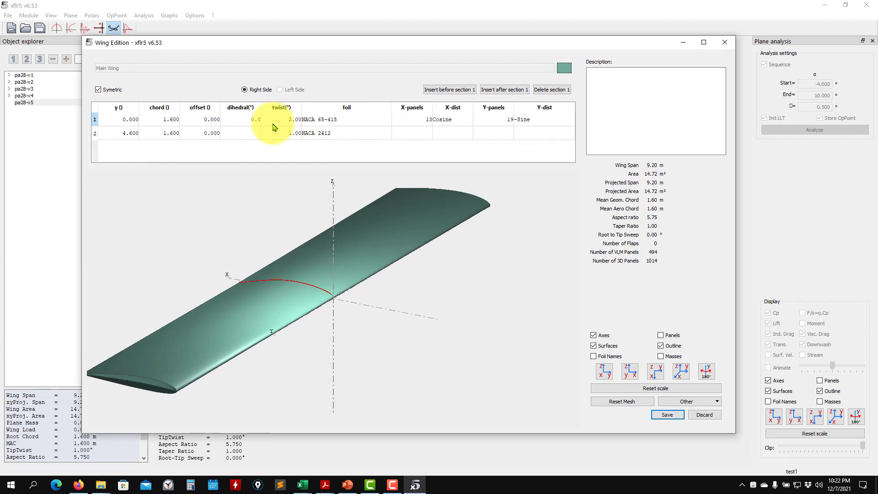
{"action": "left_click", "coordinate": [449, 90]}
{"action": "left_click", "coordinate": [456, 253]}
{"action": "double_click", "coordinate": [155, 133]}
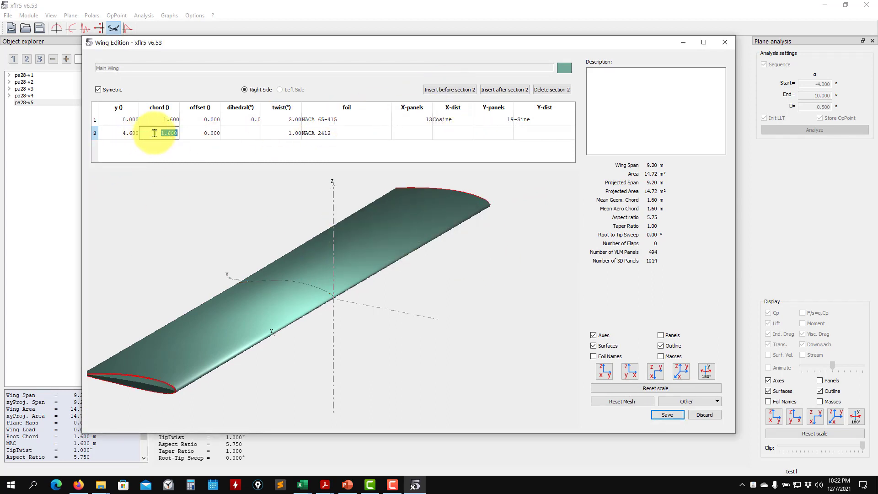
{"action": "left_click", "coordinate": [441, 90]}
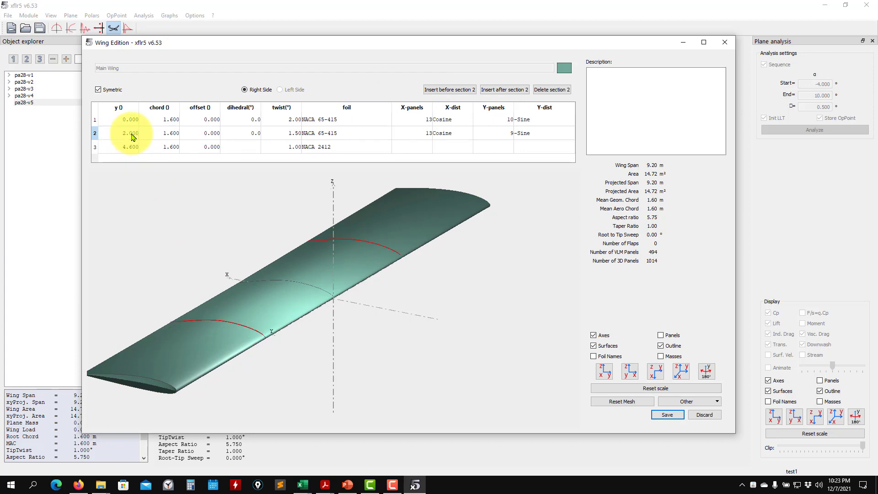
Step: Try a twist of 6.00° on the new middle section and inspect the wing shape in 3D
{"action": "left_click_drag", "start_coordinate": [311, 292], "coordinate": [228, 274]}
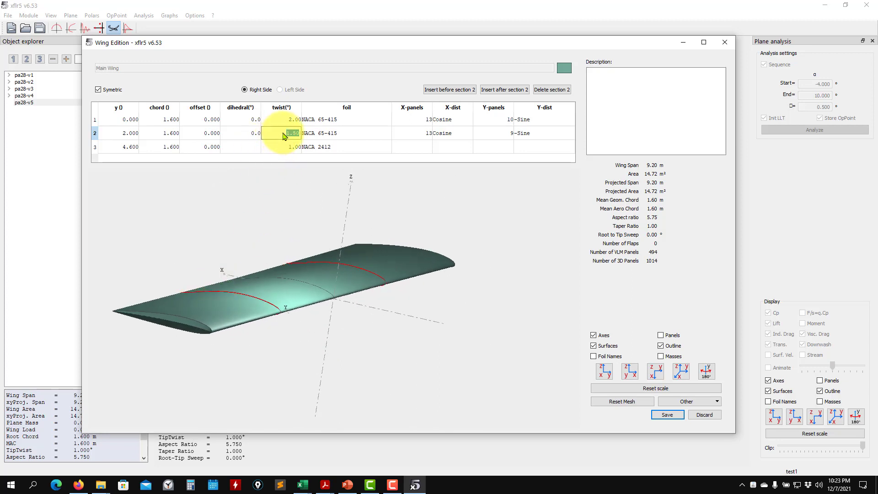
{"action": "key", "text": "Return"}
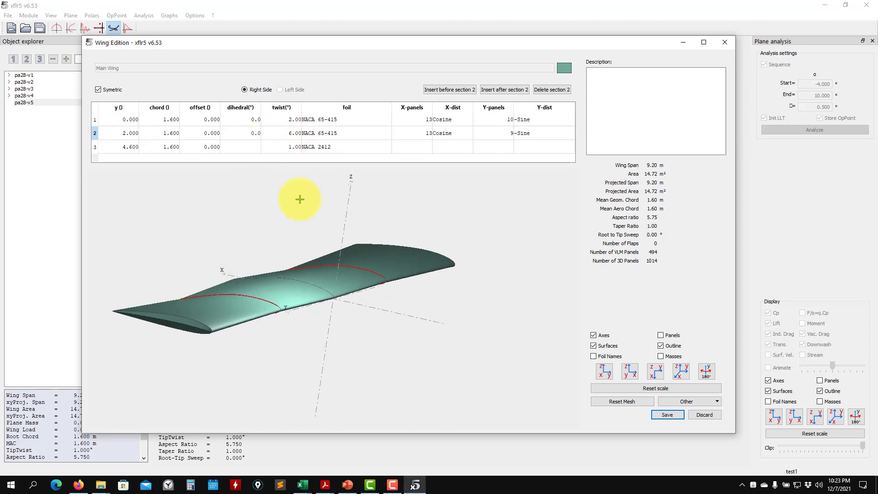
{"action": "left_click_drag", "start_coordinate": [358, 383], "coordinate": [361, 302]}
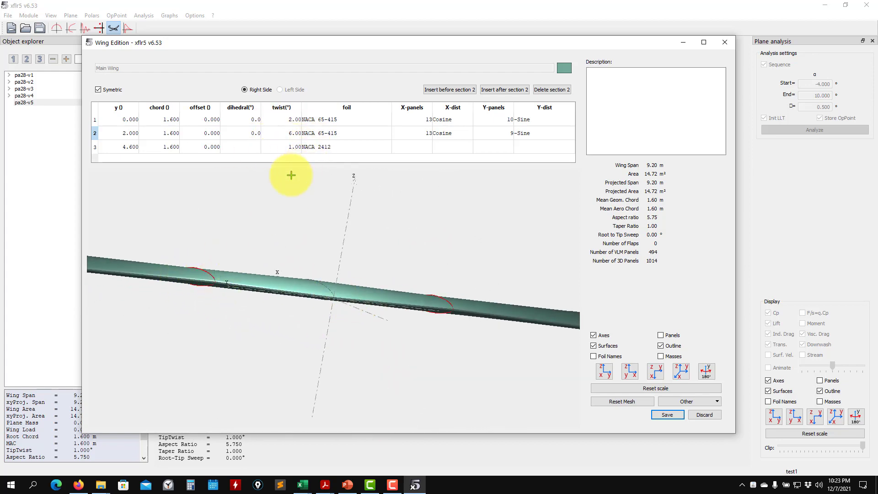
{"action": "left_click_drag", "start_coordinate": [290, 175], "coordinate": [309, 221]}
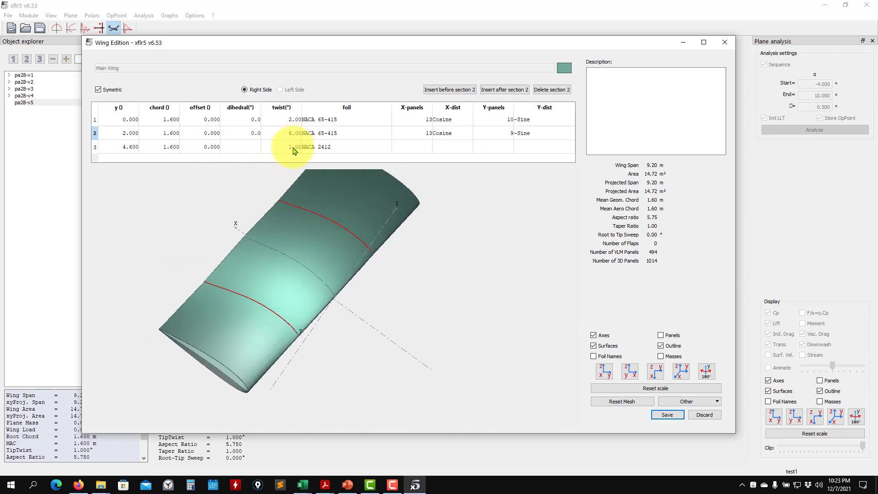
Step: Set the middle section's twist to 1.5° and save the wing after checking its shape
{"action": "double_click", "coordinate": [288, 134]}
{"action": "left_click_drag", "start_coordinate": [282, 136], "coordinate": [310, 135]}
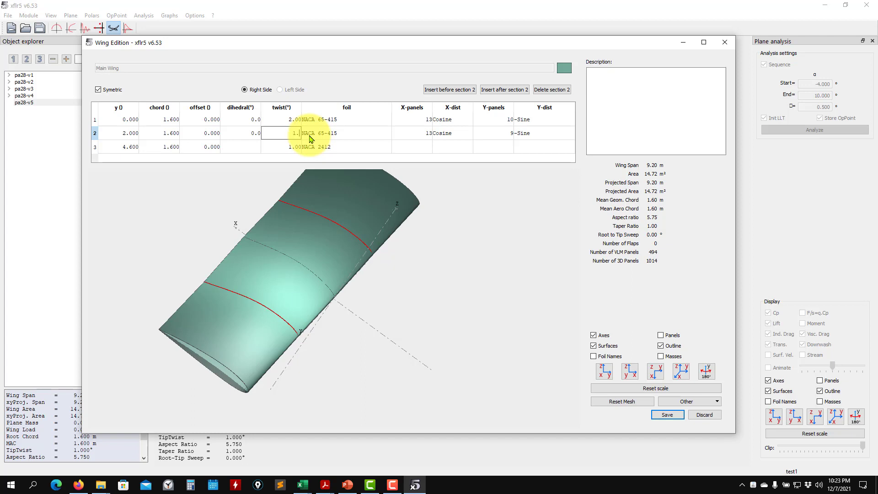
{"action": "type", "text": "1.5"}
{"action": "key", "text": "Return"}
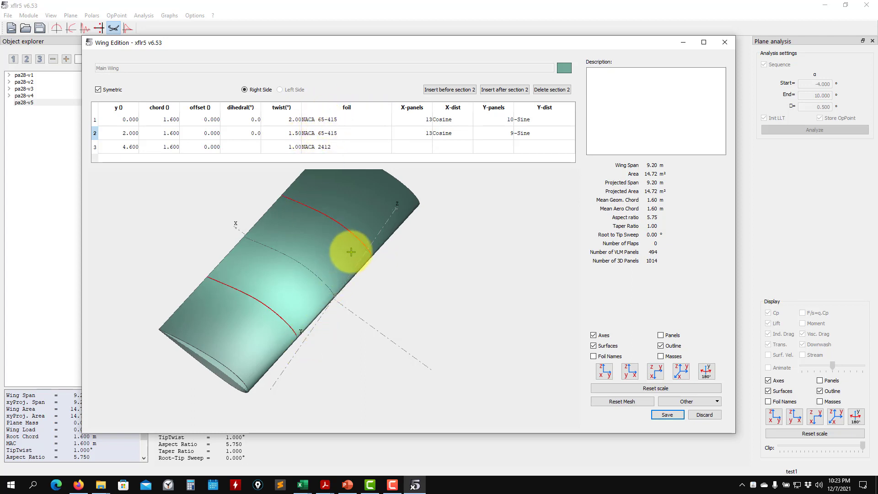
{"action": "left_click_drag", "start_coordinate": [322, 288], "coordinate": [406, 305]}
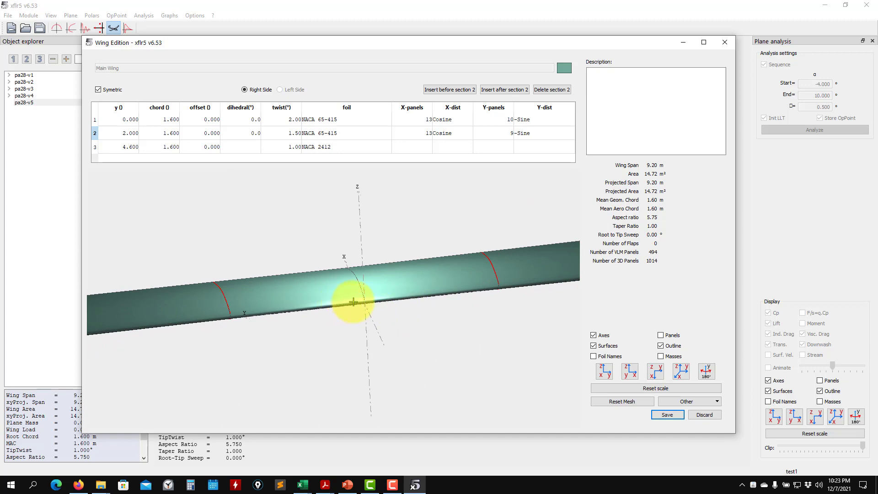
{"action": "left_click_drag", "start_coordinate": [212, 317], "coordinate": [260, 308]}
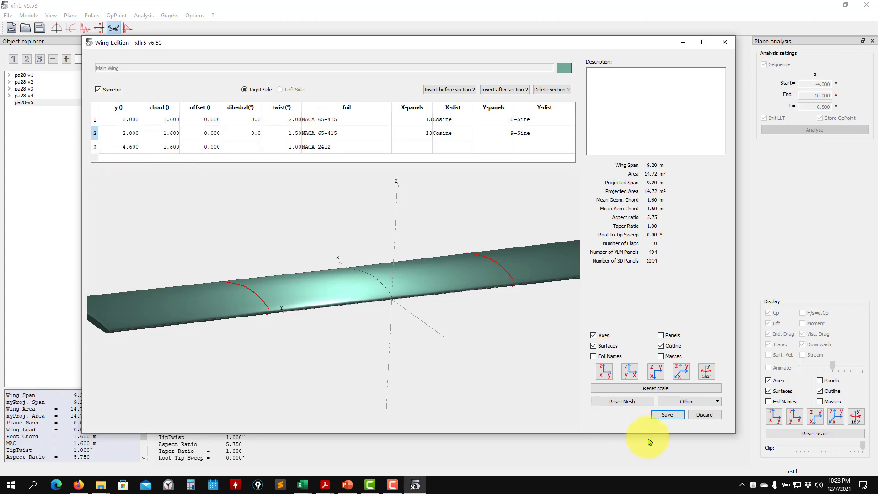
{"action": "left_click", "coordinate": [668, 415]}
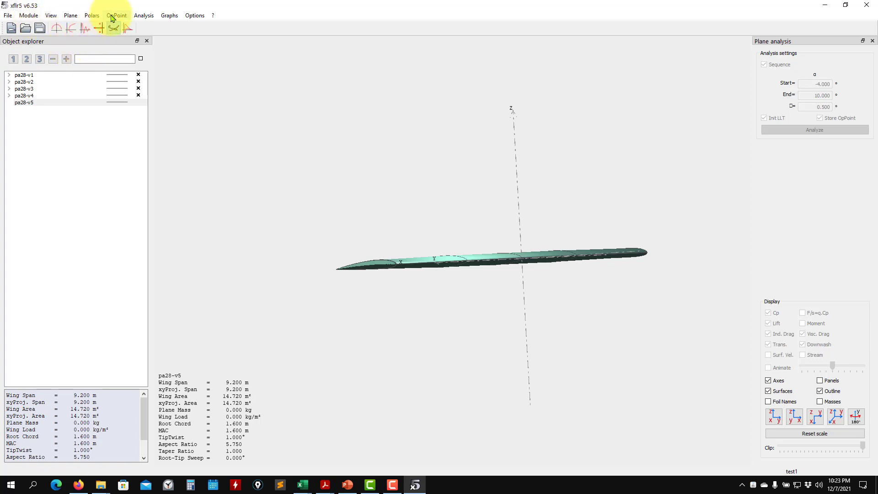
Step: Define a Type 1 fixed-speed LLT analysis at 60 m/s for pa28-v5 and run it from -4° to 10° in 0.5° steps
{"action": "left_click", "coordinate": [144, 15]}
{"action": "left_click", "coordinate": [153, 26]}
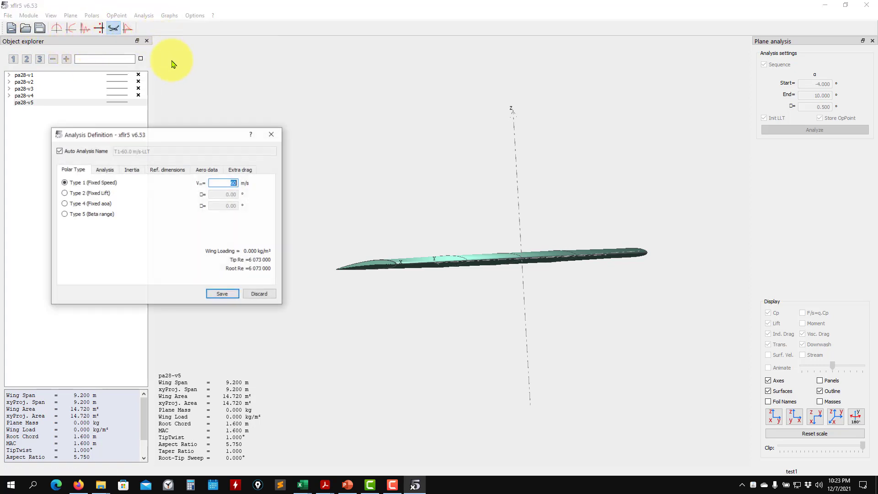
{"action": "left_click", "coordinate": [226, 295]}
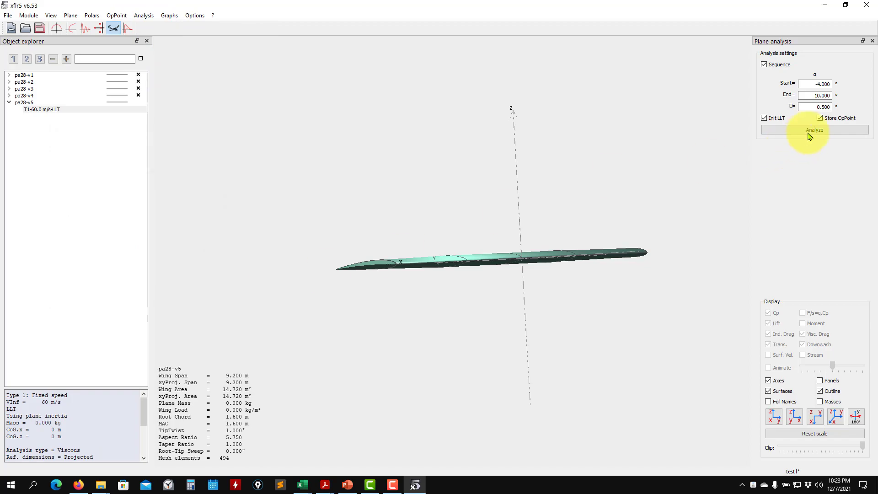
{"action": "left_click", "coordinate": [821, 127]}
{"action": "left_click_drag", "start_coordinate": [421, 239], "coordinate": [94, 55]}
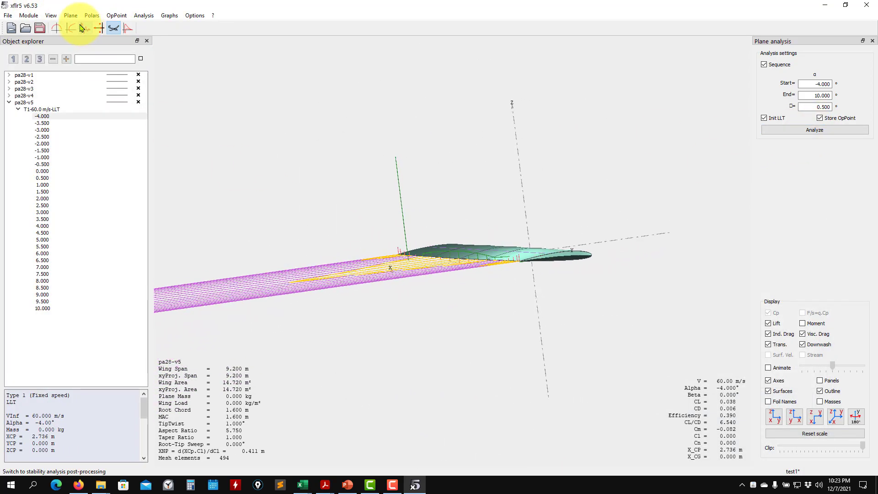
Step: Open the polar graphs and hide the curves of all five planes, pa28-v1 to pa28-v5
{"action": "left_click", "coordinate": [82, 28]}
{"action": "left_click", "coordinate": [71, 28]}
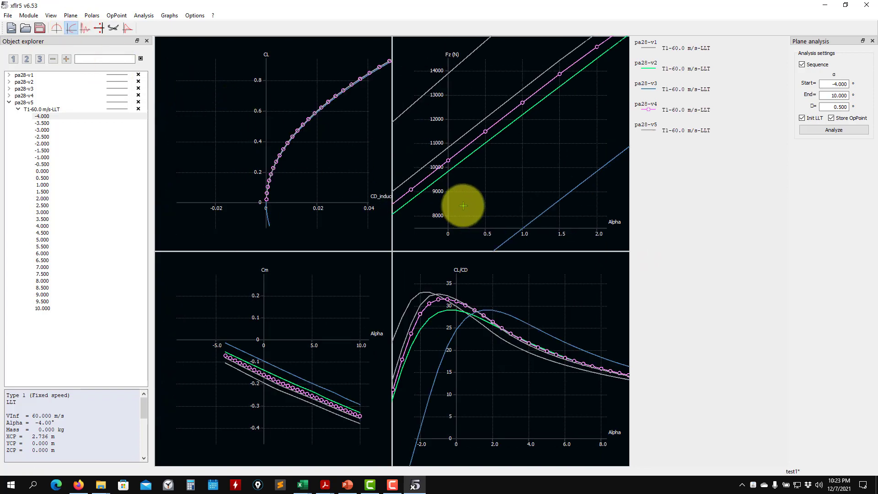
{"action": "scroll", "coordinate": [326, 142], "scroll_direction": "down", "scroll_amount": 3}
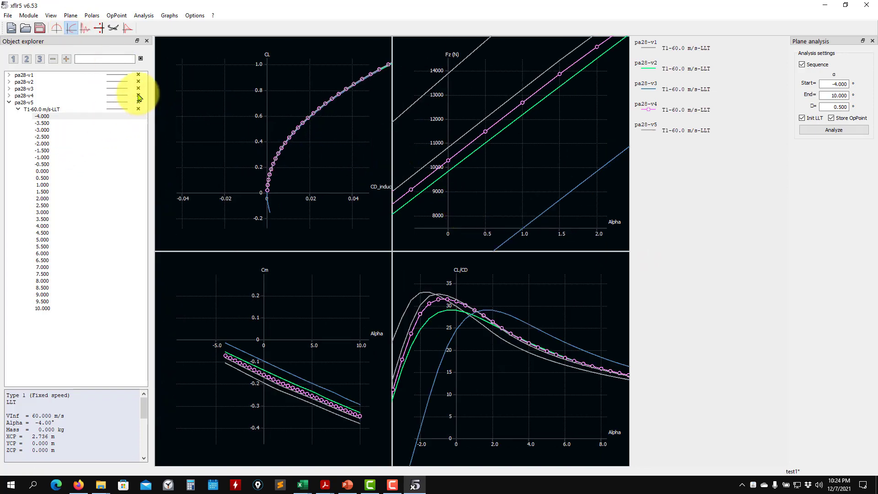
{"action": "left_click", "coordinate": [138, 75]}
{"action": "left_click", "coordinate": [138, 82]}
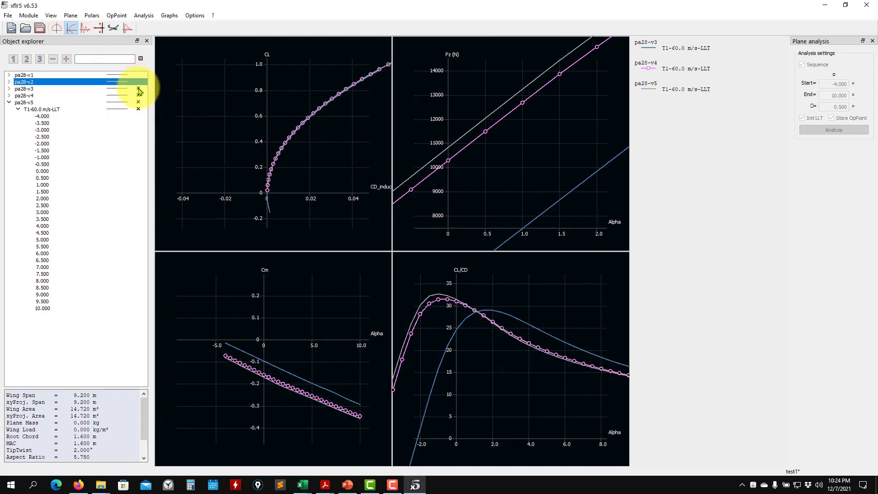
{"action": "left_click", "coordinate": [138, 89]}
{"action": "left_click", "coordinate": [139, 96]}
{"action": "left_click", "coordinate": [138, 103]}
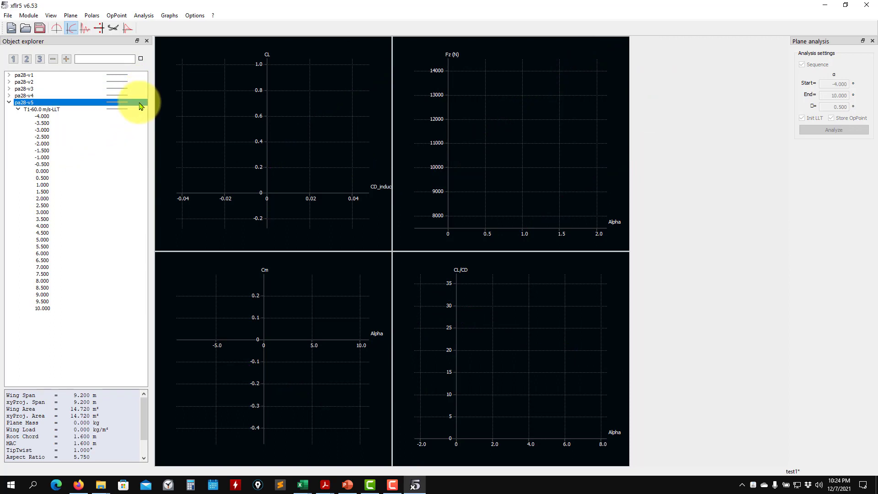
Step: Show only the pa28-v4 and pa28-v5 polars and compare their Fz curves near 0° alpha
{"action": "left_click", "coordinate": [138, 104]}
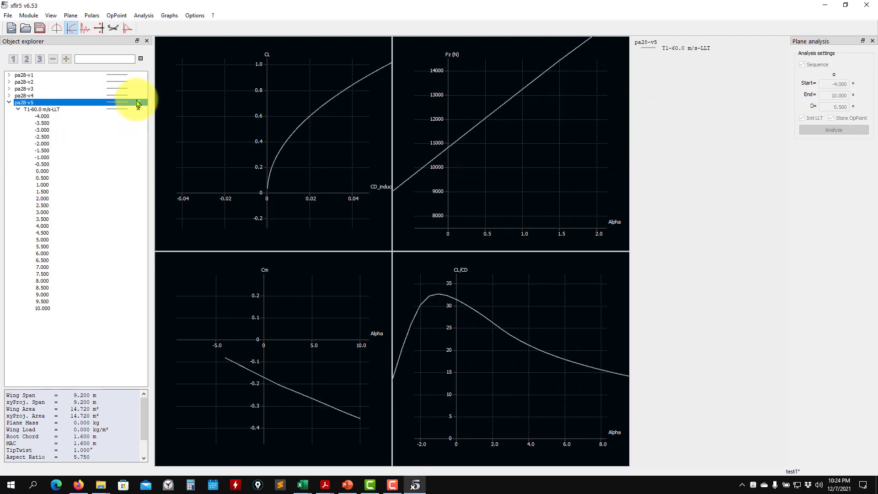
{"action": "left_click", "coordinate": [139, 96]}
{"action": "left_click", "coordinate": [21, 102]}
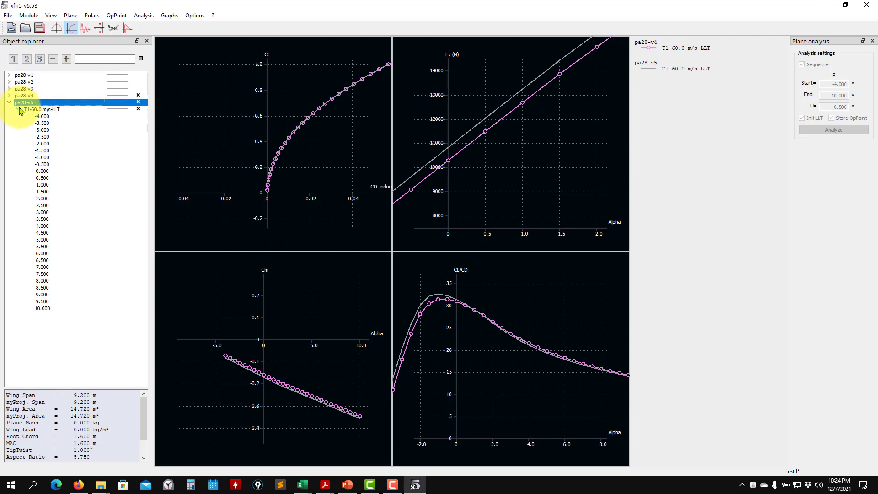
{"action": "scroll", "coordinate": [462, 186], "scroll_direction": "up", "scroll_amount": 5}
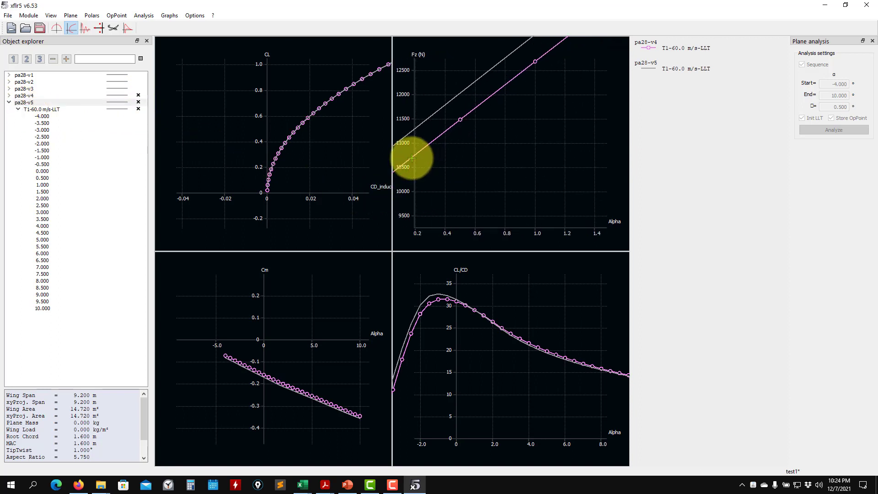
{"action": "mouse_move", "coordinate": [483, 145]}
{"action": "left_mouse_down"}
{"action": "mouse_move", "coordinate": [457, 159]}
{"action": "mouse_move", "coordinate": [534, 173]}
{"action": "mouse_move", "coordinate": [456, 183]}
{"action": "mouse_move", "coordinate": [485, 137]}
{"action": "left_mouse_up"}
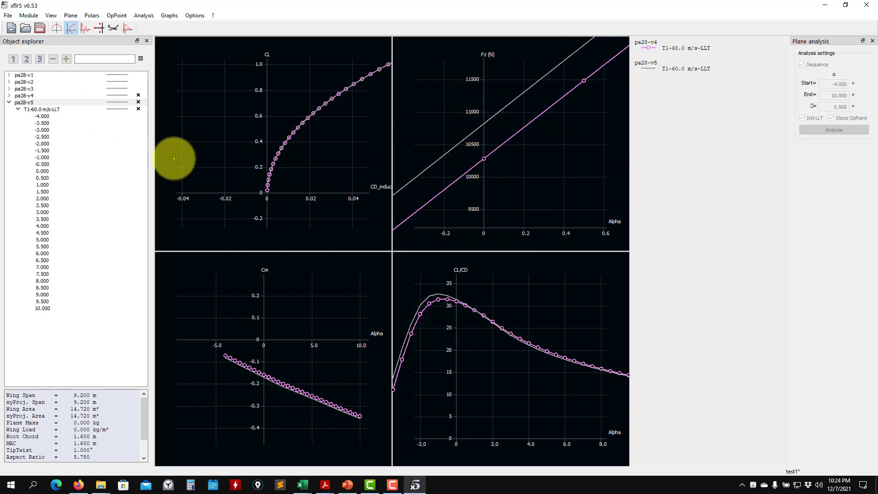
Step: View the spanwise local lift of pa28-v5 at 0.000° alpha in the operating point view
{"action": "left_click", "coordinate": [9, 102]}
{"action": "left_click", "coordinate": [57, 28]}
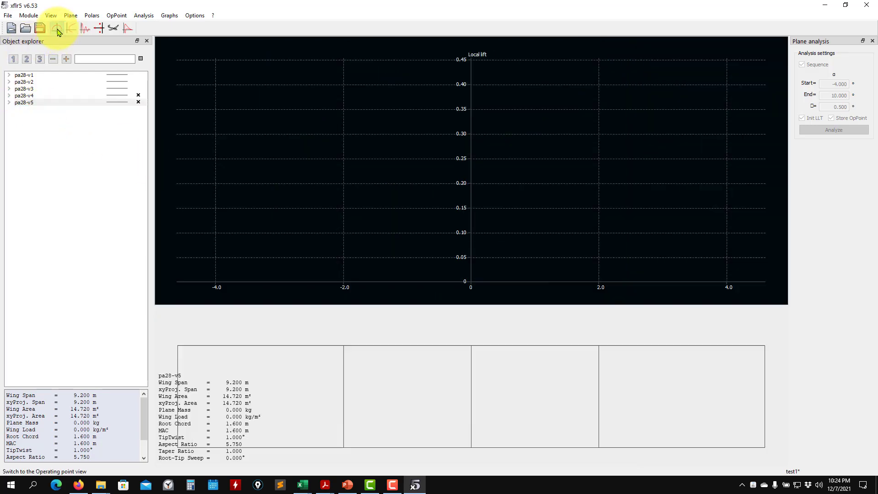
{"action": "left_click", "coordinate": [9, 103]}
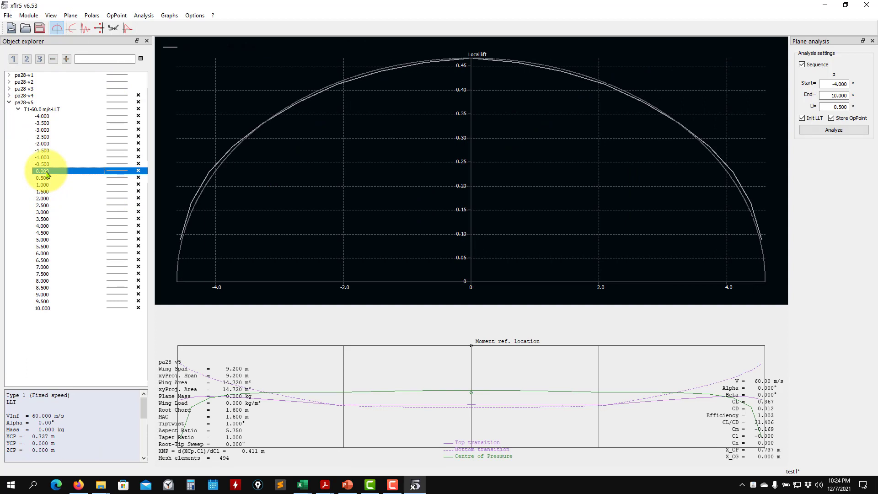
{"action": "left_click", "coordinate": [309, 98]}
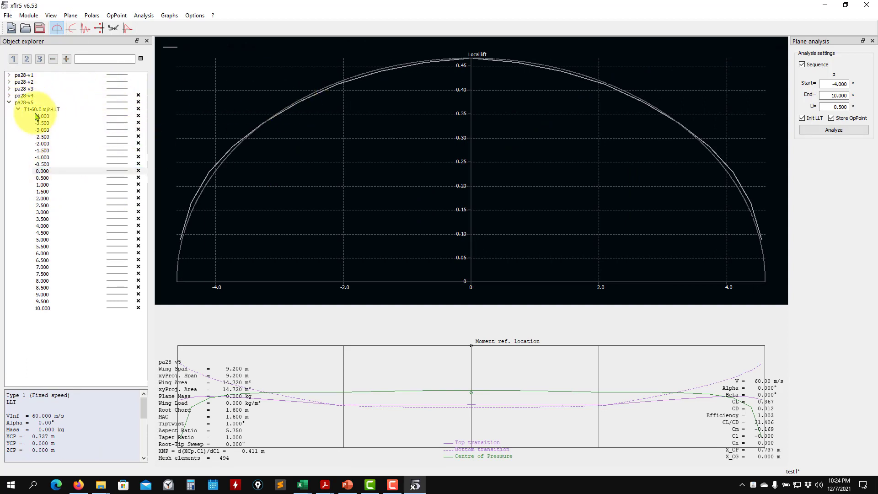
Step: Compare the local lift of pa28-v4 at 0.000° alpha with that of pa28-v5 at the same angle
{"action": "left_click", "coordinate": [9, 96]}
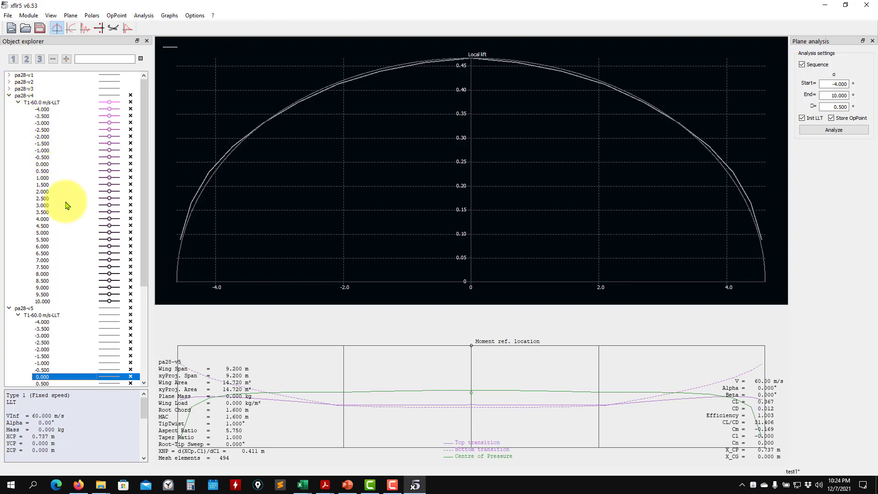
{"action": "left_click", "coordinate": [42, 165]}
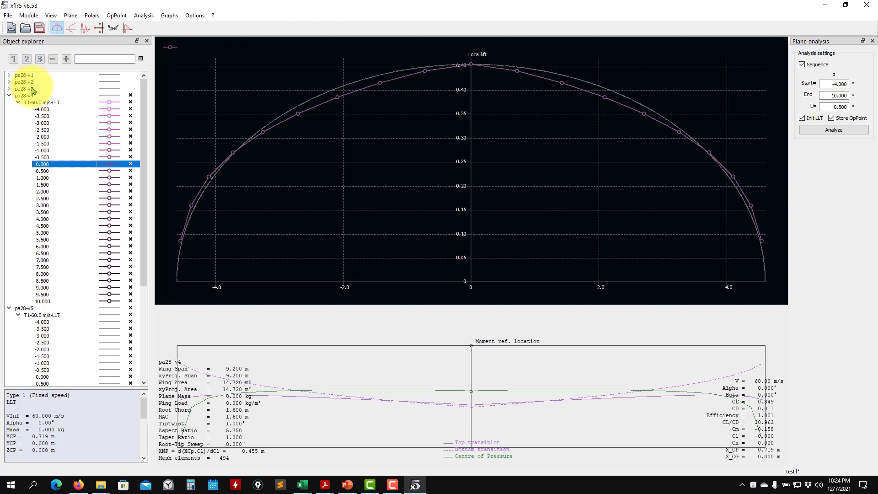
{"action": "scroll", "coordinate": [35, 157], "scroll_direction": "down", "scroll_amount": 3}
{"action": "scroll", "coordinate": [37, 173], "scroll_direction": "down", "scroll_amount": 4}
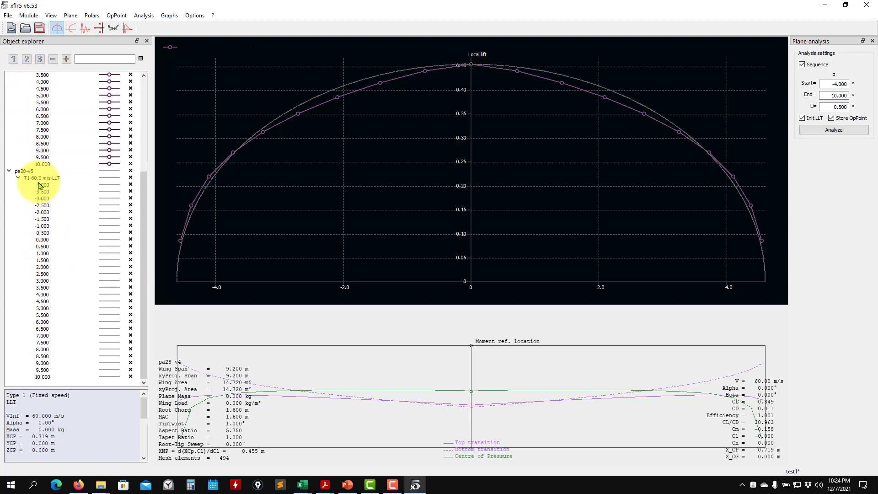
{"action": "left_click", "coordinate": [43, 240]}
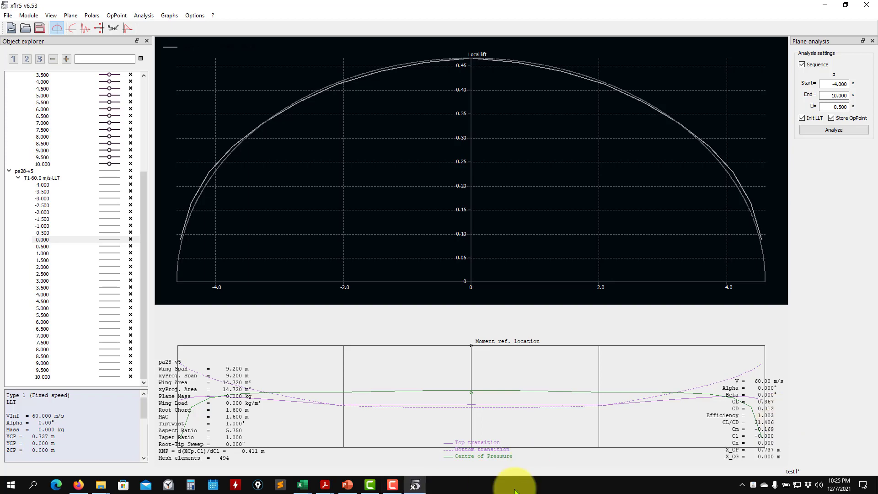
Step: Check the wing planform exercise slide in PowerPoint, return to xflr5 and save the project
{"action": "left_click", "coordinate": [347, 484]}
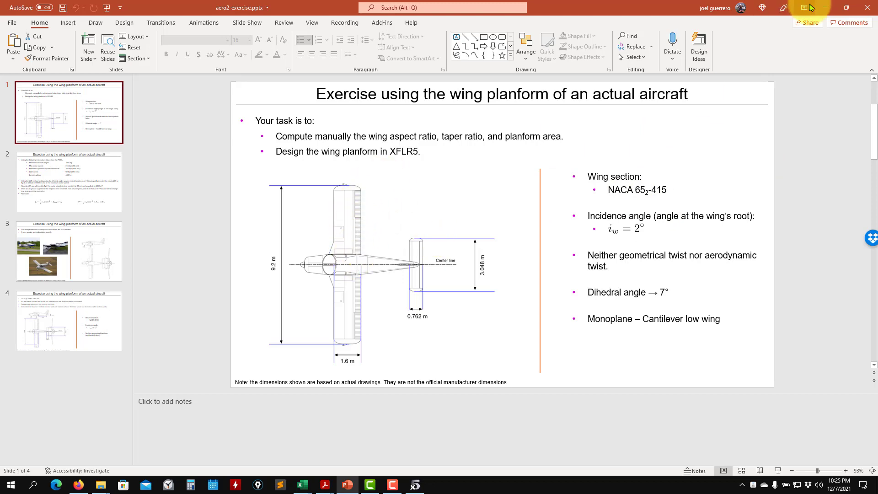
{"action": "left_click", "coordinate": [826, 7]}
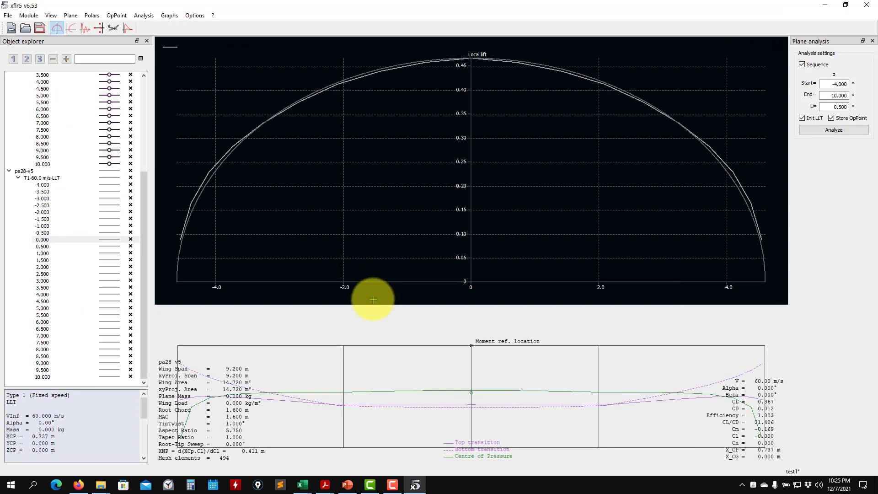
{"action": "left_click", "coordinate": [44, 29]}
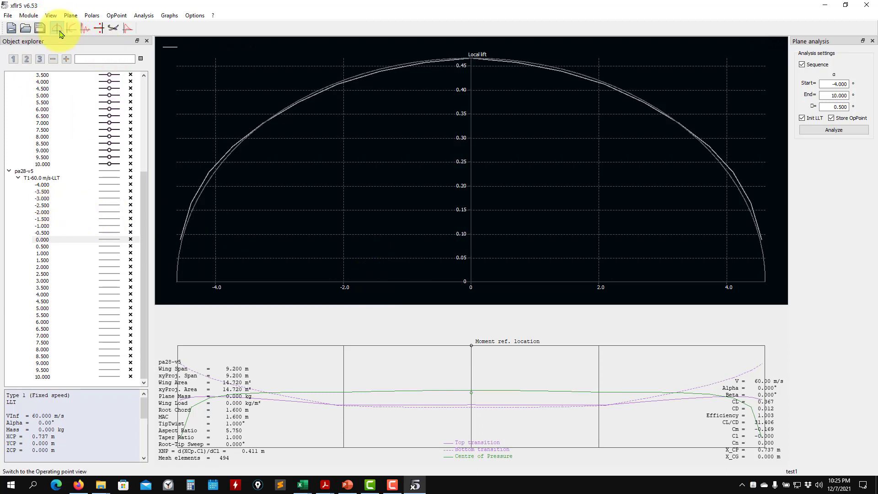
Step: View the xflr5 analysis log file, check that each alpha of the LLT analysis converged, and close the log
{"action": "right_click", "coordinate": [317, 152]}
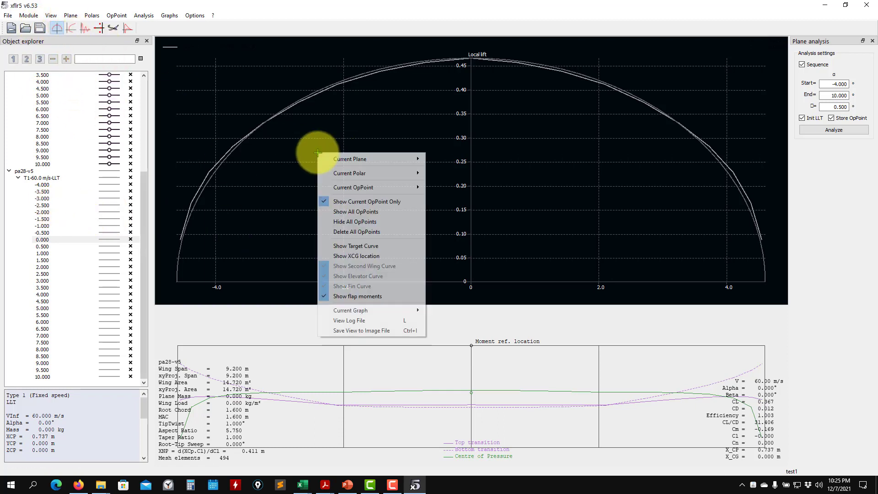
{"action": "left_click", "coordinate": [324, 122]}
{"action": "right_click", "coordinate": [355, 127]}
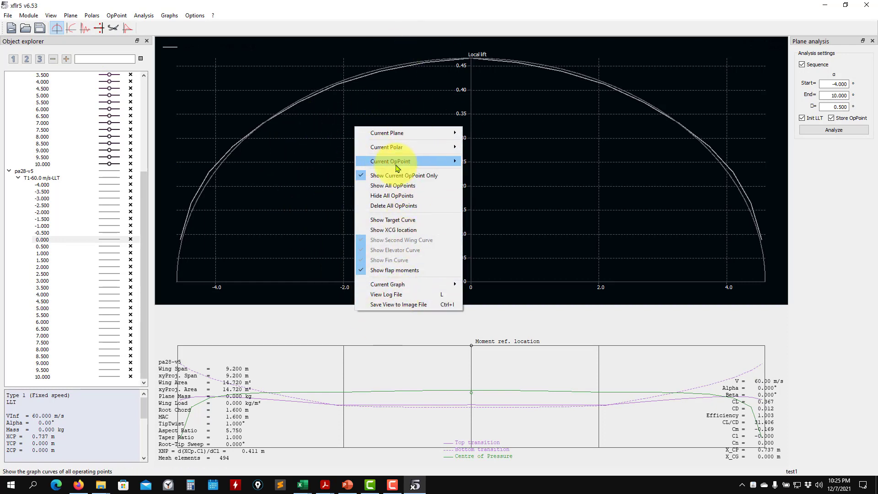
{"action": "left_click", "coordinate": [395, 295]}
{"action": "scroll", "coordinate": [387, 283], "scroll_direction": "down", "scroll_amount": 5}
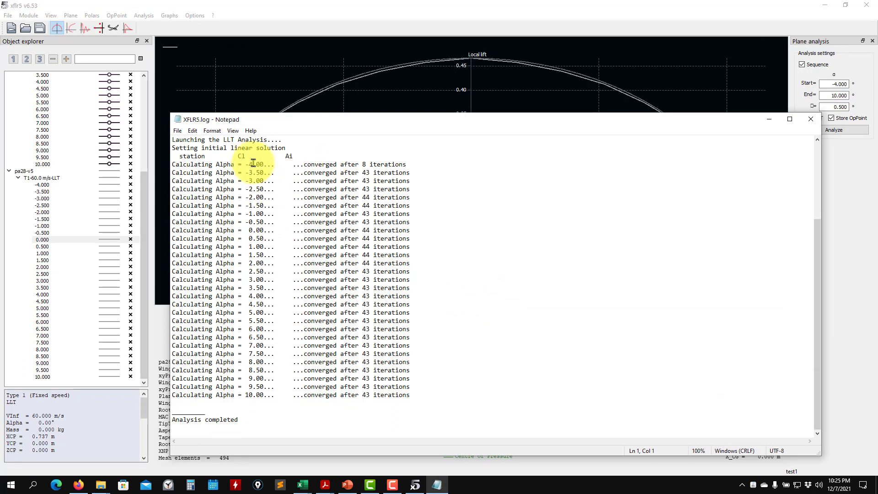
{"action": "left_click_drag", "start_coordinate": [453, 334], "coordinate": [331, 330]}
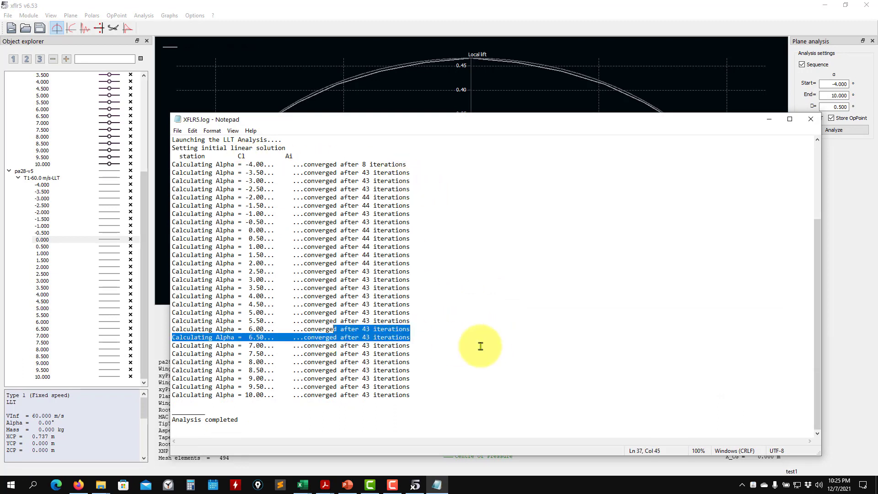
{"action": "left_click", "coordinate": [439, 341]}
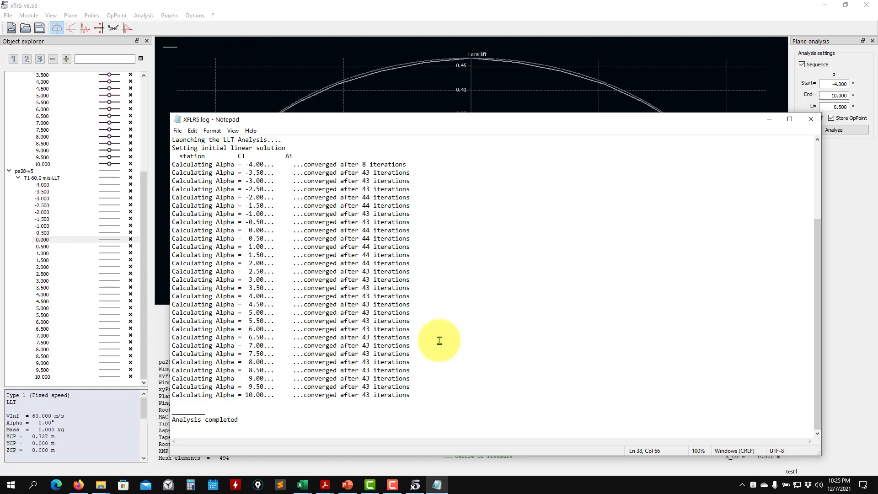
{"action": "left_click", "coordinate": [809, 119]}
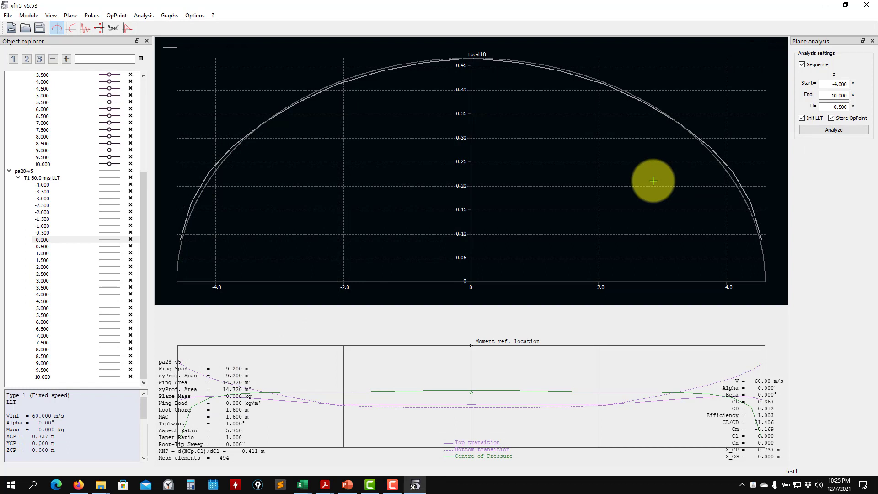
Step: Collapse the pa28-v4 and pa28-v5 entries in the object explorer and save the project
{"action": "scroll", "coordinate": [476, 398], "scroll_direction": "down", "scroll_amount": 6}
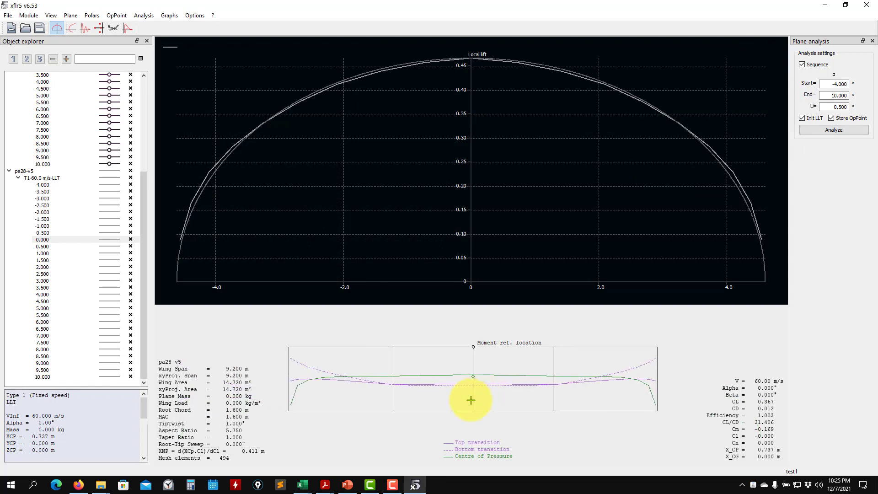
{"action": "left_click_drag", "start_coordinate": [472, 400], "coordinate": [490, 404]}
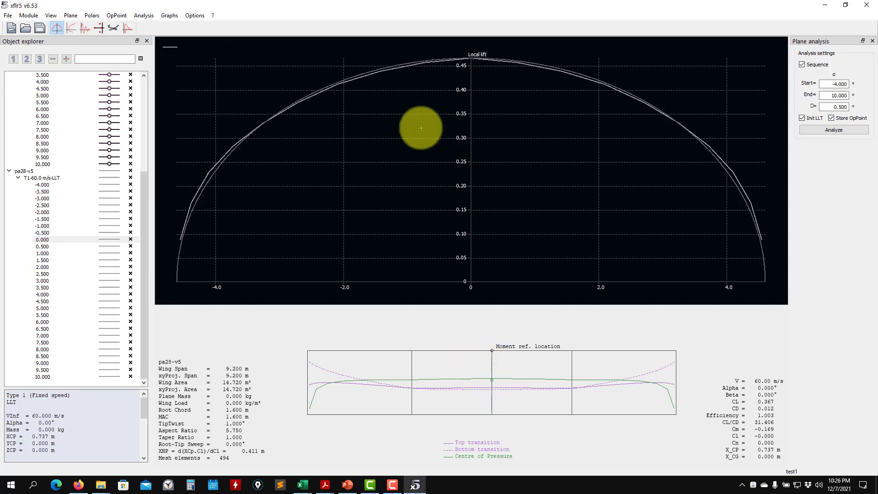
{"action": "left_click", "coordinate": [9, 171]}
{"action": "left_click", "coordinate": [9, 96]}
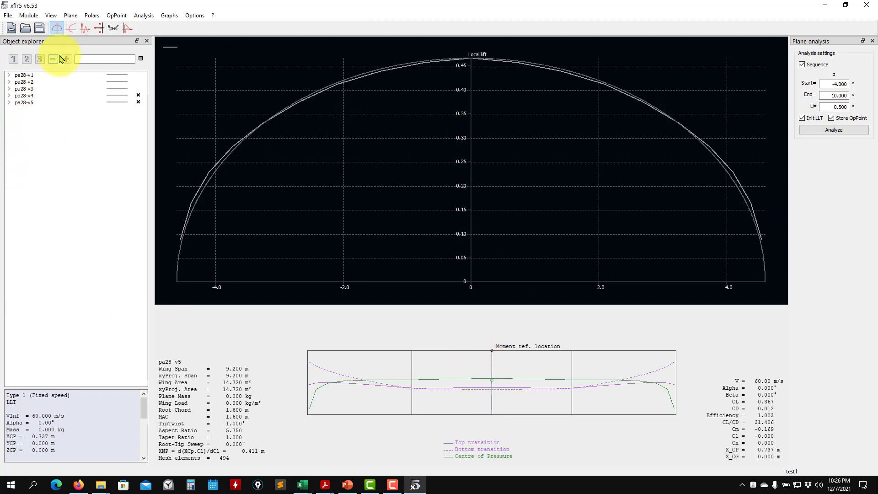
{"action": "left_click", "coordinate": [40, 30]}
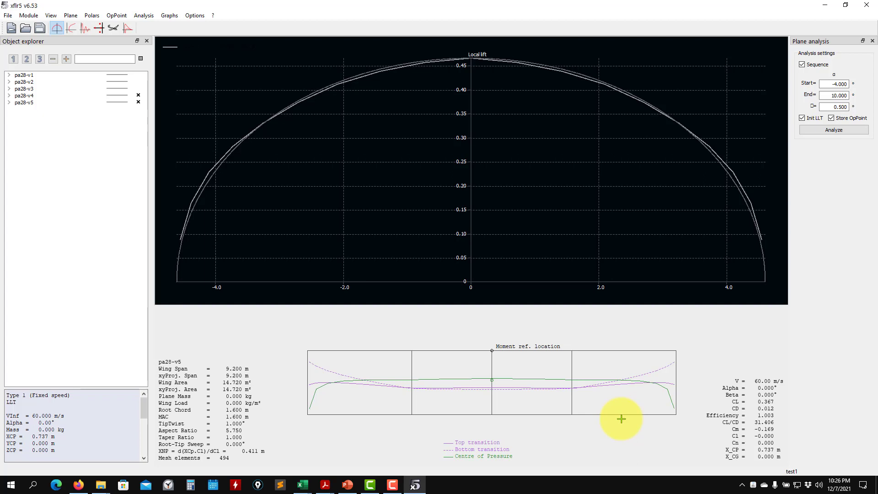
Step: Switch to PowerPoint to review the wing planform exercise slide, then return to xflr5
{"action": "left_click", "coordinate": [347, 484]}
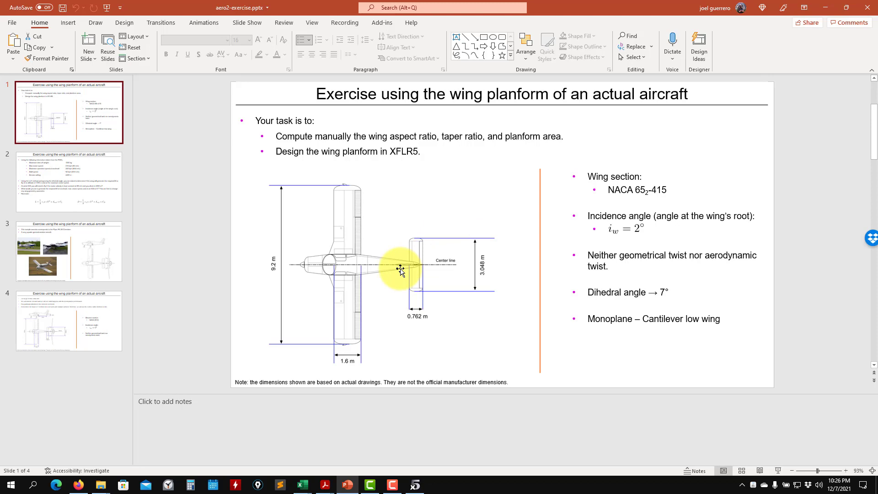
{"action": "left_click", "coordinate": [825, 7]}
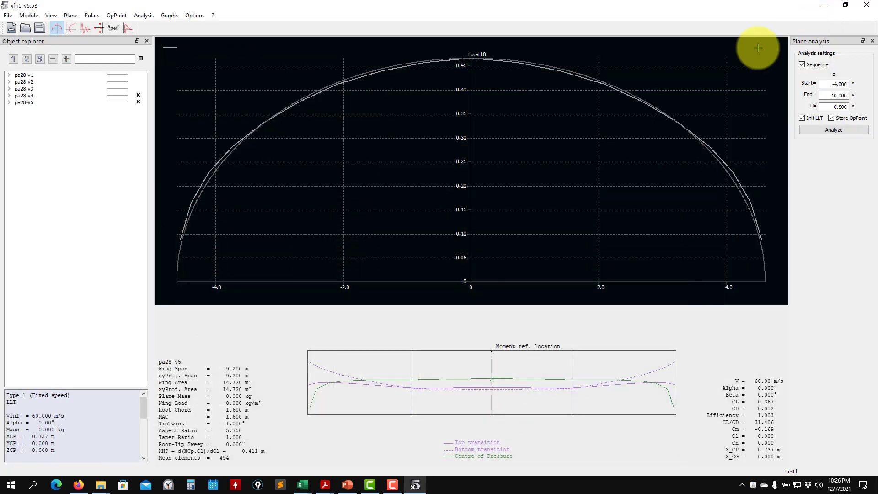